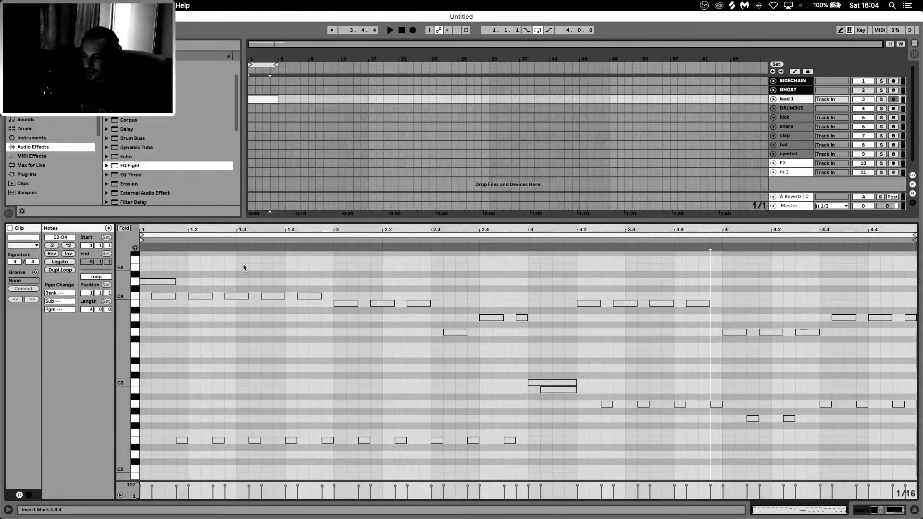
# Look at the lead 1 track's clip and the effect chain on the A Reverb return track
pyautogui.click(429, 346)
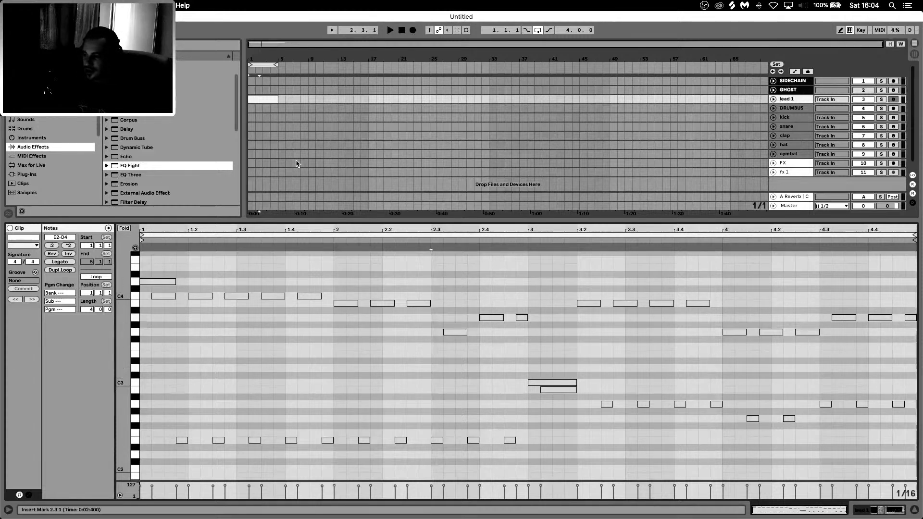
pyautogui.click(258, 101)
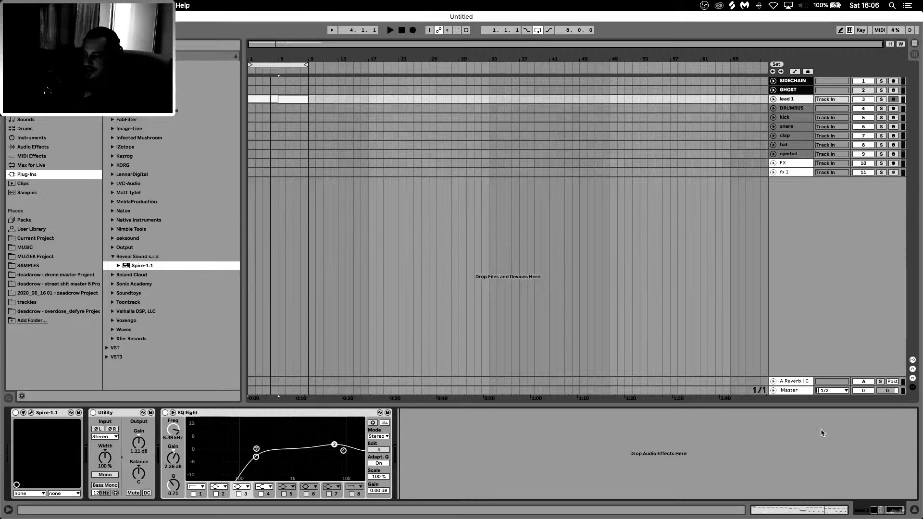
pyautogui.click(789, 382)
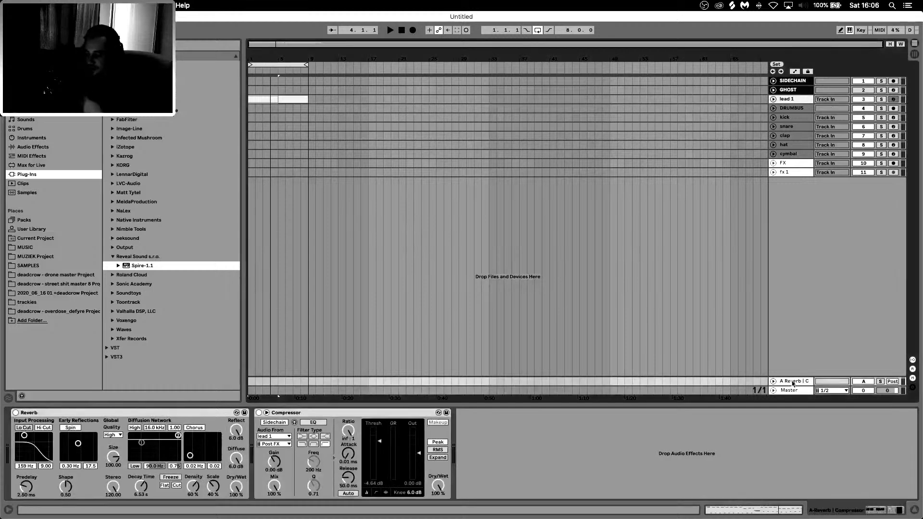
pyautogui.rightClick(792, 383)
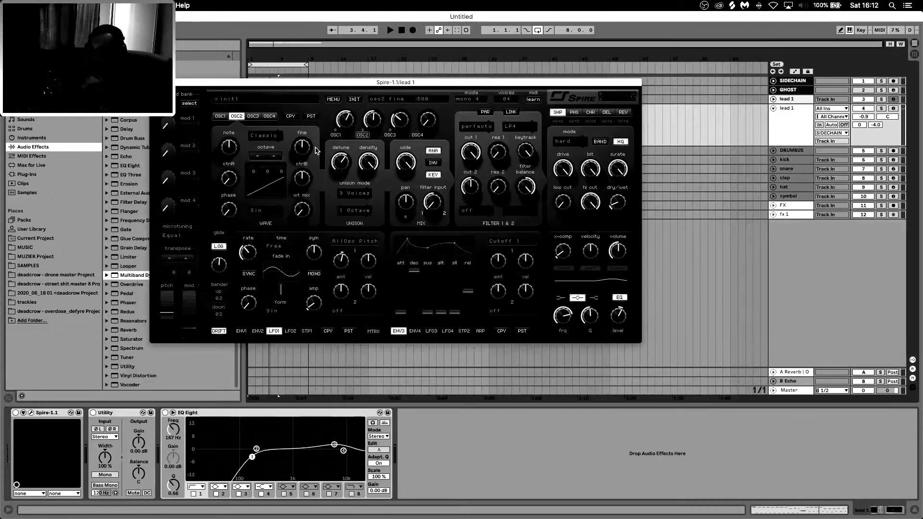
# Compare the OSC1 and OSC2 settings of the Spire synth on the lead 1 track
pyautogui.click(220, 117)
pyautogui.click(236, 118)
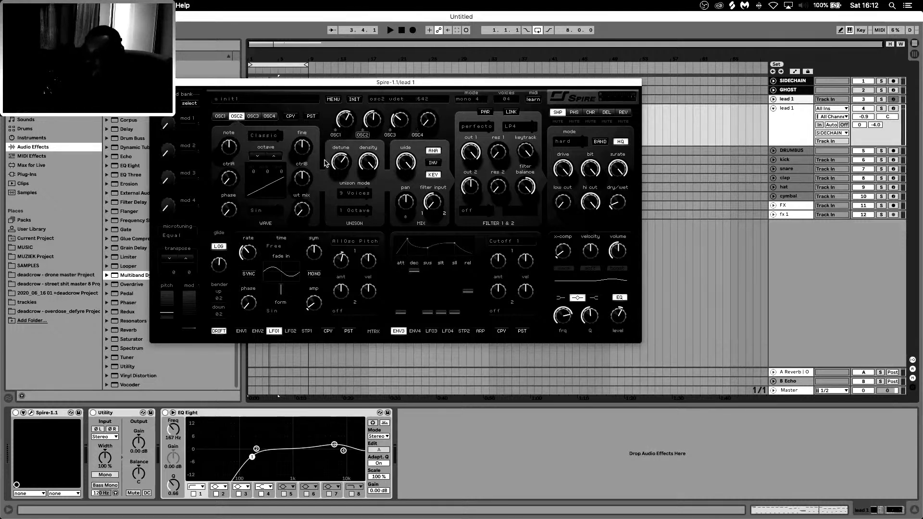
pyautogui.click(221, 117)
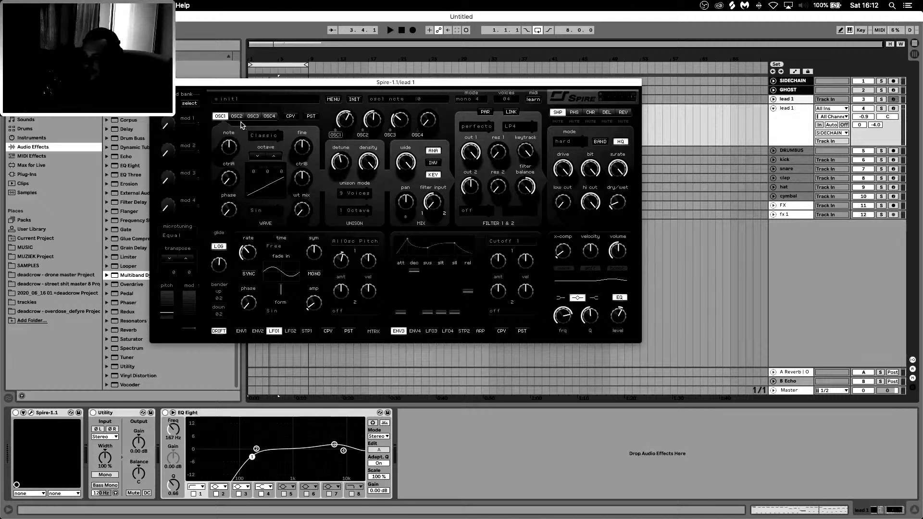
pyautogui.click(237, 116)
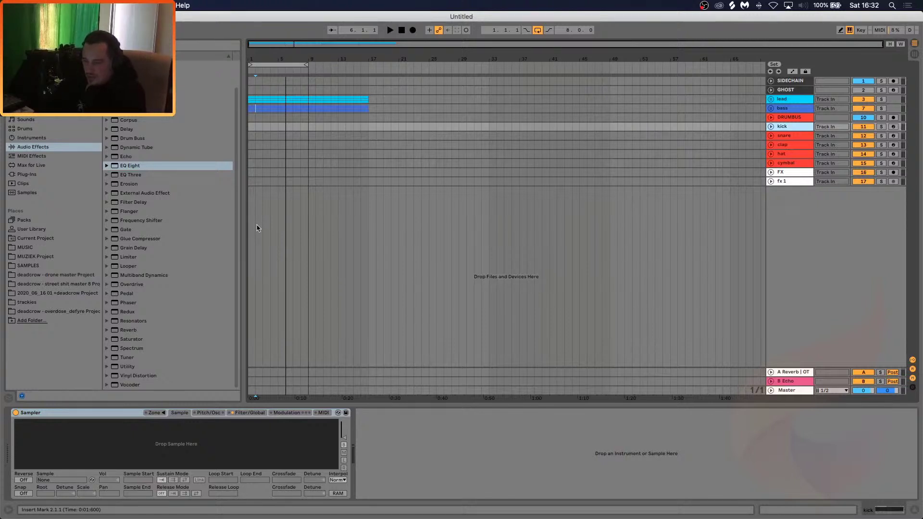
# Return to the arrangement start and browse SAMPLES to the VAD1 Hard Kicks folder in Vengeance - Analog.Drums.Vol.1.WAV
pyautogui.press('Home')
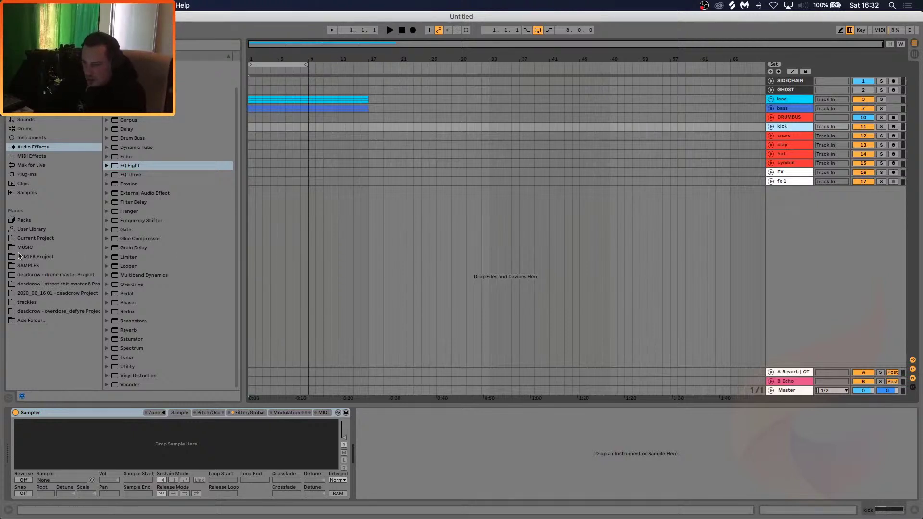
pyautogui.click(48, 266)
pyautogui.scroll(-5, 230, 236)
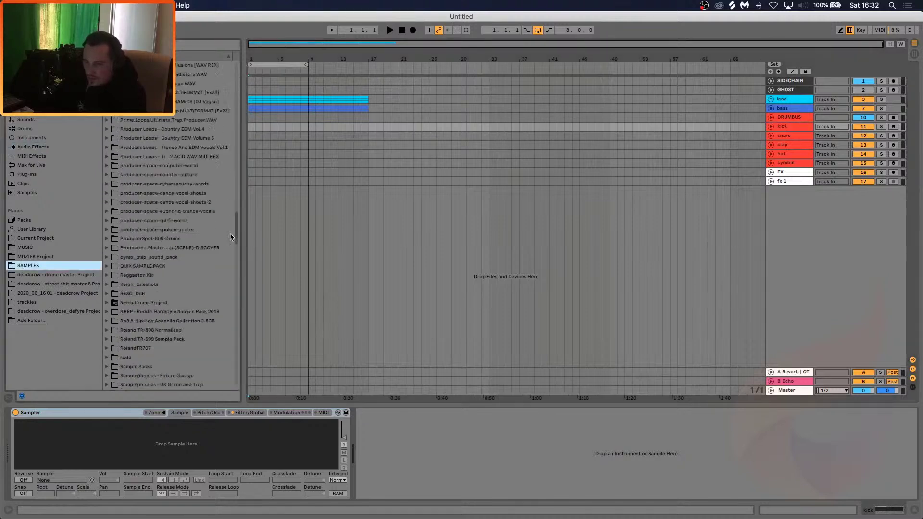
pyautogui.scroll(-10, 230, 237)
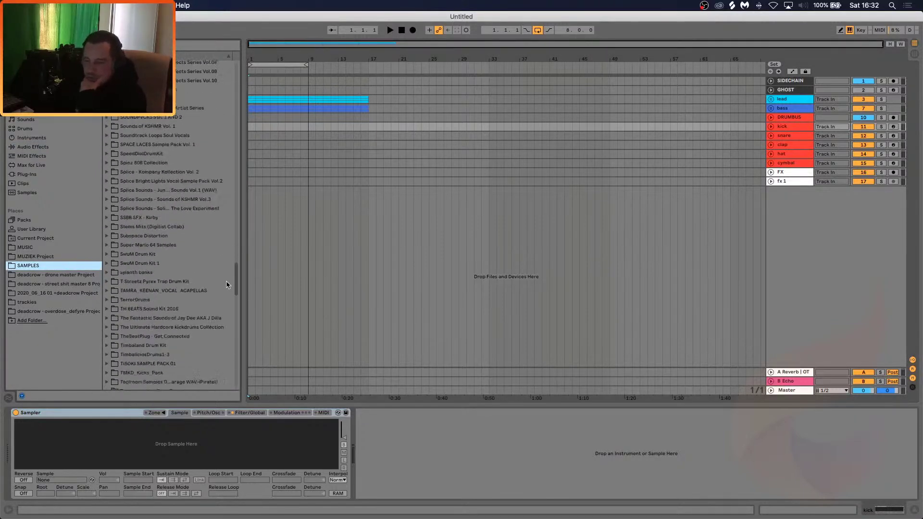
pyautogui.scroll(-8, 227, 289)
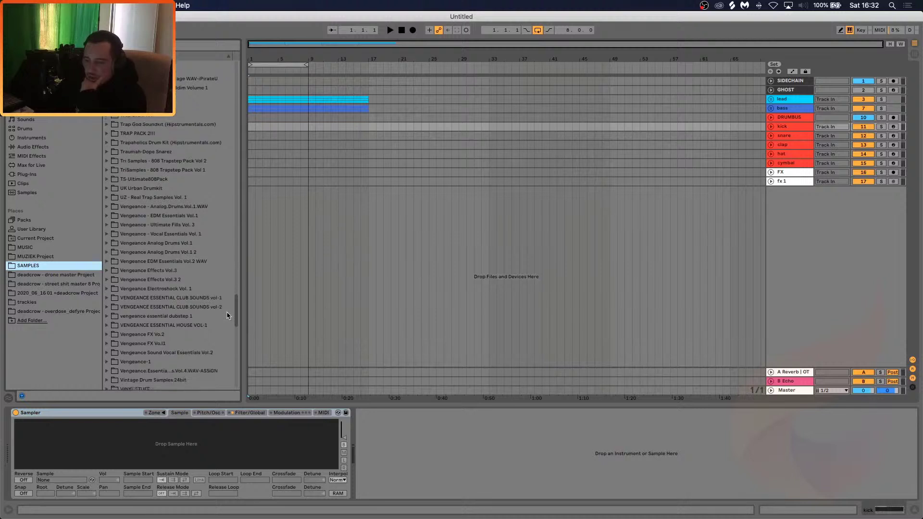
pyautogui.scroll(-5, 226, 317)
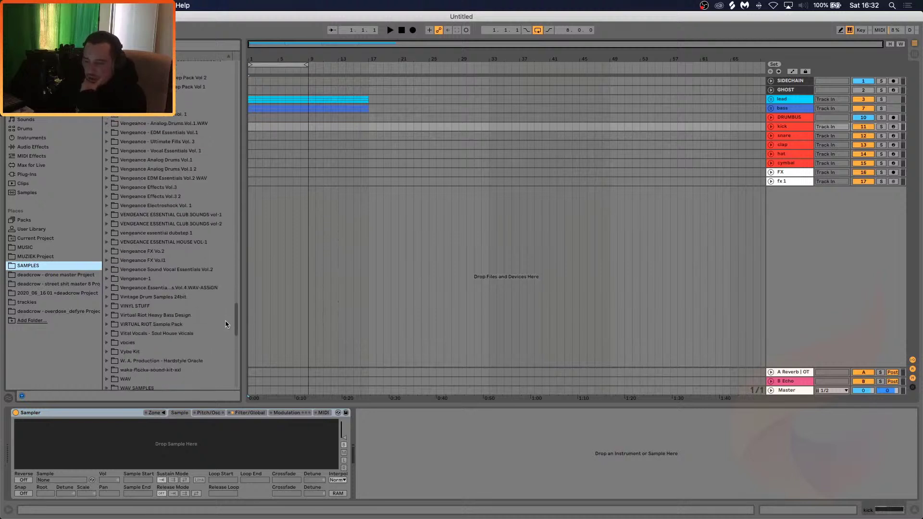
pyautogui.scroll(3, 226, 312)
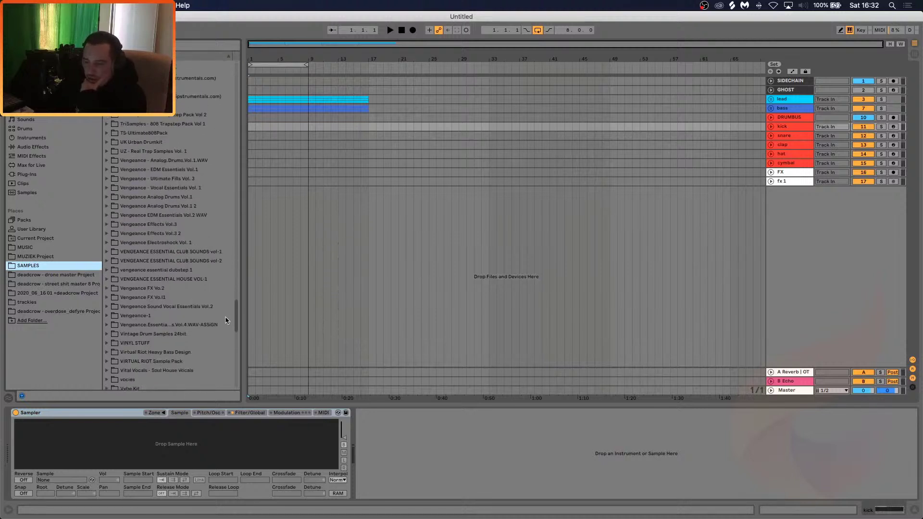
pyautogui.click(108, 163)
pyautogui.click(113, 196)
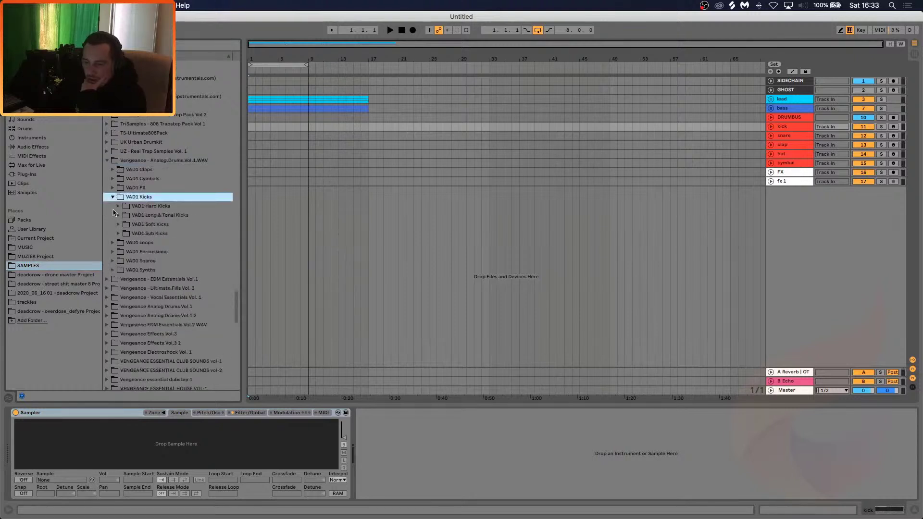
pyautogui.click(117, 206)
# Audition hard kick samples and load VAD1 Kick Hard 035.wav into the kick track's Sampler
pyautogui.scroll(-10, 154, 217)
pyautogui.click(154, 228)
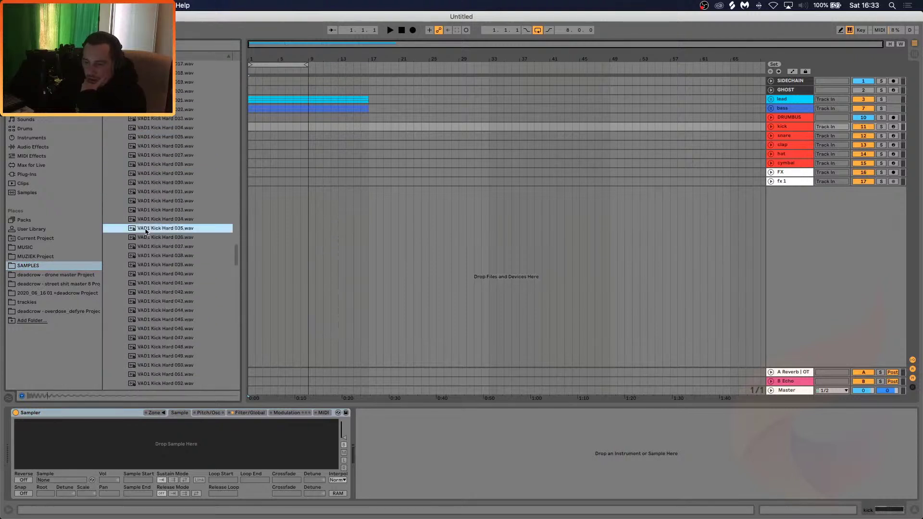
pyautogui.click(154, 210)
pyautogui.click(152, 229)
pyautogui.click(784, 127)
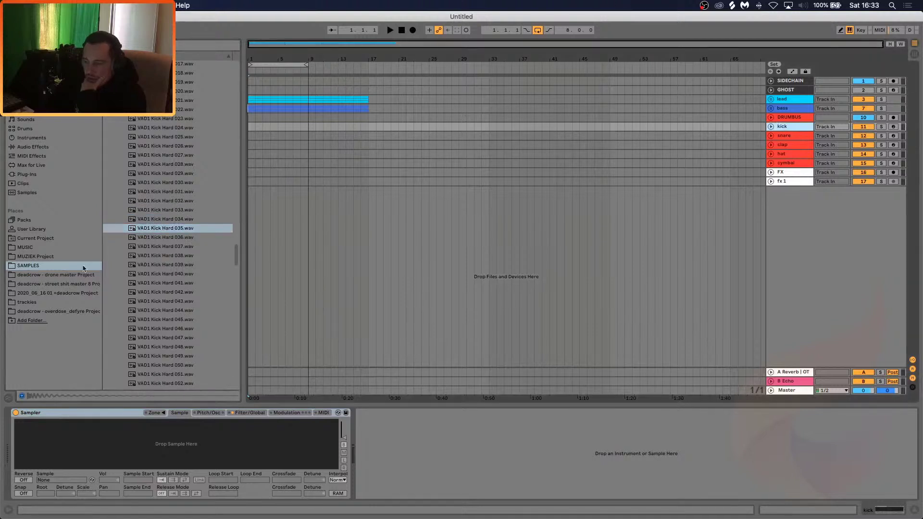
pyautogui.doubleClick(130, 231)
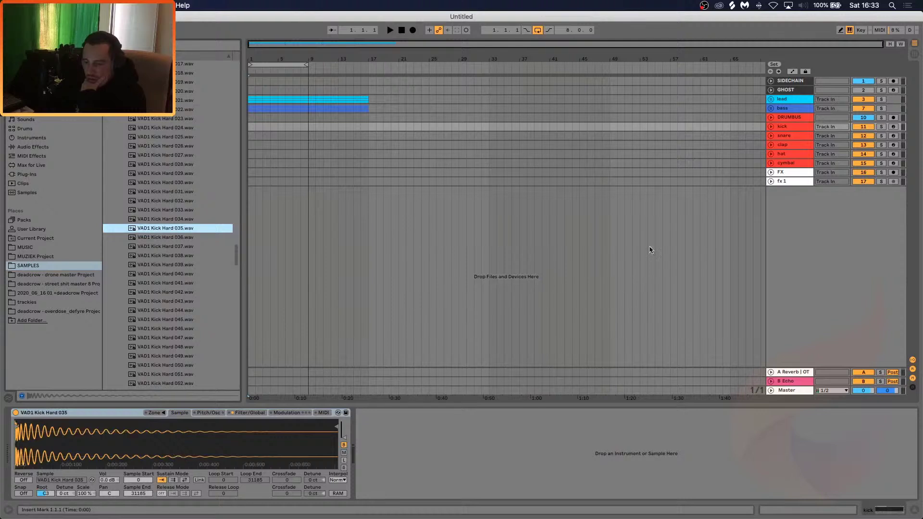
# Arm the kick track and play its sample repeatedly with the computer MIDI keyboard
pyautogui.click(893, 127)
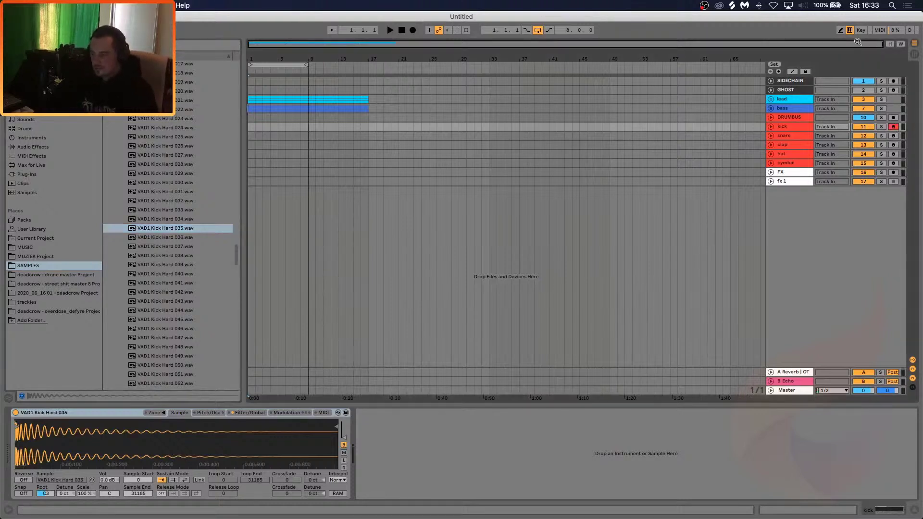
pyautogui.press('a')
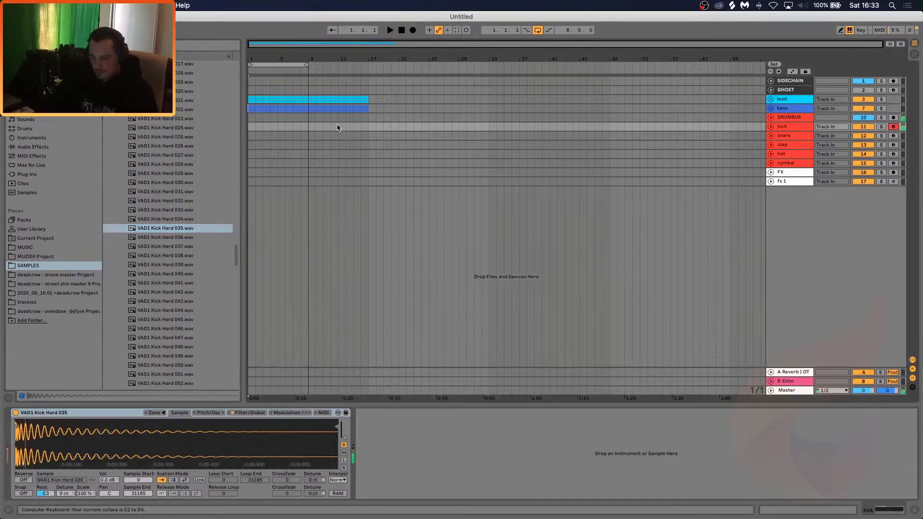
pyautogui.press('a')
pyautogui.press('a')
pyautogui.press('a')
pyautogui.press('a')
# Insert an empty four-bar MIDI clip at the start of the kick track
pyautogui.moveTo(280, 127); pyautogui.dragTo(249, 127)
pyautogui.rightClick(250, 126)
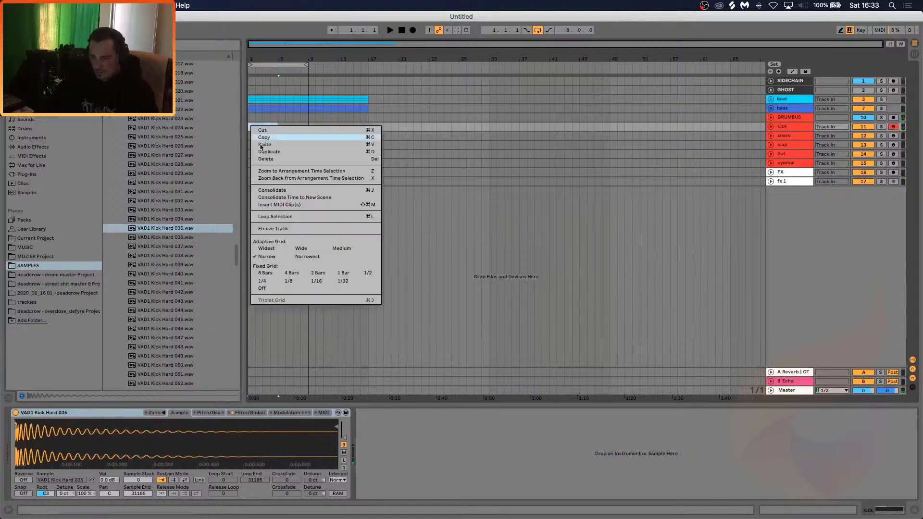
pyautogui.click(295, 205)
# Add sixteenth-length C3 notes to the kick clip at 1.1.1, 2.2.1, 3.1.1, 3.4.1 and 4.2.1
pyautogui.doubleClick(147, 396)
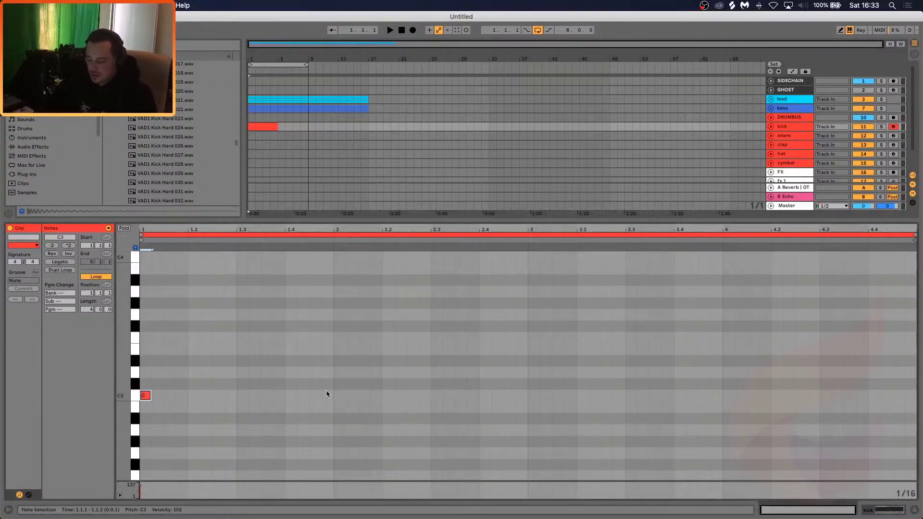
pyautogui.press('b')
pyautogui.click(388, 395)
pyautogui.click(529, 396)
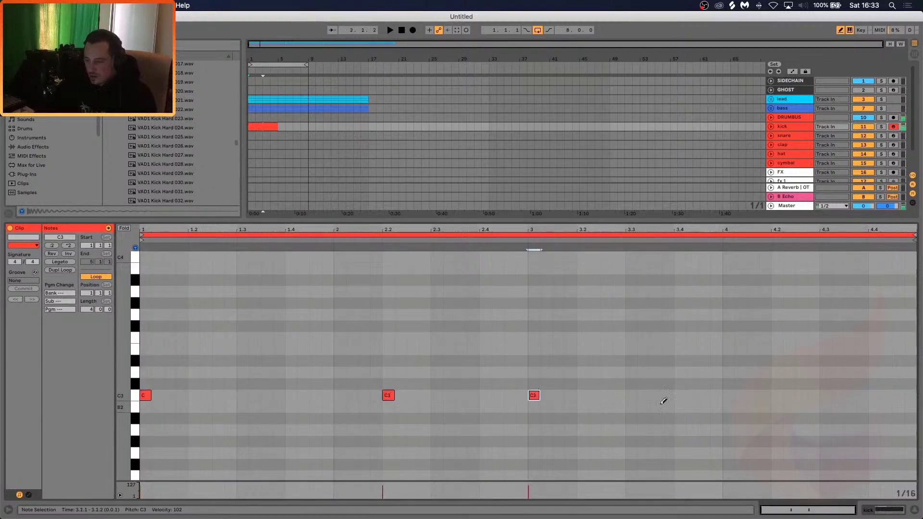
pyautogui.click(680, 395)
pyautogui.click(777, 395)
pyautogui.press('b')
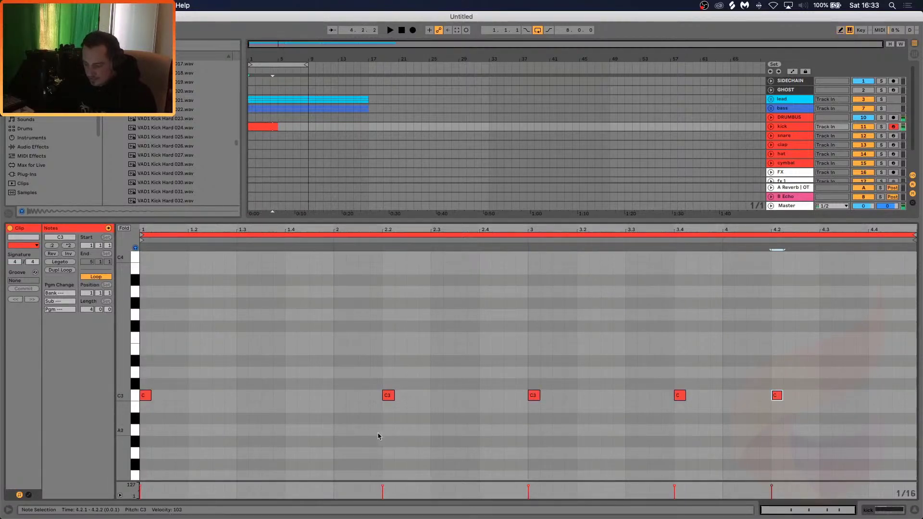
# Play back the kick pattern with the lead and bass and show the kick track's devices
pyautogui.click(346, 433)
pyautogui.press('space')
pyautogui.doubleClick(797, 128)
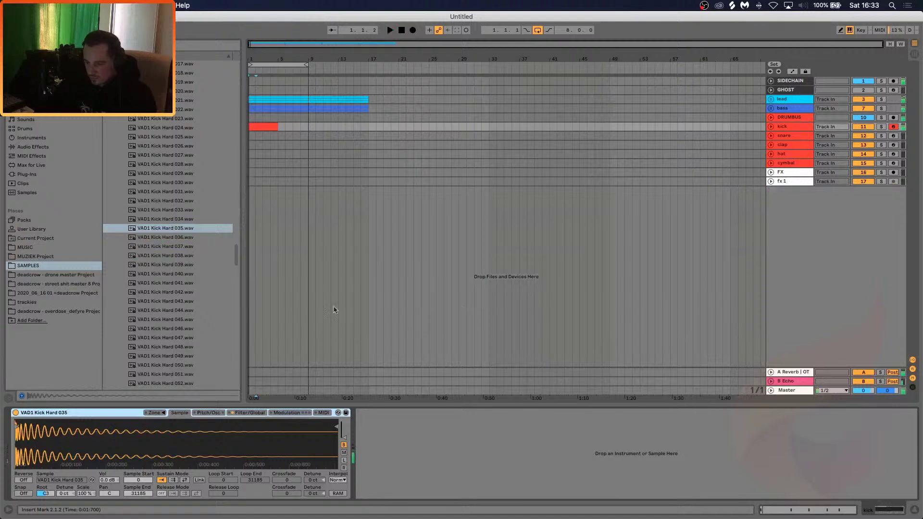
pyautogui.press('space')
# Add a Utility after the kick track's Sampler, set its gain to 8.33 dB and play back the result
pyautogui.click(53, 147)
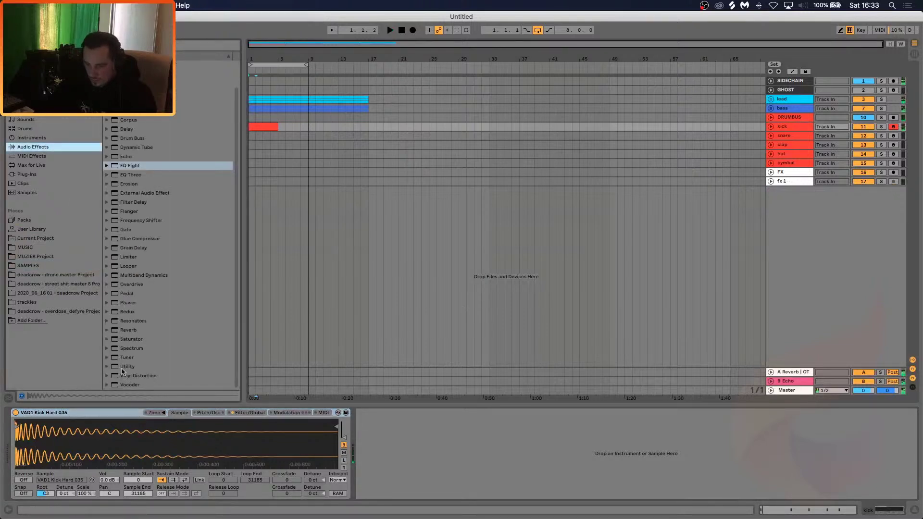
pyautogui.moveTo(126, 367); pyautogui.dragTo(406, 439)
pyautogui.press('space')
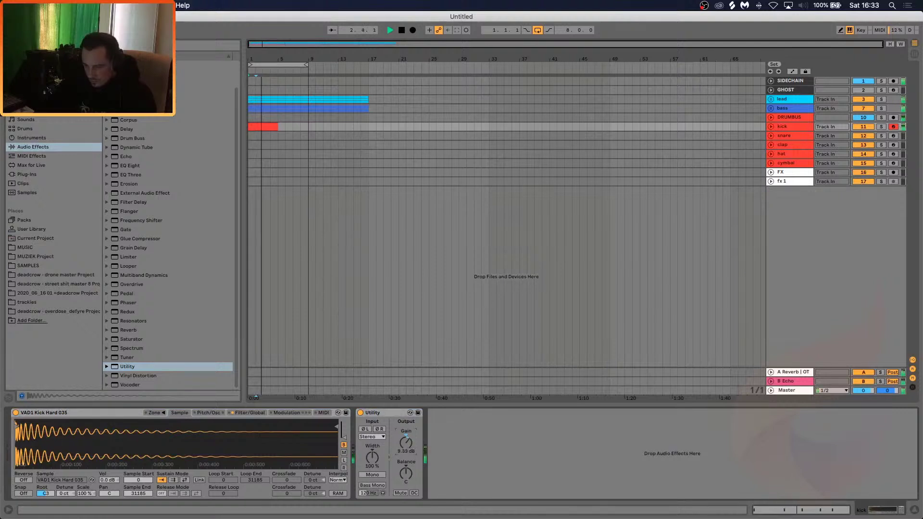
pyautogui.press('space')
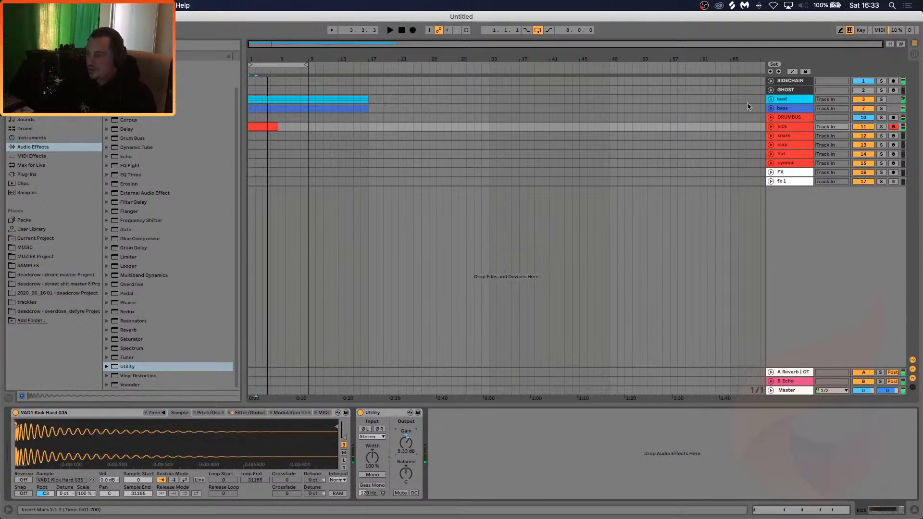
# Add a Compressor to the SIDECHAIN track
pyautogui.click(790, 82)
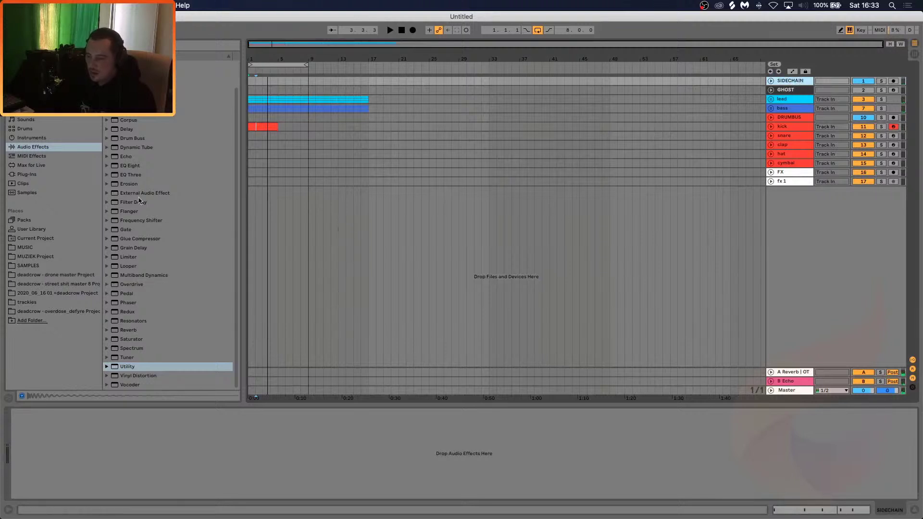
pyautogui.doubleClick(128, 111)
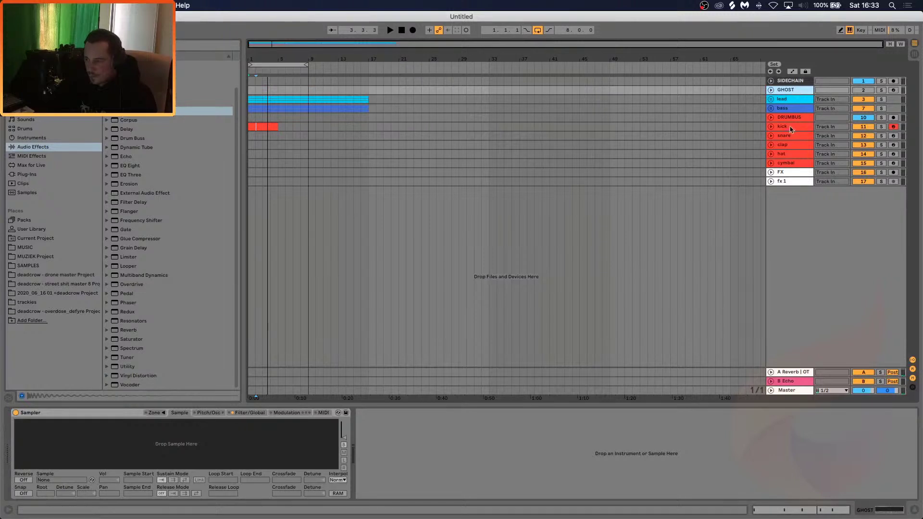
# Try to paste a copy of the kick track's Sampler after the empty Sampler on the GHOST track
pyautogui.click(792, 127)
pyautogui.click(111, 412)
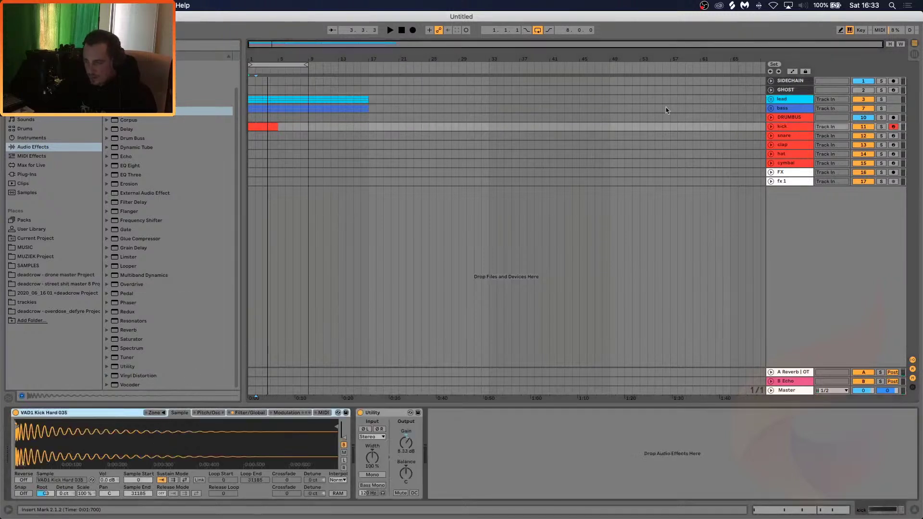
pyautogui.click(789, 90)
pyautogui.click(420, 436)
pyautogui.press('super+v')
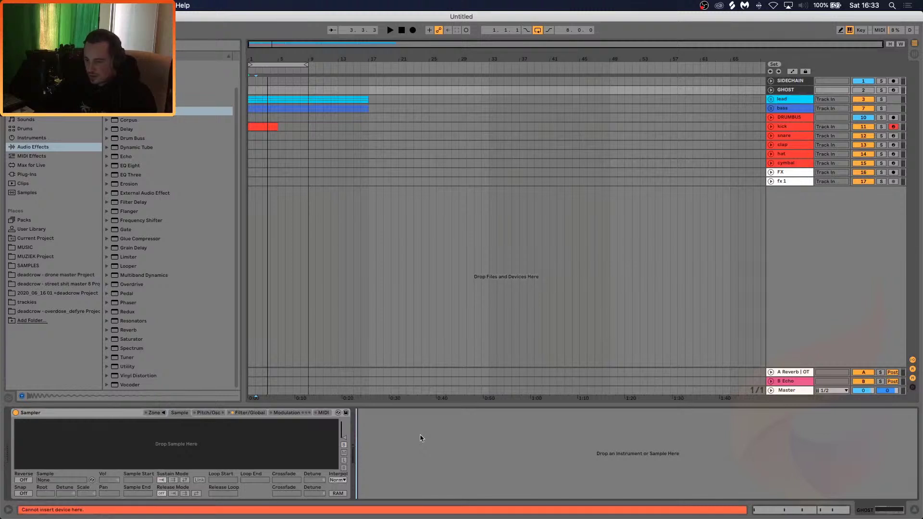
# Replace the GHOST track's empty Sampler with a copy of the kick track's loaded Sampler and arm the GHOST track
pyautogui.click(802, 128)
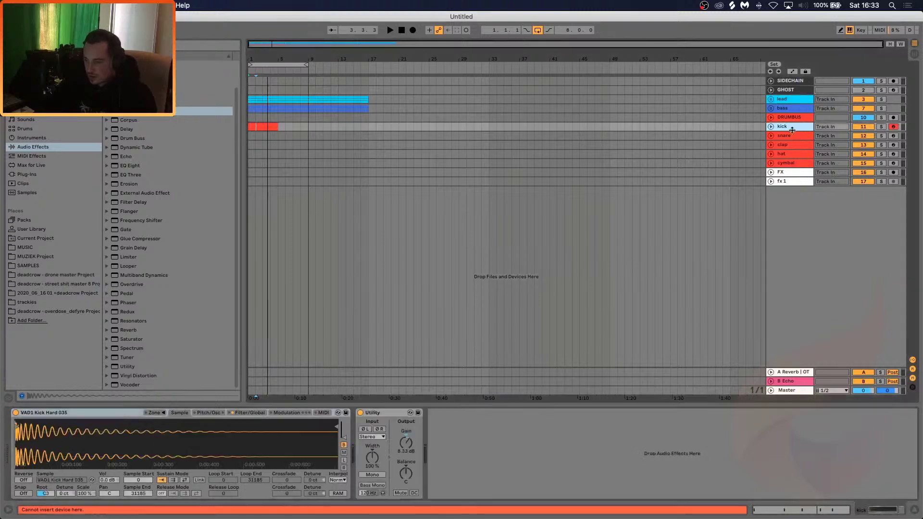
pyautogui.click(90, 415)
pyautogui.click(786, 90)
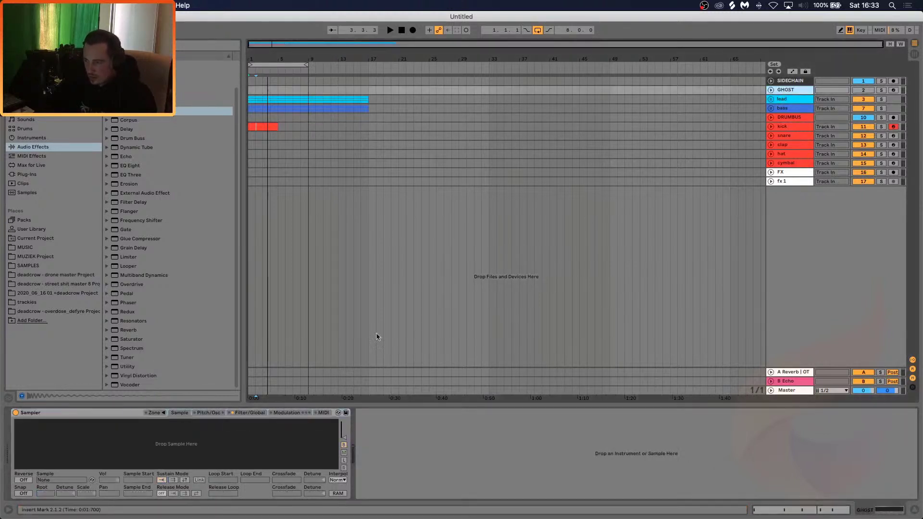
pyautogui.click(110, 414)
pyautogui.press('super+v')
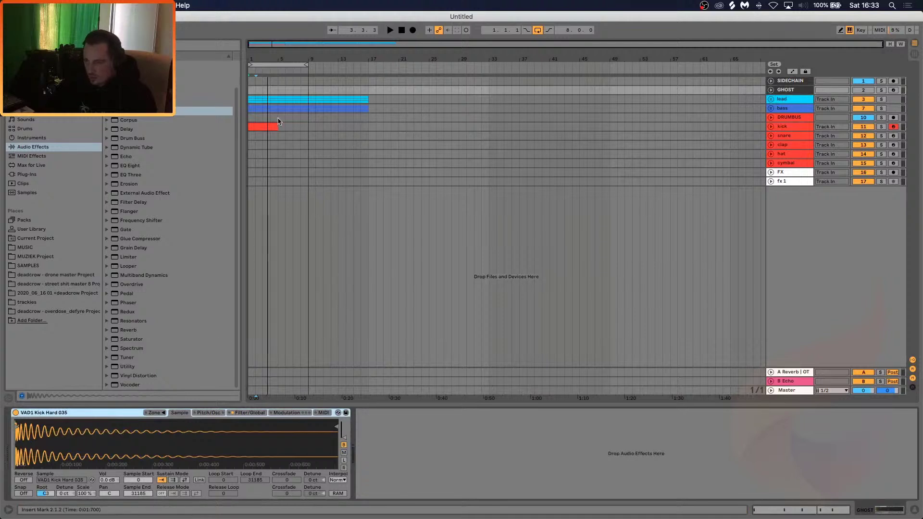
pyautogui.click(893, 91)
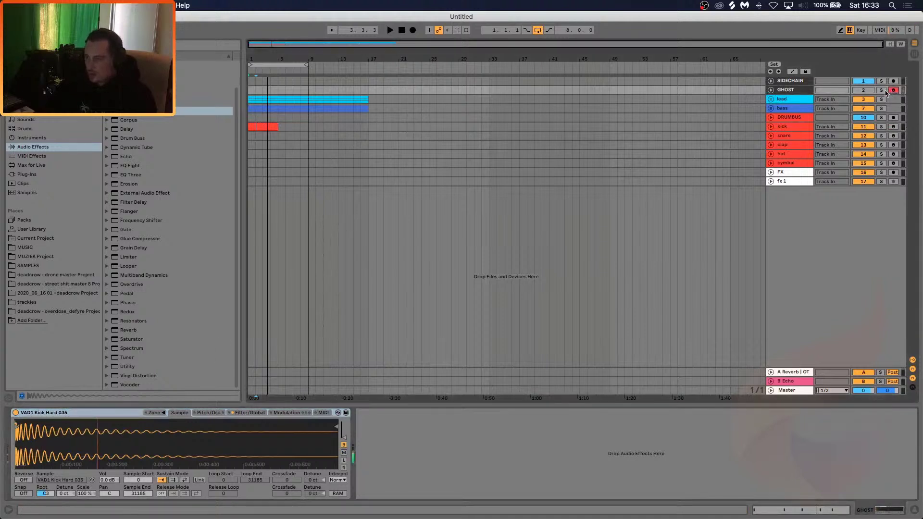
# Solo the GHOST track and set GHOST as the sidechain input of the SIDECHAIN track's Compressor
pyautogui.click(882, 90)
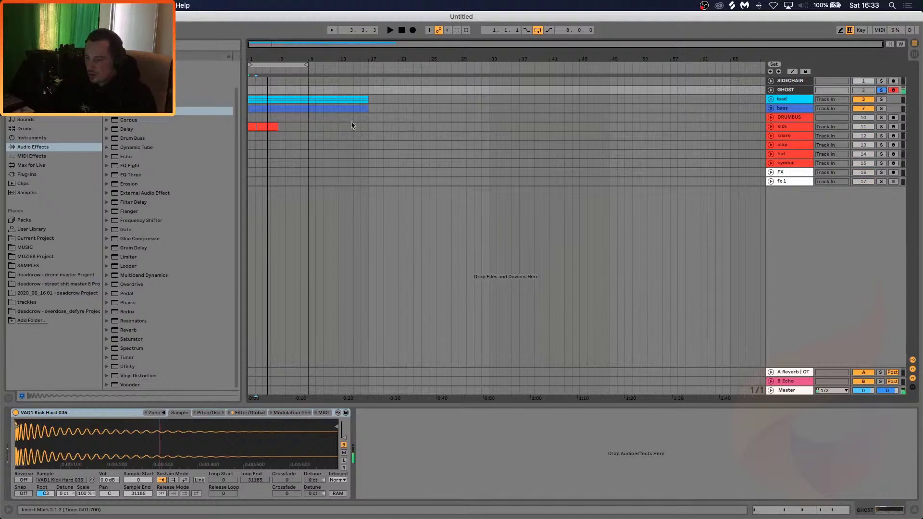
pyautogui.click(796, 81)
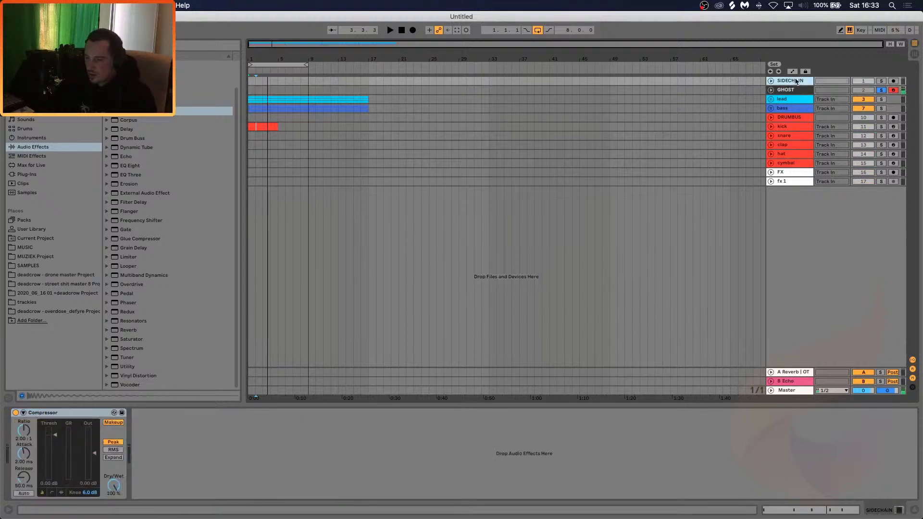
pyautogui.click(23, 413)
pyautogui.click(35, 436)
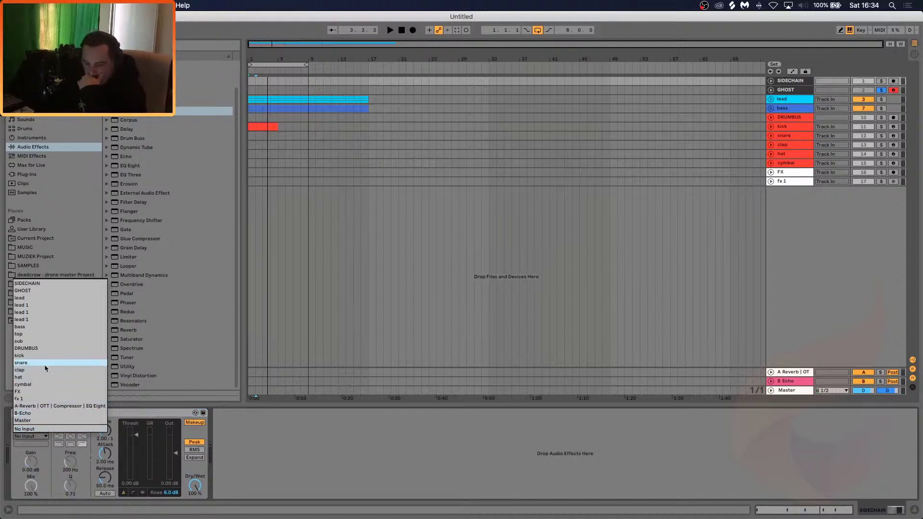
pyautogui.click(39, 290)
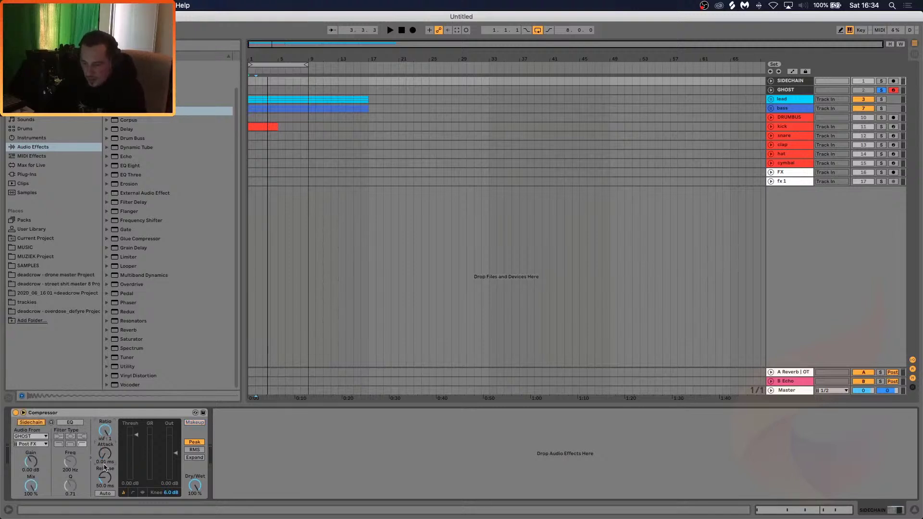
# Enable the Compressor's sidechain EQ, set its filter frequency to 3.96 kHz and start playback
pyautogui.click(66, 423)
pyautogui.moveTo(68, 466); pyautogui.dragTo(72, 463)
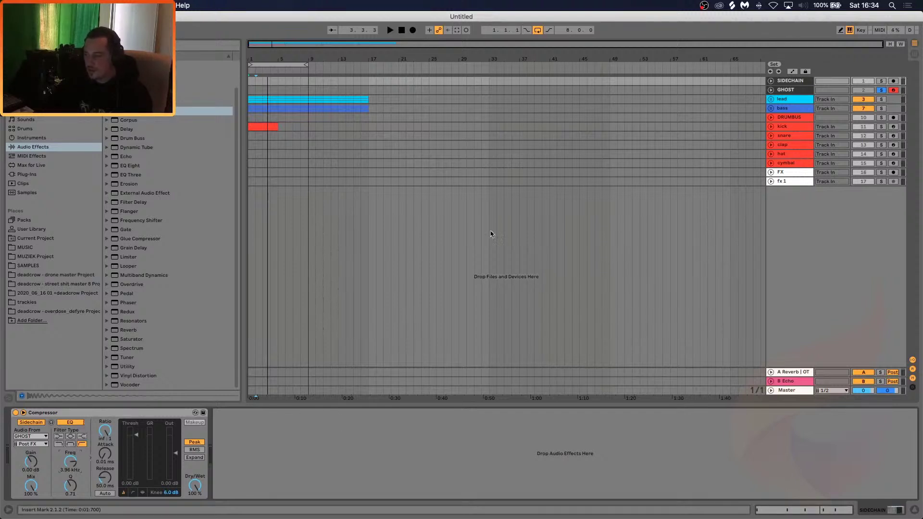
pyautogui.press('space')
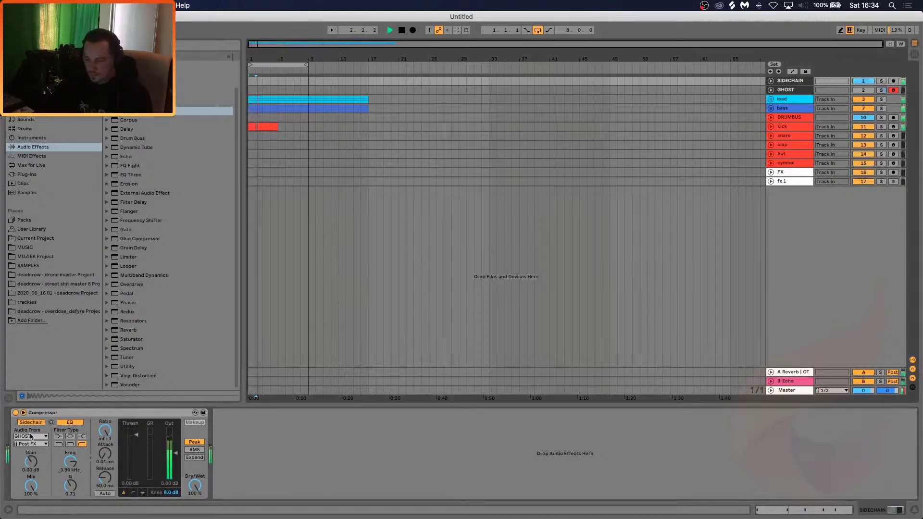
# Duplicate the four-bar kick clip so the pattern runs to bar 9, and copy the full eight bars
pyautogui.click(264, 127)
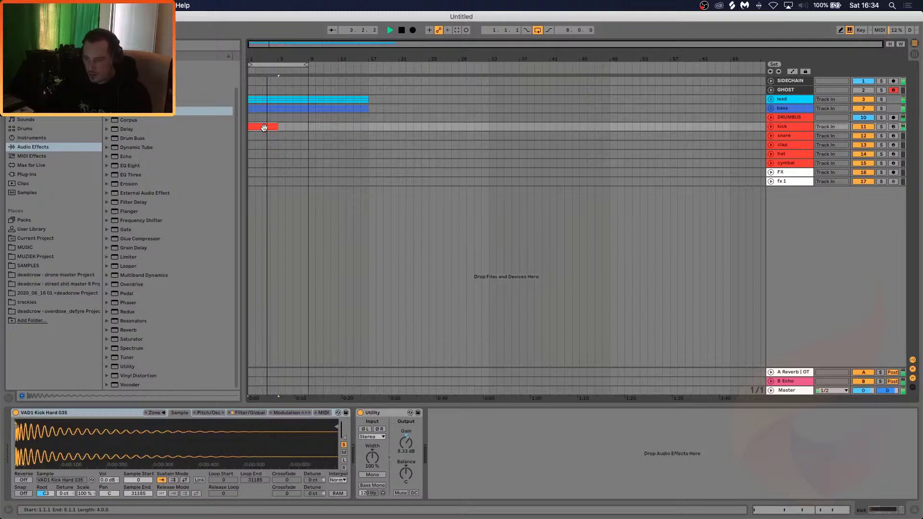
pyautogui.moveTo(264, 127)
pyautogui.mouseDown()
pyautogui.moveTo(296, 127)
pyautogui.moveTo(250, 128)
pyautogui.mouseUp()
pyautogui.press('super+c')
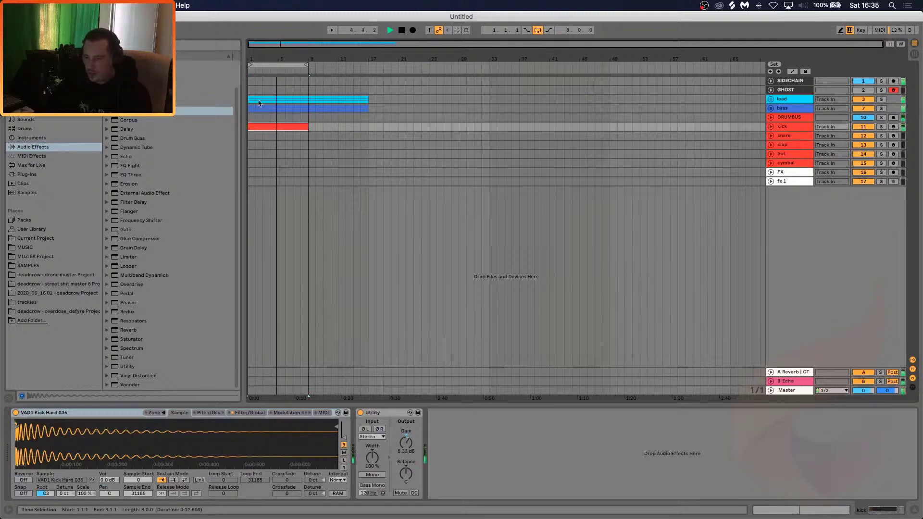
# Paste the eight-bar kick pattern at the start of the GHOST track and recolor its clips dark grey
pyautogui.click(251, 90)
pyautogui.press('super+v')
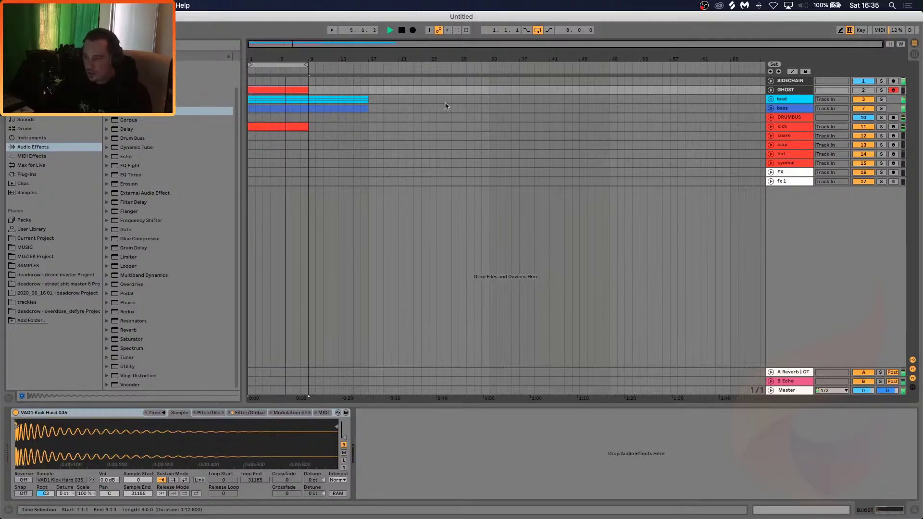
pyautogui.rightClick(259, 91)
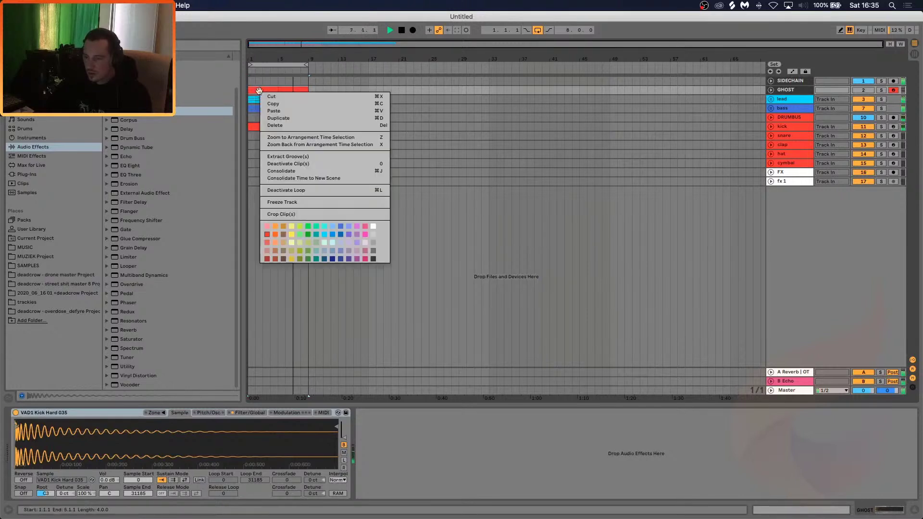
pyautogui.click(373, 259)
# Lower the threshold of the SIDECHAIN track's Compressor to about -42.8 dB during playback, and stop playback
pyautogui.click(791, 82)
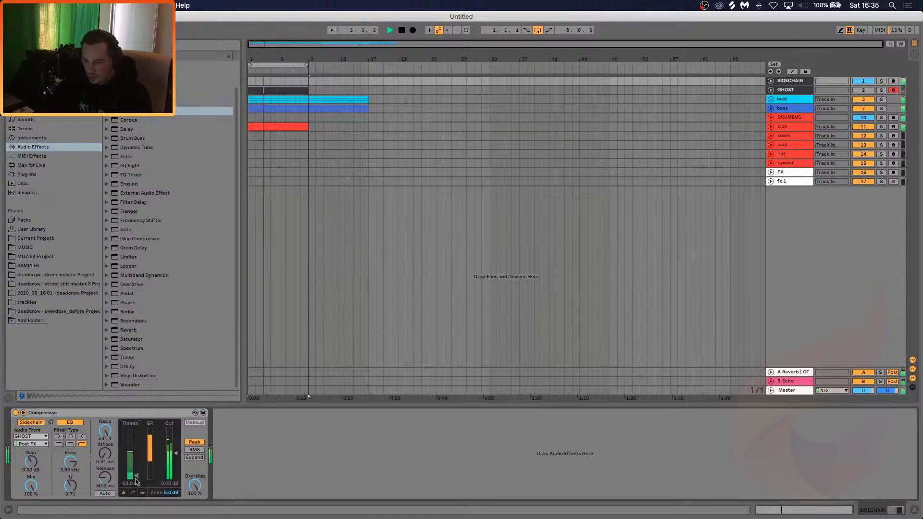
pyautogui.moveTo(136, 476); pyautogui.dragTo(138, 476)
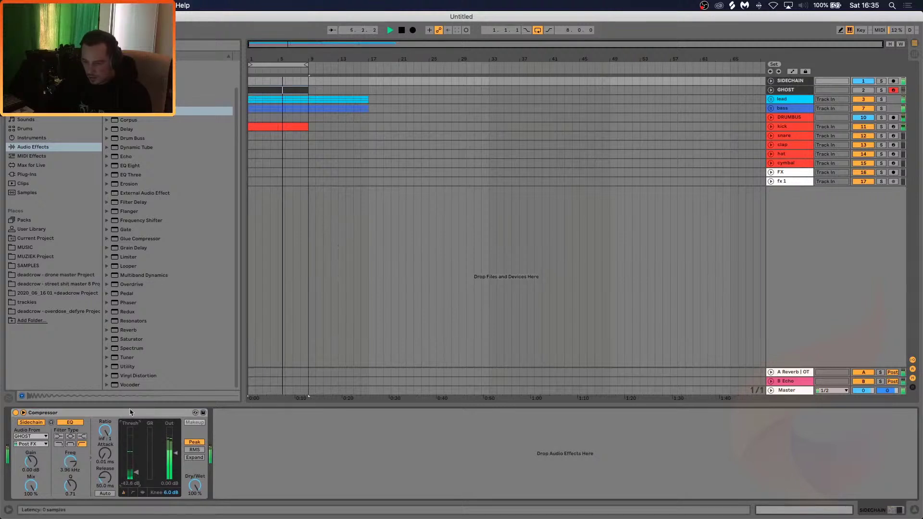
pyautogui.press('space')
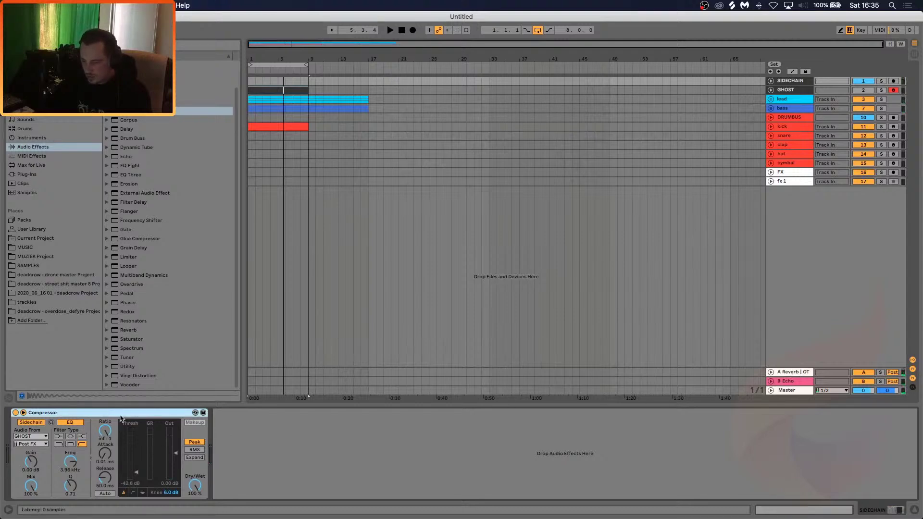
# Paste the SIDECHAIN track's Compressor at the end of the device chains on the A Reverb and B Echo return tracks
pyautogui.click(768, 374)
pyautogui.moveTo(845, 514); pyautogui.dragTo(872, 511)
pyautogui.click(894, 460)
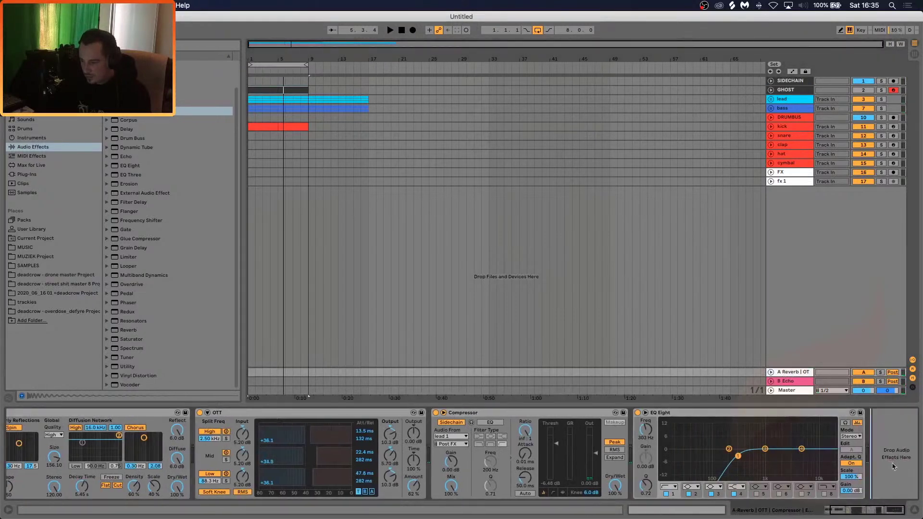
pyautogui.press('super+v')
pyautogui.click(798, 384)
pyautogui.click(615, 465)
pyautogui.press('super+v')
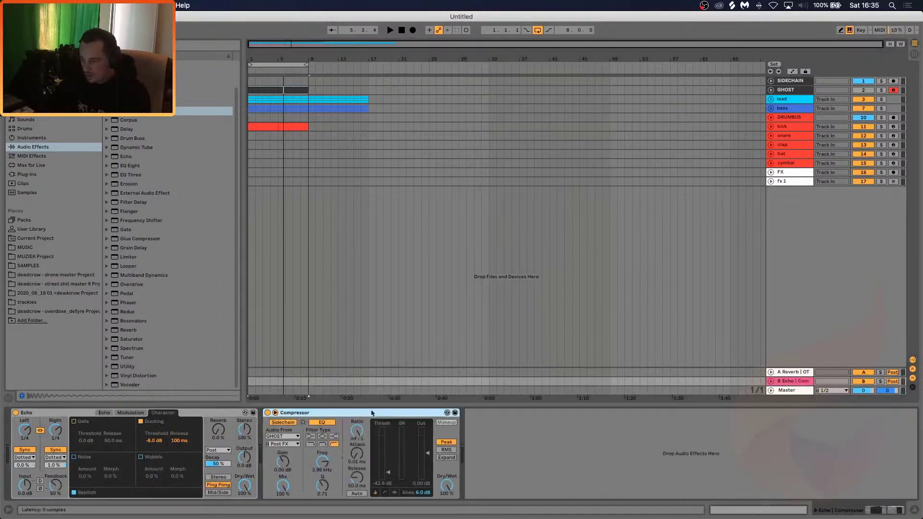
# Play the arrangement from the start and check the track levels in the Session View mixer
pyautogui.click(250, 376)
pyautogui.press('space')
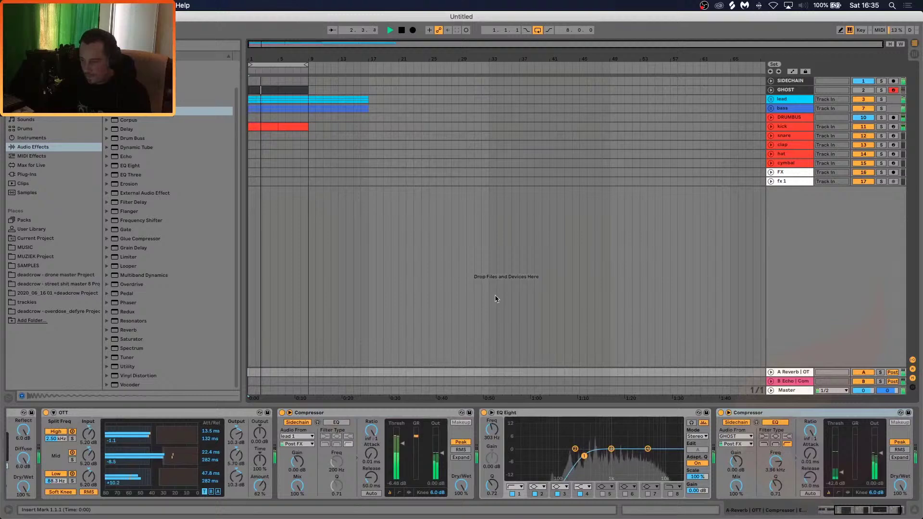
pyautogui.press('Tab')
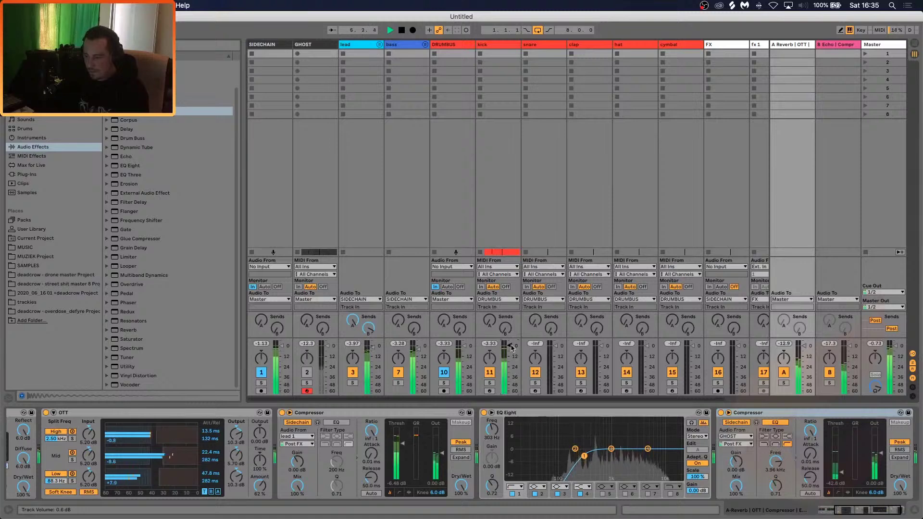
pyautogui.press('Tab')
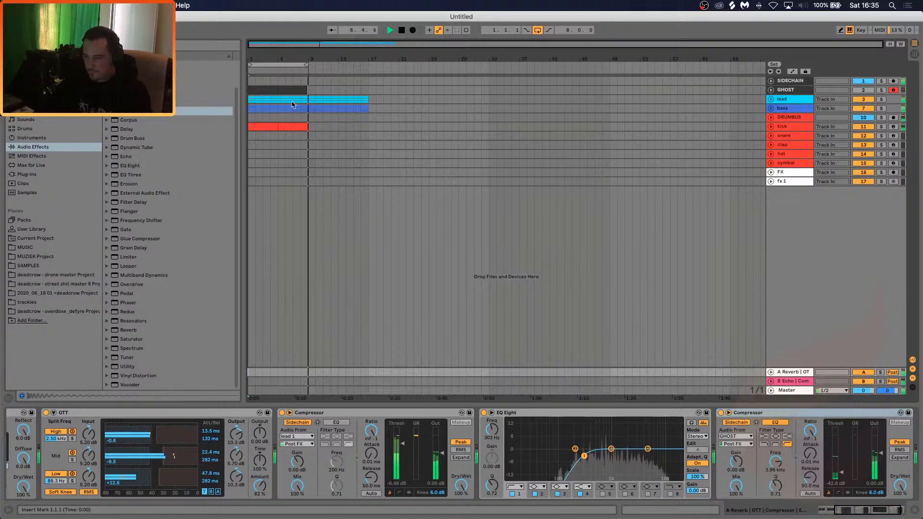
# Draw extra C3 notes around beat three of all four bars in the first GHOST clip
pyautogui.doubleClick(262, 90)
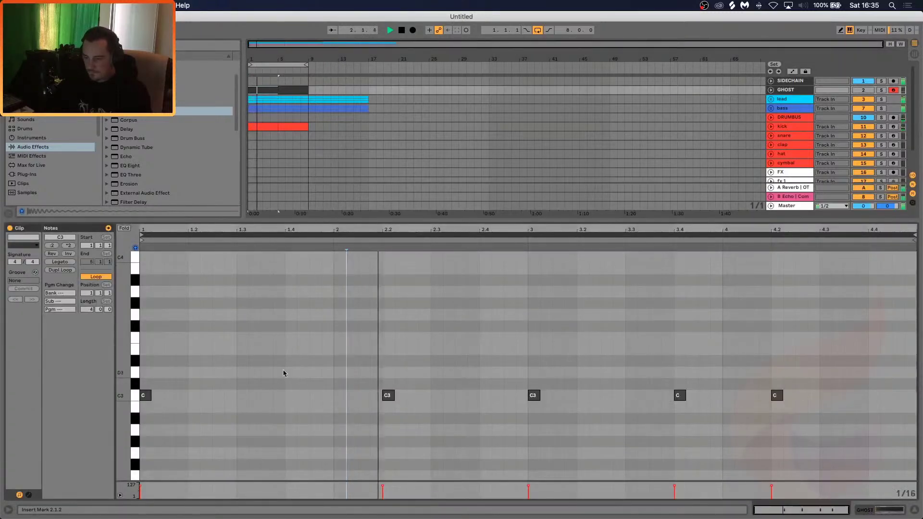
pyautogui.press('space')
pyautogui.press('b')
pyautogui.click(242, 395)
pyautogui.click(436, 395)
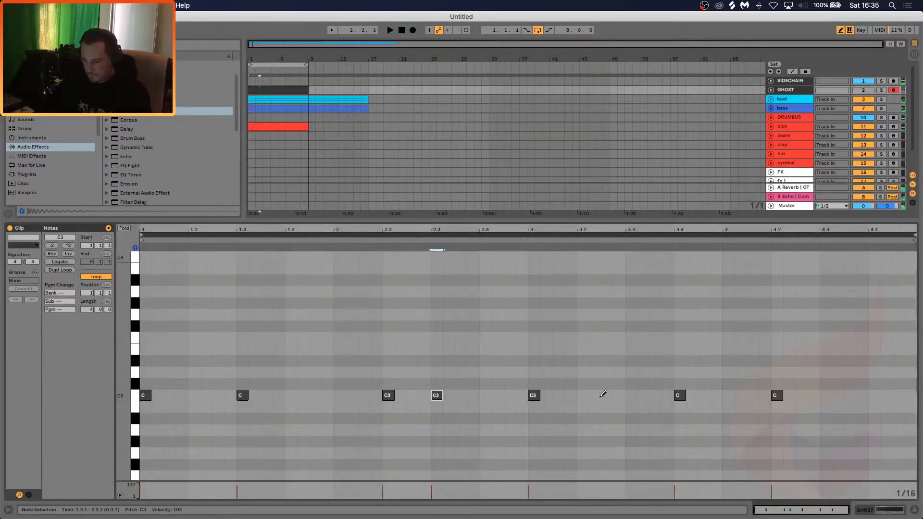
pyautogui.click(628, 396)
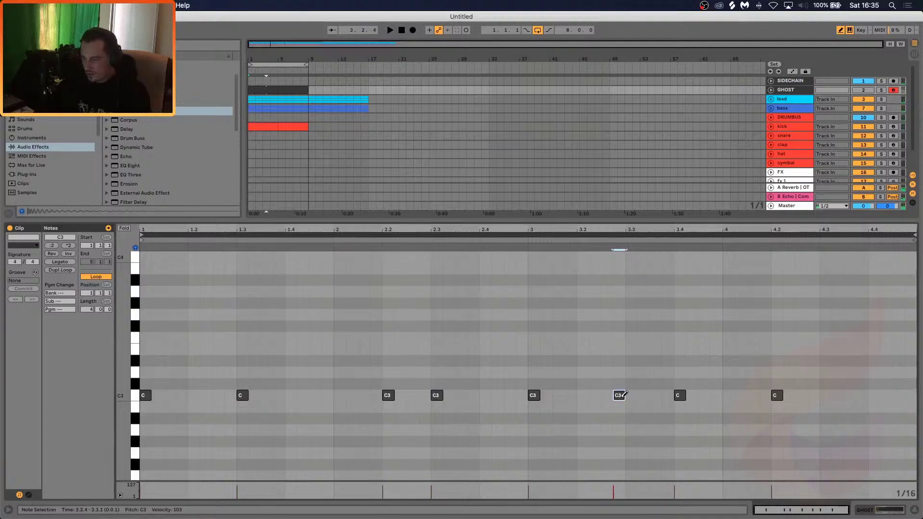
pyautogui.click(826, 396)
# Draw C3 notes at 1.3, 2.3, 3.3 and 4.3 in the second GHOST clip and briefly play back the arrangement
pyautogui.click(289, 89)
pyautogui.click(246, 395)
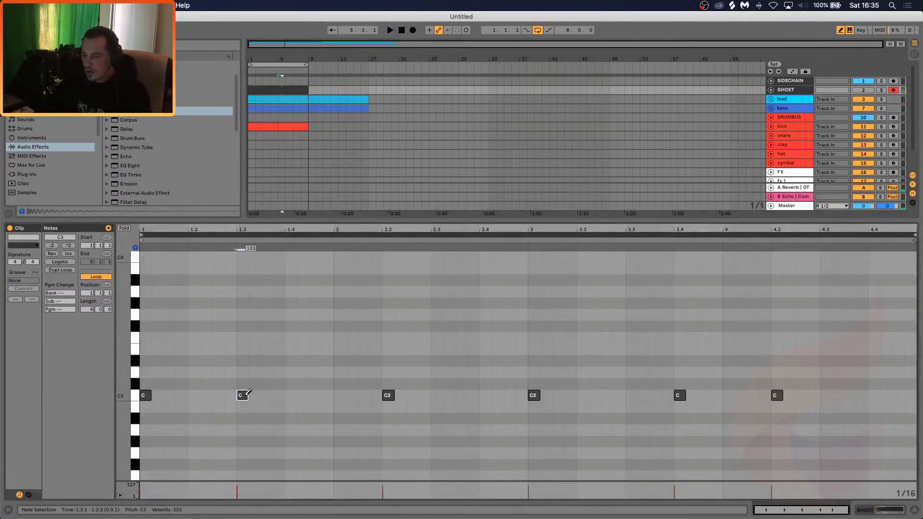
pyautogui.click(442, 395)
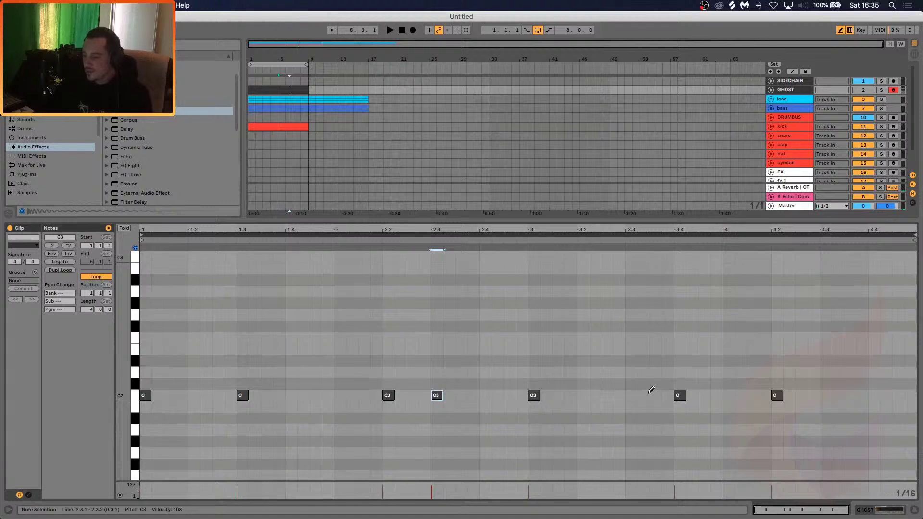
pyautogui.click(632, 394)
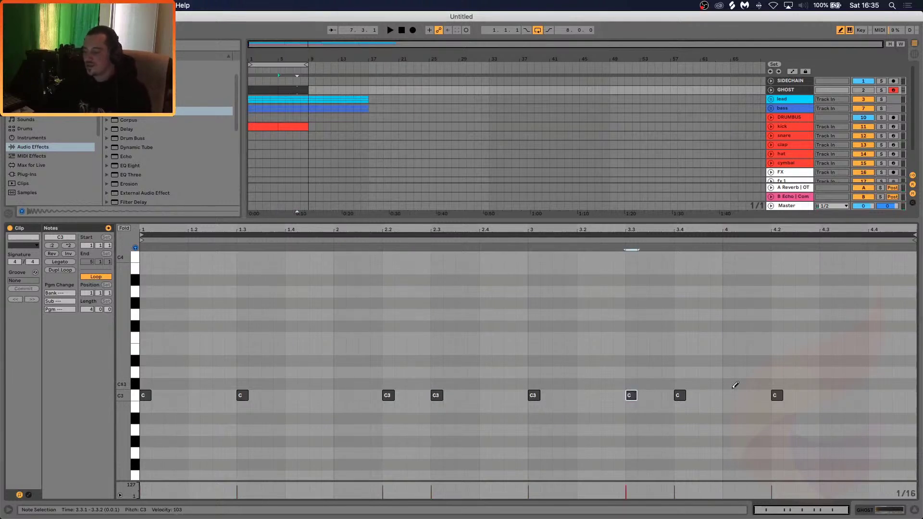
pyautogui.click(827, 395)
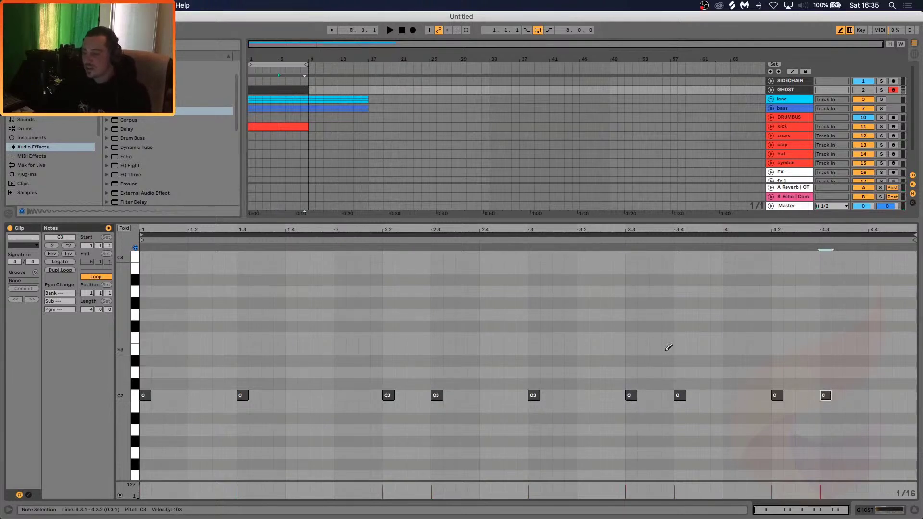
pyautogui.press('super+alt+l')
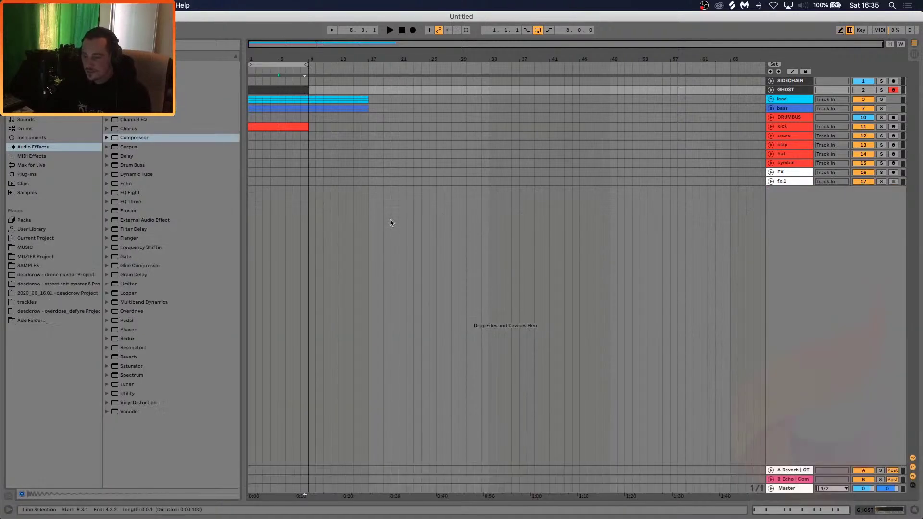
pyautogui.click(264, 90)
pyautogui.press('space')
pyautogui.press('space')
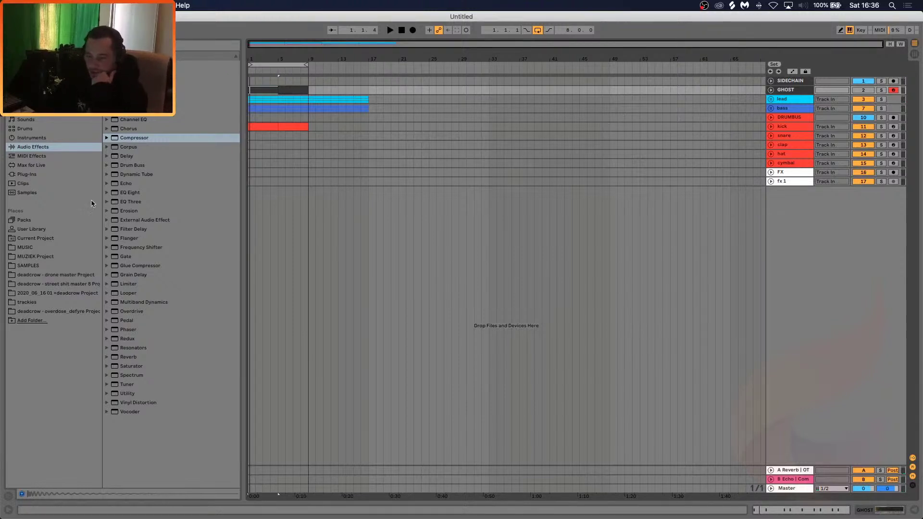
# Import the first snare track of nice kick shit.als from the MUSIC folder's nice kick perhaps? Project below fx 1
pyautogui.click(29, 264)
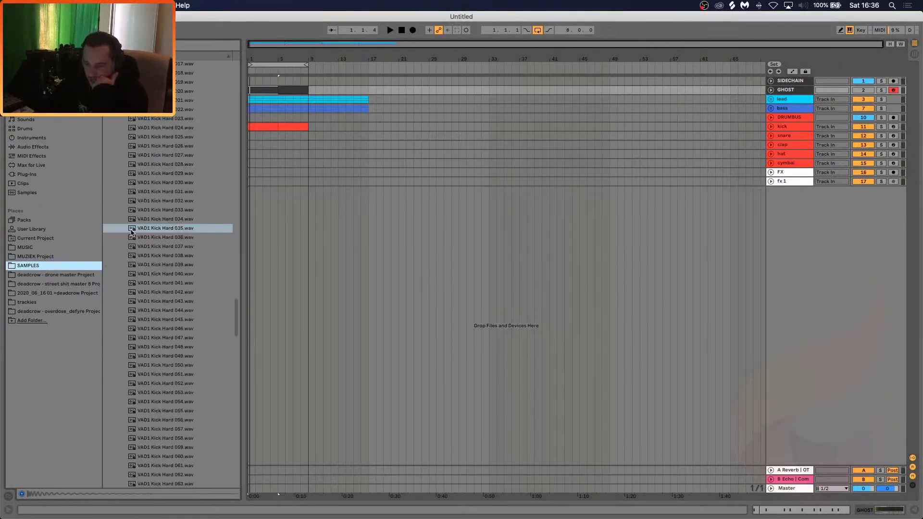
pyautogui.scroll(10, 132, 232)
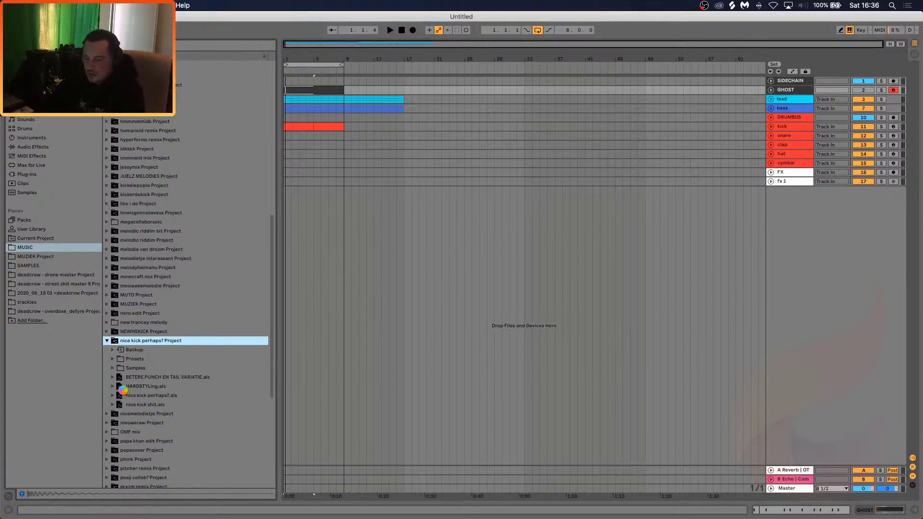
pyautogui.click(112, 405)
pyautogui.scroll(-5, 155, 381)
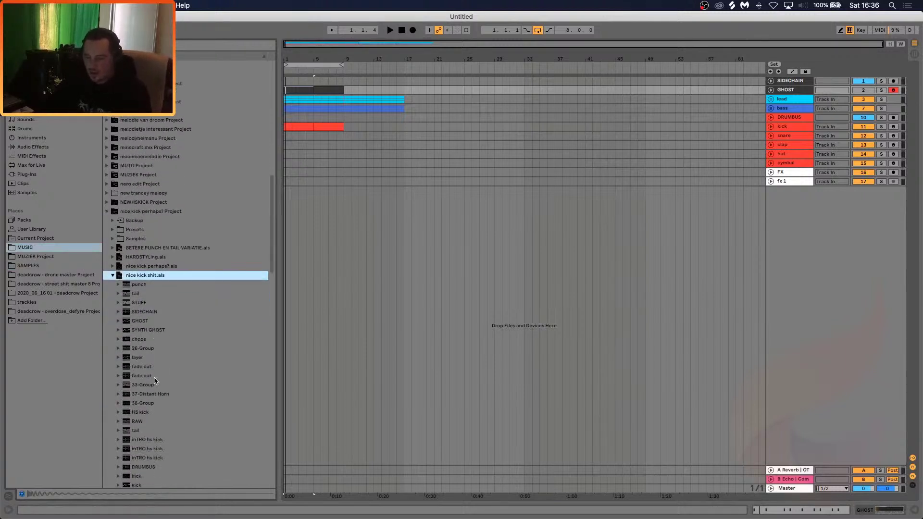
pyautogui.scroll(-5, 161, 382)
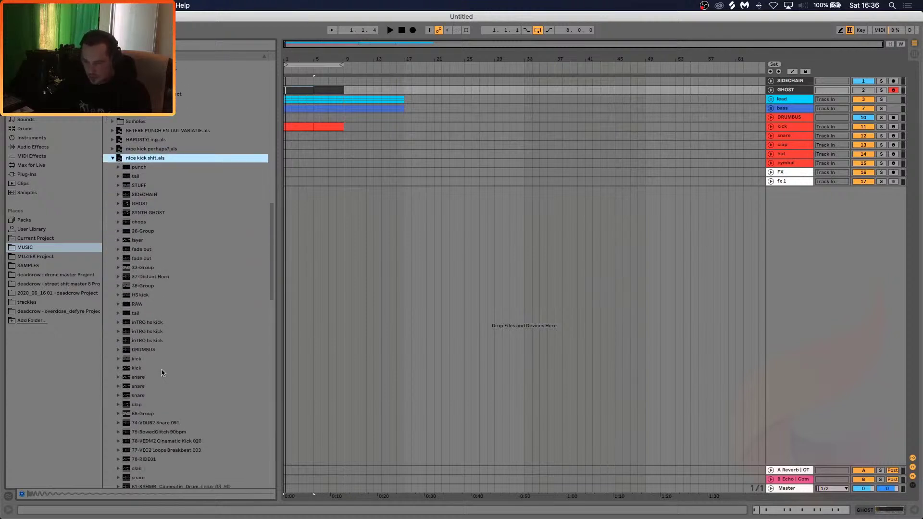
pyautogui.click(143, 379)
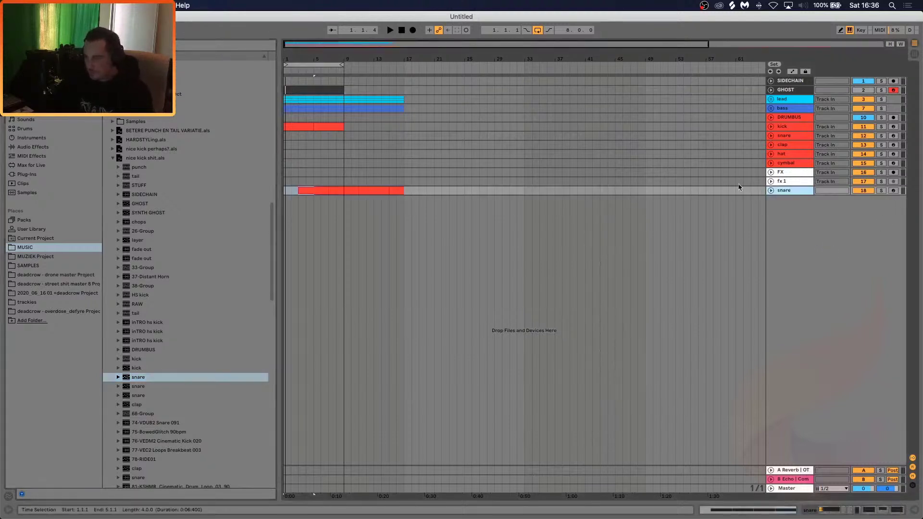
# Unfold and arm the imported snare track, and locate its Cymatics - Polite Snare - C sample in the browser
pyautogui.click(771, 191)
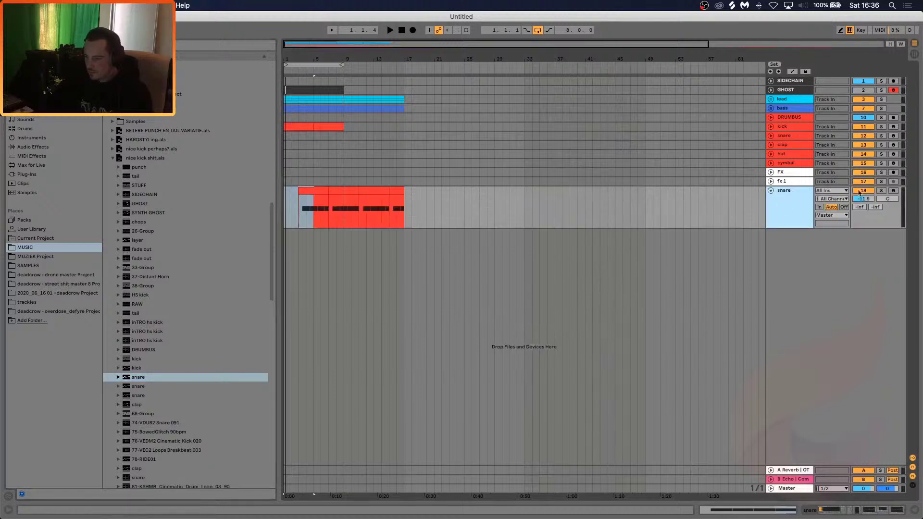
pyautogui.click(893, 191)
pyautogui.click(793, 211)
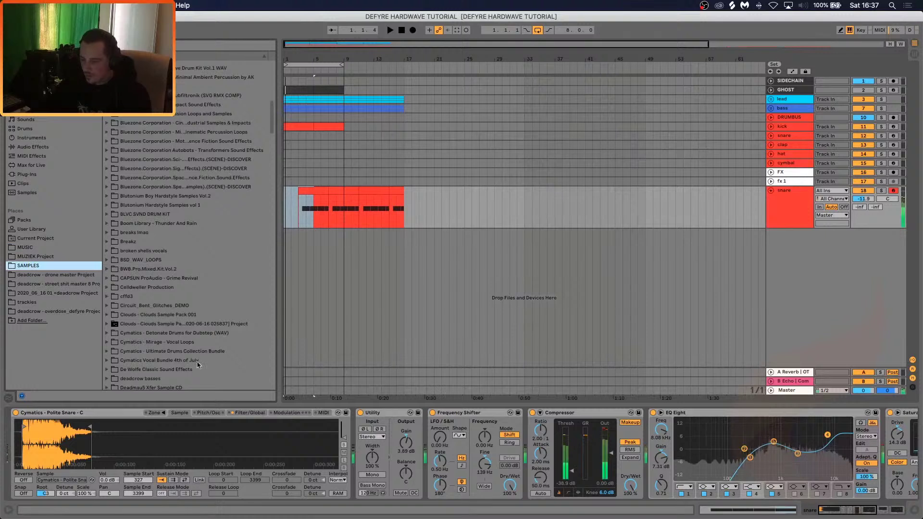
pyautogui.rightClick(54, 447)
pyautogui.click(80, 454)
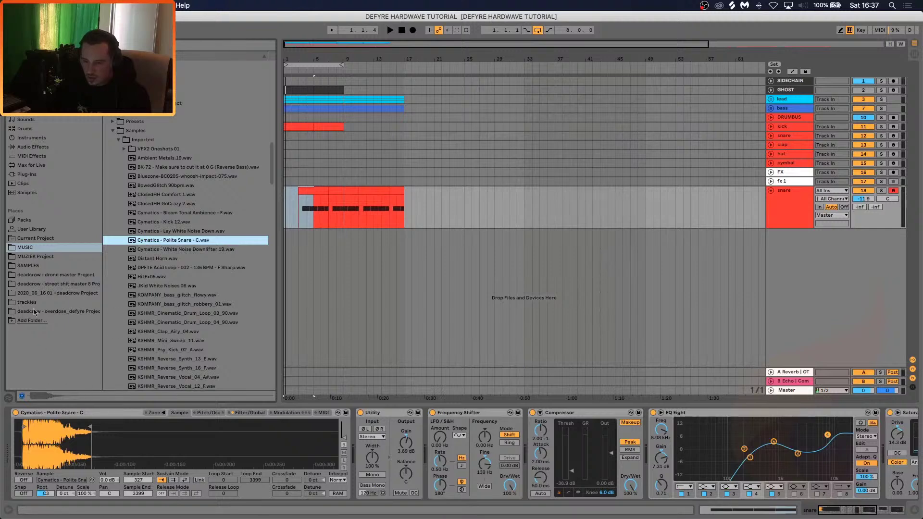
# Find the Cymatics - Pharaoh Sample Pack in the SAMPLES folder and open its Snares folder
pyautogui.click(29, 266)
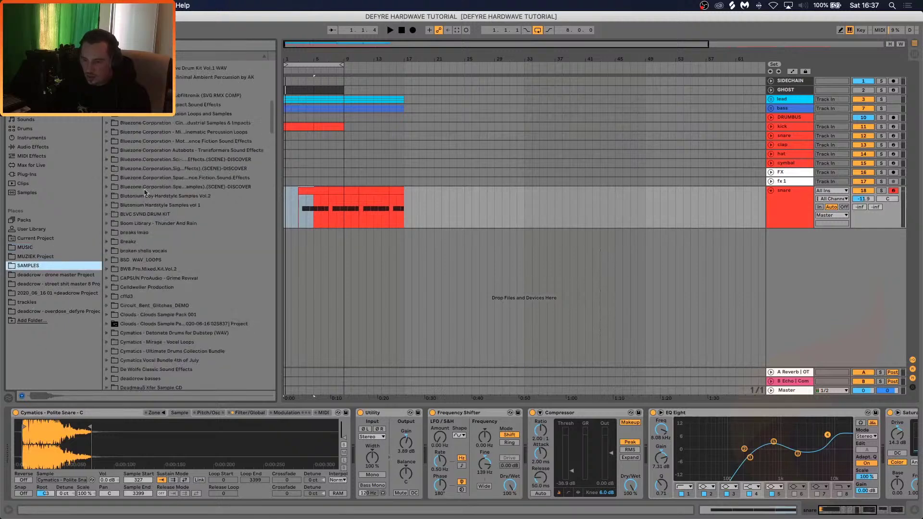
pyautogui.press('super+f')
pyautogui.write('clap')
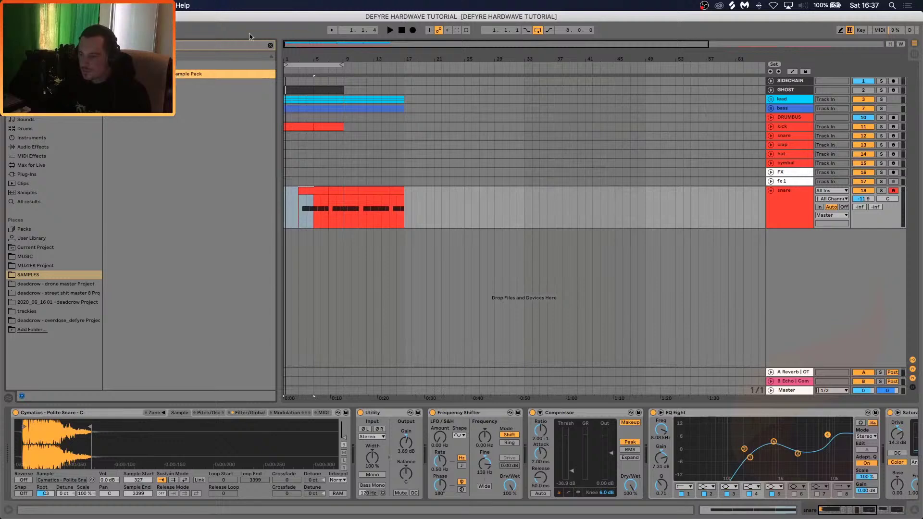
pyautogui.click(270, 46)
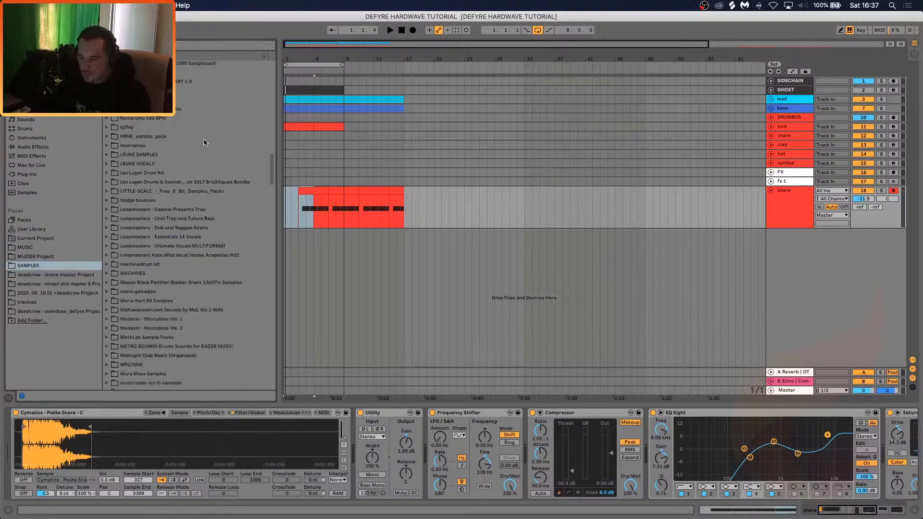
pyautogui.scroll(-5, 204, 141)
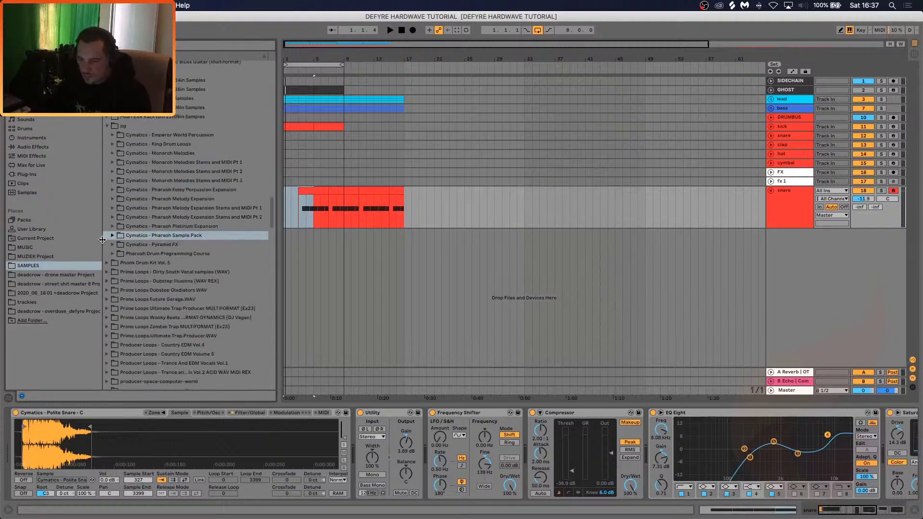
pyautogui.click(112, 235)
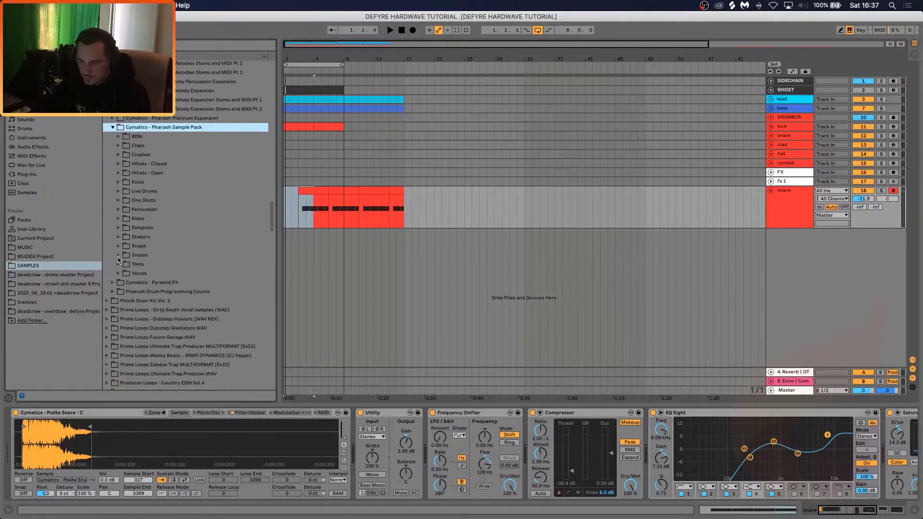
pyautogui.click(118, 255)
pyautogui.scroll(-5, 177, 250)
# Audition the snares at the end of the folder and load Cymatics - Tommy Snare - B into the snare track's sampler
pyautogui.click(183, 271)
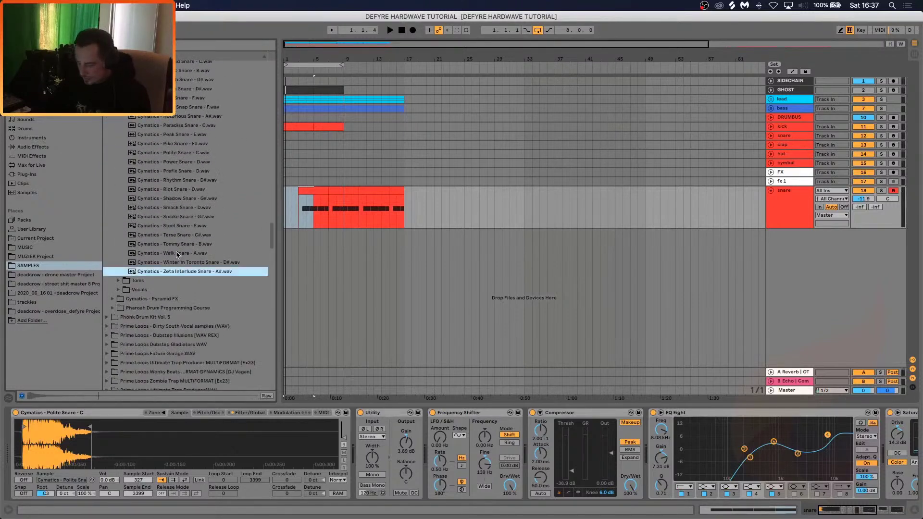
pyautogui.press('Up')
pyautogui.press('Up')
pyautogui.press('Up')
pyautogui.press('Up')
pyautogui.press('Down')
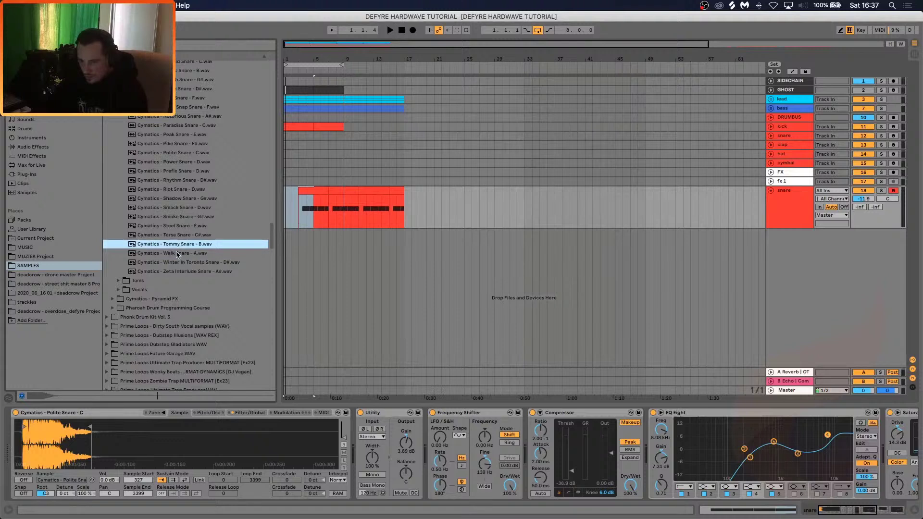
pyautogui.press('Up')
pyautogui.press('Down')
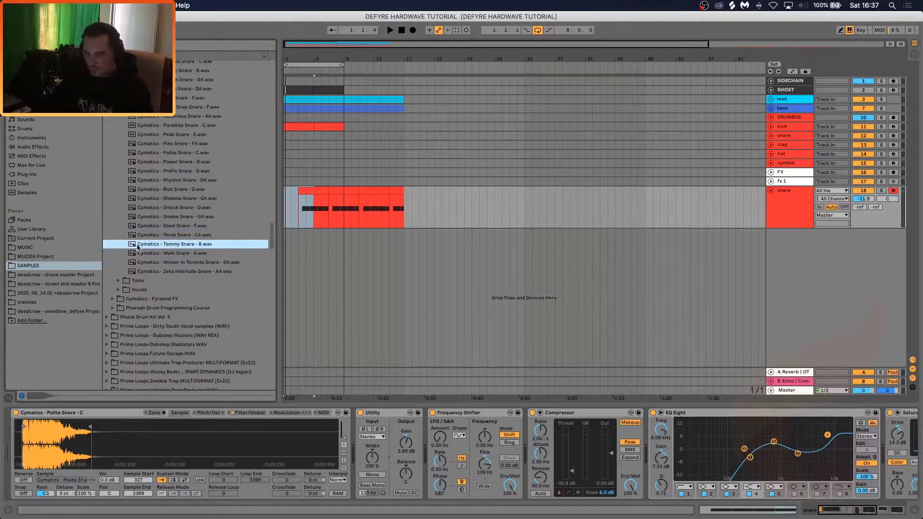
pyautogui.moveTo(138, 244); pyautogui.dragTo(63, 457)
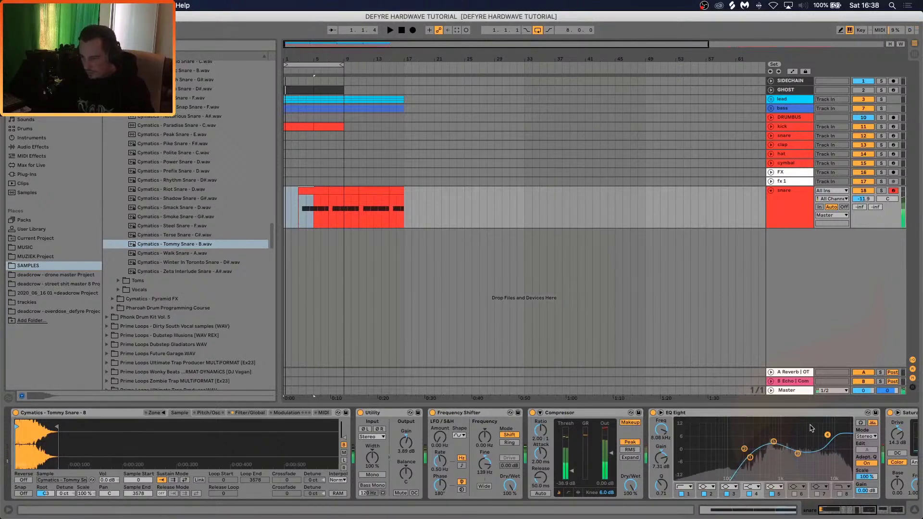
# Delete all audio effects after the sampler on the snare track and reset the track volume to 0 dB
pyautogui.click(821, 505)
pyautogui.click(727, 414)
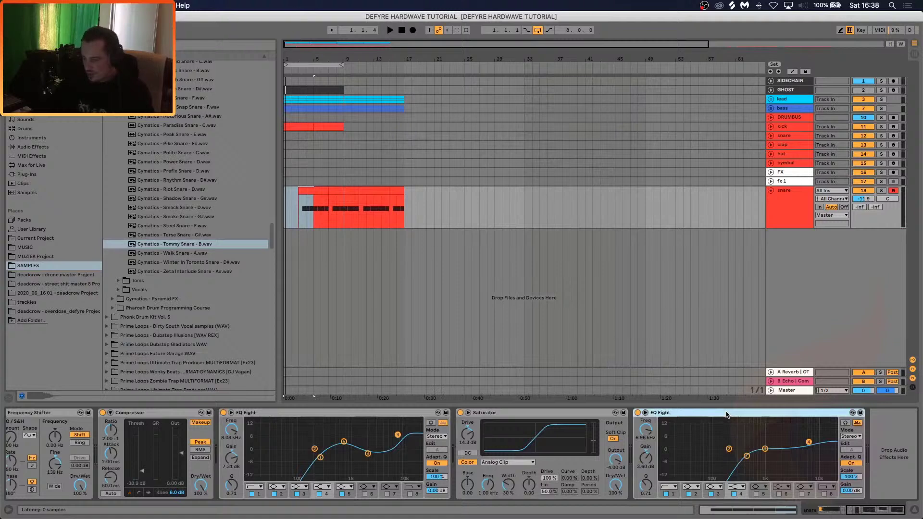
pyautogui.press('Delete')
pyautogui.press('Delete')
pyautogui.press('Delete')
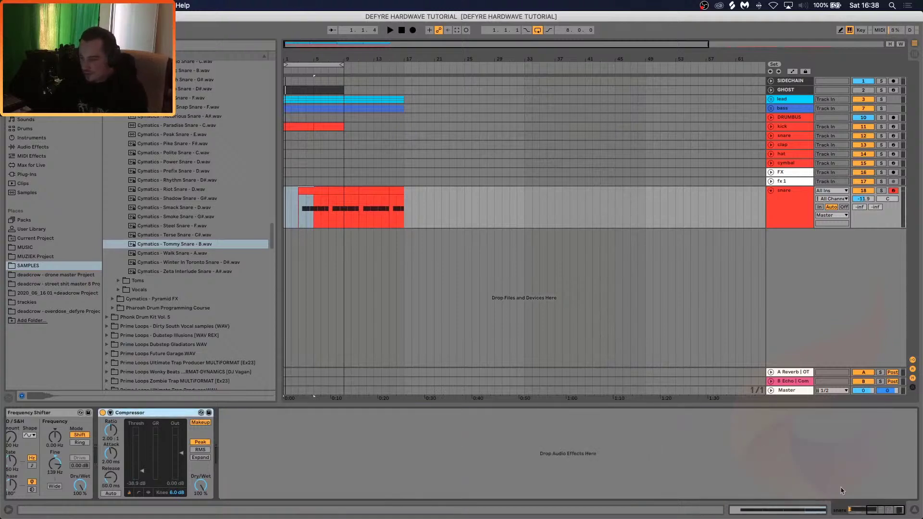
pyautogui.press('Delete')
pyautogui.press('Delete')
pyautogui.press('Delete')
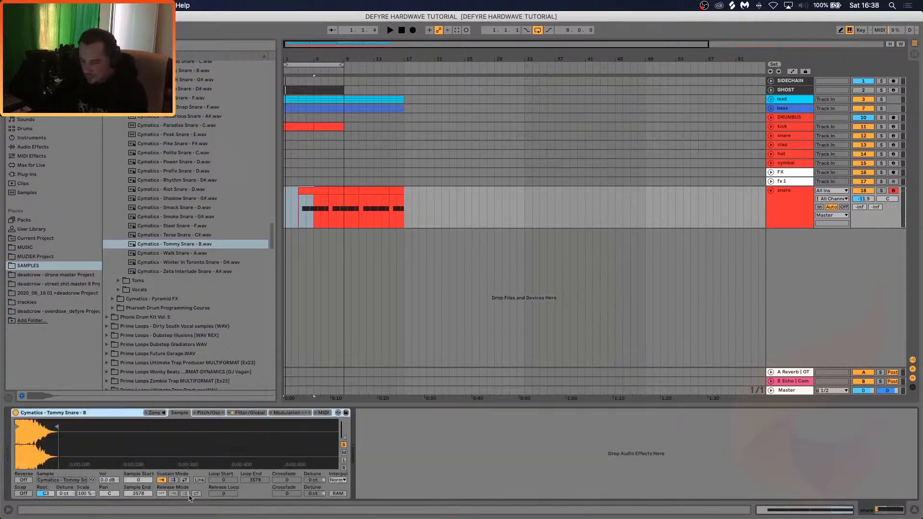
pyautogui.click(863, 199)
pyautogui.press('Delete')
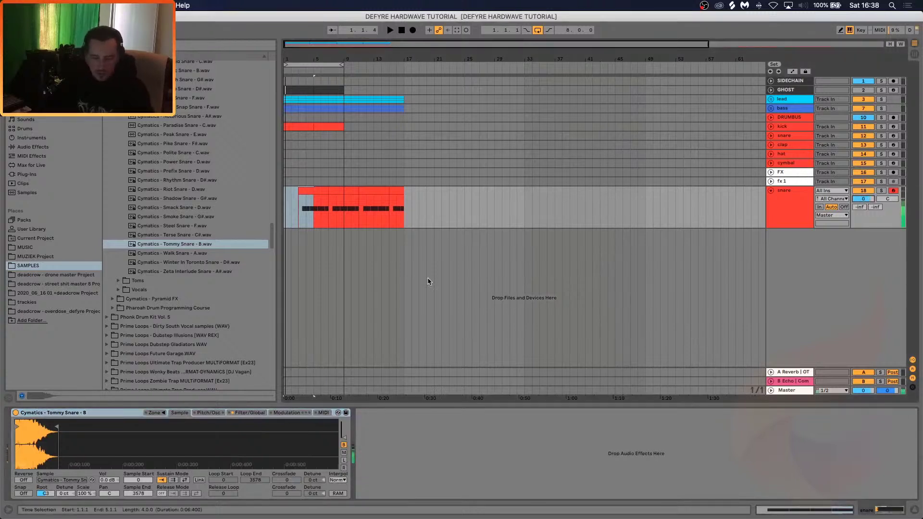
# Add a Utility after the snare's sampler and raise its gain to 4.44 dB
pyautogui.click(43, 147)
pyautogui.scroll(-3, 135, 289)
pyautogui.doubleClick(121, 358)
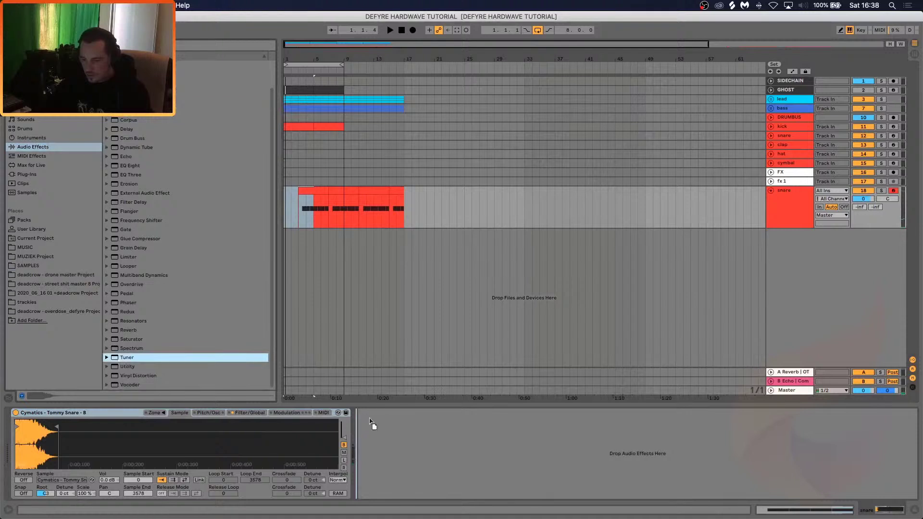
pyautogui.moveTo(139, 366); pyautogui.dragTo(406, 442)
pyautogui.press('Delete')
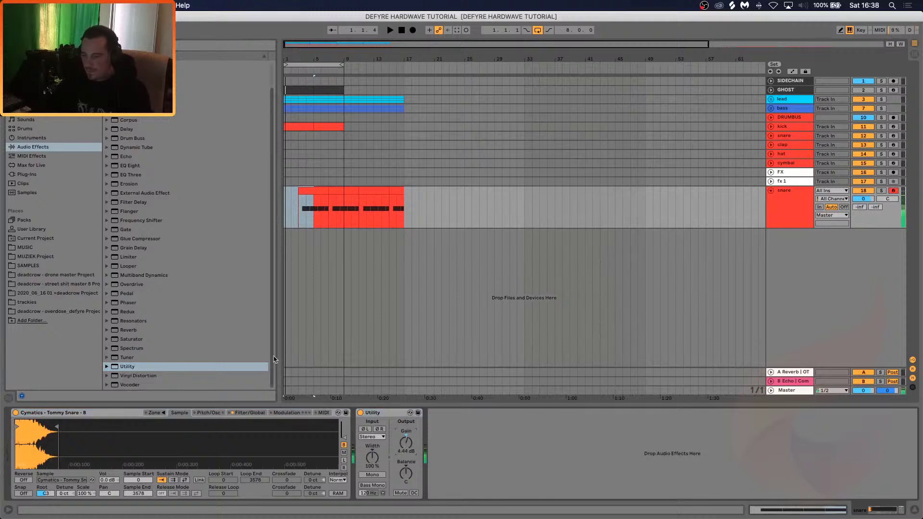
# Add an EQ Eight after the Utility with a low cut and a 5.58 dB high boost at 7.74 kHz, and set the Utility gain to 2.78 dB
pyautogui.moveTo(125, 169); pyautogui.dragTo(508, 456)
pyautogui.click(468, 487)
pyautogui.click(462, 436)
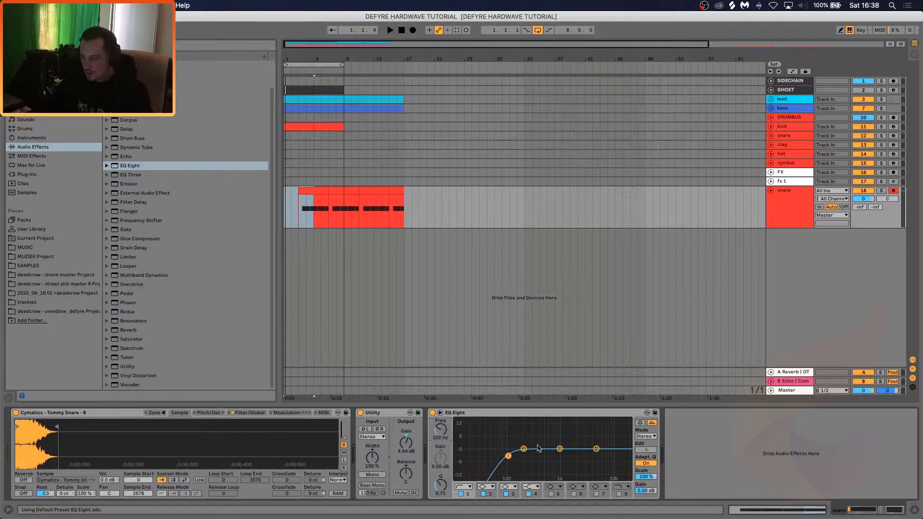
pyautogui.moveTo(596, 449); pyautogui.dragTo(605, 437)
pyautogui.moveTo(508, 456); pyautogui.dragTo(532, 455)
pyautogui.moveTo(605, 438); pyautogui.dragTo(605, 438)
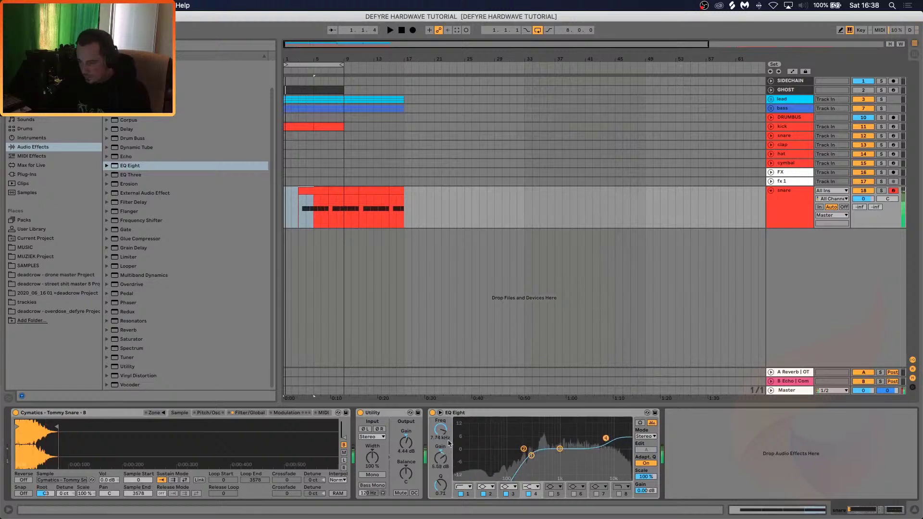
pyautogui.moveTo(407, 442); pyautogui.dragTo(408, 443)
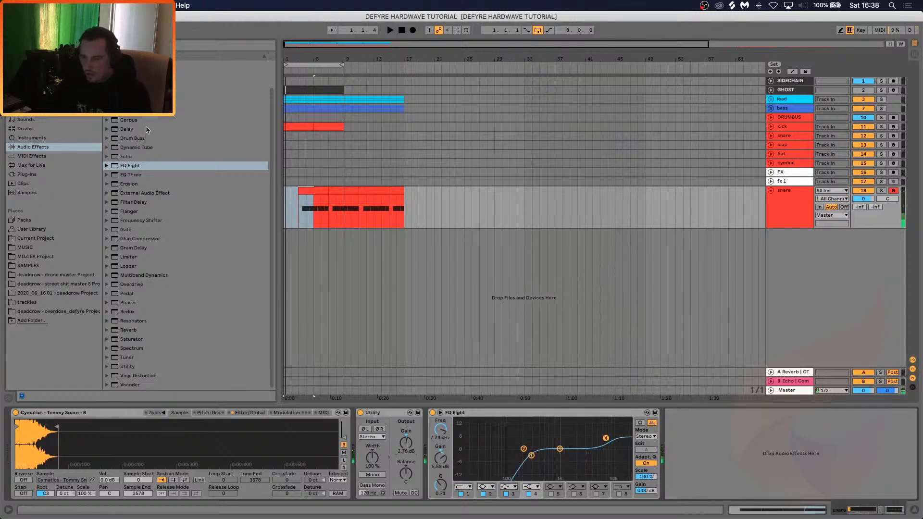
# Add a Saturator with Soft Clip, 16.6 dB drive and -3.71 dB output, and insert a Compressor with a -66.6 dB threshold before it
pyautogui.moveTo(128, 342); pyautogui.dragTo(769, 445)
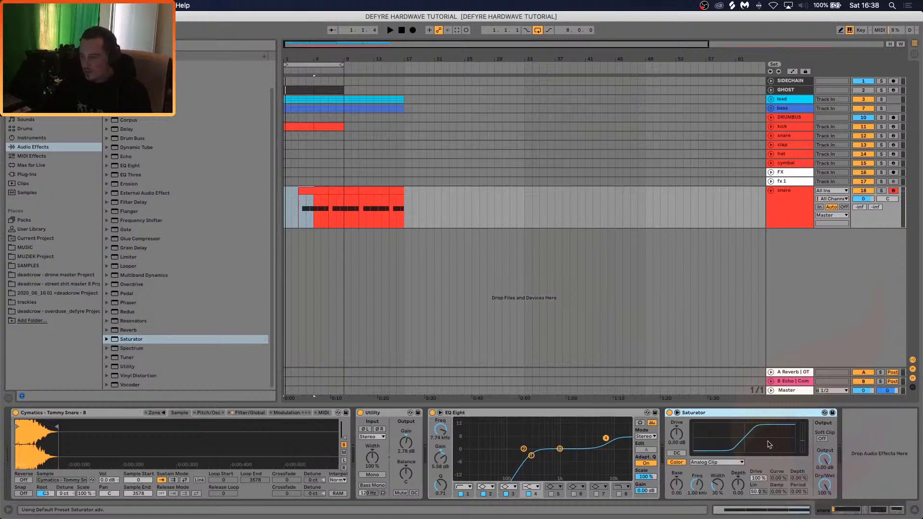
pyautogui.click(823, 439)
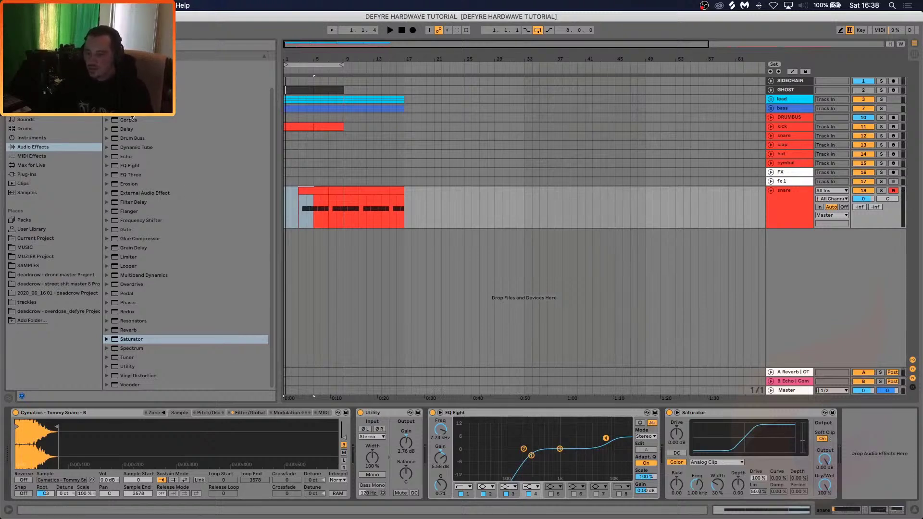
pyautogui.moveTo(131, 114); pyautogui.dragTo(654, 440)
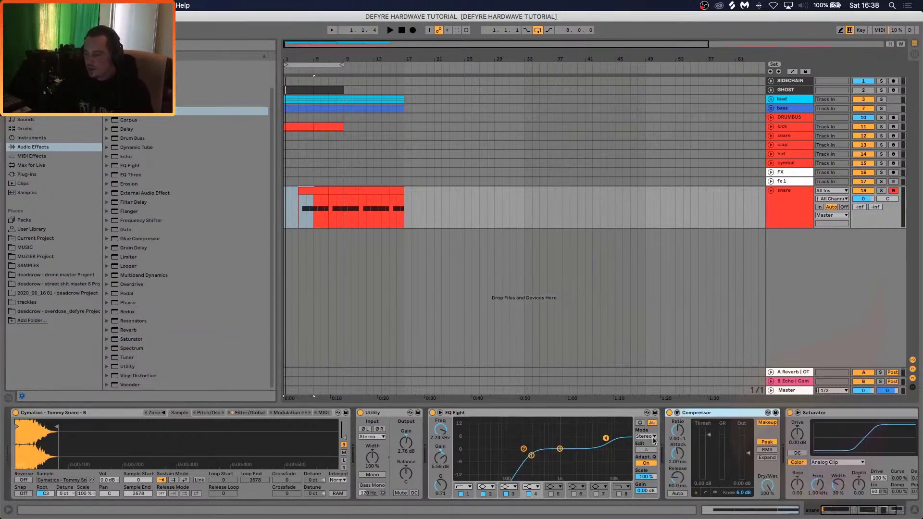
pyautogui.click(840, 511)
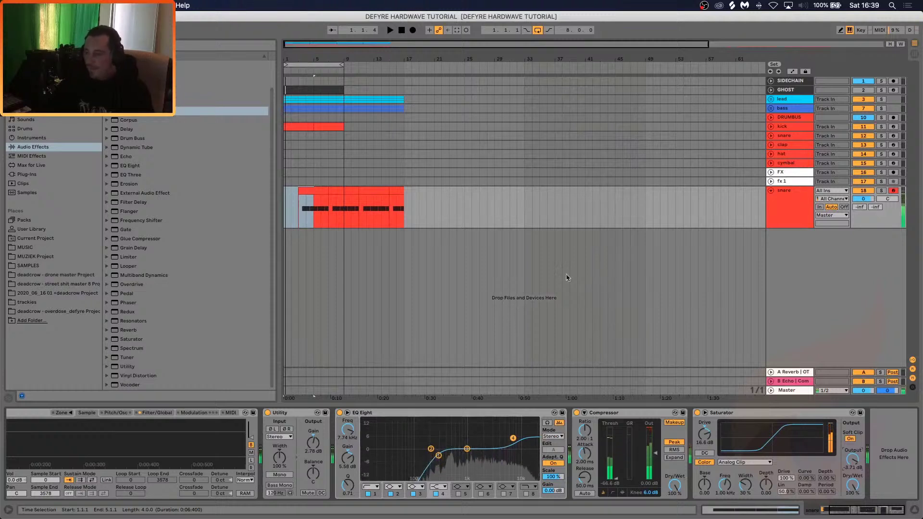
# Move the first snare clip to bar 1 and duplicate it three times to fill the track up to bar 17
pyautogui.moveTo(307, 190); pyautogui.dragTo(293, 189)
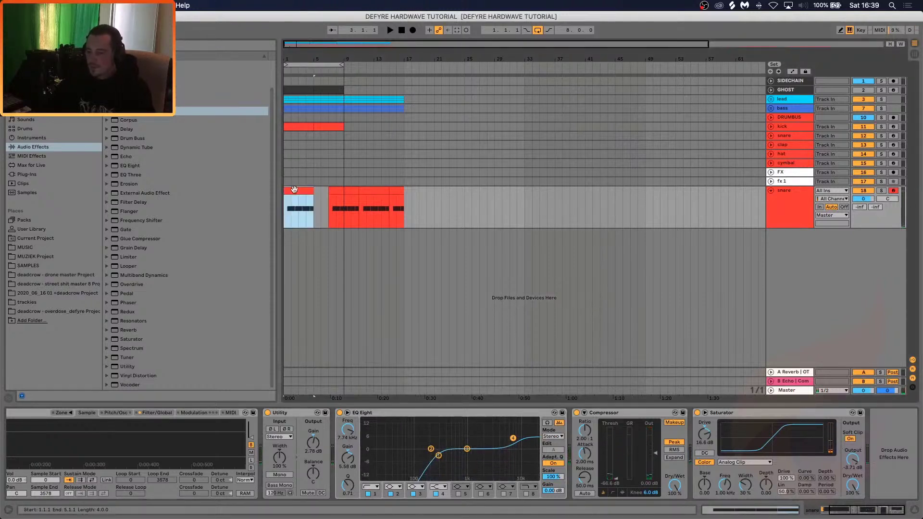
pyautogui.press('super+d')
pyautogui.press('super+d')
pyautogui.press('super+d')
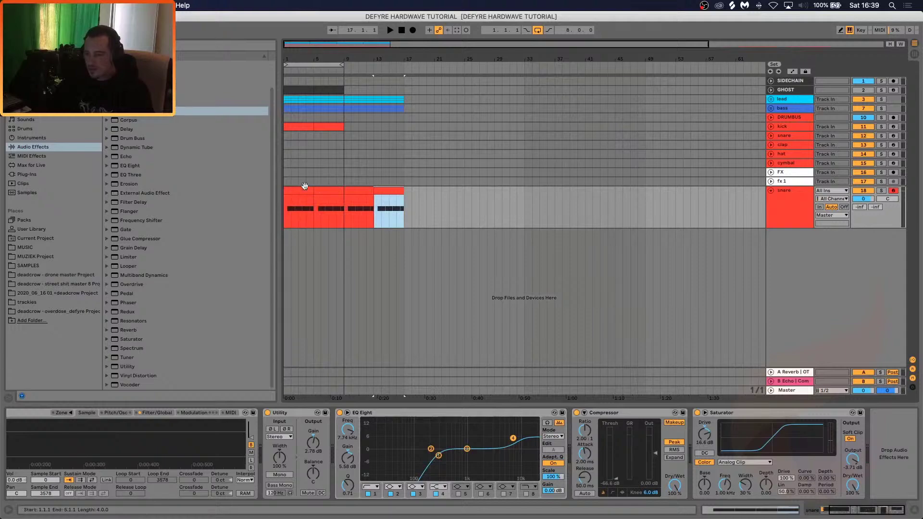
pyautogui.click(305, 189)
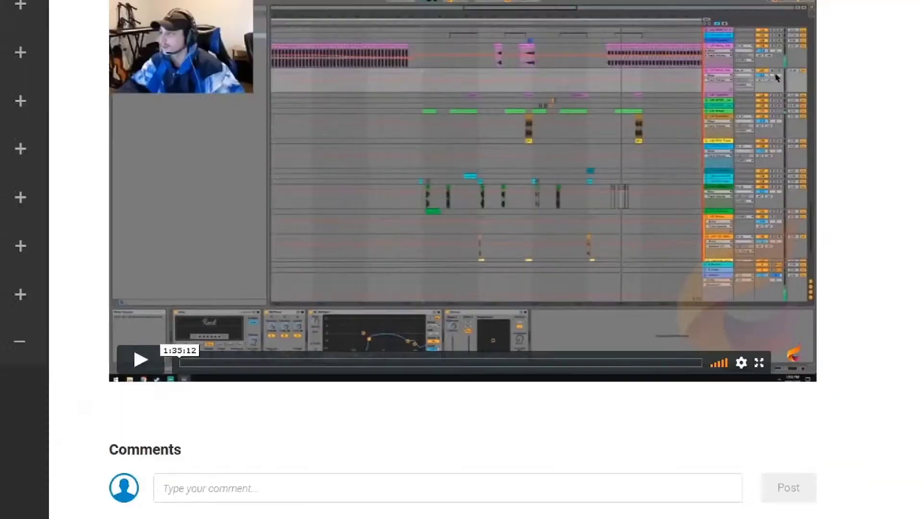
# Switch to the Defyre web portal and browse Artist Workshop Series groups 051-060, 041-050 and 031-040 and the Stems-Presets-Project Files section
pyautogui.click(34, 491)
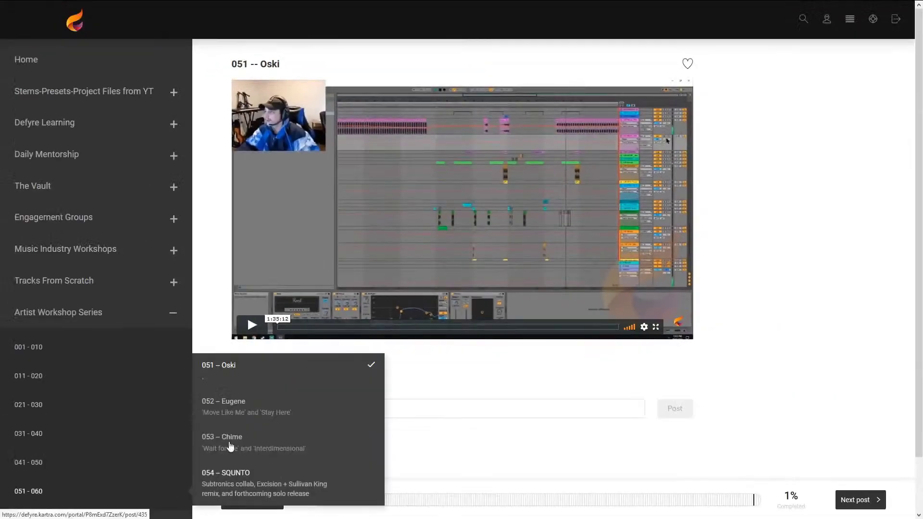
pyautogui.click(29, 462)
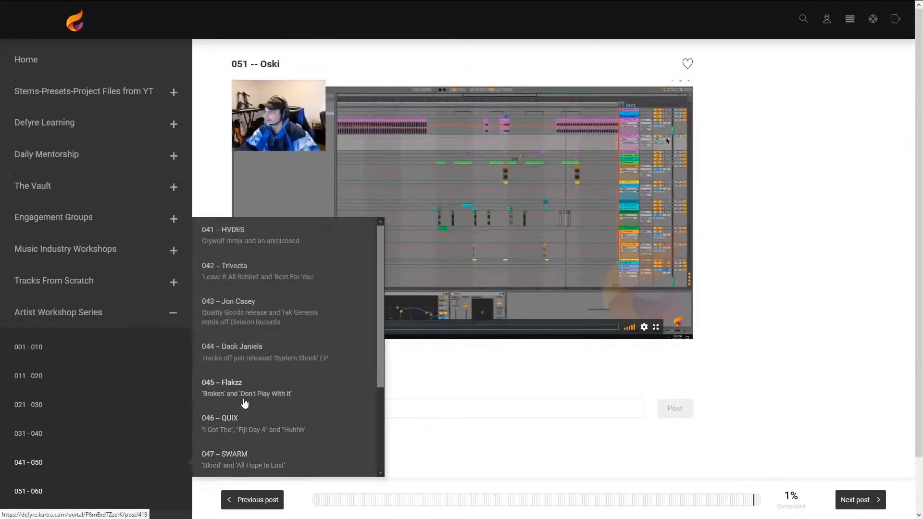
pyautogui.scroll(-2, 221, 385)
pyautogui.click(162, 437)
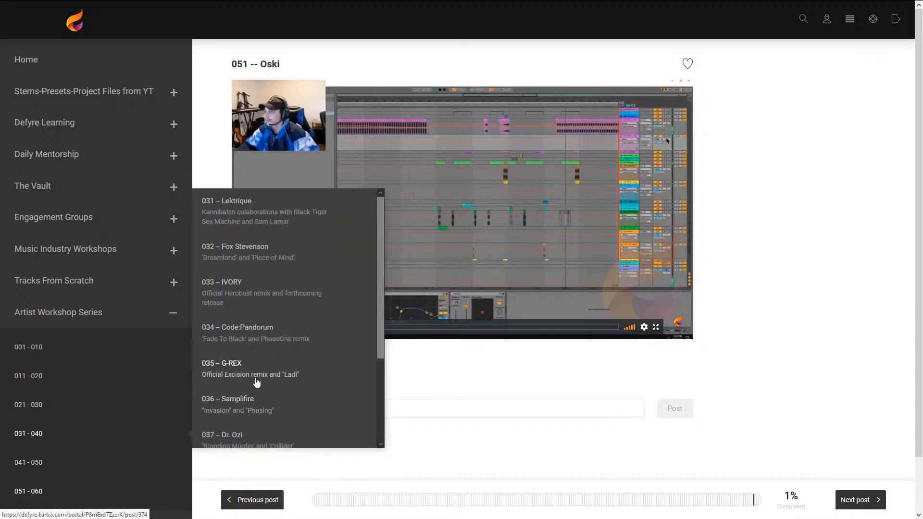
pyautogui.scroll(-2, 255, 382)
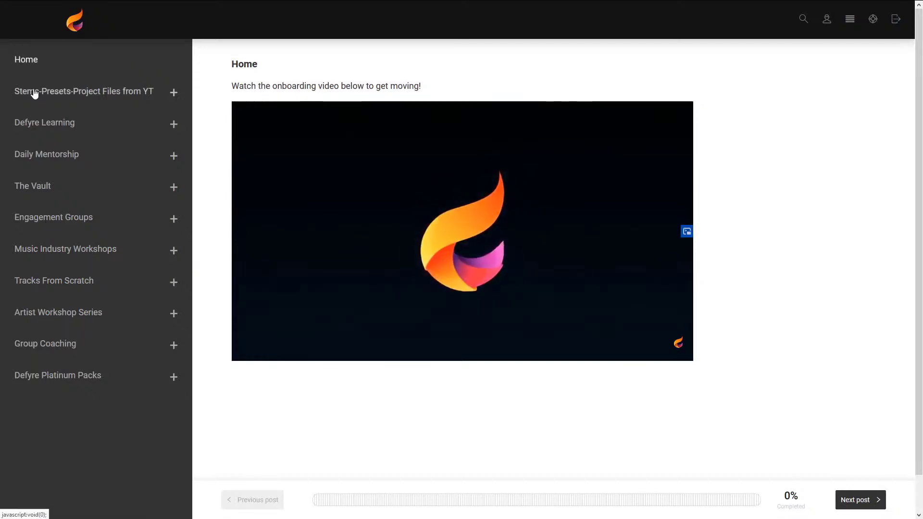
pyautogui.click(33, 93)
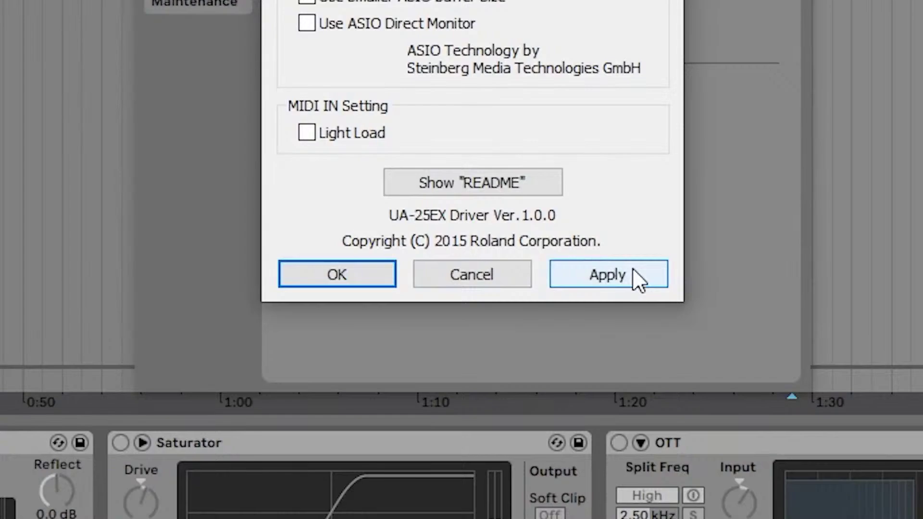
pyautogui.click(633, 270)
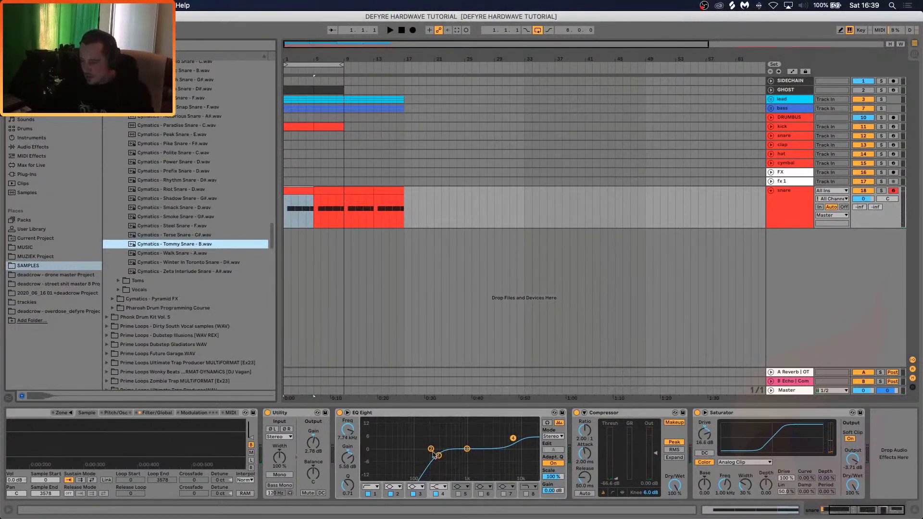
# Set the first EQ Eight's low cut to 367 Hz, and add another EQ Eight after the Saturator with a low cut at 147 Hz
pyautogui.moveTo(431, 449); pyautogui.dragTo(444, 455)
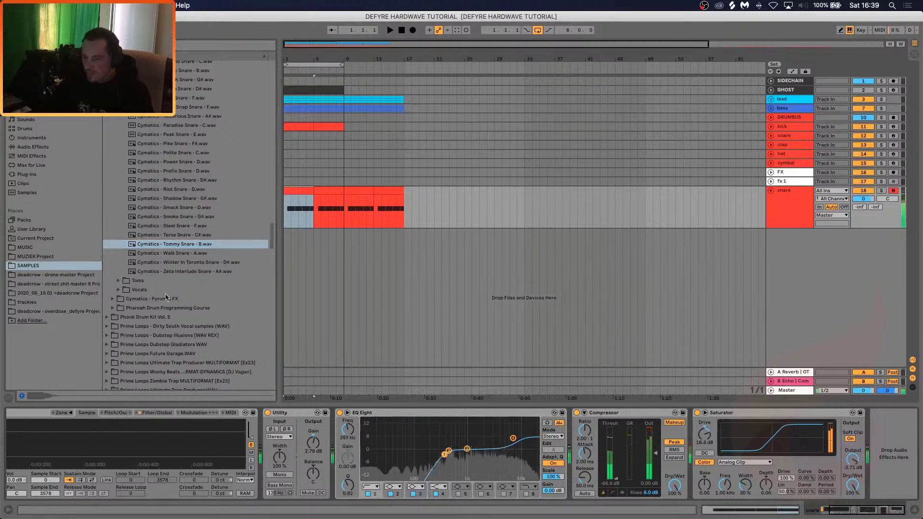
pyautogui.click(34, 147)
pyautogui.click(130, 165)
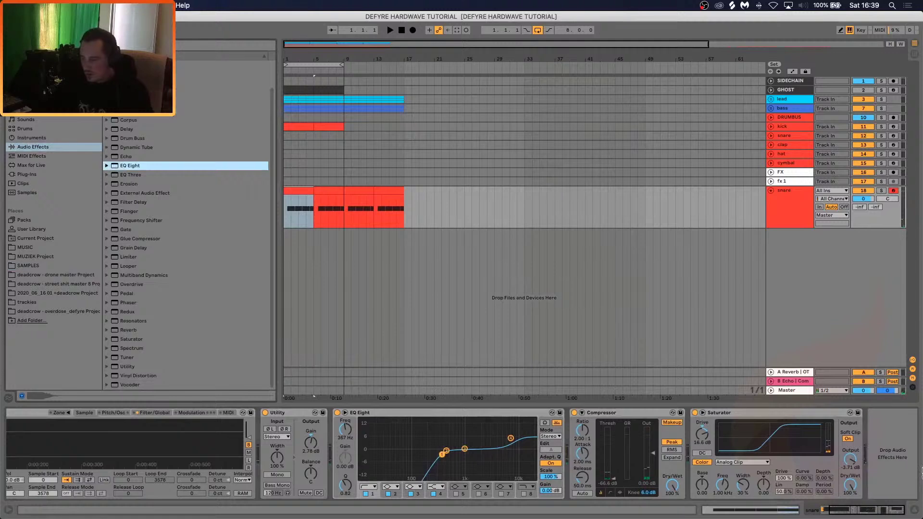
pyautogui.moveTo(897, 470); pyautogui.dragTo(897, 469)
pyautogui.click(673, 487)
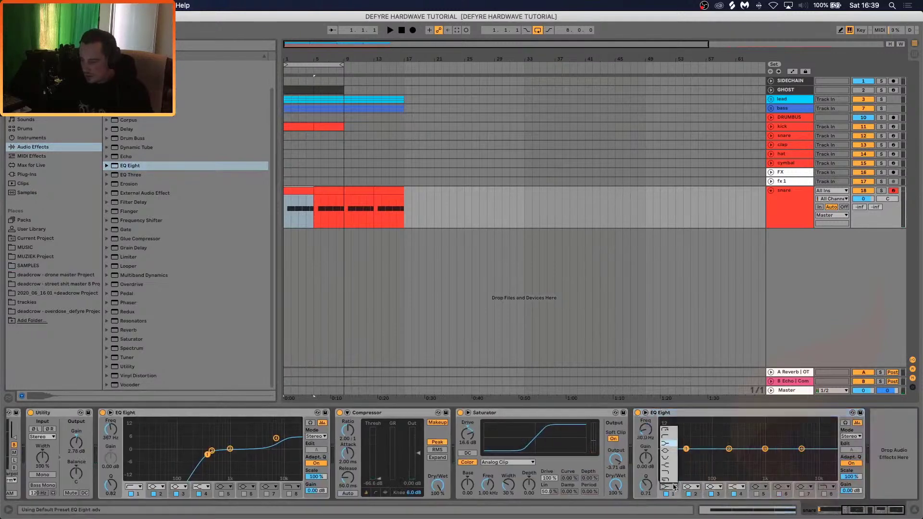
pyautogui.click(675, 437)
pyautogui.moveTo(645, 430); pyautogui.dragTo(645, 408)
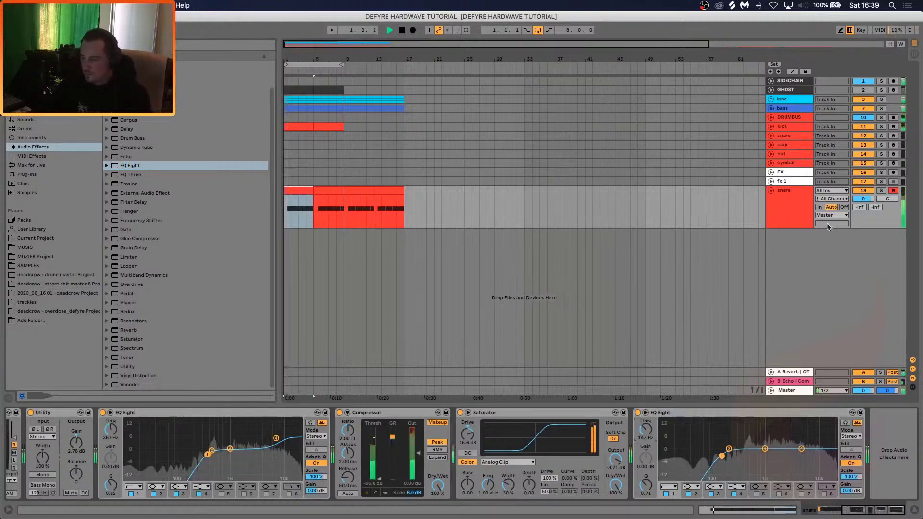
# Lower the snare track to -2.5 dB and insert a Frequency Shifter with 167 Hz fine frequency between its first EQ Eight and the Compressor
pyautogui.moveTo(863, 198); pyautogui.dragTo(868, 202)
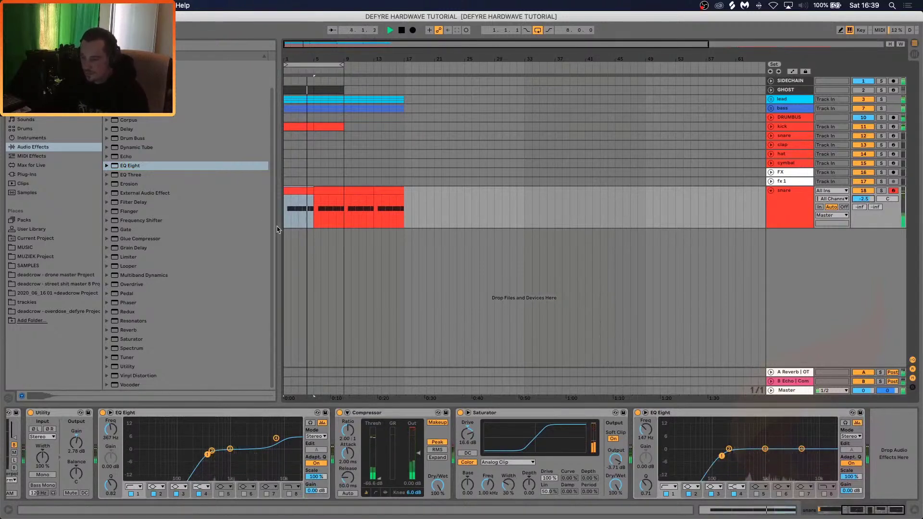
pyautogui.click(789, 216)
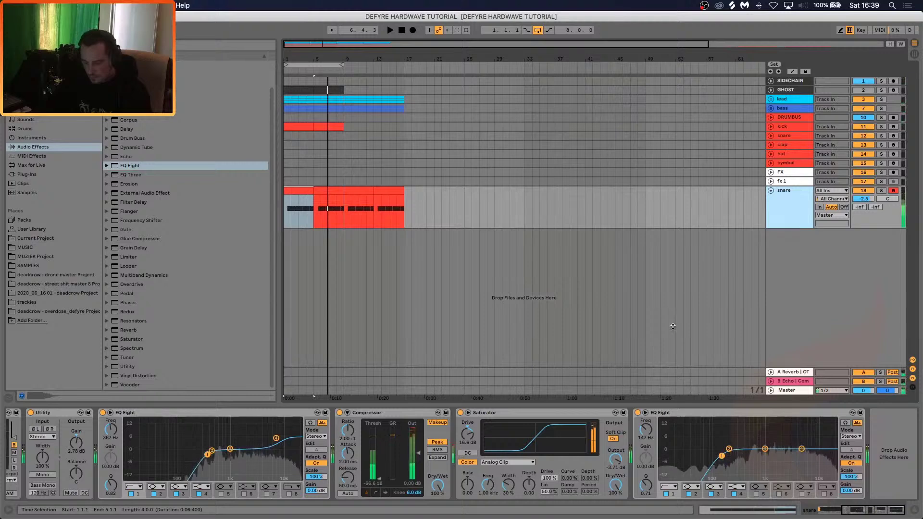
pyautogui.moveTo(865, 510); pyautogui.dragTo(834, 511)
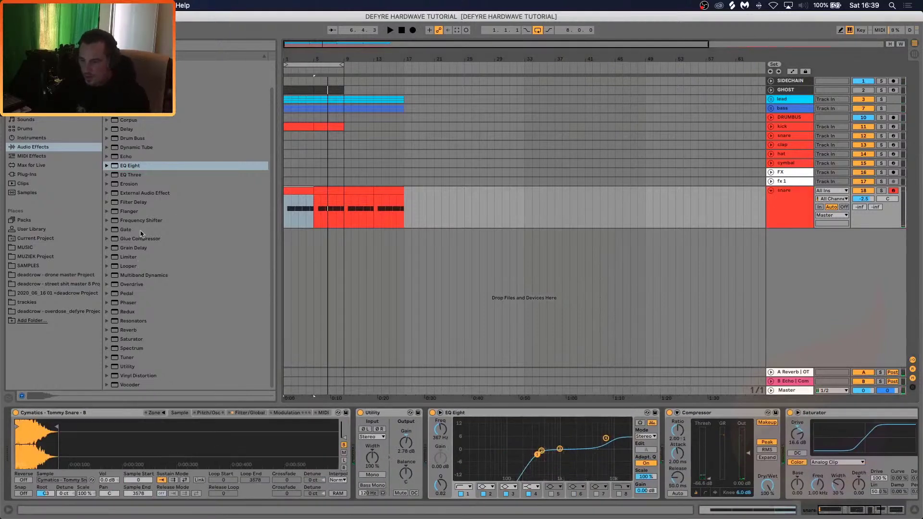
pyautogui.click(134, 222)
pyautogui.moveTo(470, 403); pyautogui.dragTo(665, 462)
pyautogui.moveTo(726, 470); pyautogui.dragTo(726, 418)
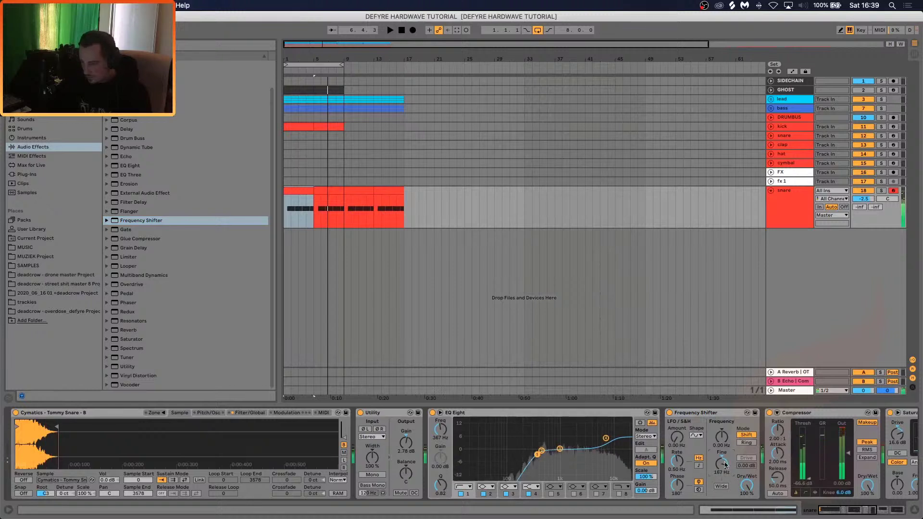
pyautogui.press('space')
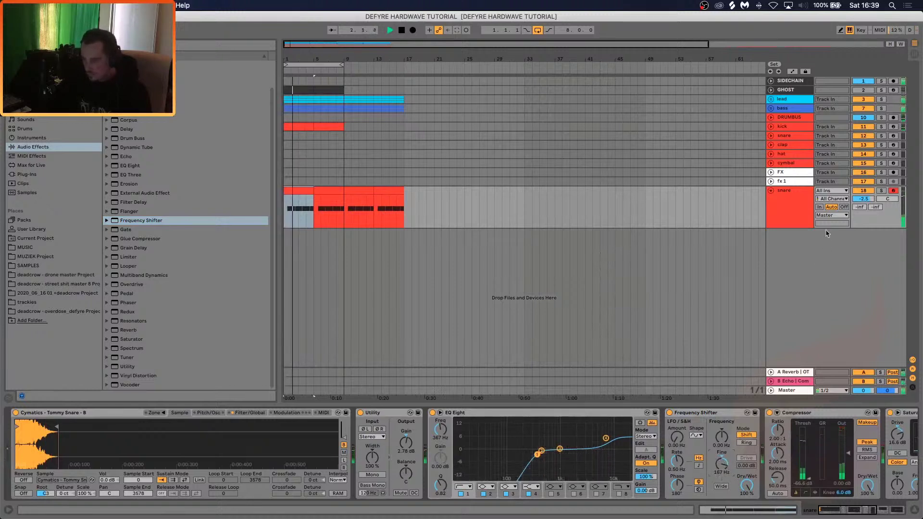
# Lower the snare track's volume to -3.7 dB and move the track directly after the kick track
pyautogui.moveTo(864, 198); pyautogui.dragTo(866, 201)
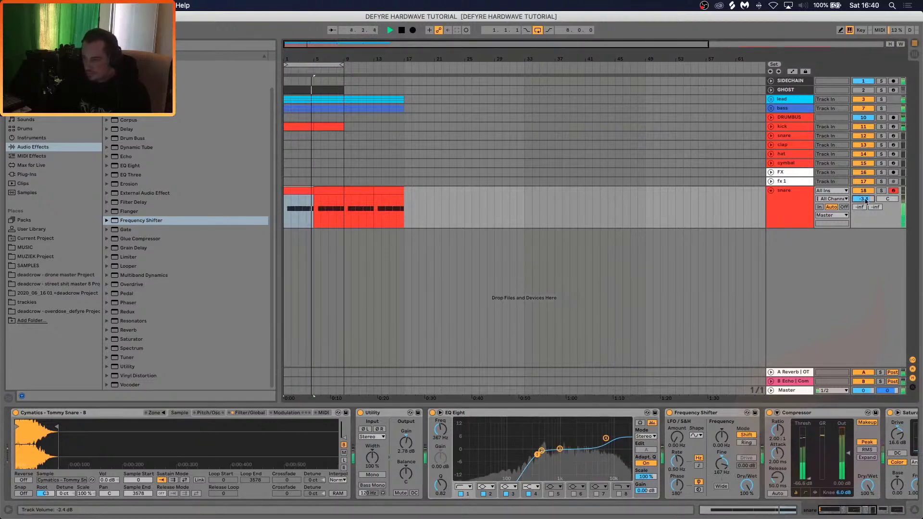
pyautogui.press('Tab')
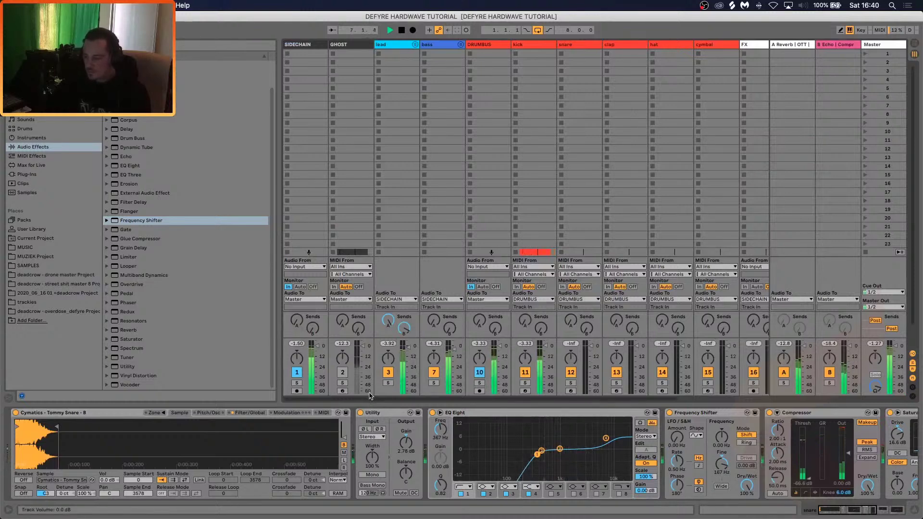
pyautogui.moveTo(370, 399); pyautogui.dragTo(485, 398)
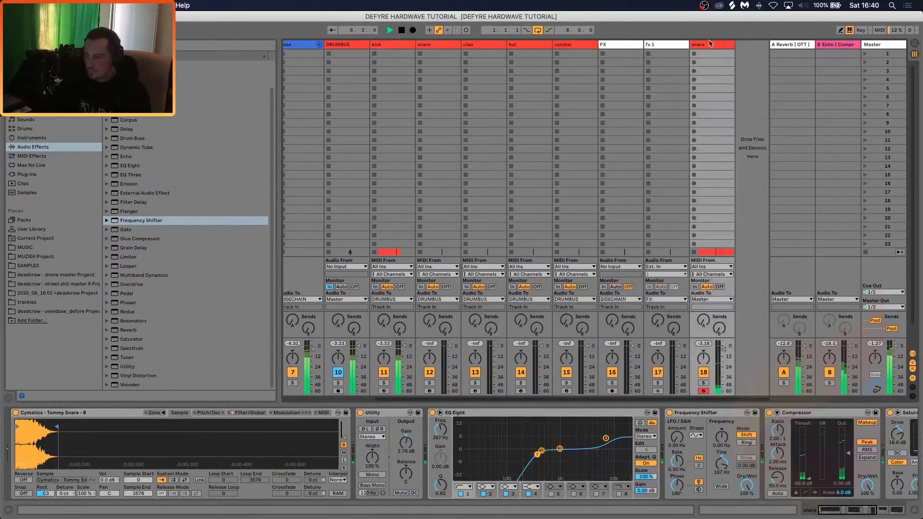
pyautogui.moveTo(711, 44); pyautogui.dragTo(405, 49)
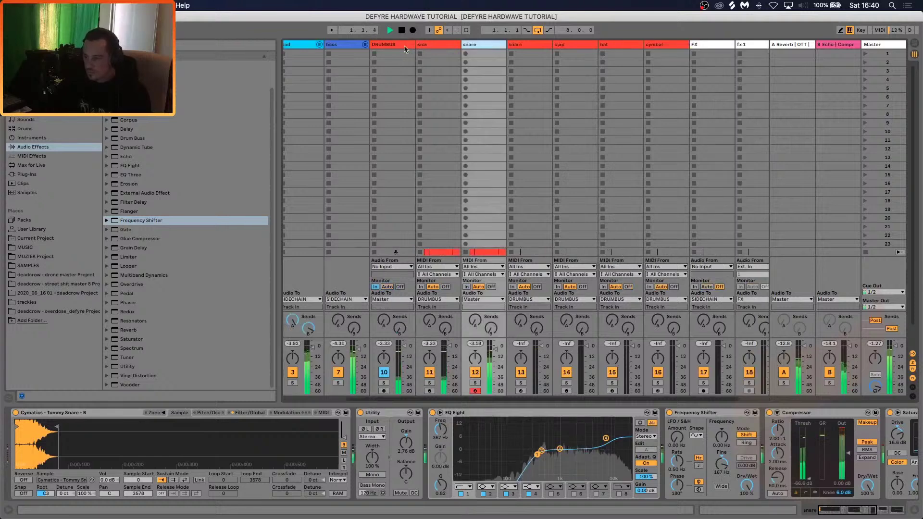
pyautogui.press('Tab')
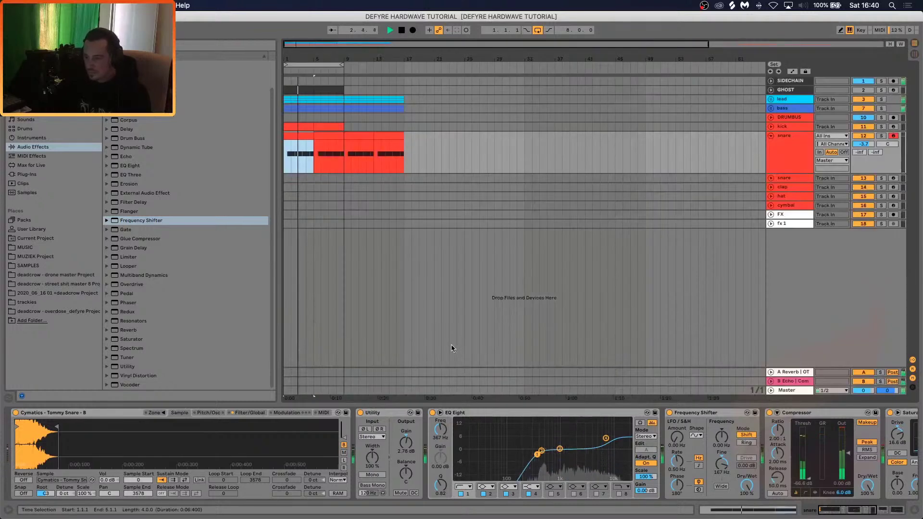
# Boost the lead track's highs by 1.36 dB at 15.6 kHz with the third band of its EQ Eight
pyautogui.press('Tab')
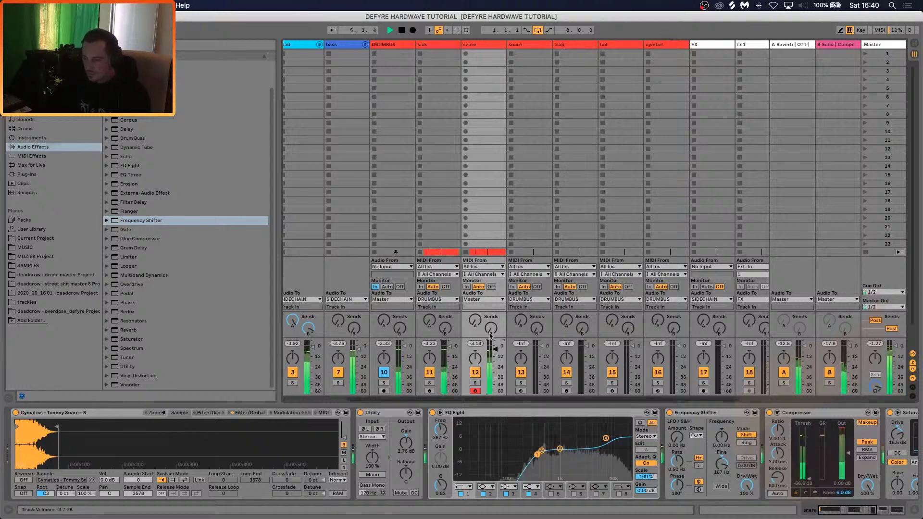
pyautogui.click(306, 45)
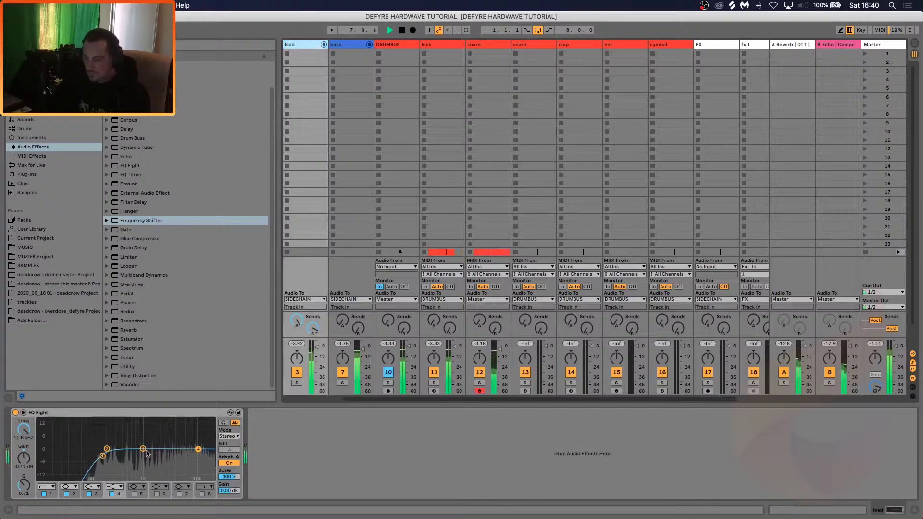
pyautogui.moveTo(143, 449); pyautogui.dragTo(199, 446)
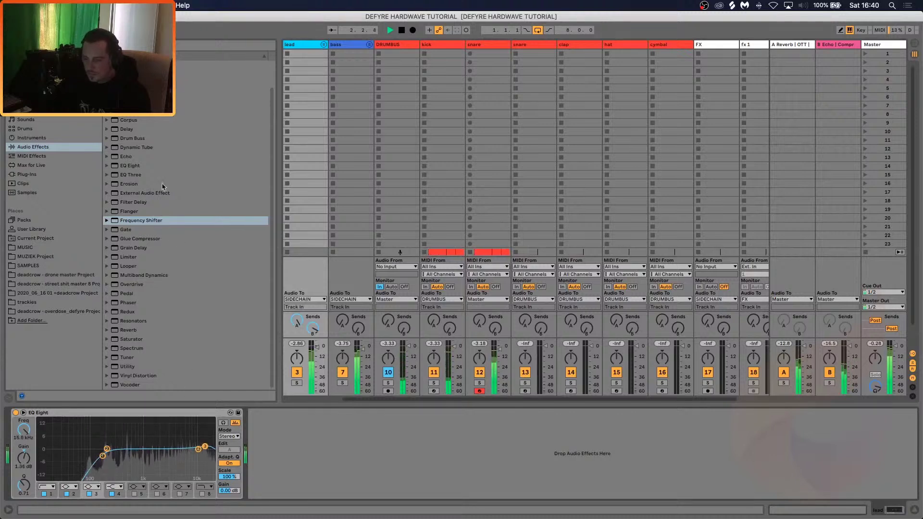
# Add a Saturator after the lead's EQ Eight with Soft Clip on, 3.43 dB drive and -3.14 dB output
pyautogui.click(124, 138)
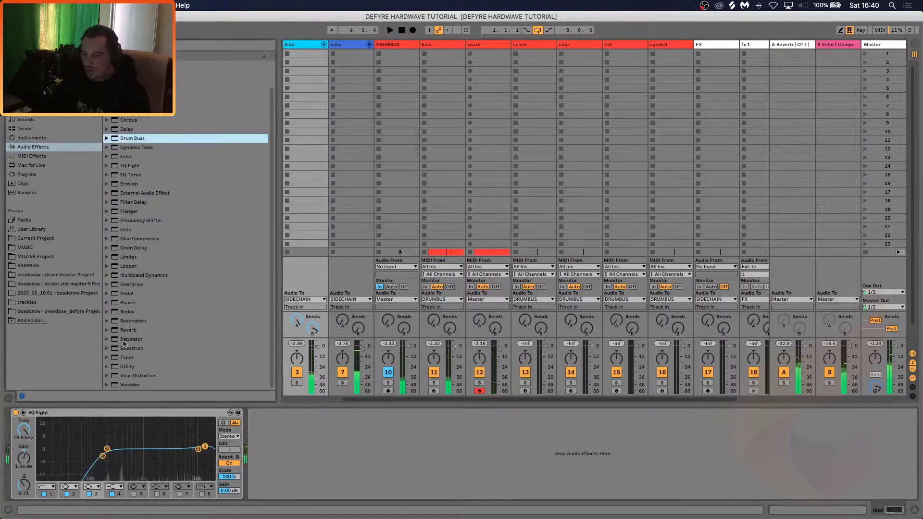
pyautogui.moveTo(124, 340); pyautogui.dragTo(339, 437)
pyautogui.click(406, 439)
pyautogui.press('space')
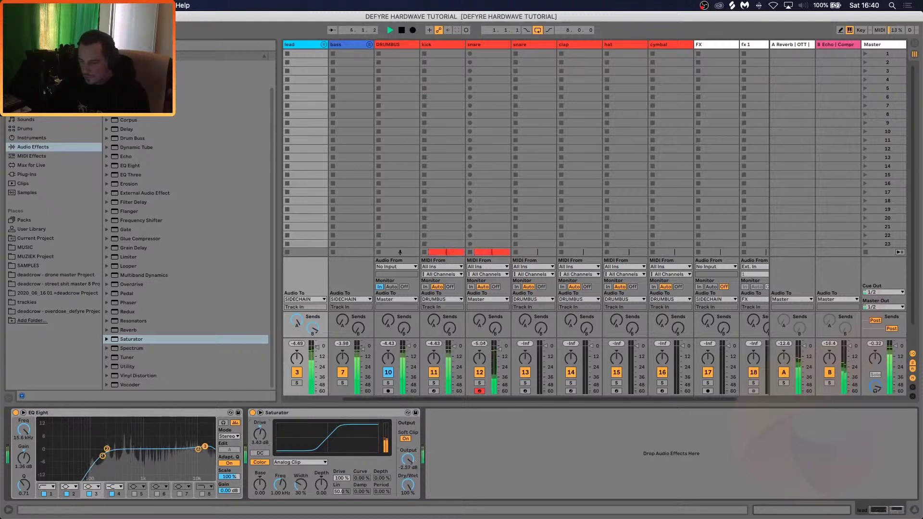
pyautogui.moveTo(407, 460); pyautogui.dragTo(408, 460)
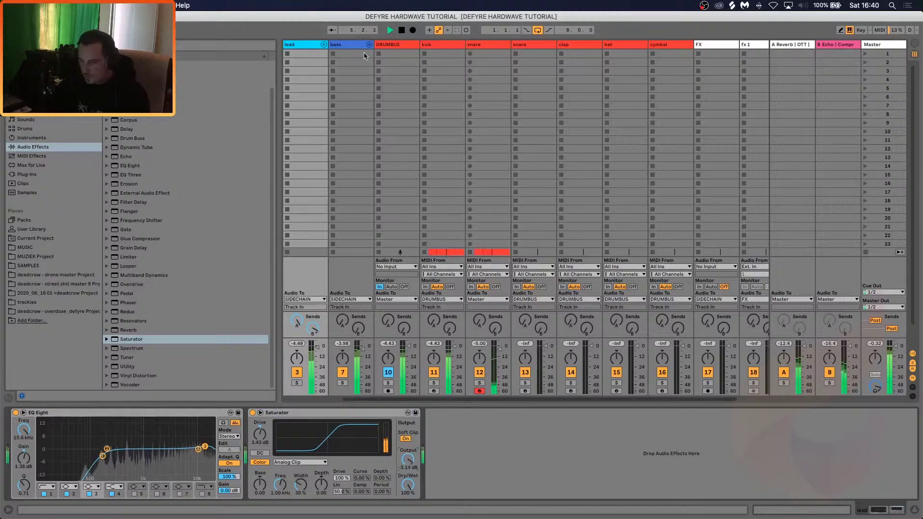
# Add a Saturator to the bass track with Soft Clip on and 1.14 dB drive
pyautogui.click(350, 46)
pyautogui.press('space')
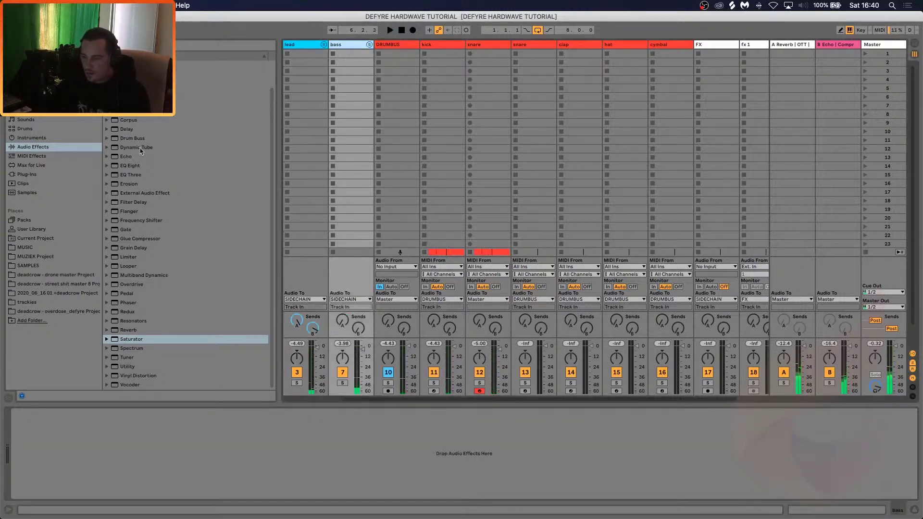
pyautogui.moveTo(126, 166); pyautogui.dragTo(197, 461)
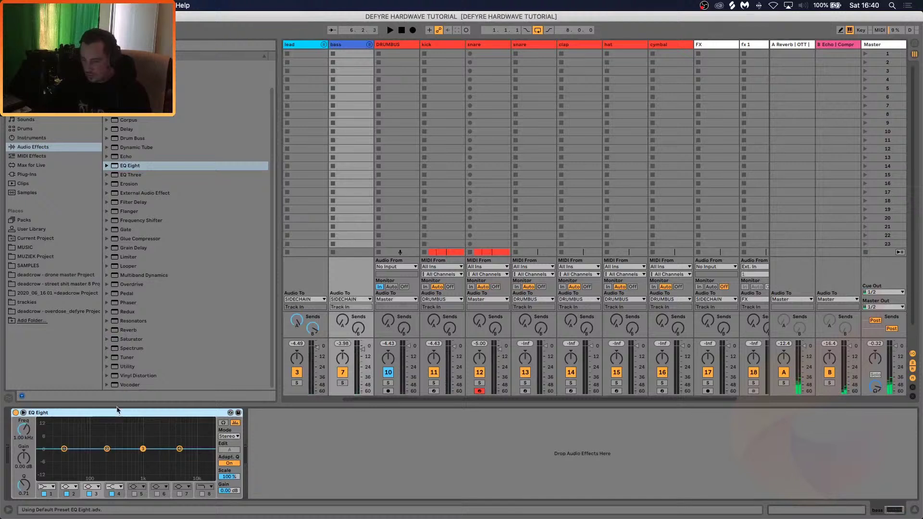
pyautogui.press('Delete')
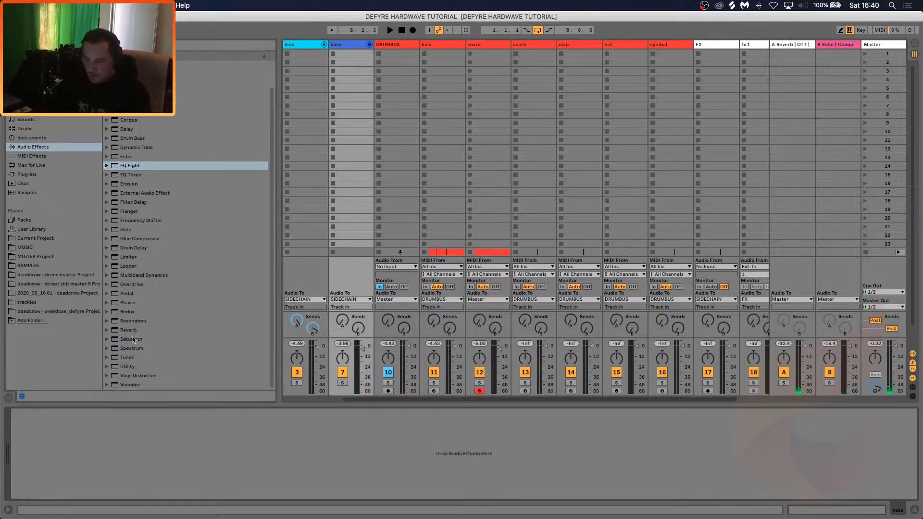
pyautogui.moveTo(134, 340); pyautogui.dragTo(171, 464)
pyautogui.click(170, 439)
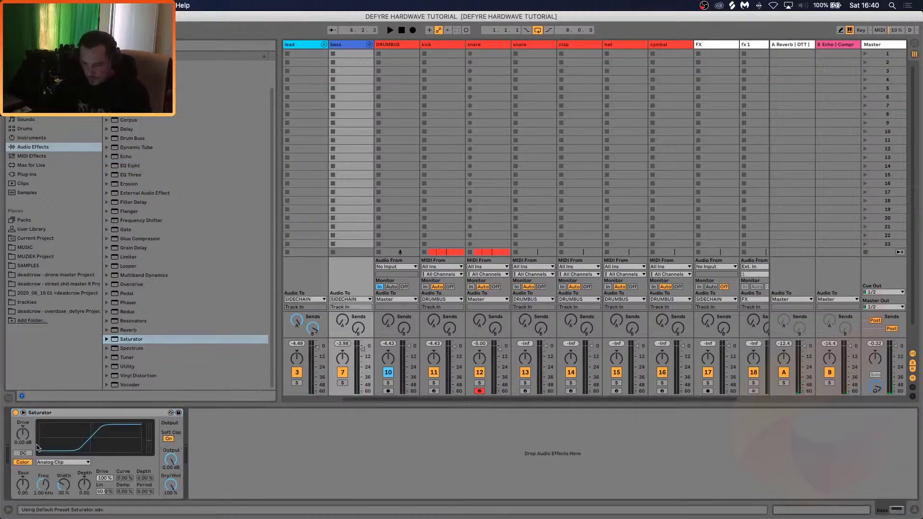
pyautogui.moveTo(21, 439); pyautogui.dragTo(22, 434)
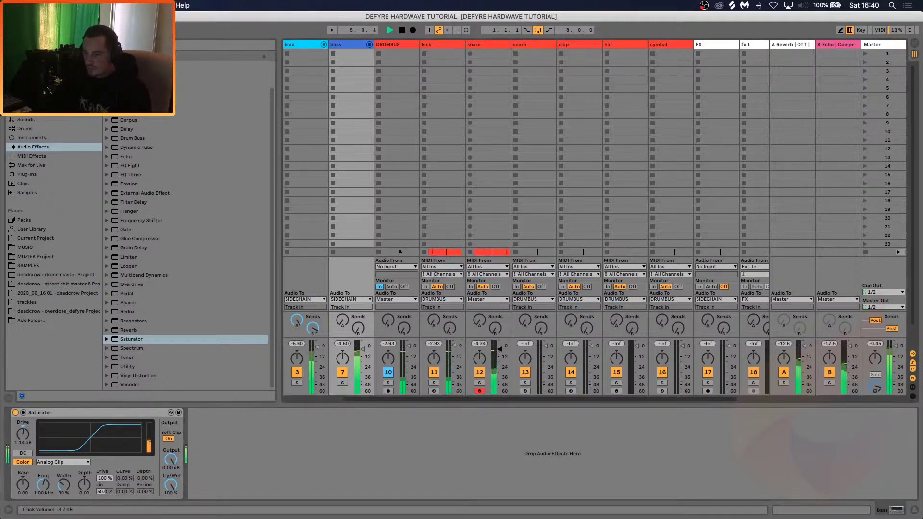
# Insert an EQ Eight between the snare's Compressor and Saturator with a 5.08 dB high boost at 10.7 kHz
pyautogui.click(489, 44)
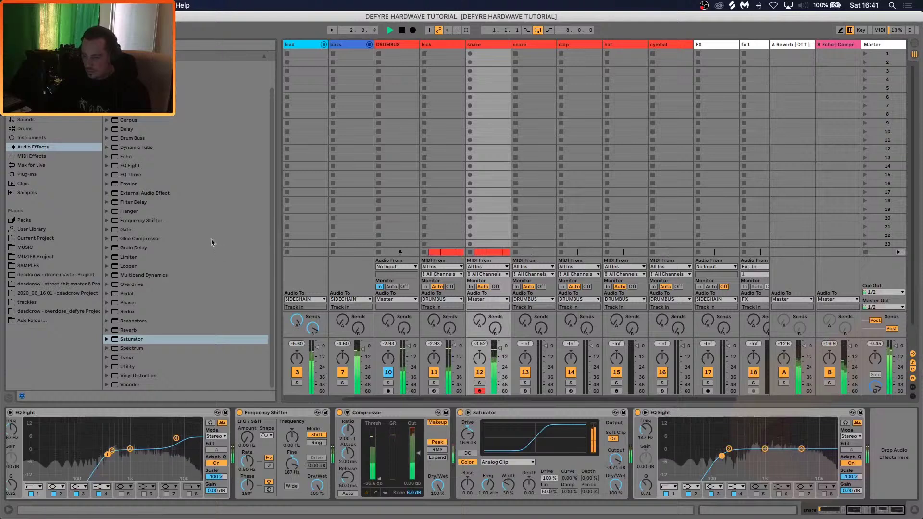
pyautogui.moveTo(130, 165); pyautogui.dragTo(615, 436)
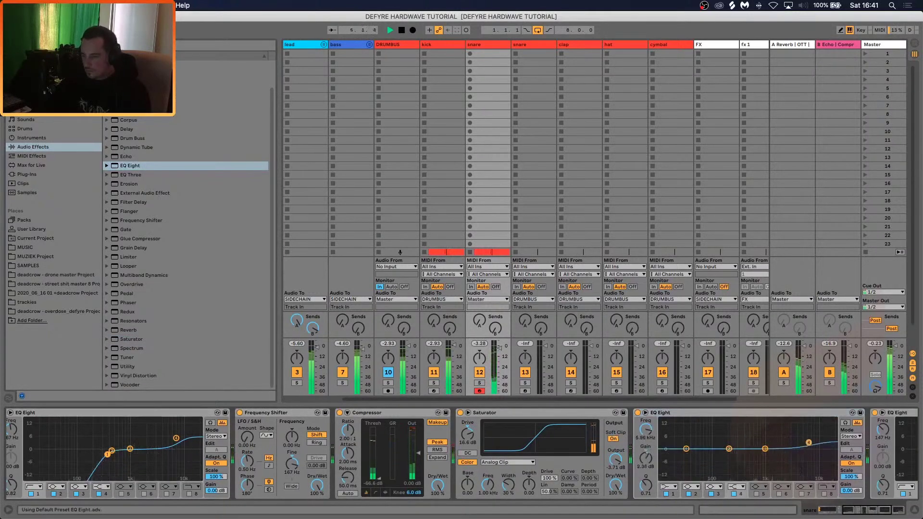
pyautogui.moveTo(809, 438); pyautogui.dragTo(813, 446)
pyautogui.moveTo(778, 414); pyautogui.dragTo(480, 418)
pyautogui.moveTo(641, 448); pyautogui.dragTo(641, 444)
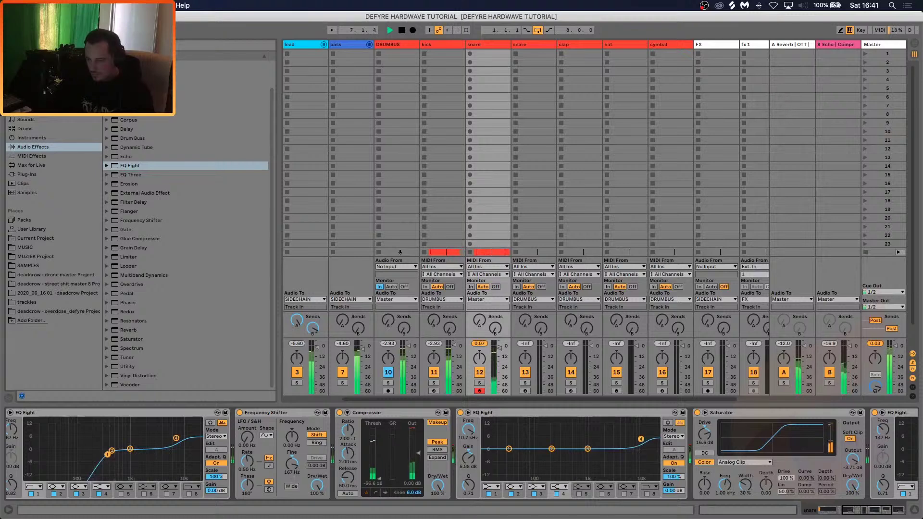
# Lower the kick track's volume to 0.4 dB in the arrangement
pyautogui.press('Tab')
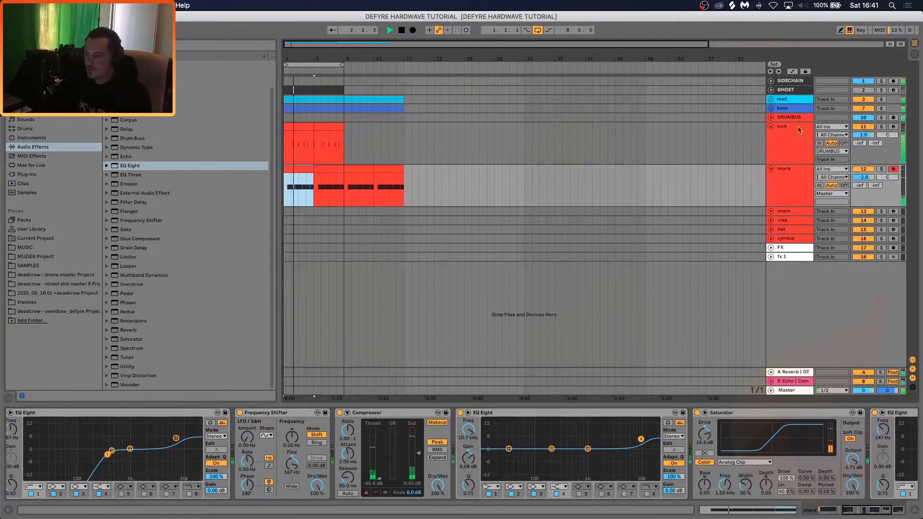
pyautogui.click(771, 126)
pyautogui.moveTo(864, 136); pyautogui.dragTo(864, 138)
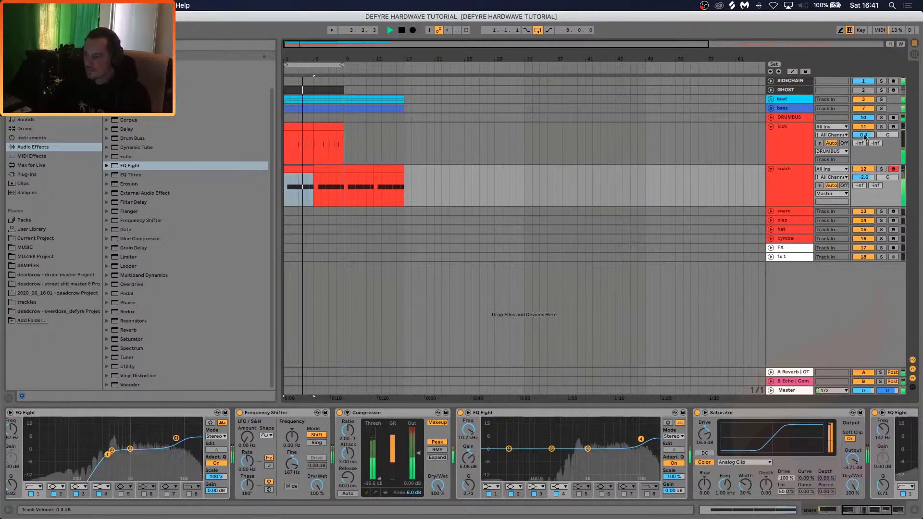
pyautogui.press('Tab')
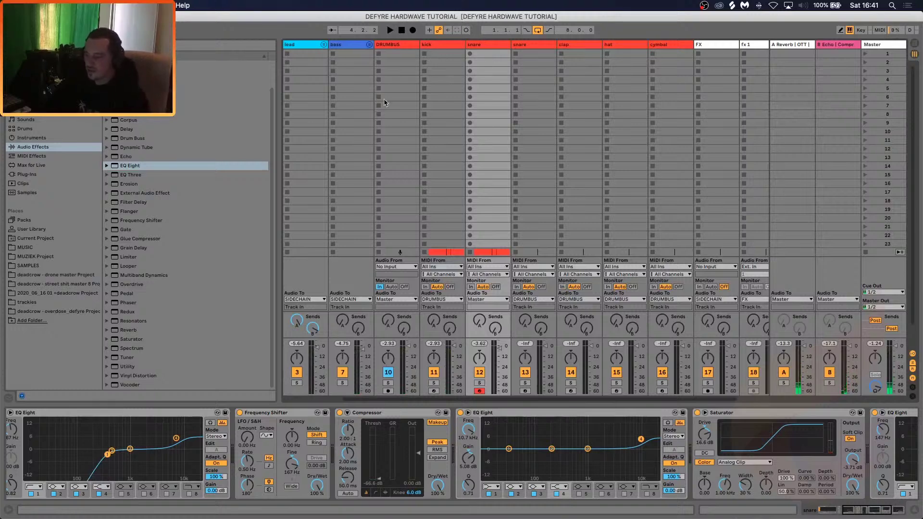
pyautogui.press('Tab')
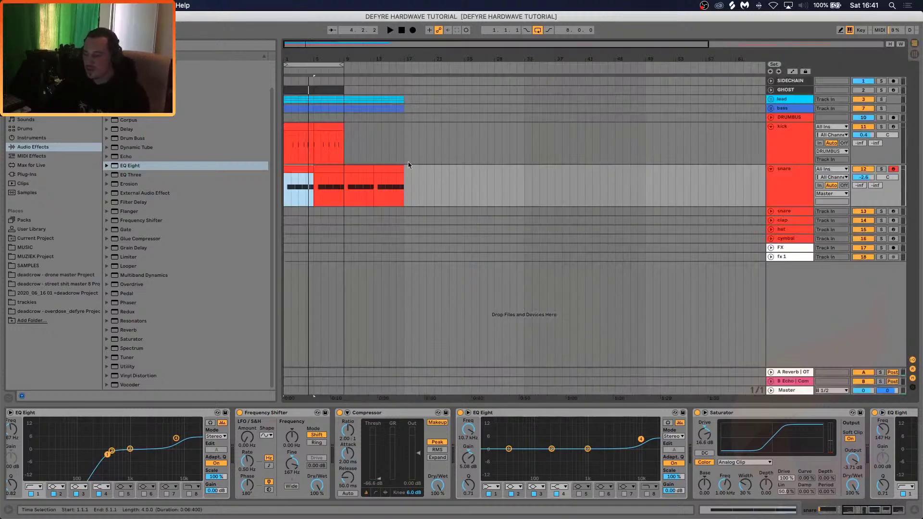
# Duplicate the kick and GHOST clips so both reach bar 17, and fold the kick and snare tracks
pyautogui.click(340, 129)
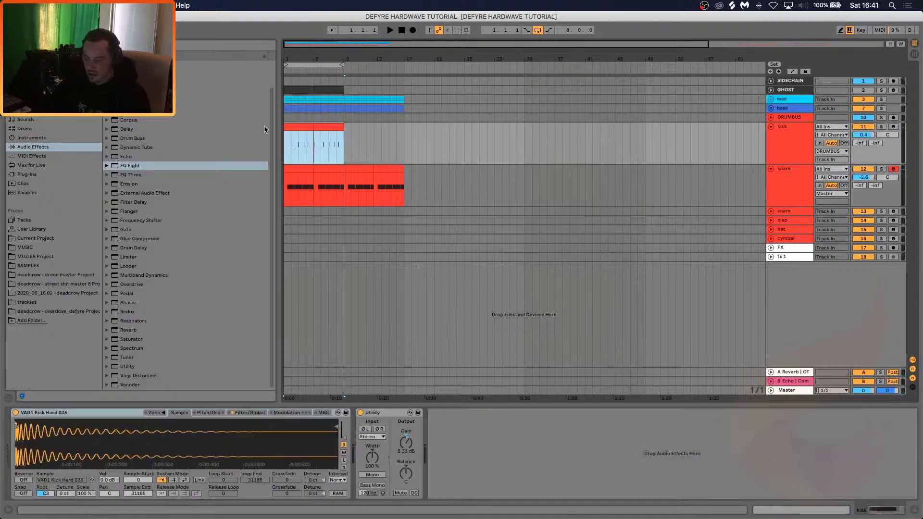
pyautogui.press('super+d')
pyautogui.moveTo(348, 89); pyautogui.dragTo(283, 90)
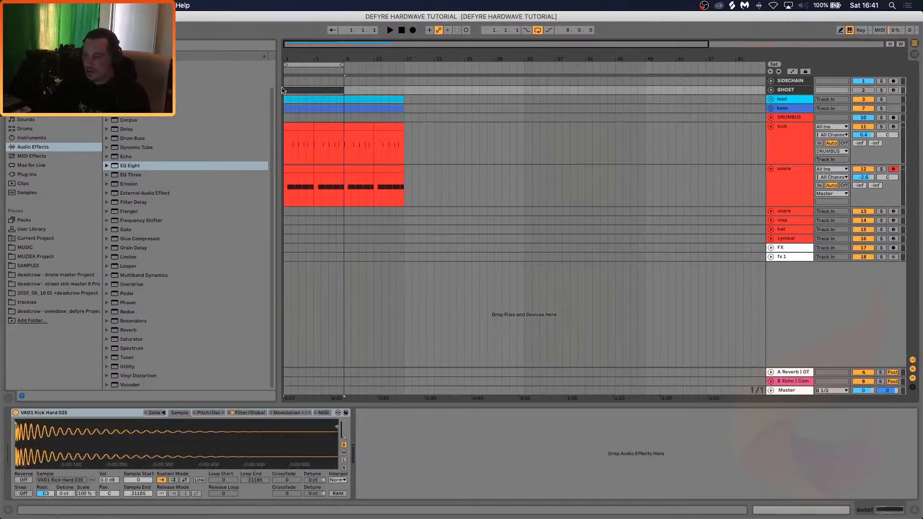
pyautogui.press('super+d')
pyautogui.click(771, 126)
pyautogui.click(771, 136)
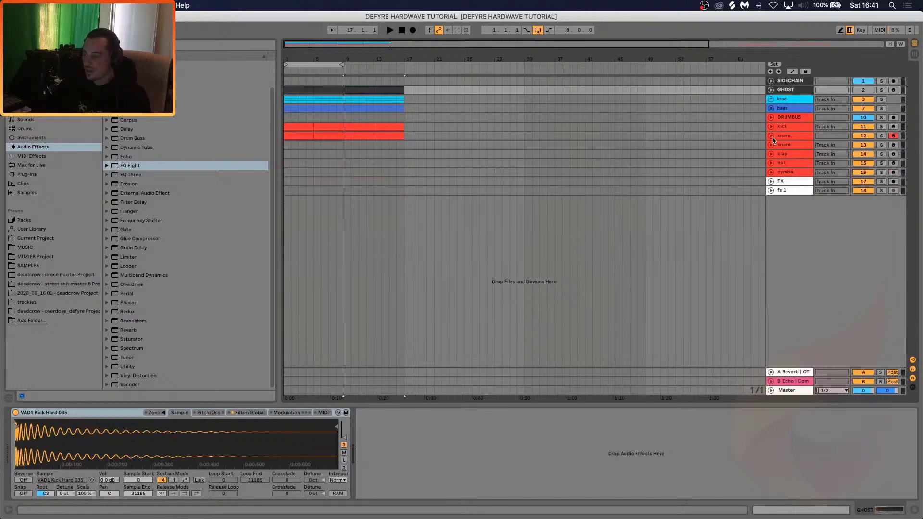
# Browse the closed hi-hat samples and load Cymatics - Axel Hihat into the hat track's Sampler
pyautogui.click(788, 165)
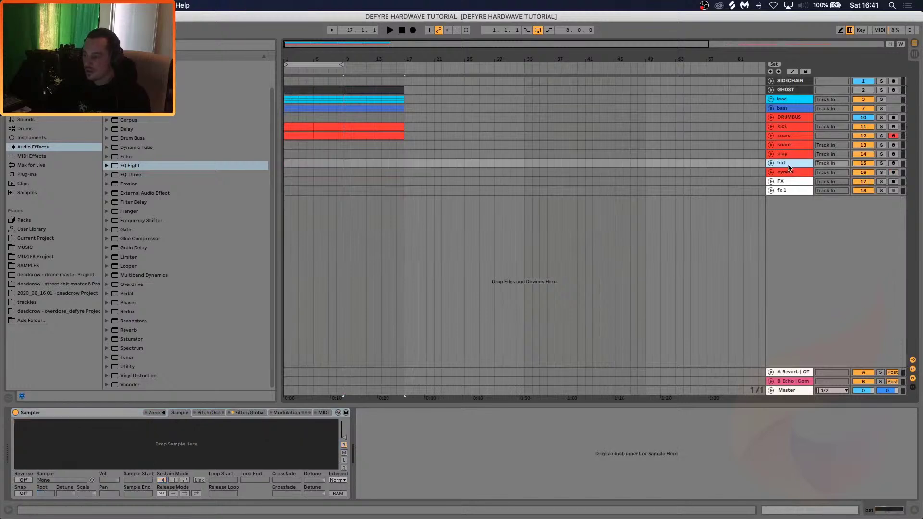
pyautogui.click(23, 266)
pyautogui.scroll(10, 153, 265)
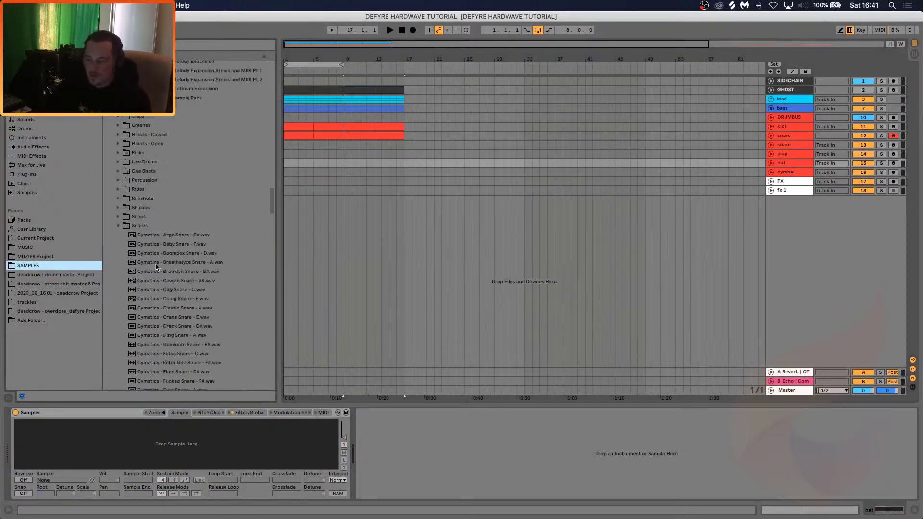
pyautogui.click(118, 226)
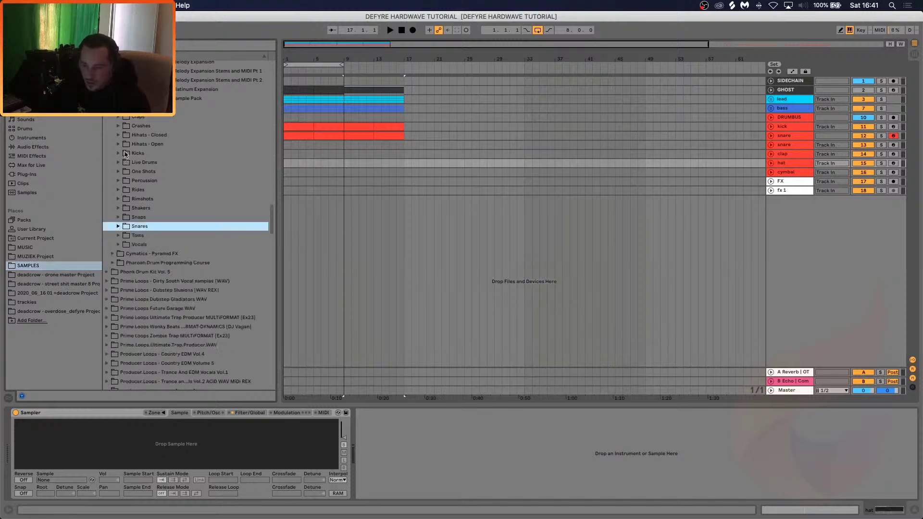
pyautogui.click(118, 135)
pyautogui.click(134, 146)
pyautogui.press('Down')
pyautogui.press('Down')
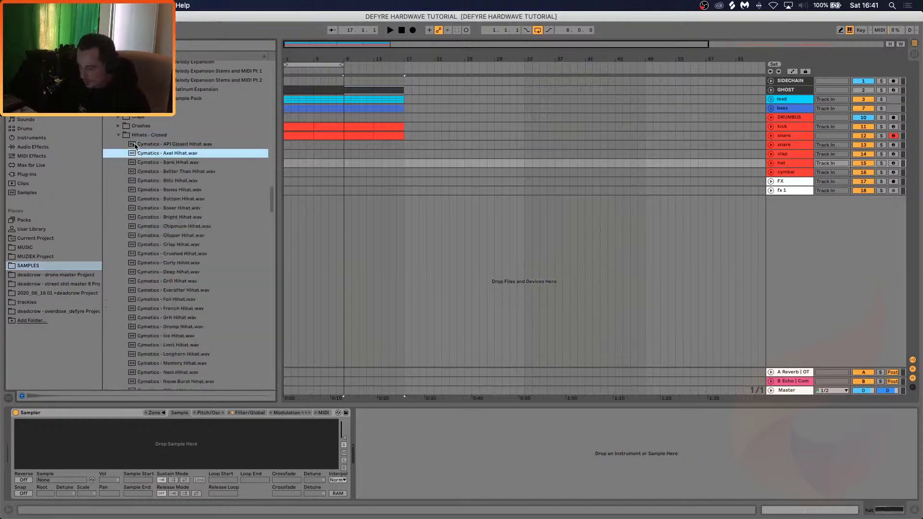
pyautogui.press('Up')
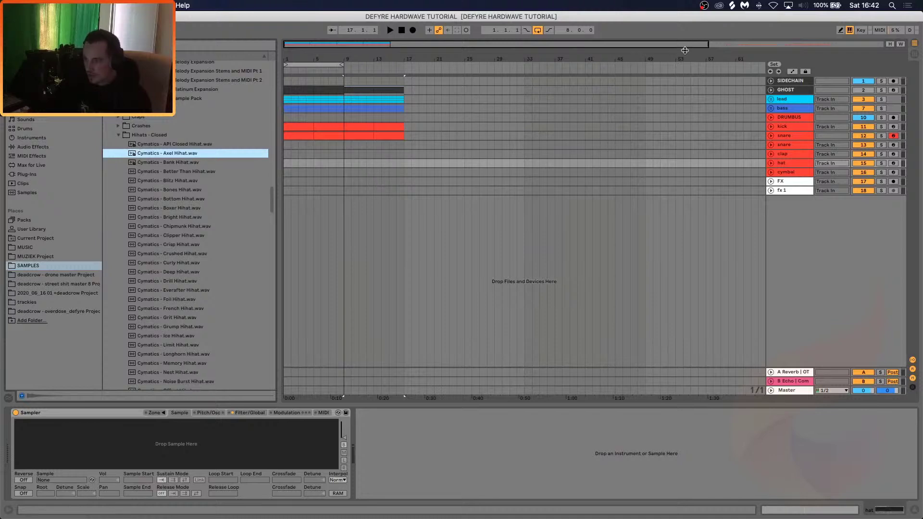
pyautogui.moveTo(184, 408); pyautogui.dragTo(183, 432)
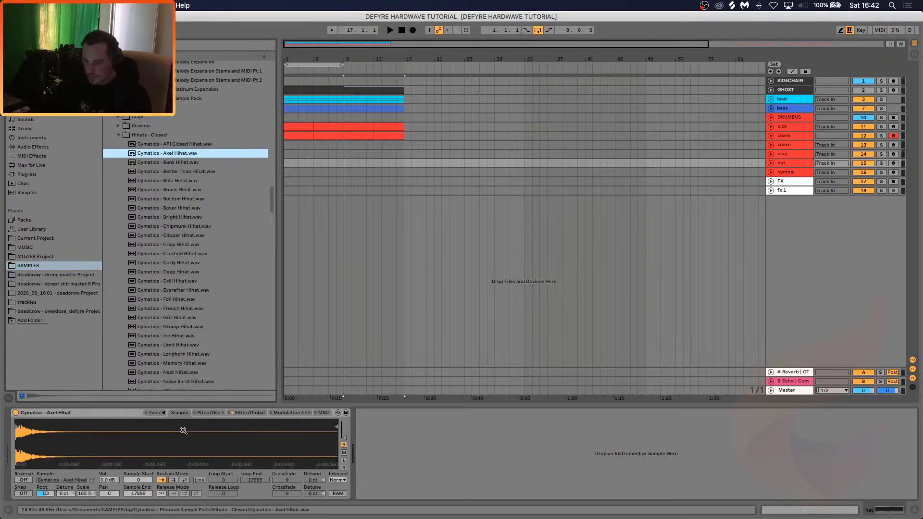
# Insert an empty four-bar MIDI clip at bar 1 of the hat track
pyautogui.moveTo(315, 165); pyautogui.dragTo(285, 164)
pyautogui.rightClick(284, 164)
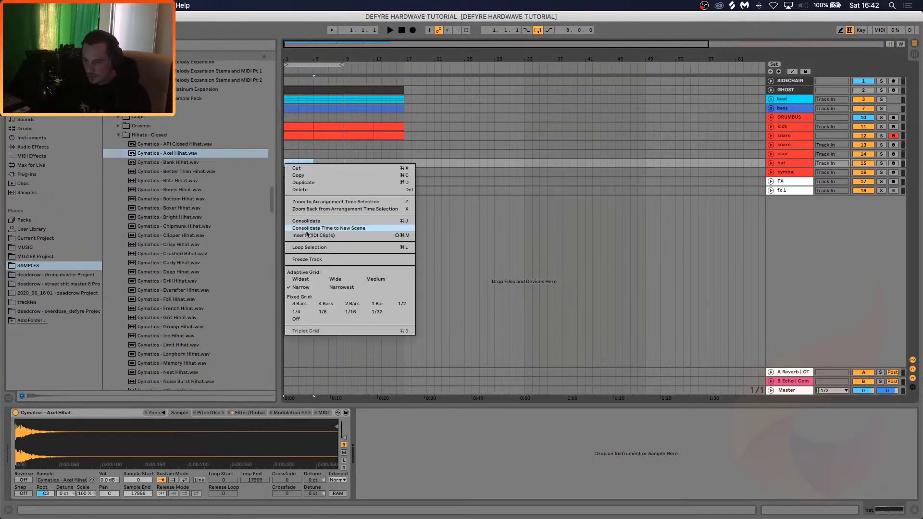
pyautogui.click(308, 237)
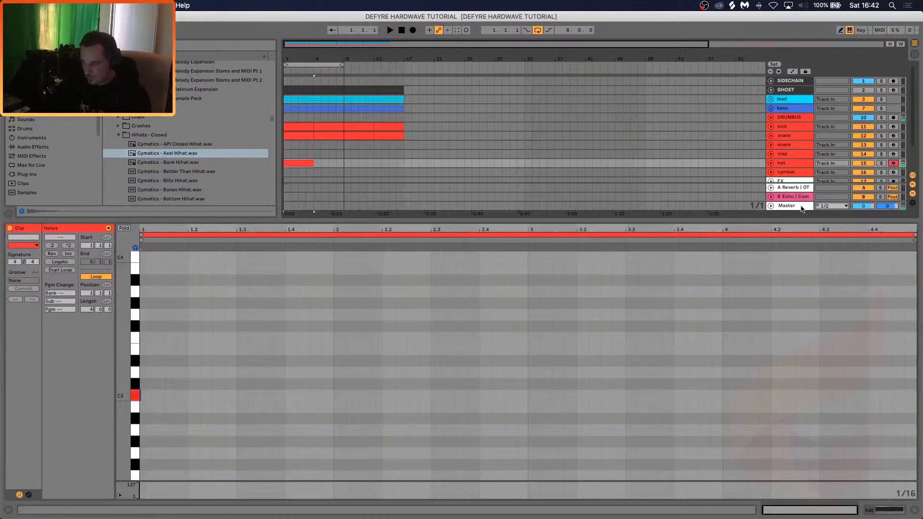
# Fill the hat clip with continuous sixteenth notes on C3 and duplicate the clip so the pattern reaches bar 9
pyautogui.click(149, 394)
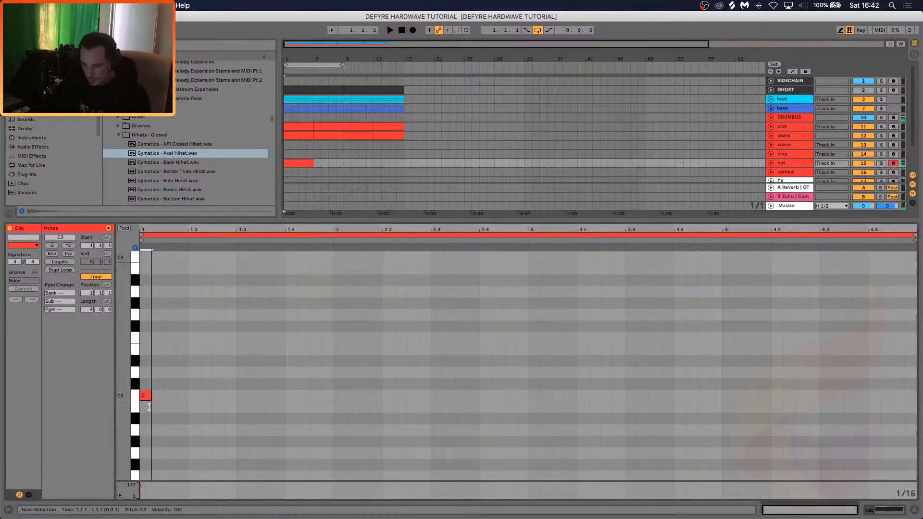
pyautogui.press('super+a')
pyautogui.press('super+d')
pyautogui.press('space')
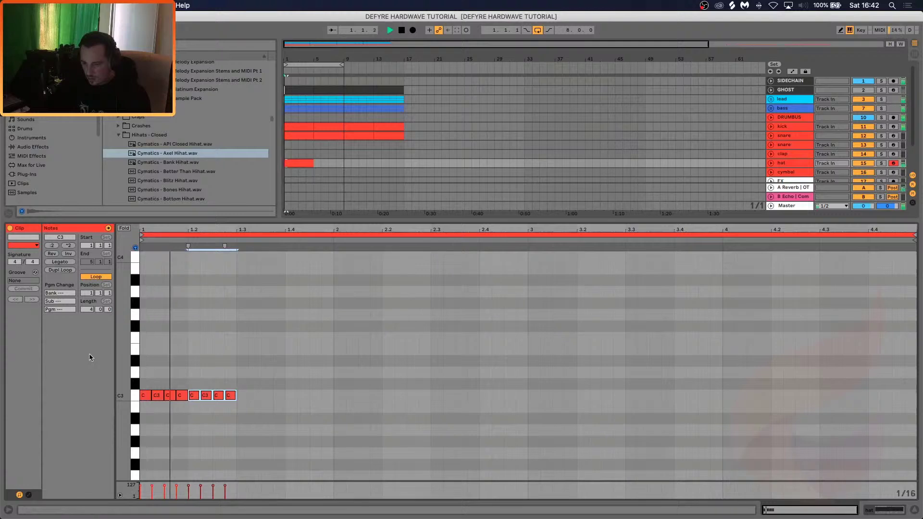
pyautogui.press('super+d')
pyautogui.press('super+d')
pyautogui.press('super+d')
pyautogui.press('super+d')
pyautogui.press('super+d')
pyautogui.press('super+d')
pyautogui.press('super+d')
pyautogui.press('super+d')
pyautogui.press('super+d')
pyautogui.press('super+d')
pyautogui.press('super+d')
pyautogui.press('super+d')
pyautogui.press('super+d')
pyautogui.press('super+d')
pyautogui.press('super+d')
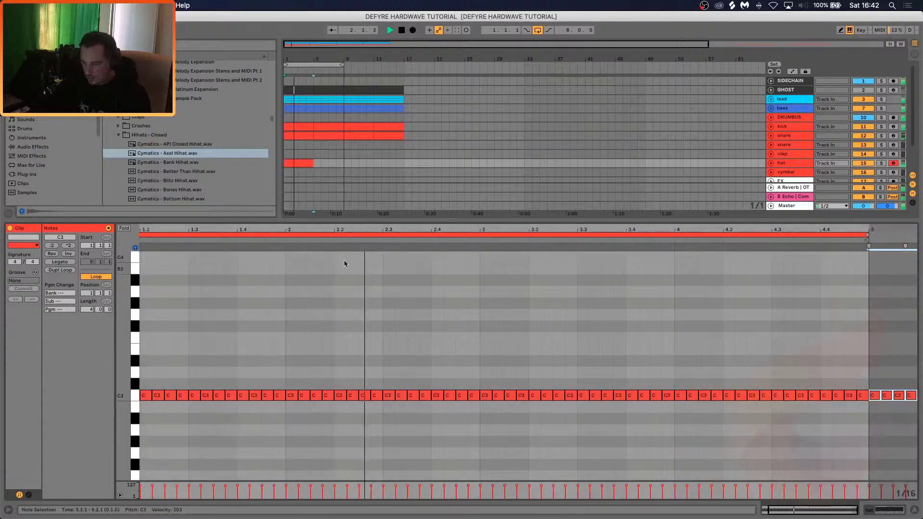
pyautogui.click(297, 163)
pyautogui.press('super+d')
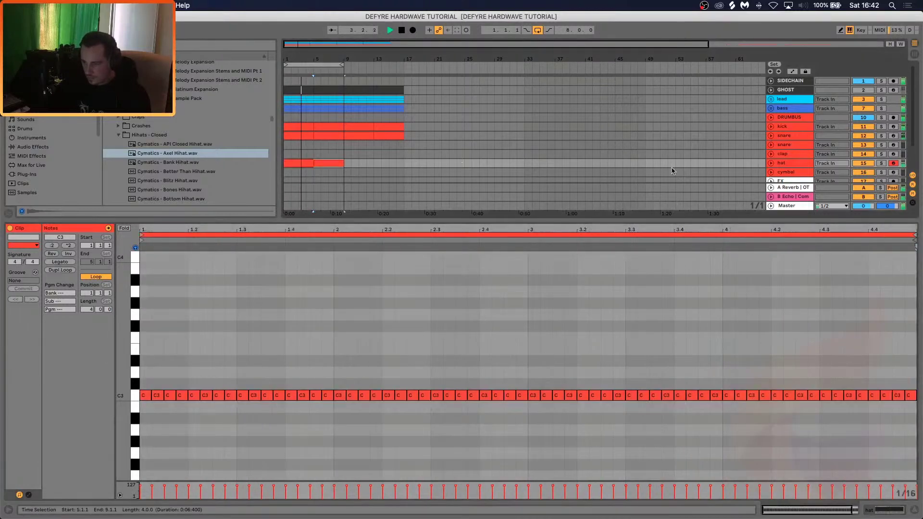
# Add a Utility with 6.11 dB gain to the hat track and open the Sampler's Filter/Global settings
pyautogui.doubleClick(786, 163)
pyautogui.click(32, 147)
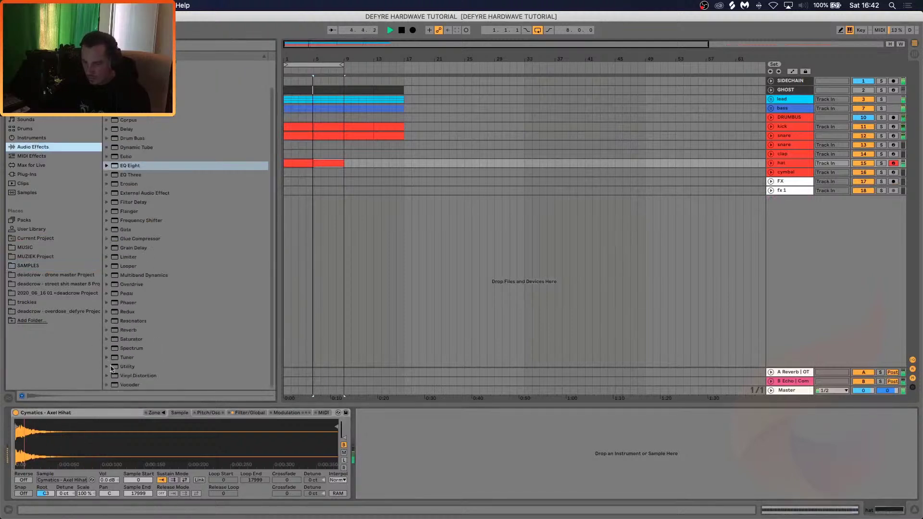
pyautogui.moveTo(116, 367); pyautogui.dragTo(405, 434)
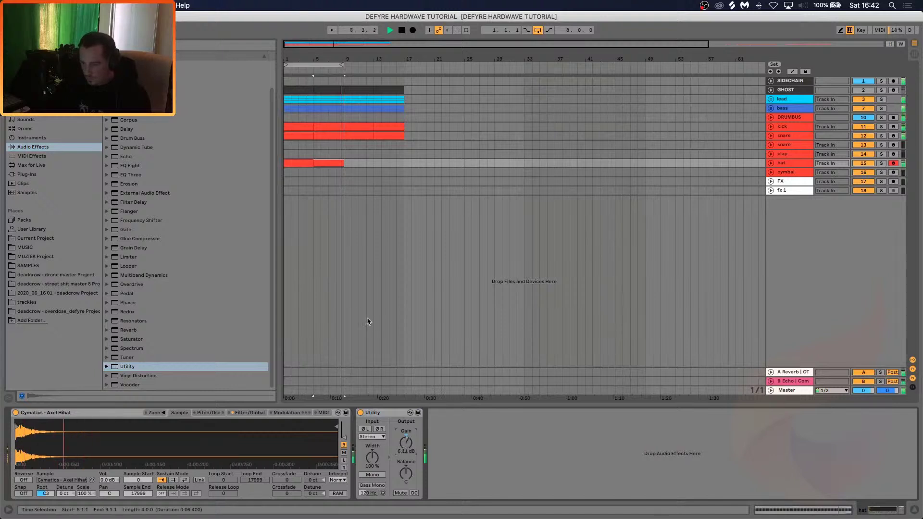
pyautogui.press('space')
pyautogui.click(787, 167)
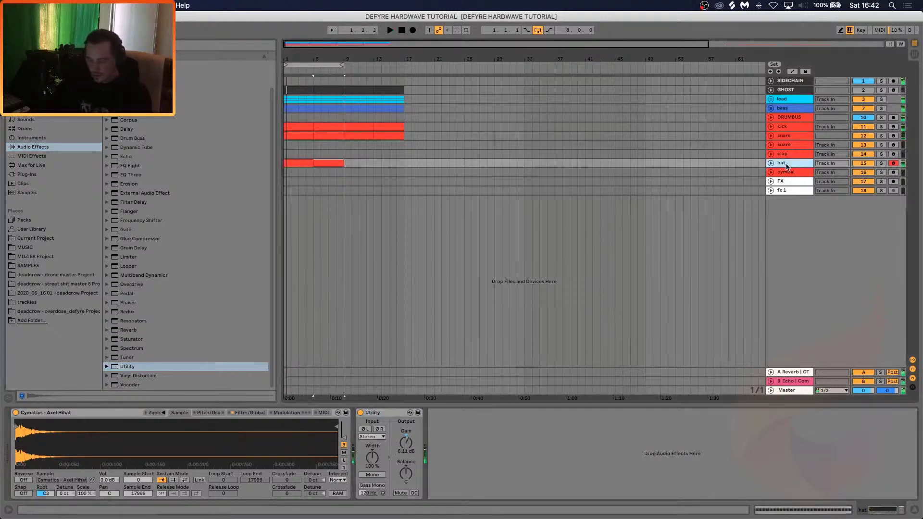
pyautogui.click(256, 413)
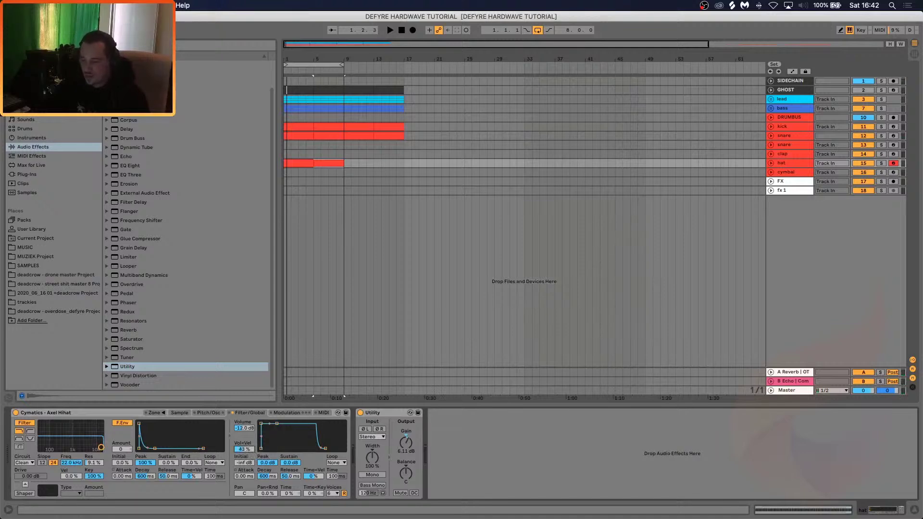
# Set the first hat clip's second note to velocity 66, repeat the accent pattern through the clip and duplicate the clip to bar 5
pyautogui.doubleClick(305, 162)
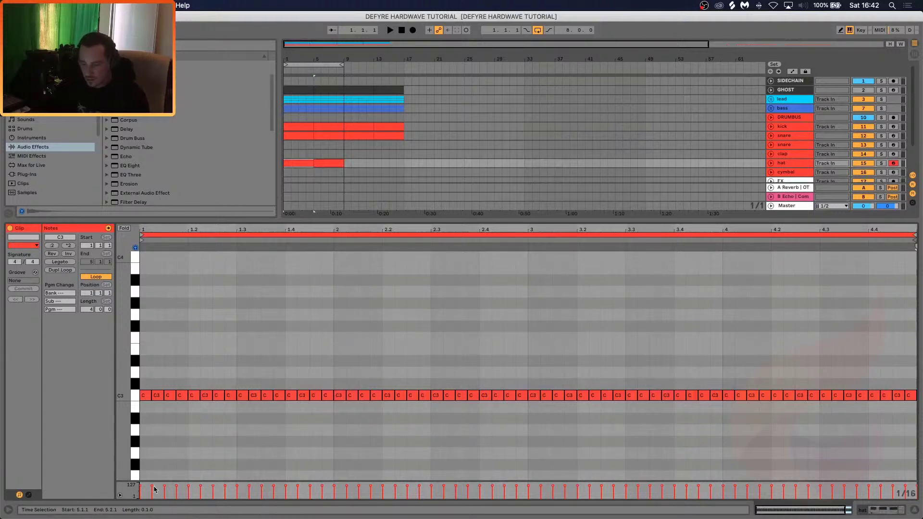
pyautogui.moveTo(152, 486); pyautogui.dragTo(152, 487)
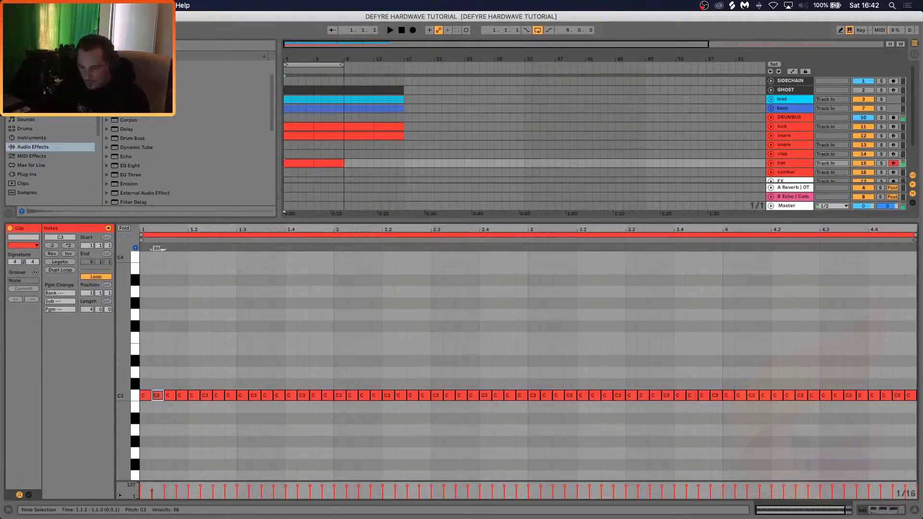
pyautogui.moveTo(159, 419); pyautogui.dragTo(140, 409)
pyautogui.press('super+d')
pyautogui.press('super+d')
pyautogui.press('super+d')
pyautogui.press('super+d')
pyautogui.press('super+d')
pyautogui.press('super+d')
pyautogui.press('super+d')
pyautogui.press('super+d')
pyautogui.press('super+d')
pyautogui.press('super+d')
pyautogui.press('super+d')
pyautogui.press('super+d')
pyautogui.press('super+d')
pyautogui.press('super+d')
pyautogui.press('super+d')
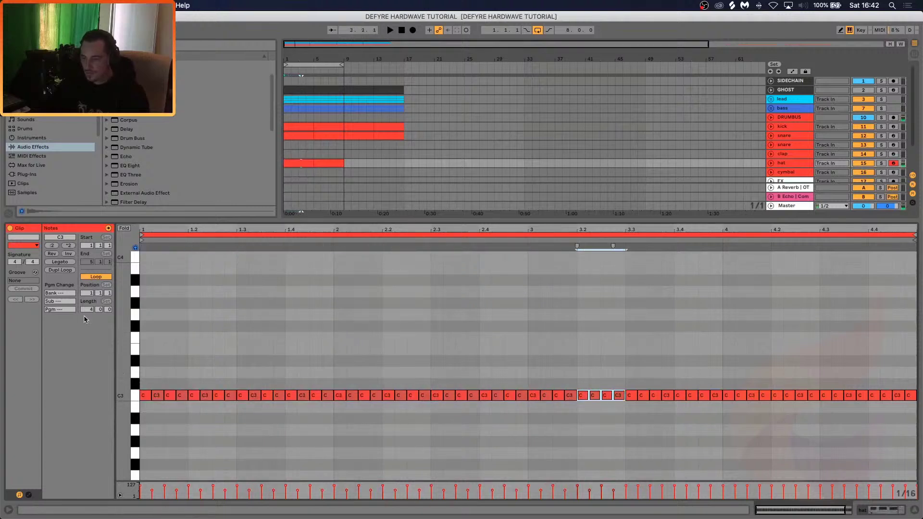
pyautogui.press('super+d')
pyautogui.press('super+d')
pyautogui.press('super+d')
pyautogui.click(305, 163)
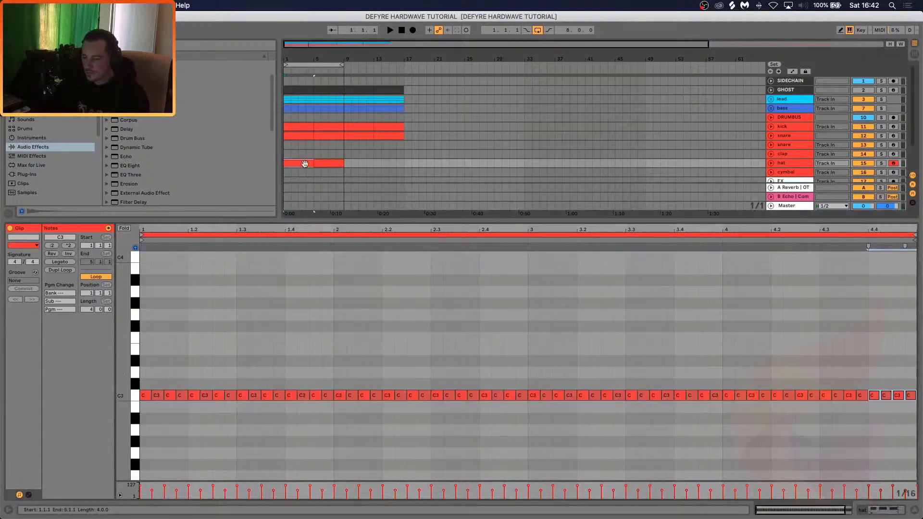
pyautogui.press('super+d')
# Play back the hi-hat pattern and unfold the hat track in the arrangement
pyautogui.press('space')
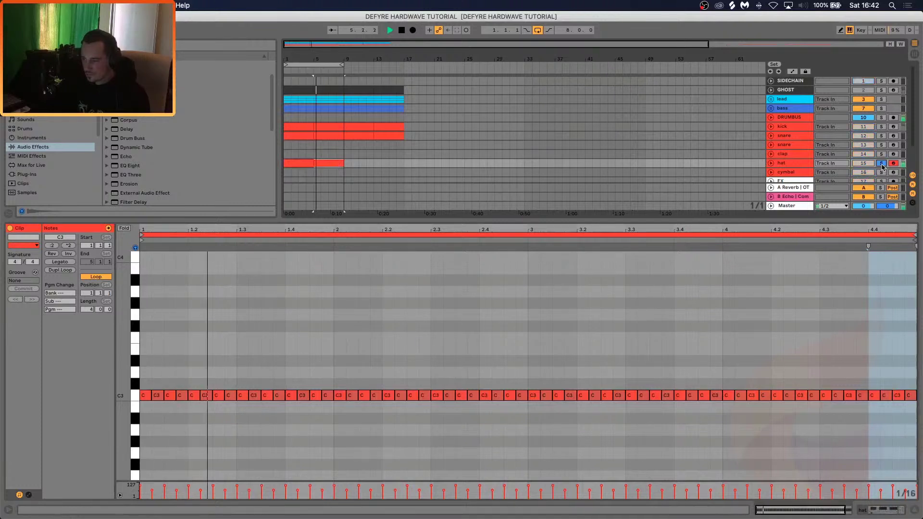
pyautogui.click(770, 163)
pyautogui.press('space')
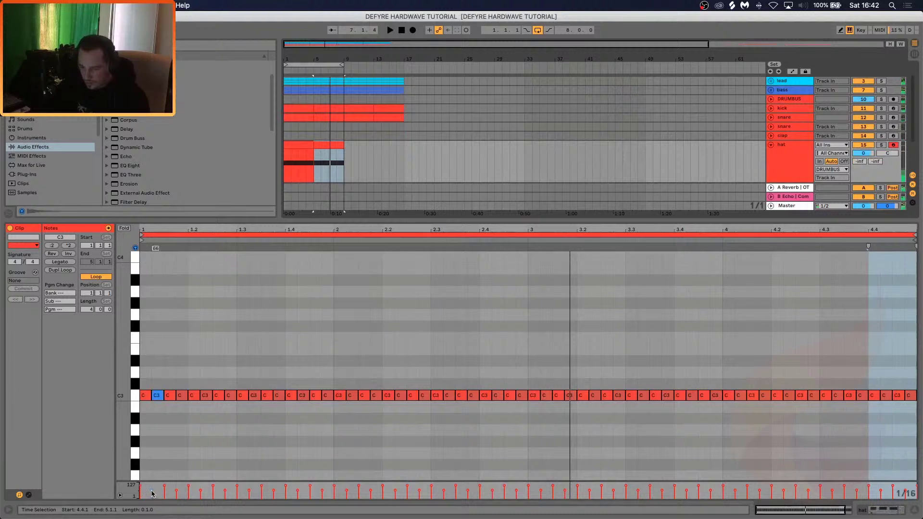
# Raise the second note's velocity to 81 in the second hat clip and repeat the opening note pair through all four bars
pyautogui.moveTo(152, 494); pyautogui.dragTo(152, 490)
pyautogui.moveTo(159, 409); pyautogui.dragTo(143, 387)
pyautogui.press('super+d')
pyautogui.press('super+d')
pyautogui.press('super+d')
pyautogui.press('super+d')
pyautogui.press('super+d')
pyautogui.press('super+d')
pyautogui.press('super+d')
pyautogui.press('super+d')
pyautogui.press('super+d')
pyautogui.press('super+d')
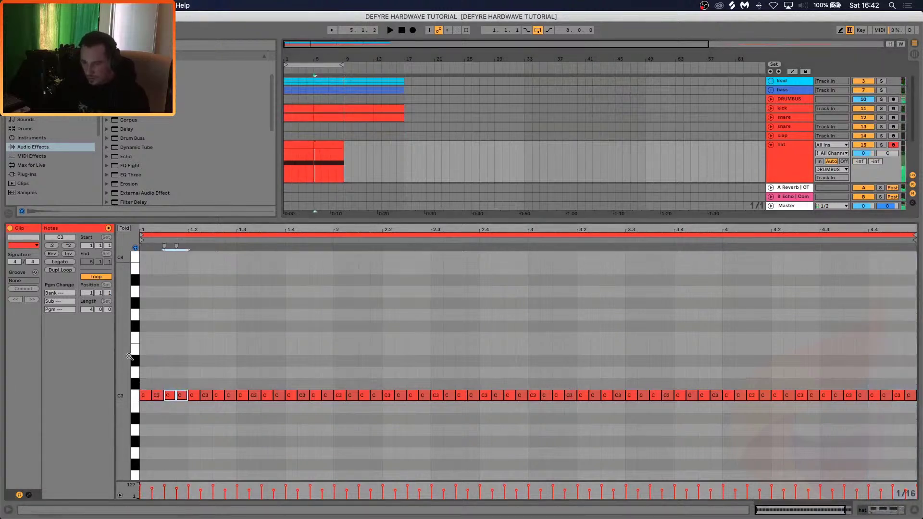
pyautogui.press('super+d')
pyautogui.press('super+d')
pyautogui.press('super+d')
pyautogui.press('super+d')
pyautogui.press('super+d')
pyautogui.press('super+d')
pyautogui.press('super+d')
pyautogui.press('super+d')
pyautogui.press('super+d')
pyautogui.press('super+d')
pyautogui.press('super+d')
pyautogui.press('super+d')
pyautogui.press('super+d')
pyautogui.press('super+d')
pyautogui.press('super+d')
pyautogui.press('super+d')
pyautogui.press('super+d')
pyautogui.press('super+d')
pyautogui.press('super+d')
pyautogui.press('super+d')
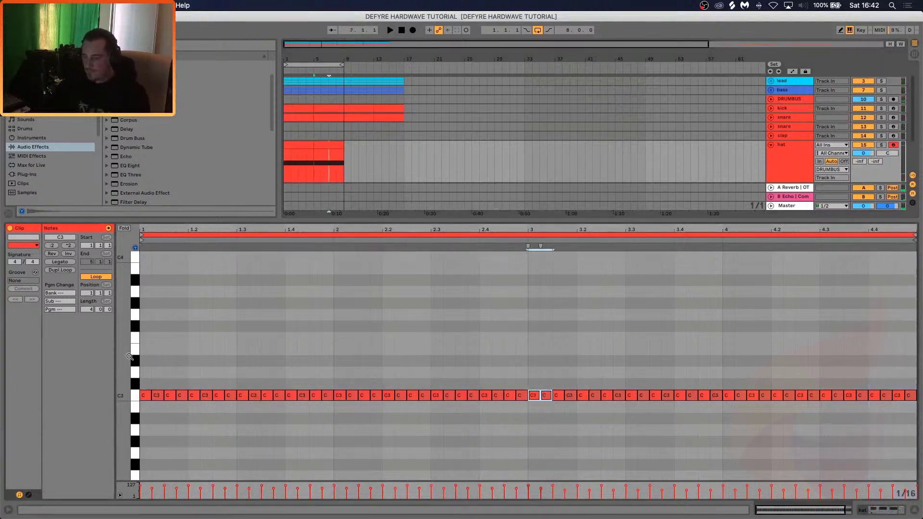
# Play the arrangement with the clip editor closed and lower the hat track's volume to -0.2 dB
pyautogui.press('space')
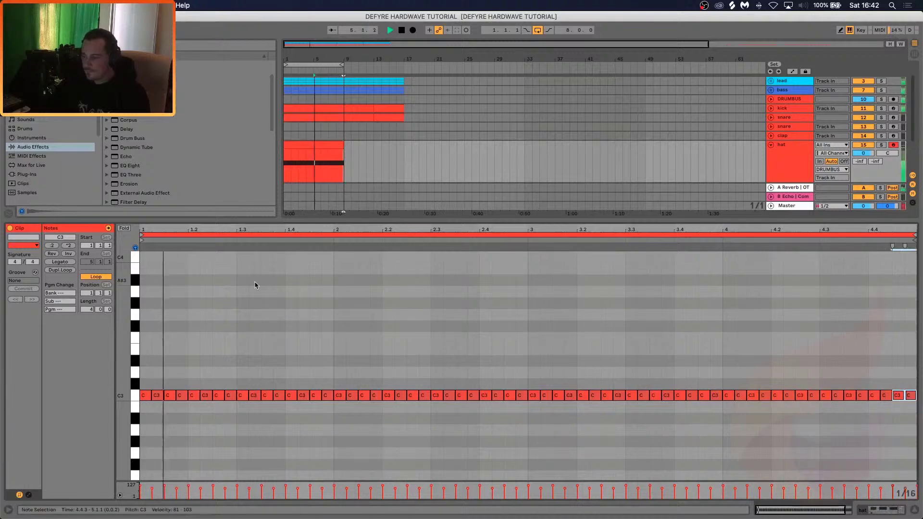
pyautogui.doubleClick(391, 221)
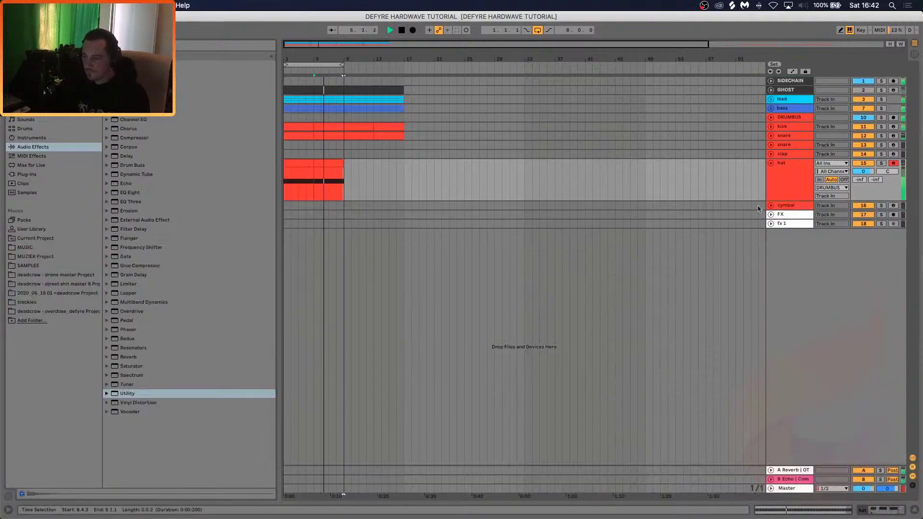
pyautogui.moveTo(864, 171); pyautogui.dragTo(863, 173)
pyautogui.press('space')
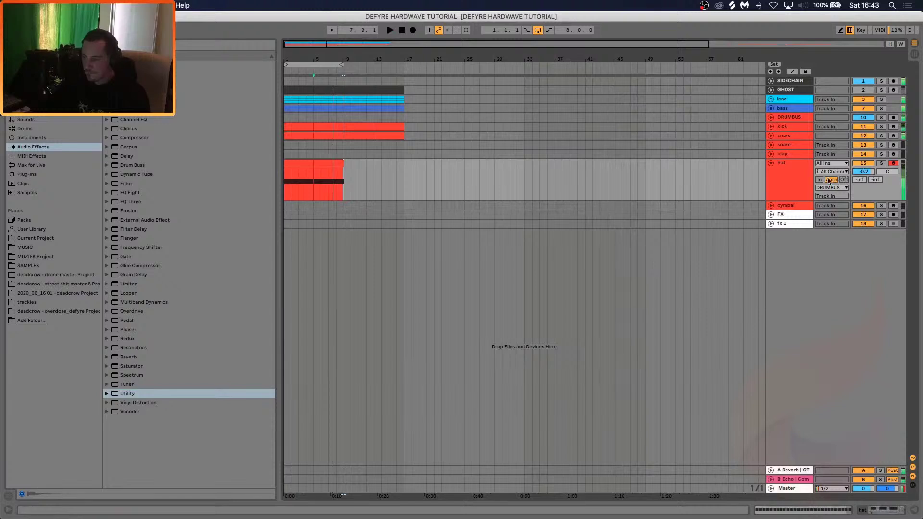
# Duplicate the hat track and preview closed hi-hat samples down to Cymatics - Bright Hihat
pyautogui.press('super+d')
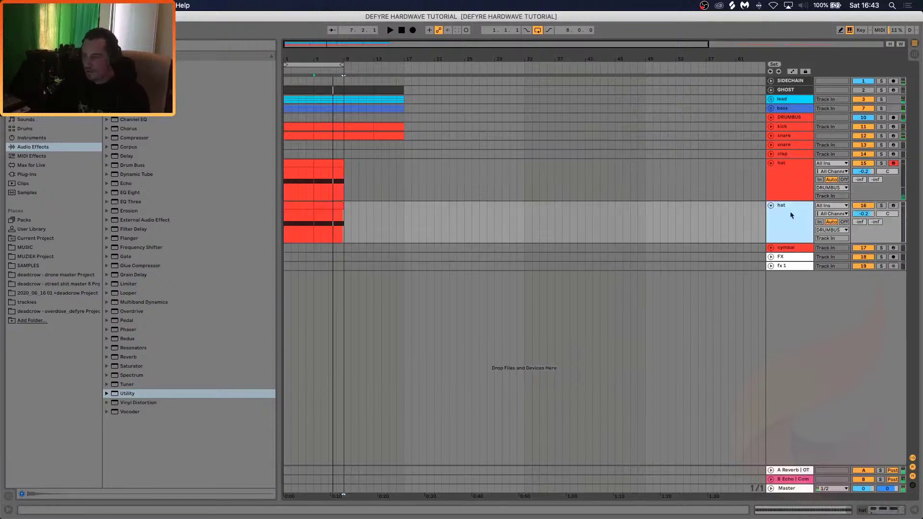
pyautogui.click(26, 265)
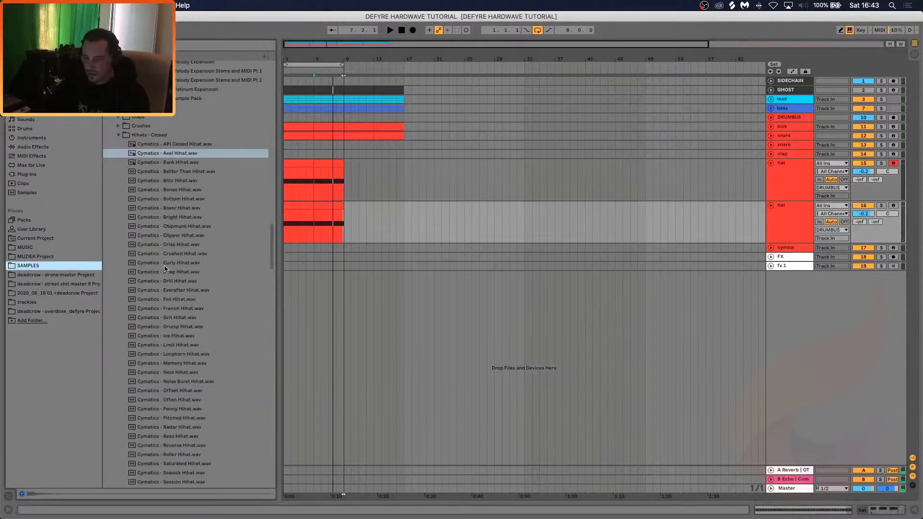
pyautogui.click(163, 184)
pyautogui.press('Down')
pyautogui.press('Down')
pyautogui.press('Down')
pyautogui.press('Down')
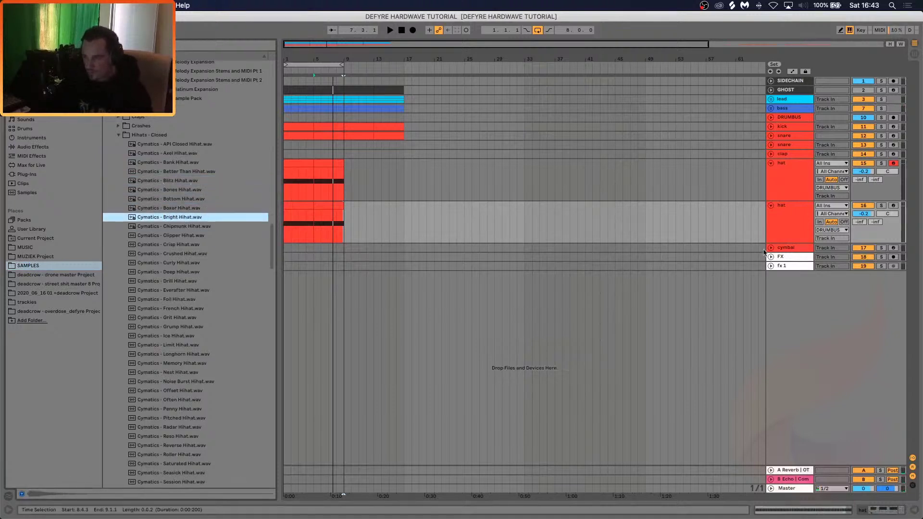
# Try to turn monitoring off on the duplicated hat track and load Cymatics - Bright Hihat into its Sampler
pyautogui.click(819, 223)
pyautogui.click(844, 221)
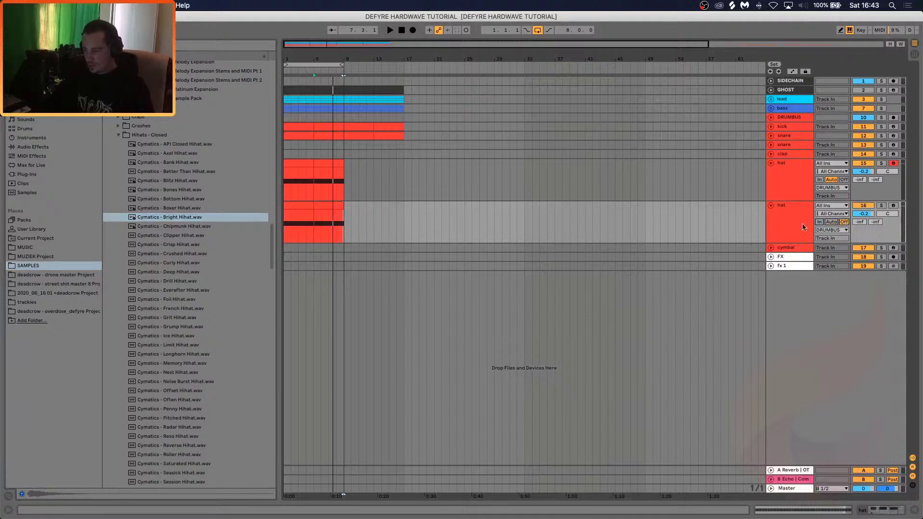
pyautogui.doubleClick(783, 228)
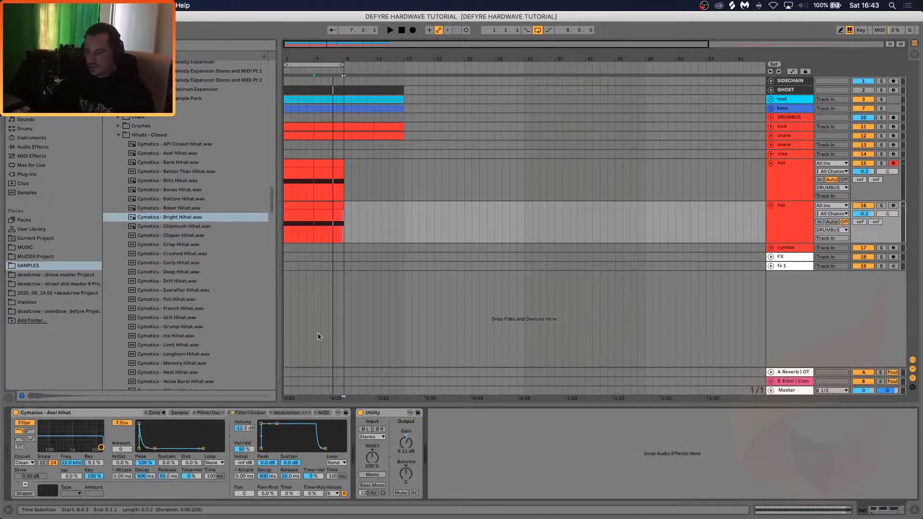
pyautogui.click(179, 412)
pyautogui.doubleClick(174, 218)
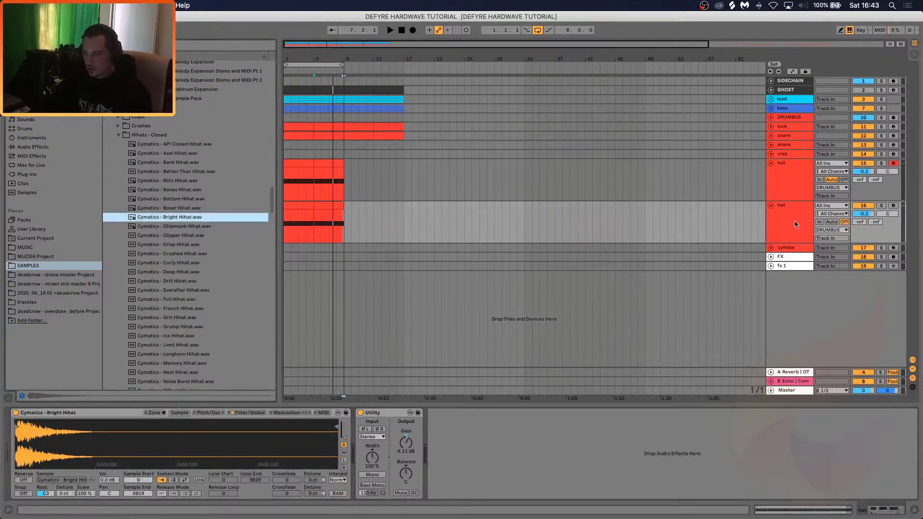
# Load Cymatics - Bright Hihat into the armed duplicate hat track's Sampler and lower its Utility gain
pyautogui.click(894, 206)
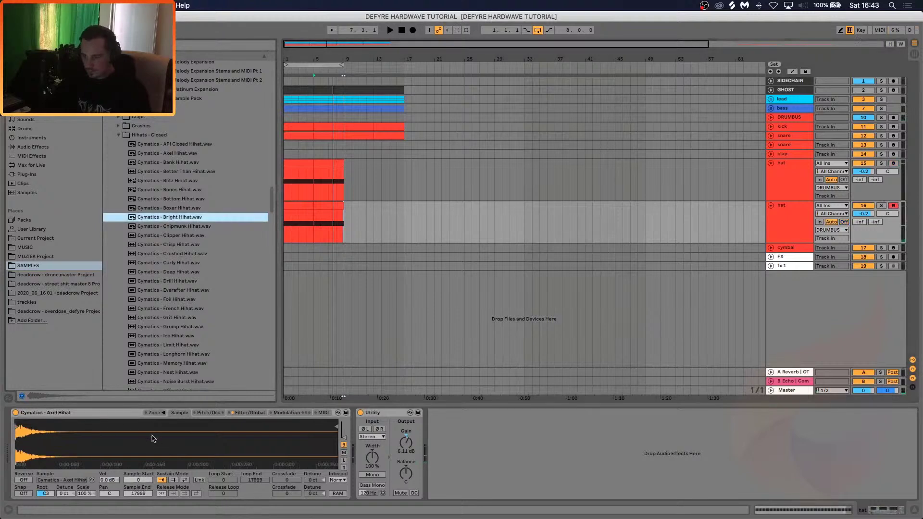
pyautogui.moveTo(169, 218); pyautogui.dragTo(153, 436)
pyautogui.moveTo(403, 447); pyautogui.dragTo(403, 457)
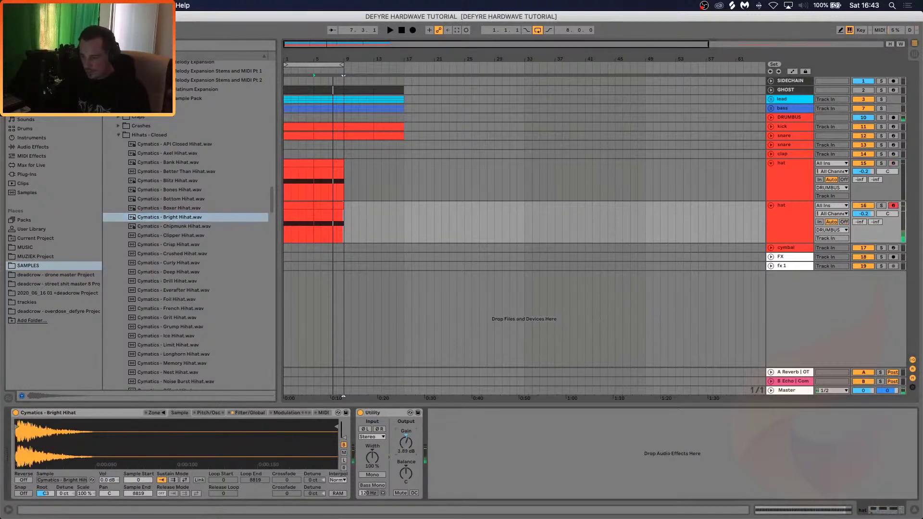
# Give the first four C3 notes in the second hat's clip descending velocities and repeat that one-beat pattern through the clip
pyautogui.doubleClick(307, 206)
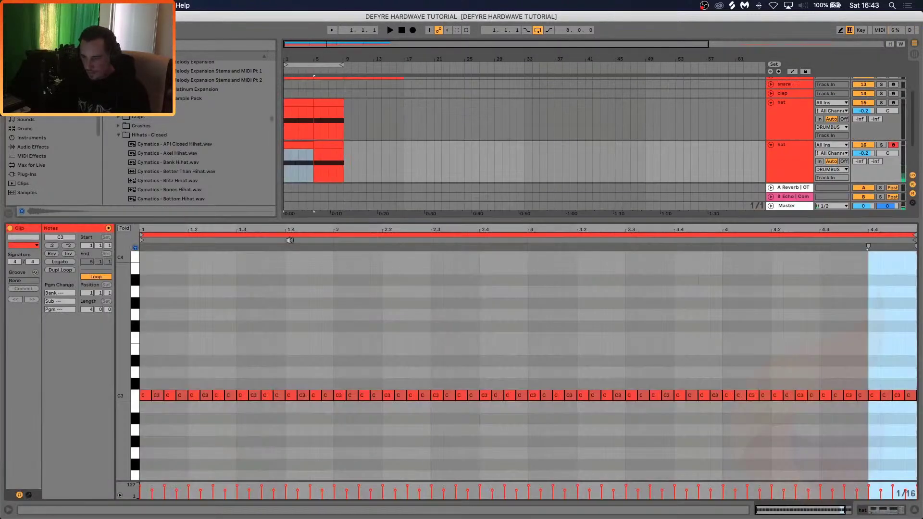
pyautogui.moveTo(153, 493); pyautogui.dragTo(152, 490)
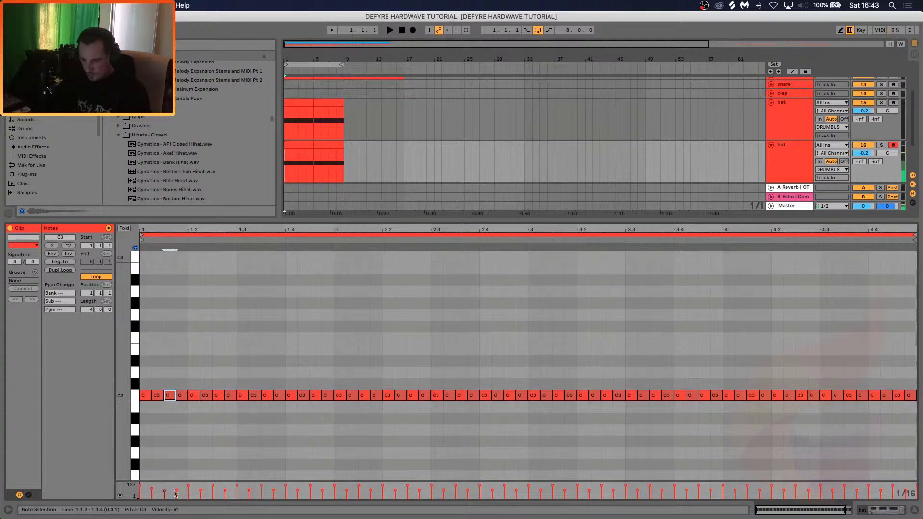
pyautogui.moveTo(186, 425); pyautogui.dragTo(143, 393)
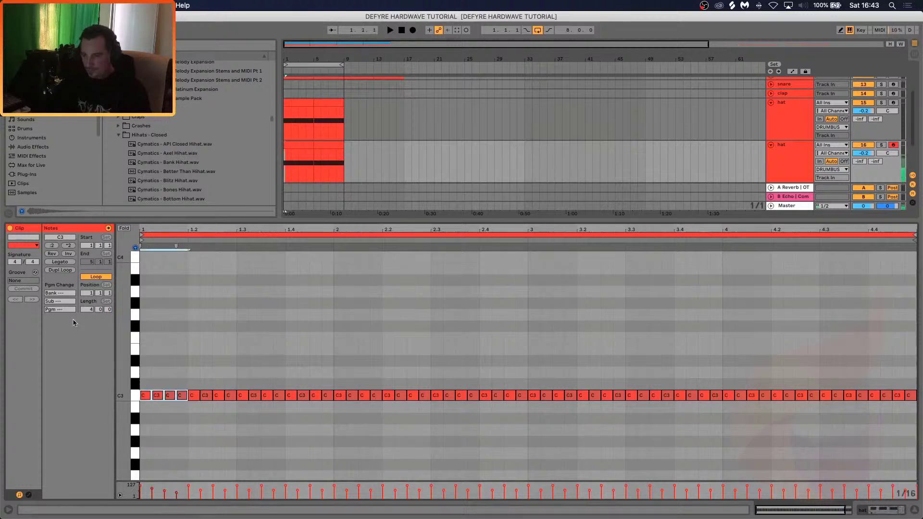
pyautogui.press('super+d')
pyautogui.press('super+d')
pyautogui.press('super+d')
pyautogui.press('super+d')
pyautogui.press('super+d')
pyautogui.press('super+d')
pyautogui.press('super+d')
pyautogui.press('super+d')
pyautogui.press('super+d')
pyautogui.press('super+d')
pyautogui.press('super+d')
pyautogui.press('super+d')
pyautogui.press('super+d')
pyautogui.press('super+d')
pyautogui.press('super+d')
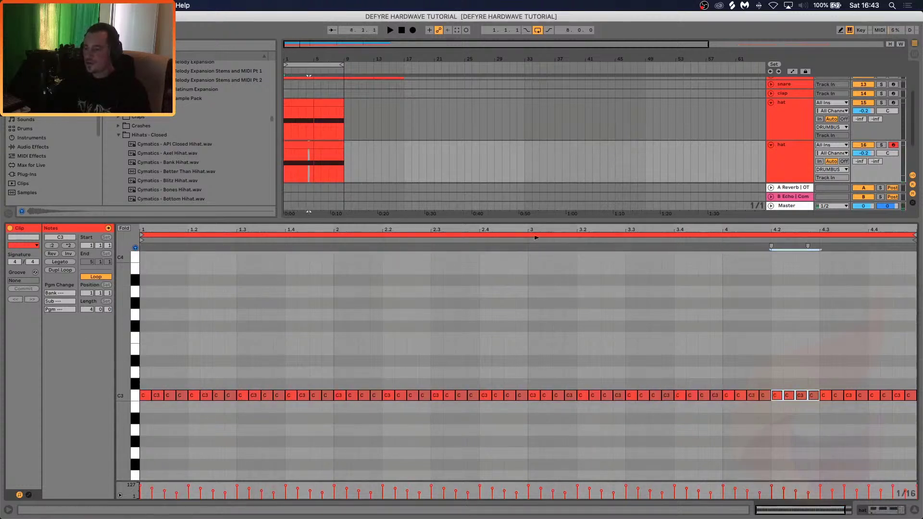
# Play the loop and set the first hat track's volume to -1.1 dB and the second's to -2.4 dB
pyautogui.click(298, 160)
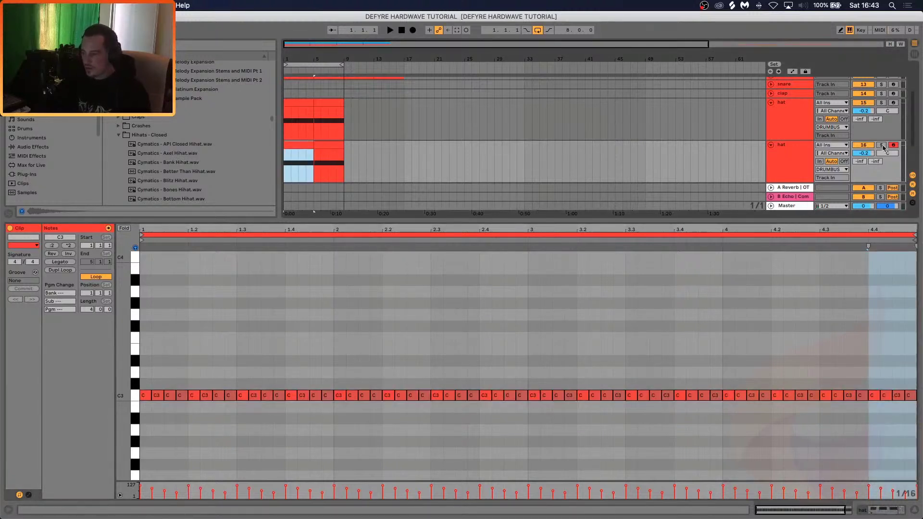
pyautogui.press('space')
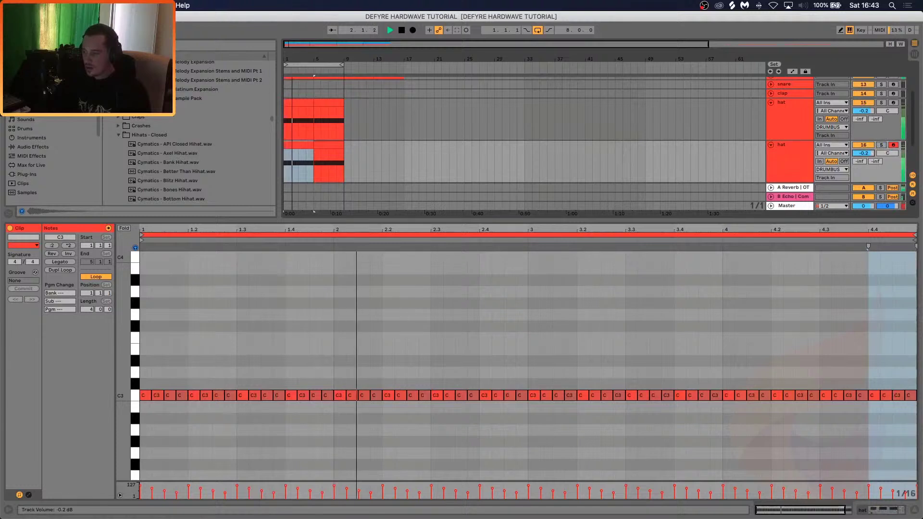
pyautogui.moveTo(869, 154); pyautogui.dragTo(869, 159)
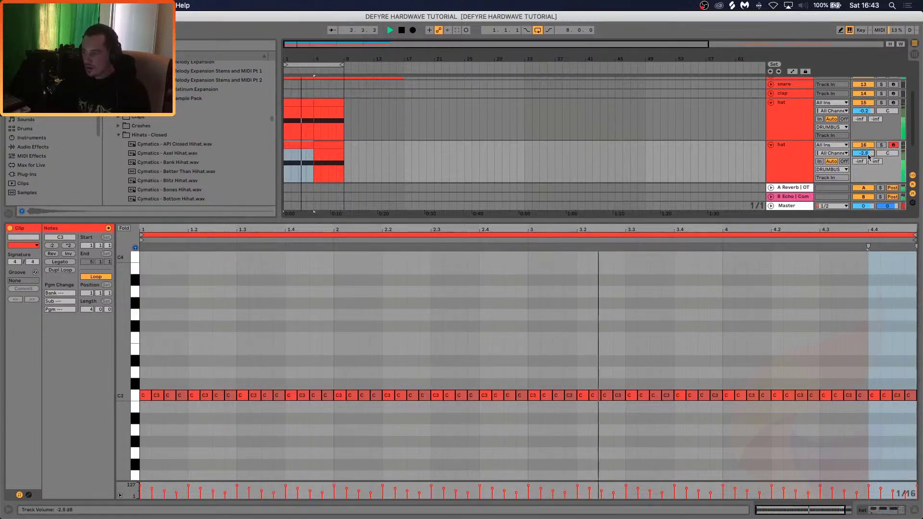
pyautogui.moveTo(868, 154); pyautogui.dragTo(868, 153)
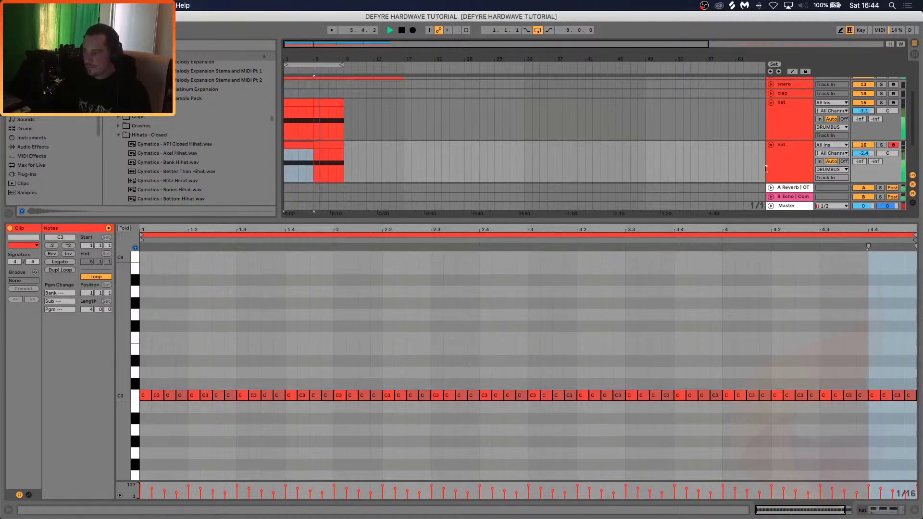
# Duplicate the second hat track and show the copy's devices while auditioning closed hi-hats from Curly Hihat to Drill Hihat
pyautogui.press('super+alt+l')
pyautogui.click(777, 229)
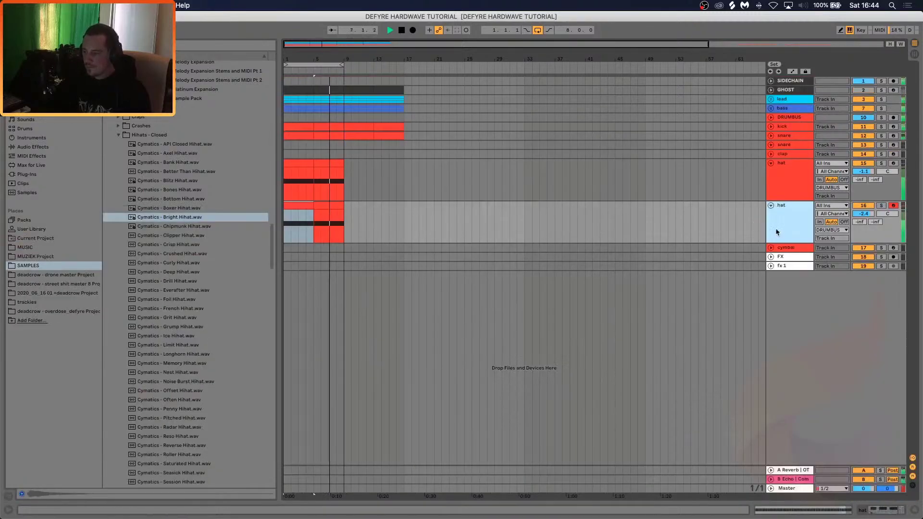
pyautogui.press('super+d')
pyautogui.click(169, 263)
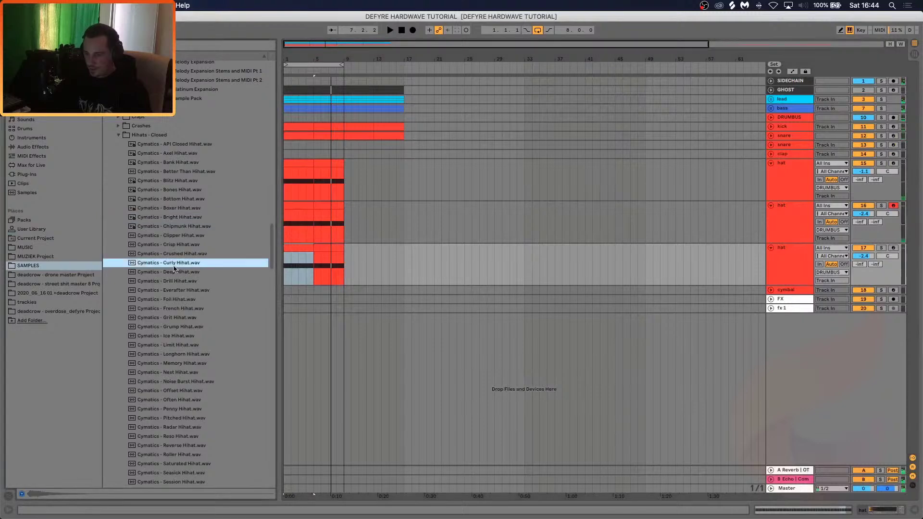
pyautogui.press('Down')
pyautogui.press('Down')
pyautogui.press('Down')
pyautogui.click(175, 284)
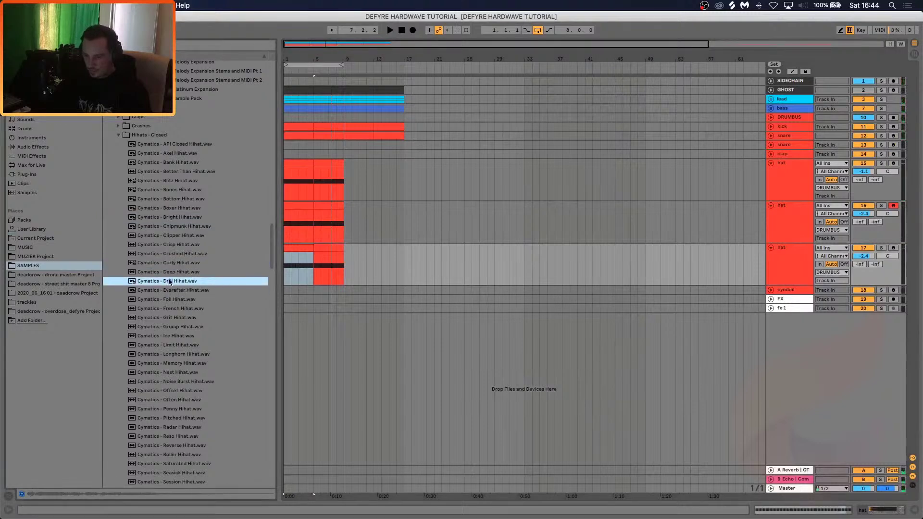
pyautogui.doubleClick(780, 258)
# Audition more closed hi-hat samples in the Cymatics folder, including Grit, Longhorn, Sonny and SP12 Hihat
pyautogui.click(155, 328)
pyautogui.click(159, 318)
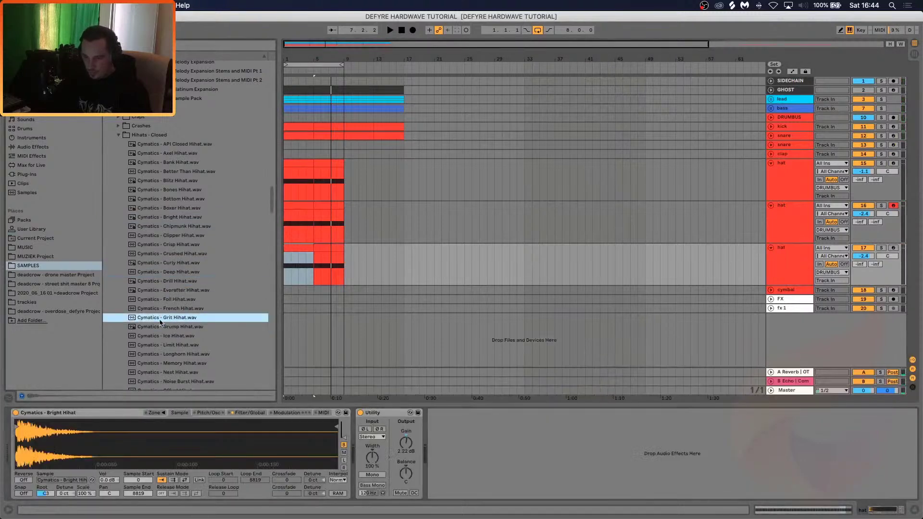
pyautogui.click(168, 309)
pyautogui.click(172, 300)
pyautogui.click(177, 355)
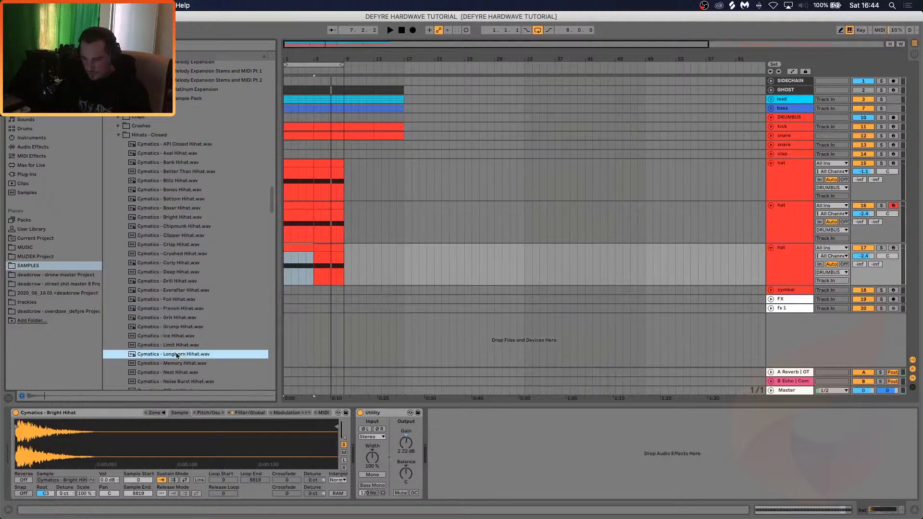
pyautogui.click(153, 381)
pyautogui.scroll(-5, 156, 377)
pyautogui.click(167, 355)
pyautogui.click(168, 318)
pyautogui.click(163, 356)
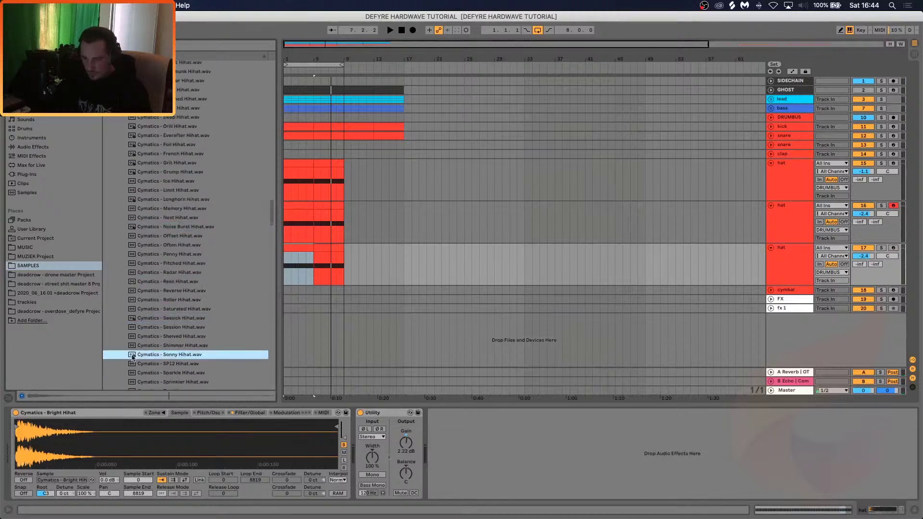
pyautogui.click(159, 345)
pyautogui.click(165, 327)
pyautogui.click(163, 346)
pyautogui.click(155, 365)
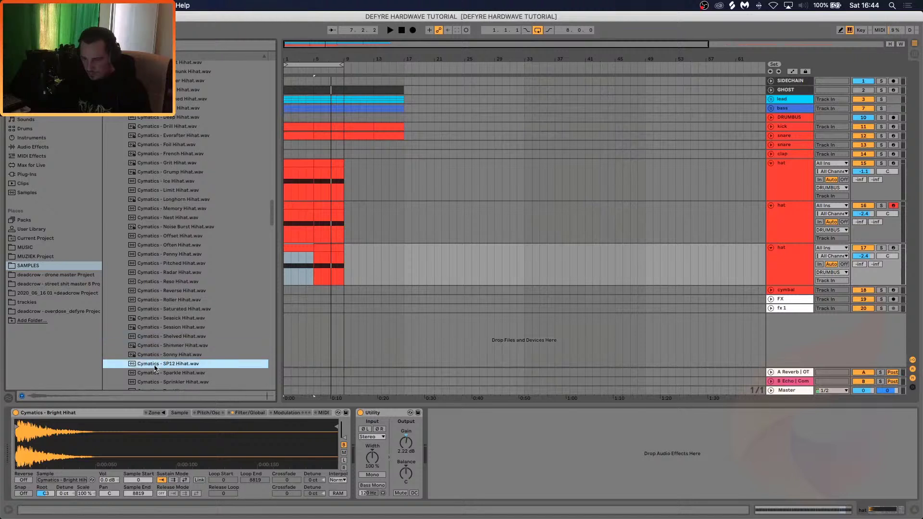
pyautogui.scroll(-3, 155, 368)
pyautogui.click(155, 361)
pyautogui.click(158, 332)
pyautogui.click(167, 323)
pyautogui.scroll(5, 178, 220)
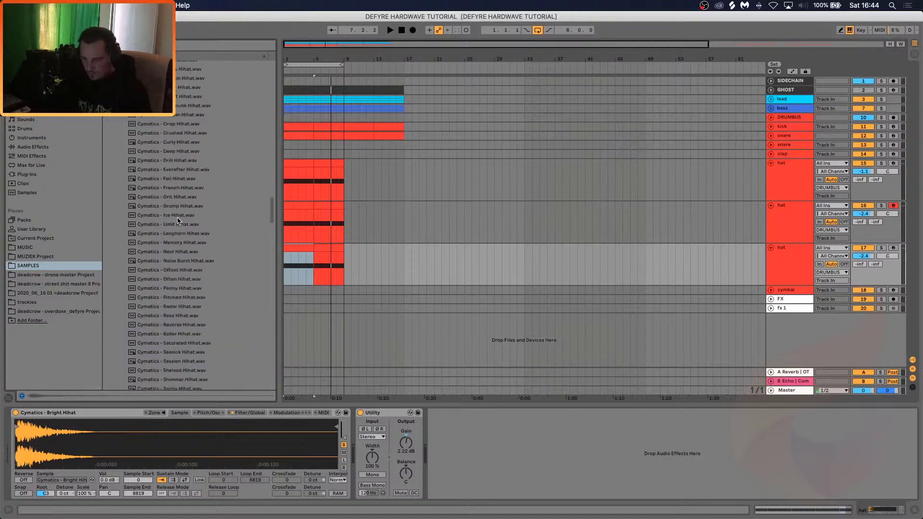
# Load Cymatics - Ice Hihat into the third hat track's Sampler, arm the track and set Sample Start to 227
pyautogui.click(177, 217)
pyautogui.scroll(4, 159, 337)
pyautogui.doubleClick(159, 333)
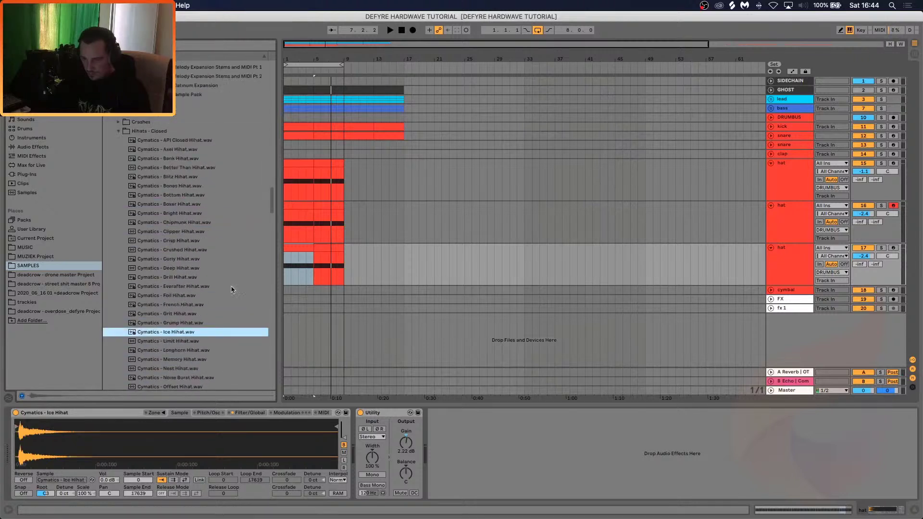
pyautogui.moveTo(49, 429); pyautogui.dragTo(54, 444)
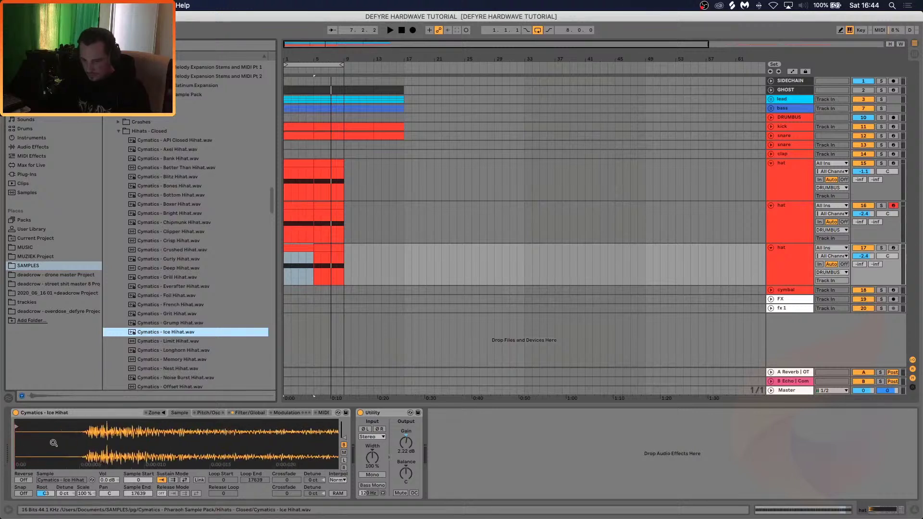
pyautogui.click(893, 248)
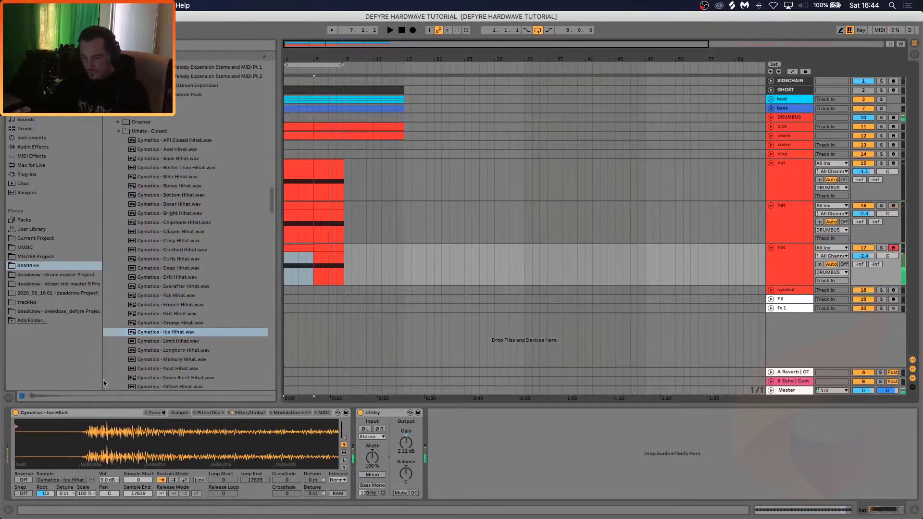
pyautogui.moveTo(18, 426); pyautogui.dragTo(102, 427)
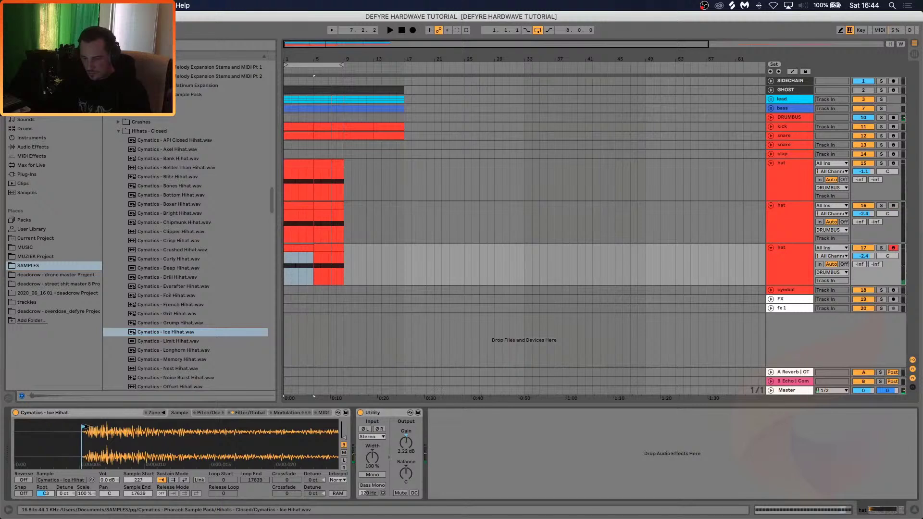
# Open the third hat track's first clip and delete all of its notes
pyautogui.doubleClick(308, 246)
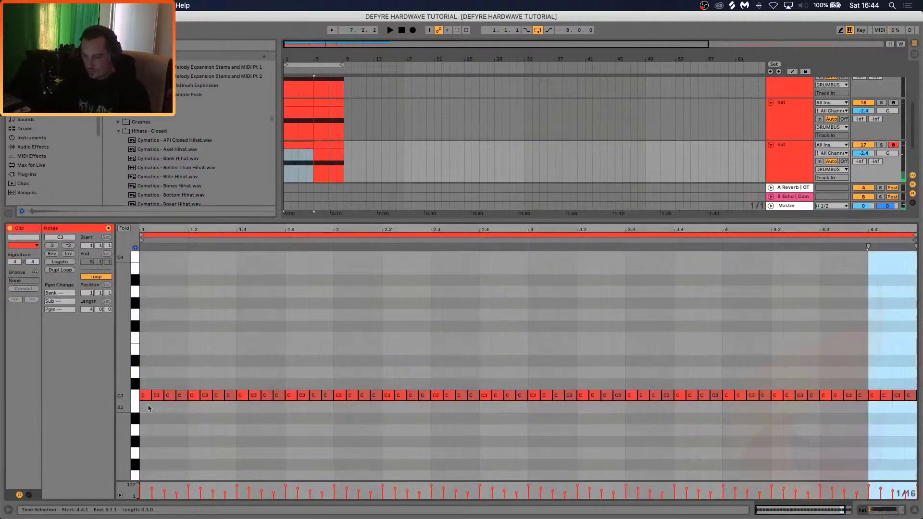
pyautogui.moveTo(147, 370); pyautogui.dragTo(914, 463)
pyautogui.press('Delete')
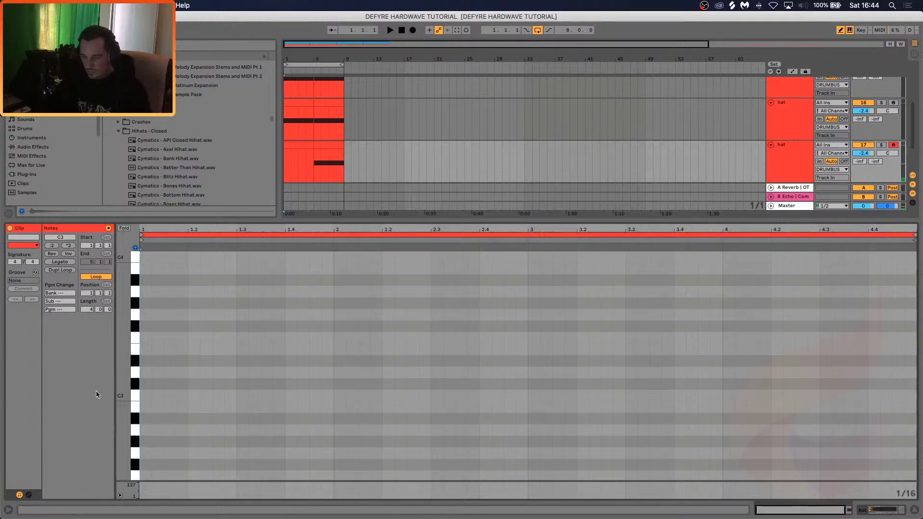
# Draw C3 notes from 1.2.3, 2.1.3 and 2.2.3, end the last at bar 3, and duplicate the two-bar pattern into bars 3 and 4
pyautogui.click(220, 394)
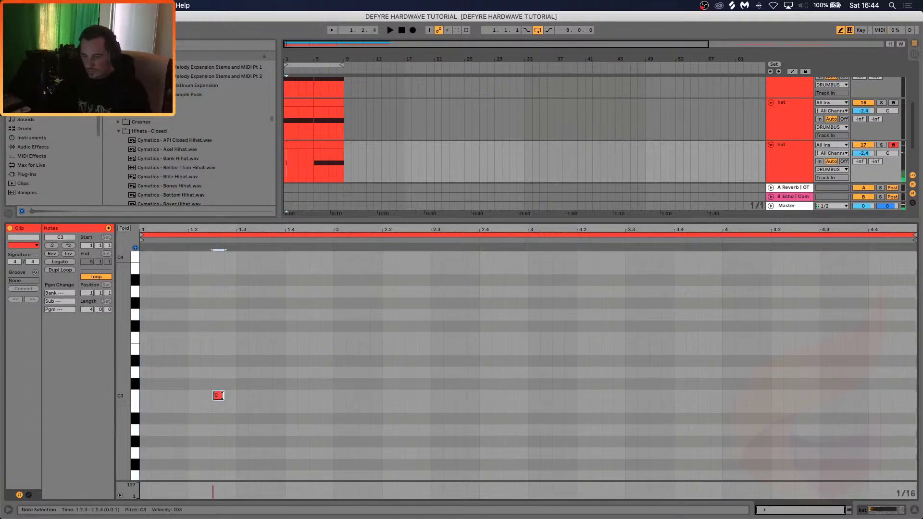
pyautogui.moveTo(222, 396); pyautogui.dragTo(357, 395)
pyautogui.hotkey('ctrl', 'd')
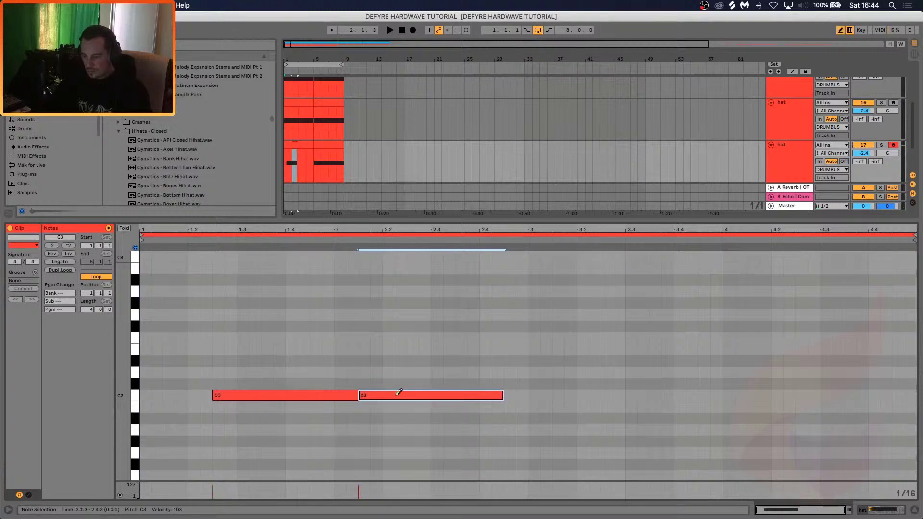
pyautogui.click(409, 395)
pyautogui.press('b')
pyautogui.click(420, 395)
pyautogui.moveTo(418, 395); pyautogui.dragTo(527, 395)
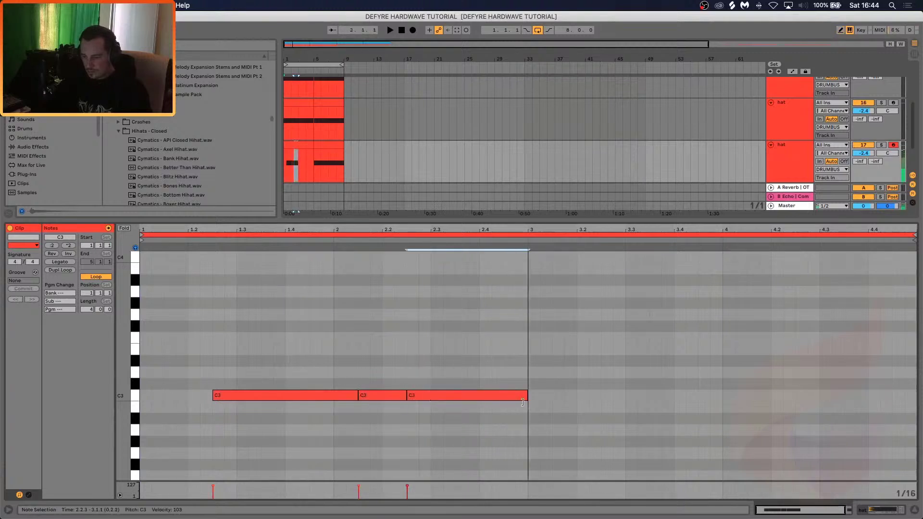
pyautogui.hotkey('ctrl', 'a')
pyautogui.hotkey('ctrl', 'd')
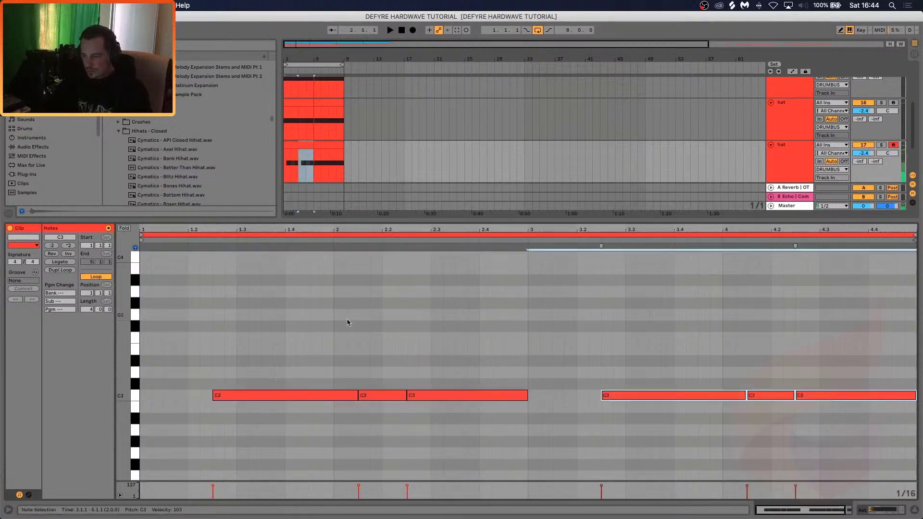
# Duplicate the third hat track's edited clip over the following four bars and play the arrangement
pyautogui.click(305, 147)
pyautogui.press('super+d')
pyautogui.press('space')
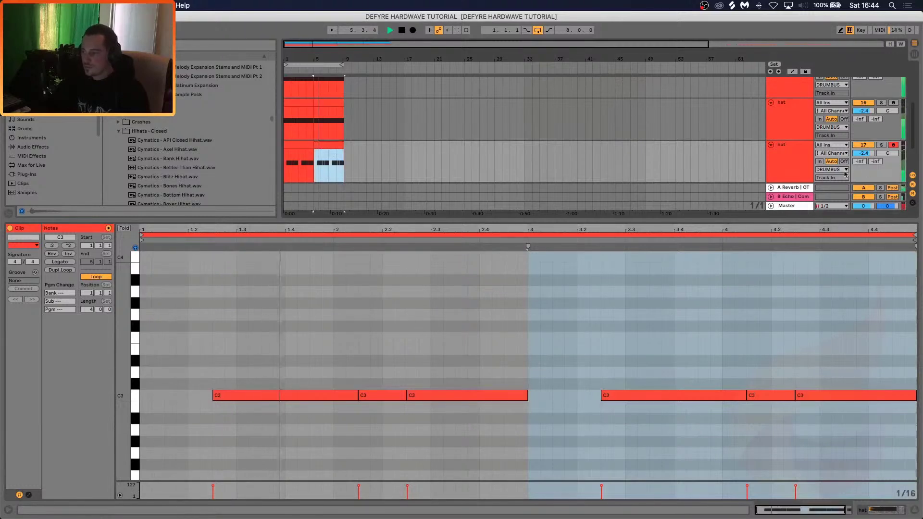
# Set the third hat track's volume to 0 dB, the second's to -3.8 dB and the first's to -2.1 dB
pyautogui.hotkey('shift', 'Tab')
pyautogui.doubleClick(862, 257)
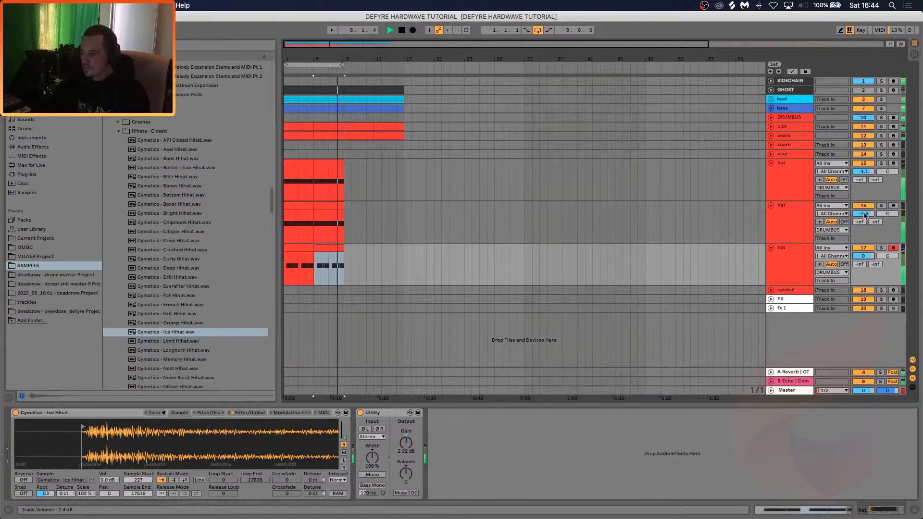
pyautogui.moveTo(865, 216)
pyautogui.mouseDown()
pyautogui.moveTo(864, 202)
pyautogui.moveTo(865, 209)
pyautogui.mouseUp()
pyautogui.moveTo(864, 171); pyautogui.dragTo(864, 174)
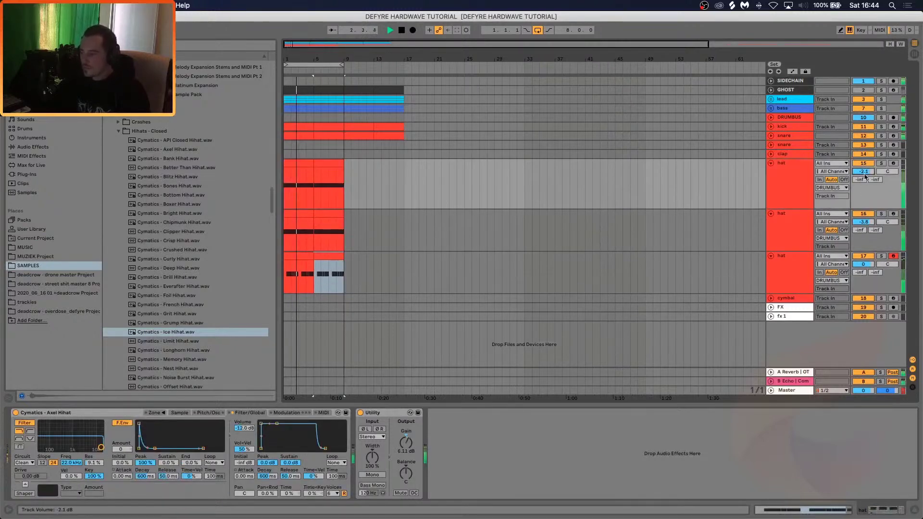
# Add Auto Pan to the Ice Hihat track with a tempo-synced 1/2 rate and 67.5% amount, and listen to it
pyautogui.click(805, 275)
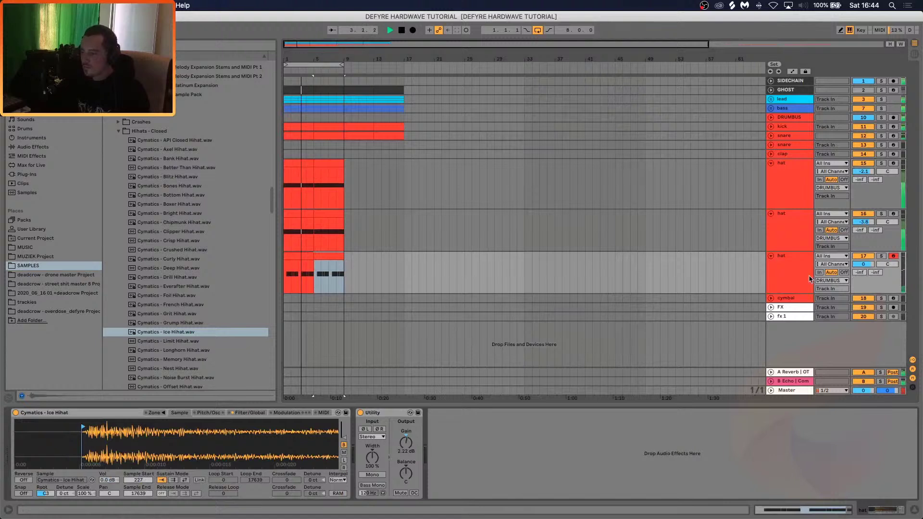
pyautogui.click(32, 147)
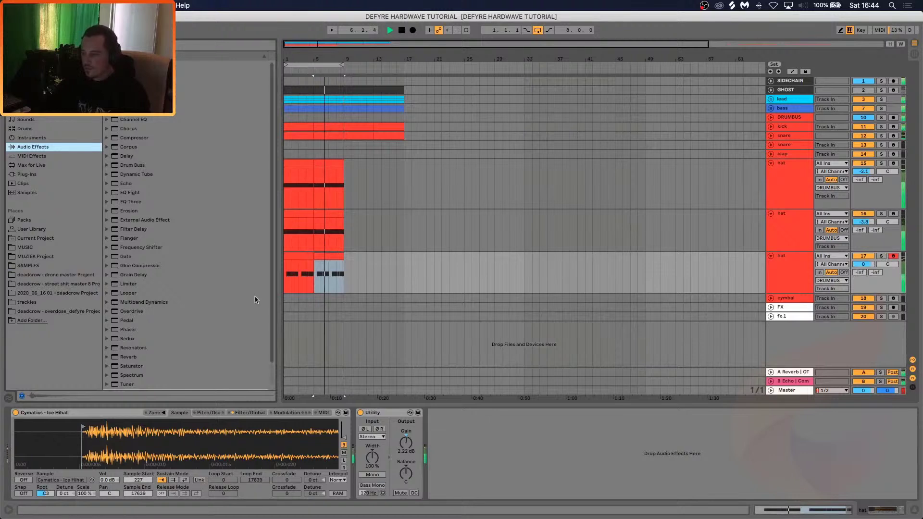
pyautogui.moveTo(493, 450); pyautogui.dragTo(495, 453)
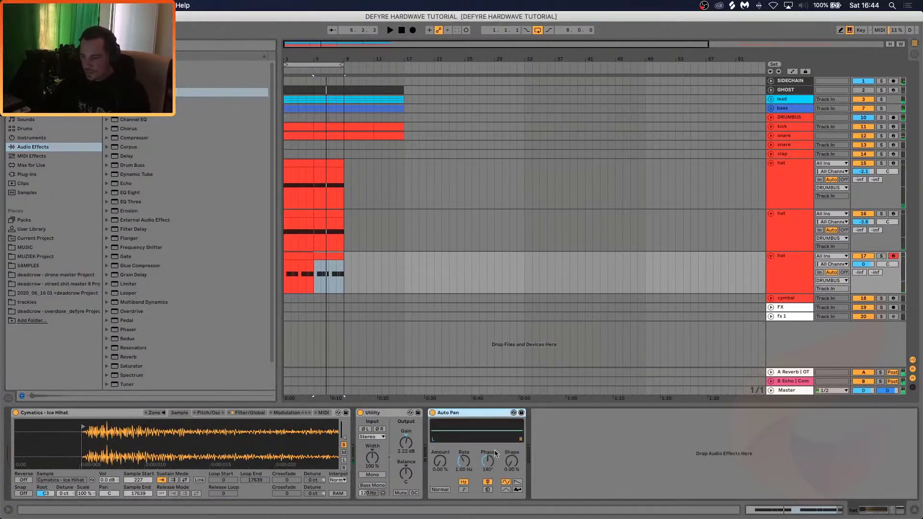
pyautogui.click(463, 490)
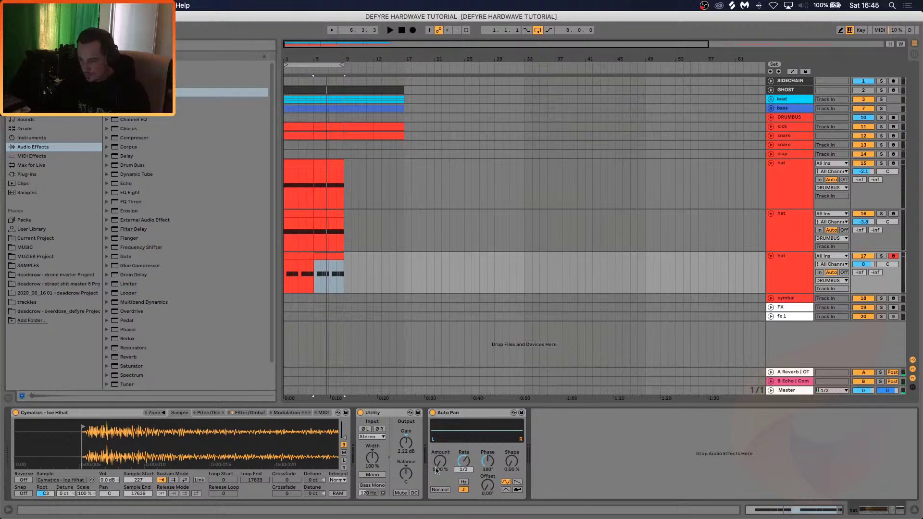
pyautogui.moveTo(436, 470); pyautogui.dragTo(435, 466)
pyautogui.press('space')
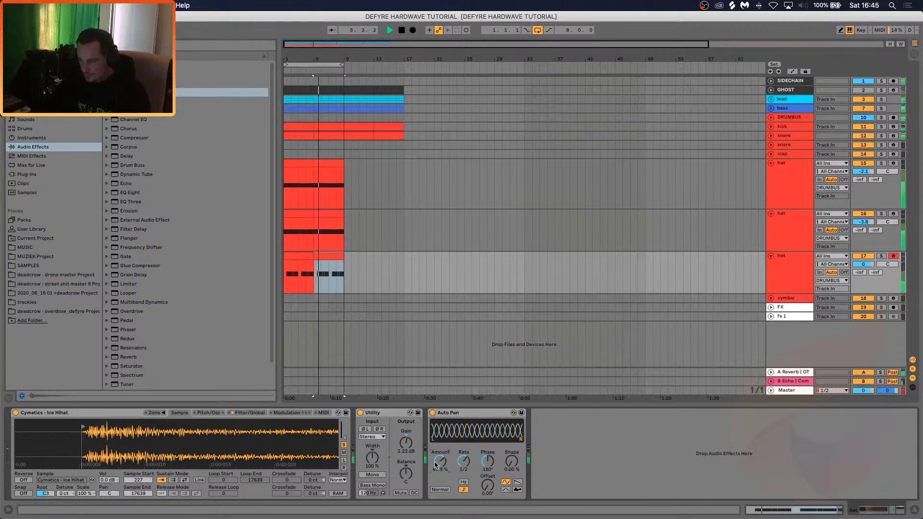
pyautogui.press('space')
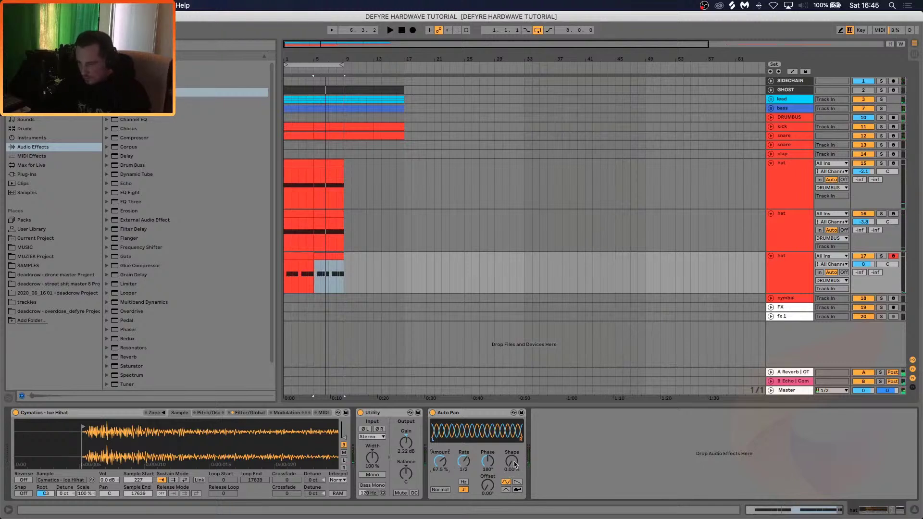
# Set the Auto Pan offset to about 97° and the Utility gain to 4.44 dB while listening to the arrangement
pyautogui.moveTo(495, 482); pyautogui.dragTo(494, 484)
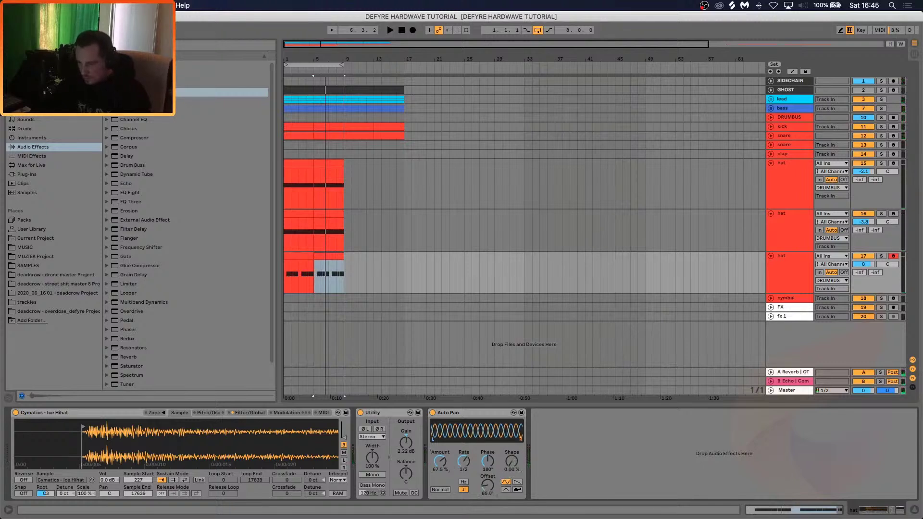
pyautogui.press('space')
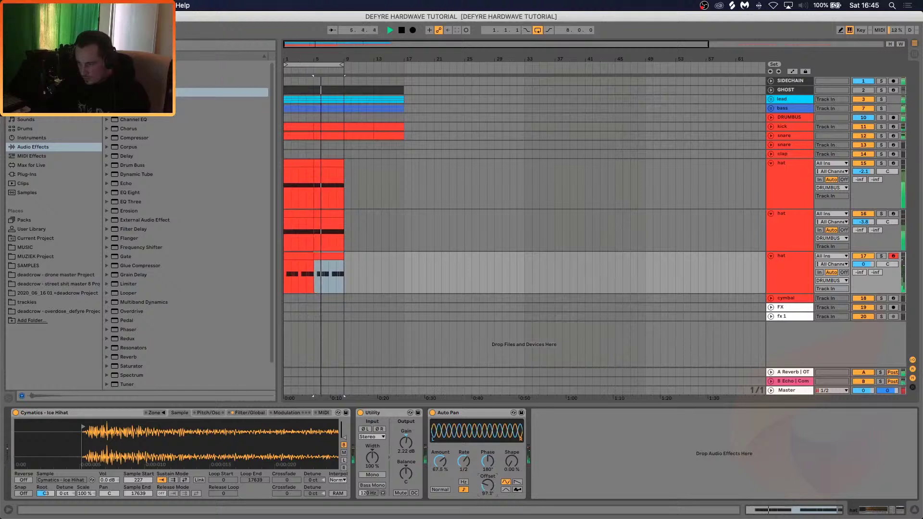
pyautogui.moveTo(494, 485); pyautogui.dragTo(493, 483)
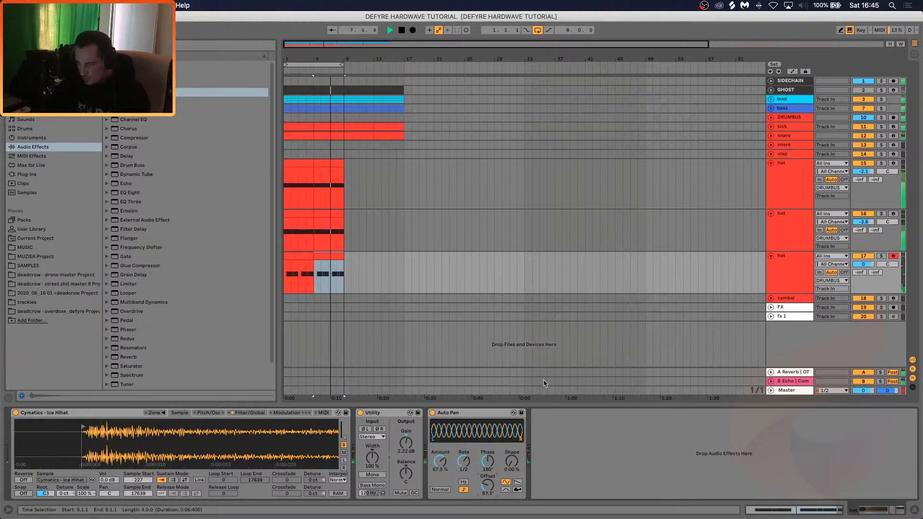
pyautogui.moveTo(408, 453); pyautogui.dragTo(408, 448)
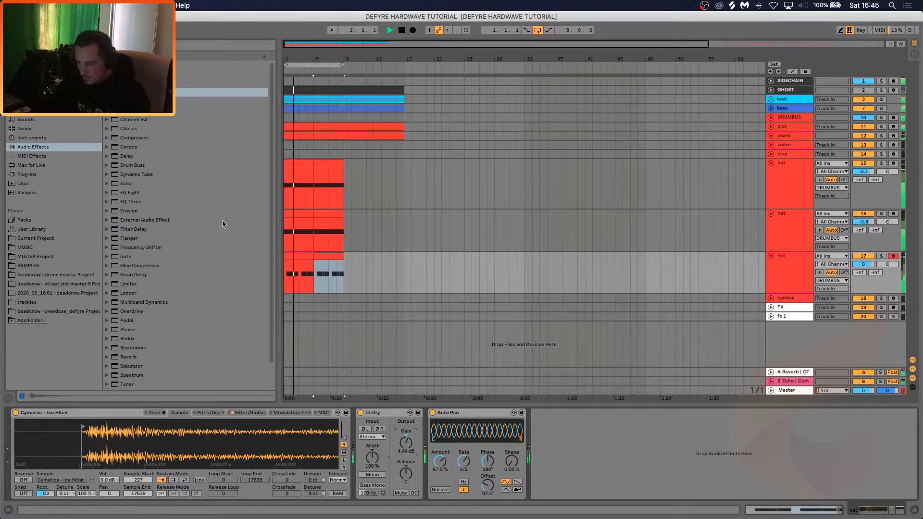
# Solo the third hat track and add a Reverb set to High quality, 3.46 s decay time and 32% dry/wet
pyautogui.click(882, 256)
pyautogui.press('space')
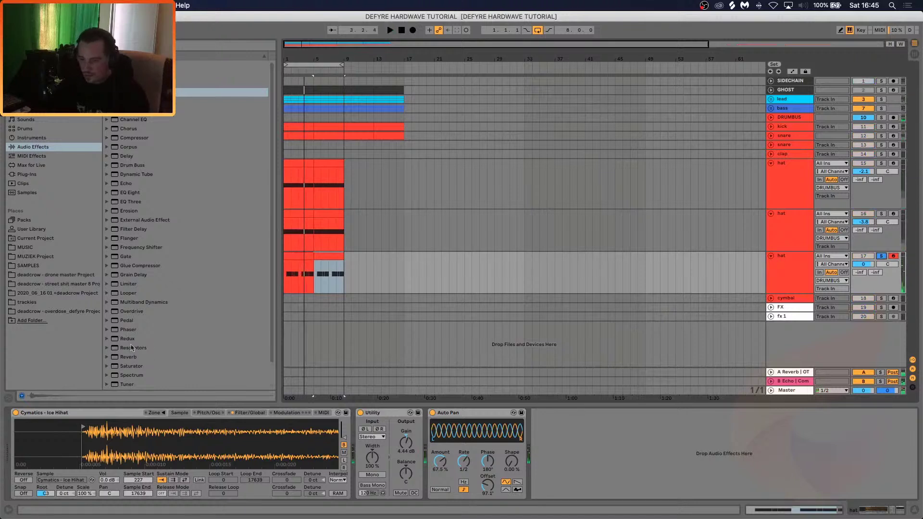
pyautogui.moveTo(122, 360); pyautogui.dragTo(618, 447)
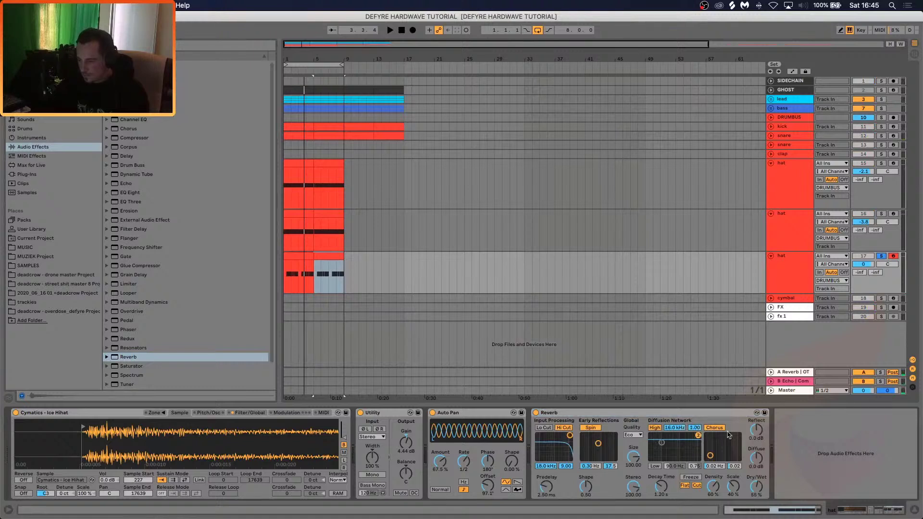
pyautogui.click(633, 435)
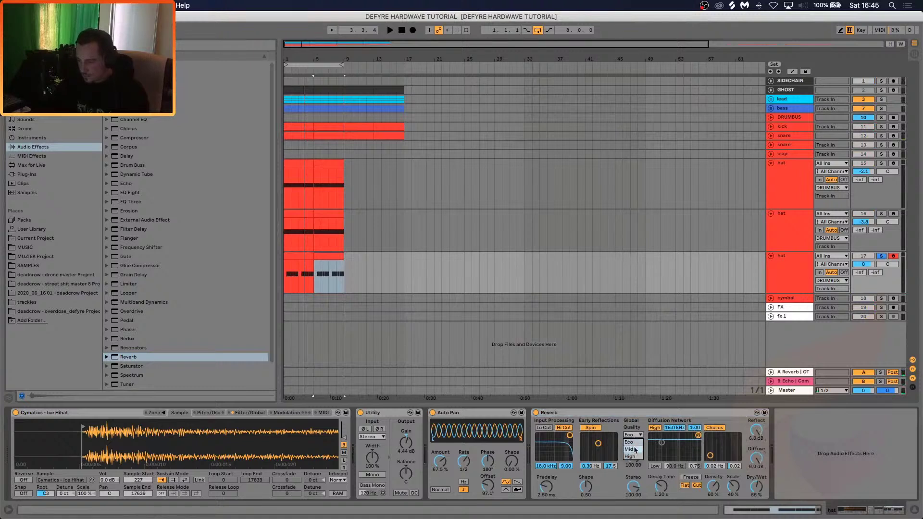
pyautogui.click(634, 450)
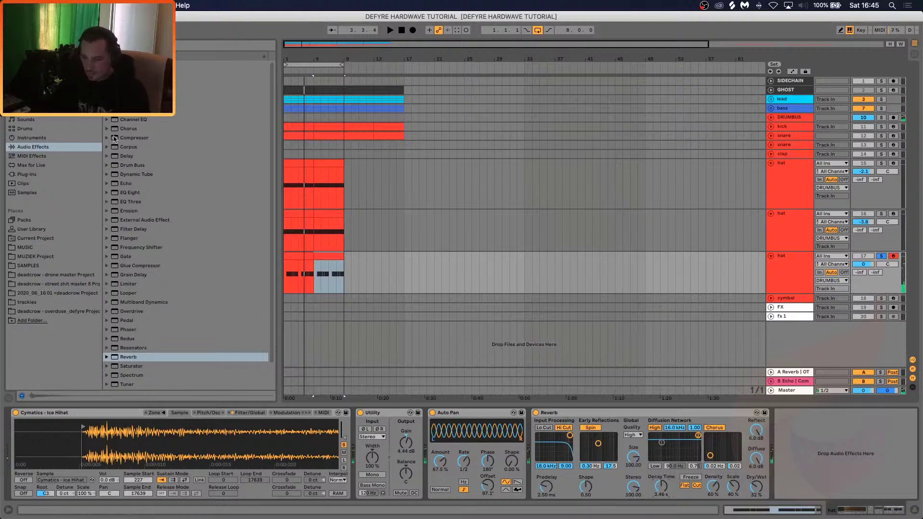
# Add a Compressor after the Reverb on the third hat track, show its activity graph and set lookahead to 10 ms
pyautogui.moveTo(114, 139); pyautogui.dragTo(846, 453)
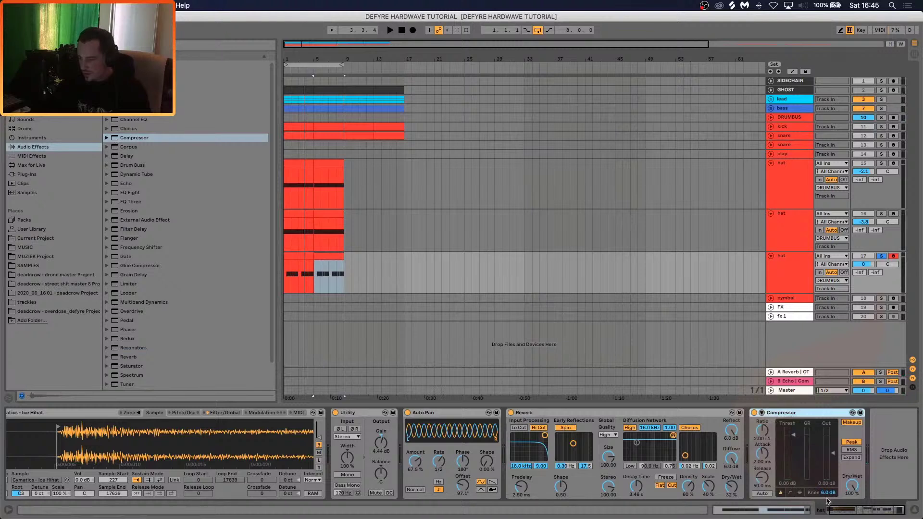
pyautogui.click(800, 493)
pyautogui.click(865, 493)
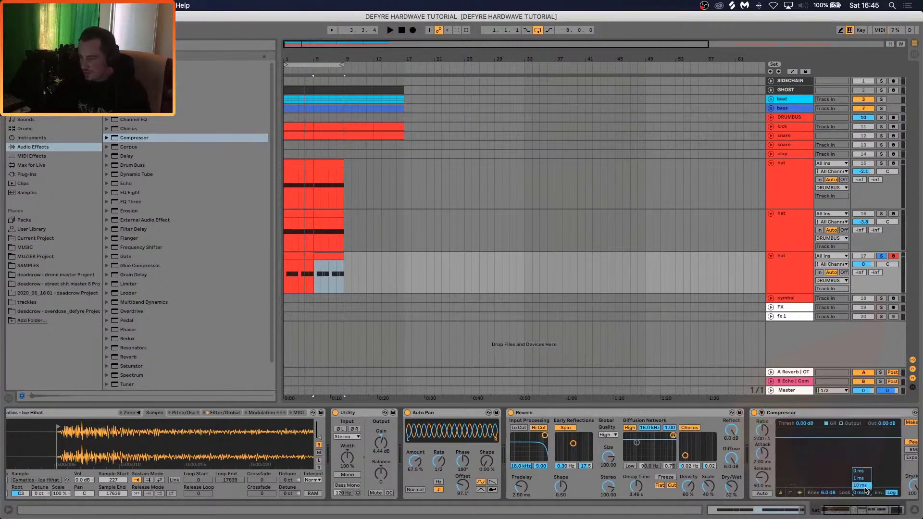
pyautogui.click(863, 486)
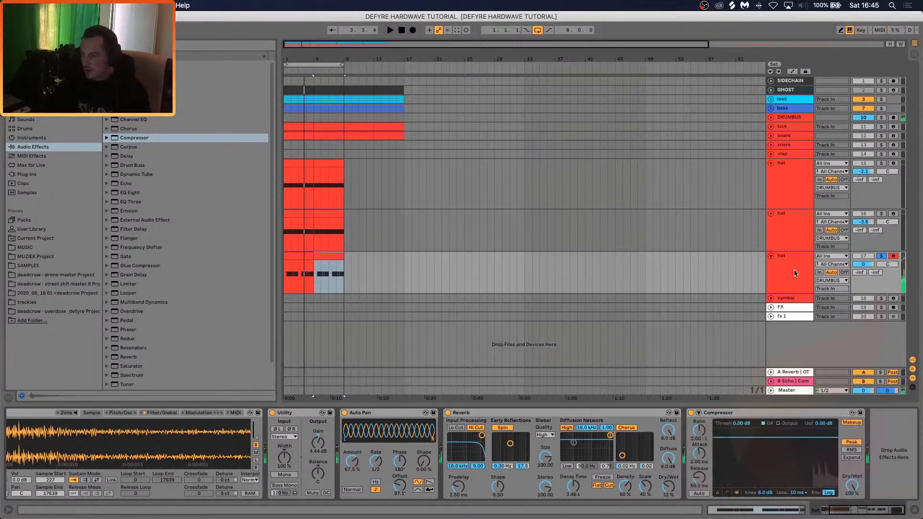
pyautogui.click(777, 265)
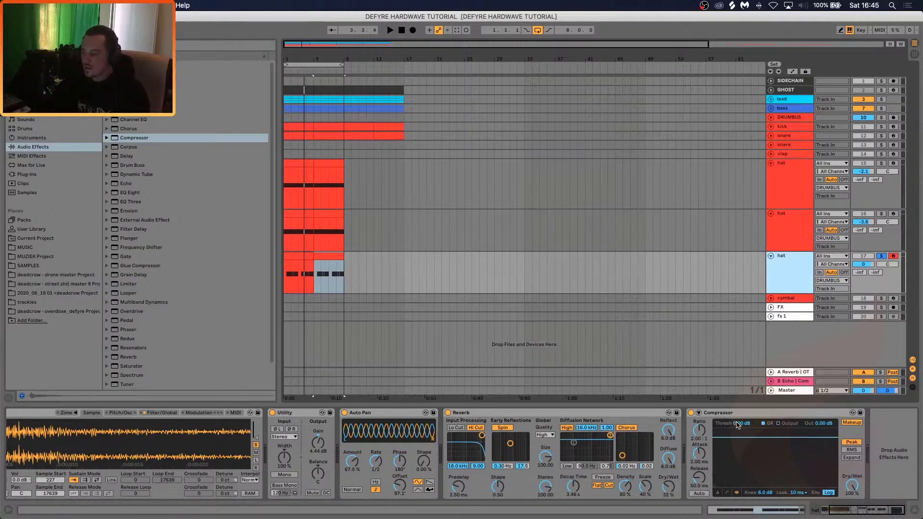
# Lower the Compressor's threshold to -39.0 dB and compare its lookahead at 0 ms and 10 ms
pyautogui.moveTo(737, 425); pyautogui.dragTo(733, 425)
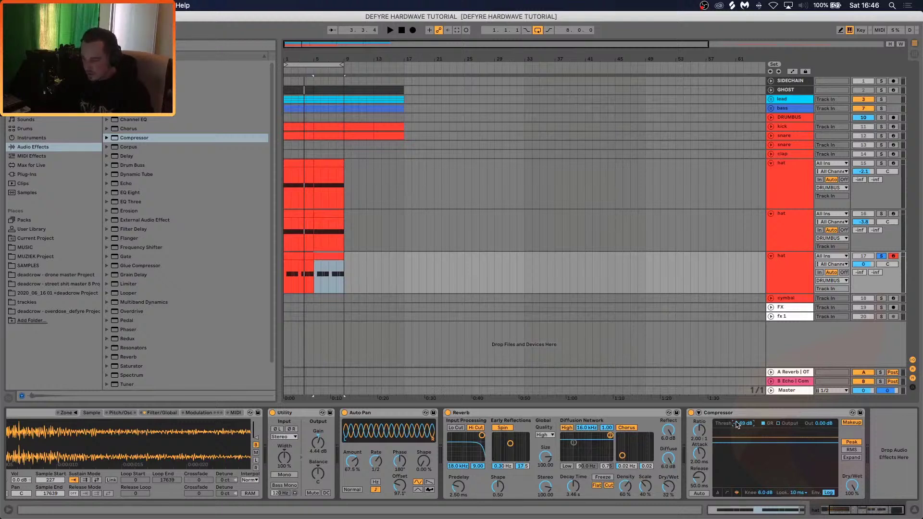
pyautogui.moveTo(737, 424); pyautogui.dragTo(737, 411)
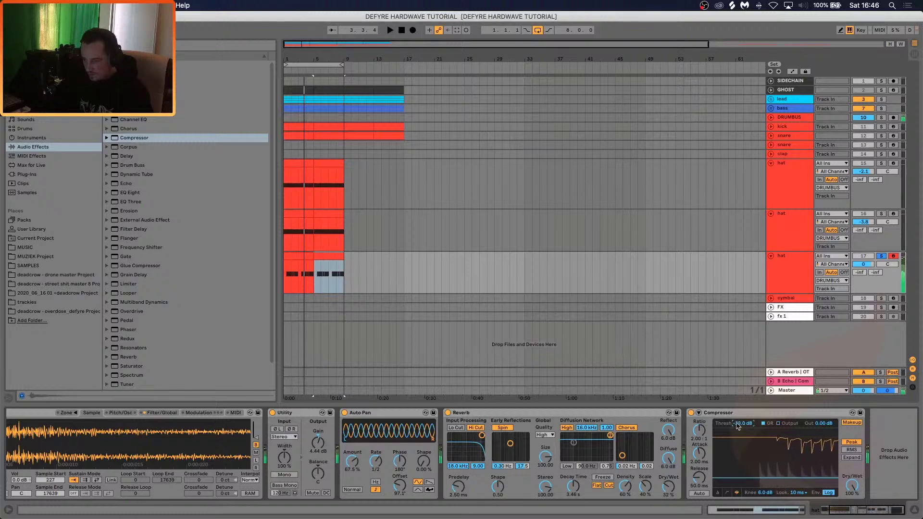
pyautogui.click(798, 492)
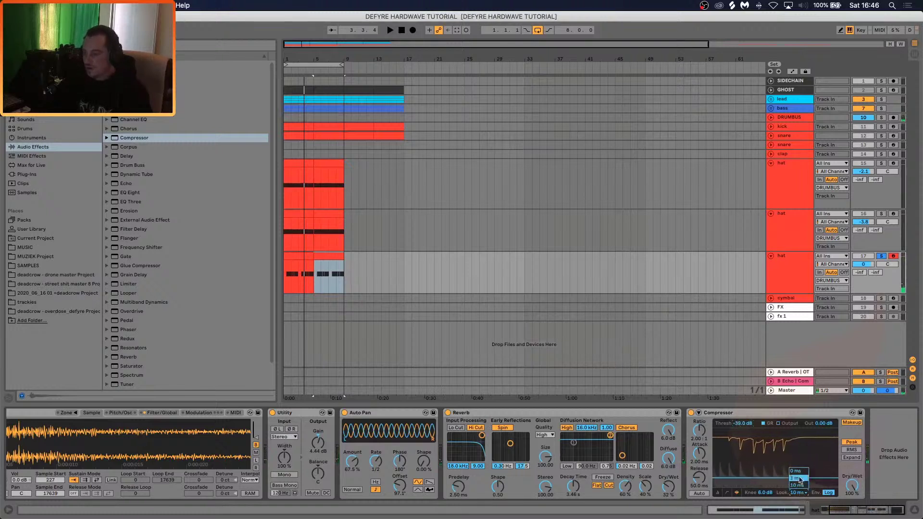
pyautogui.click(796, 471)
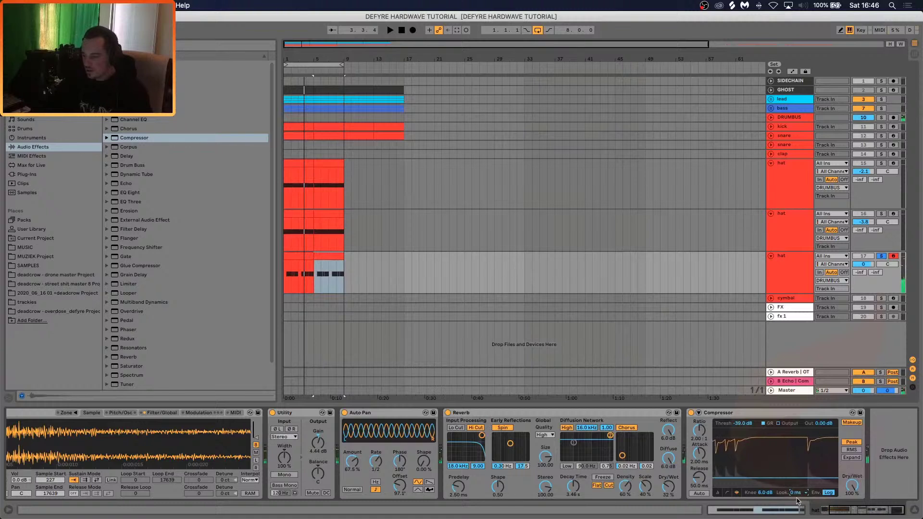
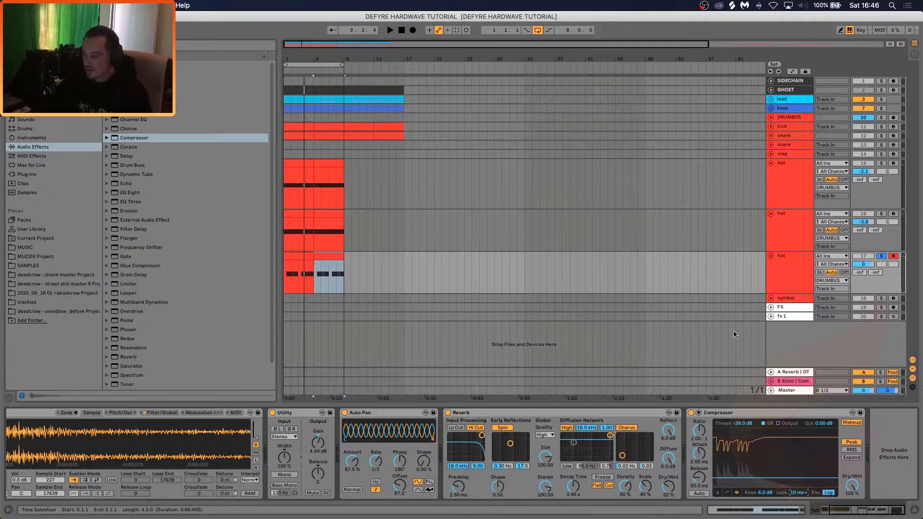
# Lower the third hat track's volume to -2.6 dB, unsolo it and listen to the full arrangement
pyautogui.moveTo(878, 262); pyautogui.dragTo(868, 270)
pyautogui.click(881, 258)
pyautogui.press('space')
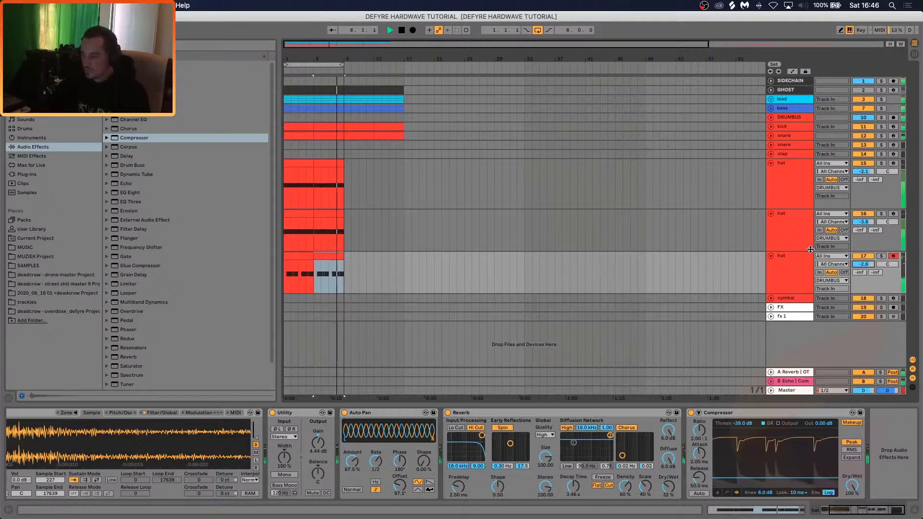
pyautogui.click(789, 193)
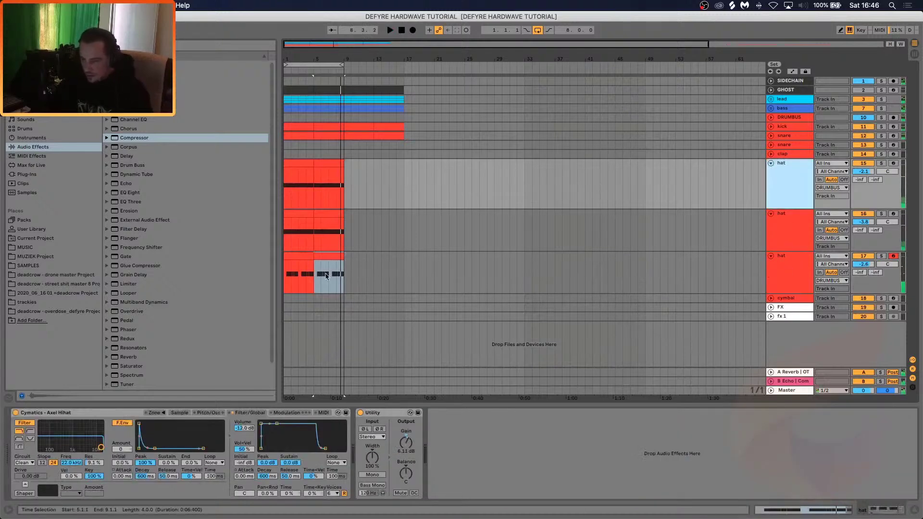
# Close the closed hi-hats folder in the SAMPLES library, open the Rides folder and audition Cymatics - Honey Ham Ride
pyautogui.click(26, 266)
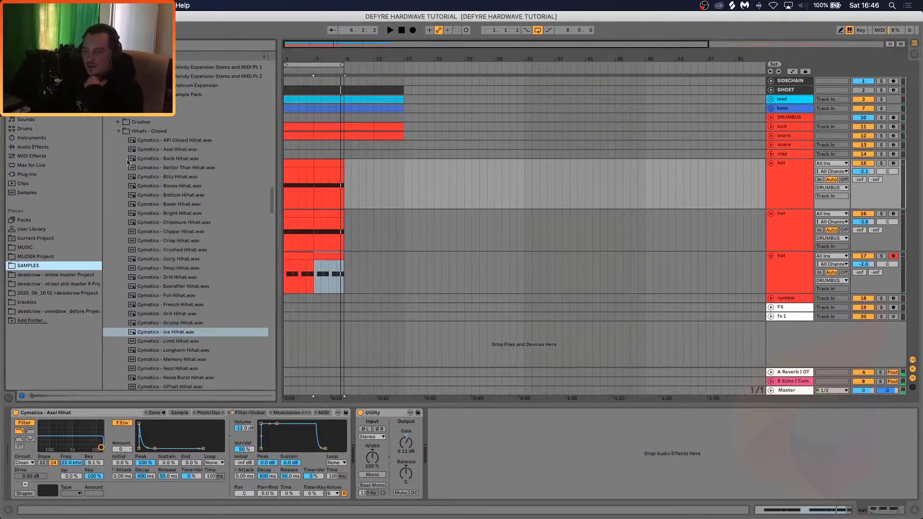
pyautogui.click(117, 131)
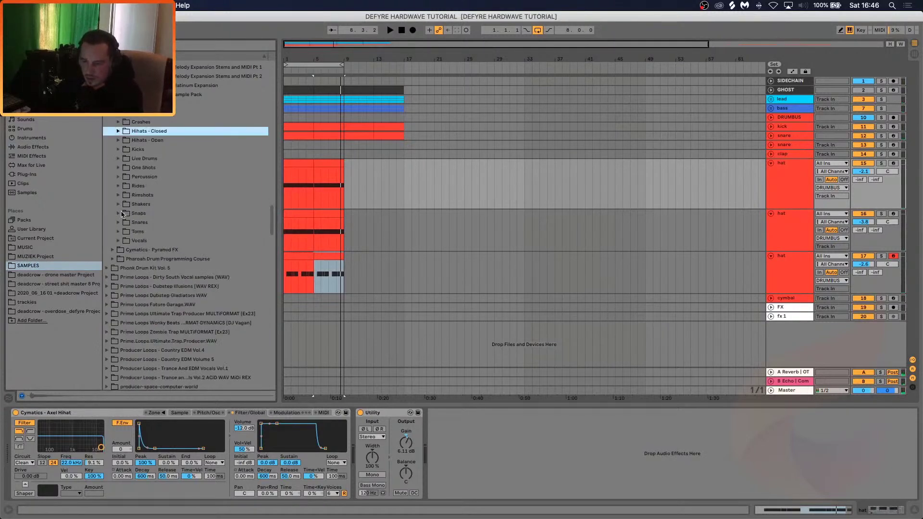
pyautogui.click(118, 186)
pyautogui.click(138, 212)
pyautogui.click(162, 265)
pyautogui.scroll(-3, 162, 266)
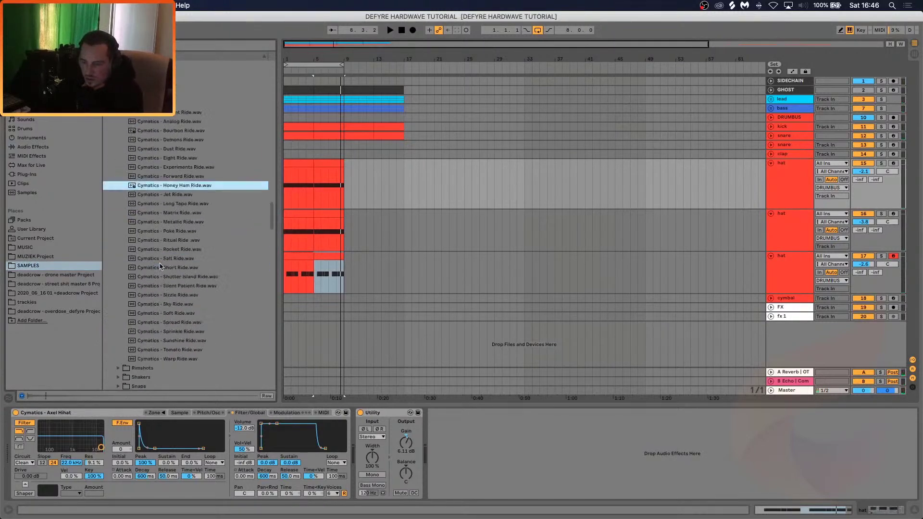
# Audition several more ride samples and load Cymatics - Salt Ride into the cymbal track's Sampler
pyautogui.click(161, 266)
pyautogui.click(161, 259)
pyautogui.click(164, 250)
pyautogui.click(162, 258)
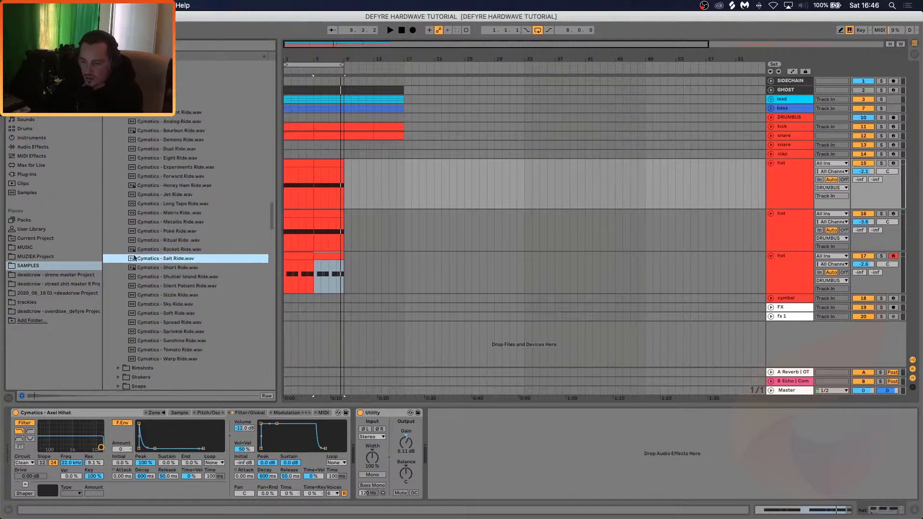
pyautogui.click(780, 277)
pyautogui.click(784, 298)
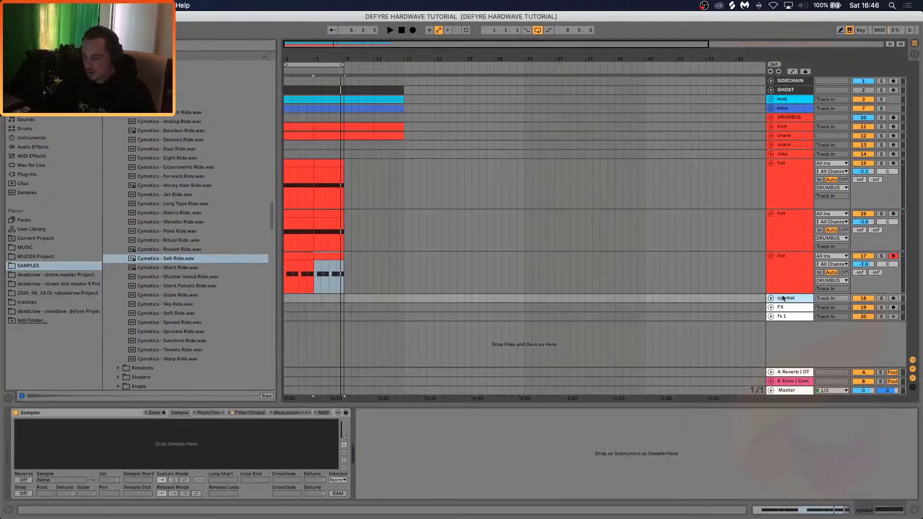
pyautogui.moveTo(170, 259); pyautogui.dragTo(188, 443)
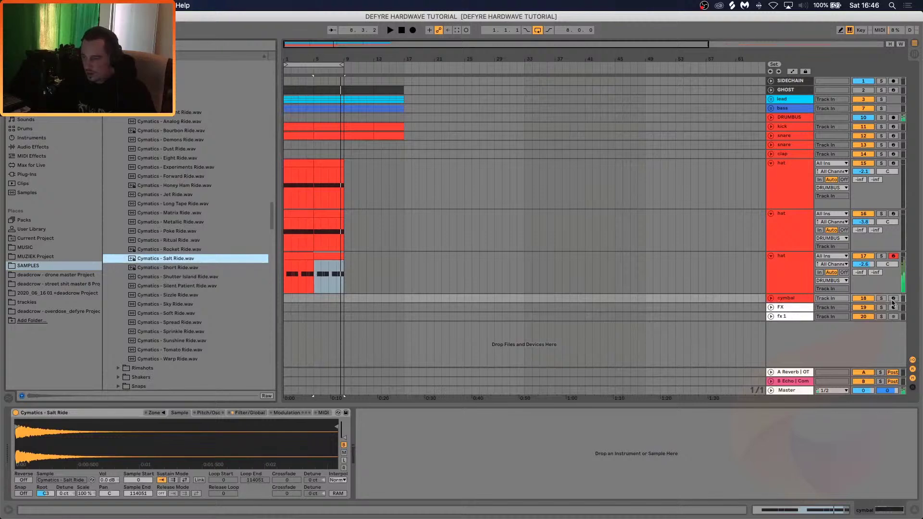
# Insert an empty MIDI clip over the first four bars of the cymbal track
pyautogui.moveTo(313, 302); pyautogui.dragTo(285, 302)
pyautogui.rightClick(284, 301)
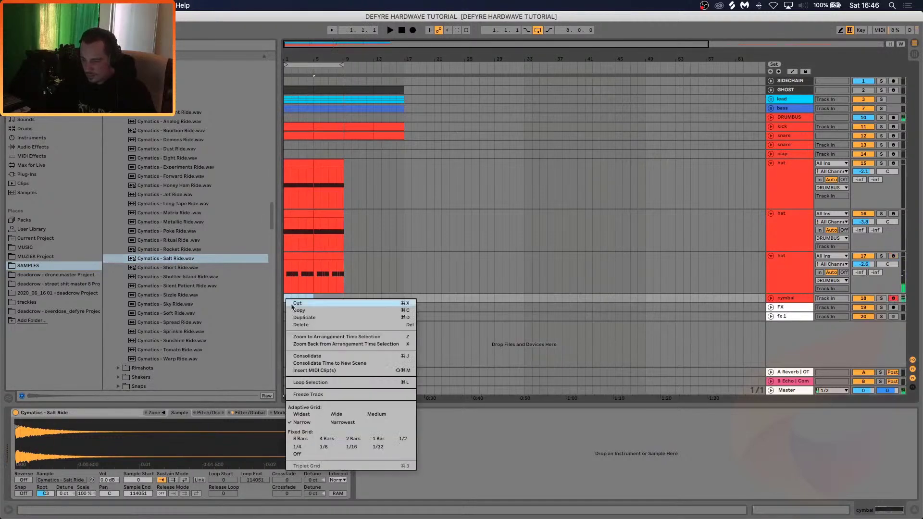
pyautogui.click(333, 373)
# Draw a note at the start of the cymbal clip and duplicate it repeatedly to fill the four bars
pyautogui.click(148, 395)
pyautogui.press('b')
pyautogui.moveTo(151, 395); pyautogui.dragTo(188, 395)
pyautogui.press('super+d')
pyautogui.press('super+d')
pyautogui.press('super+d')
pyautogui.press('super+a')
pyautogui.press('super+d')
pyautogui.press('super+d')
pyautogui.press('super+d')
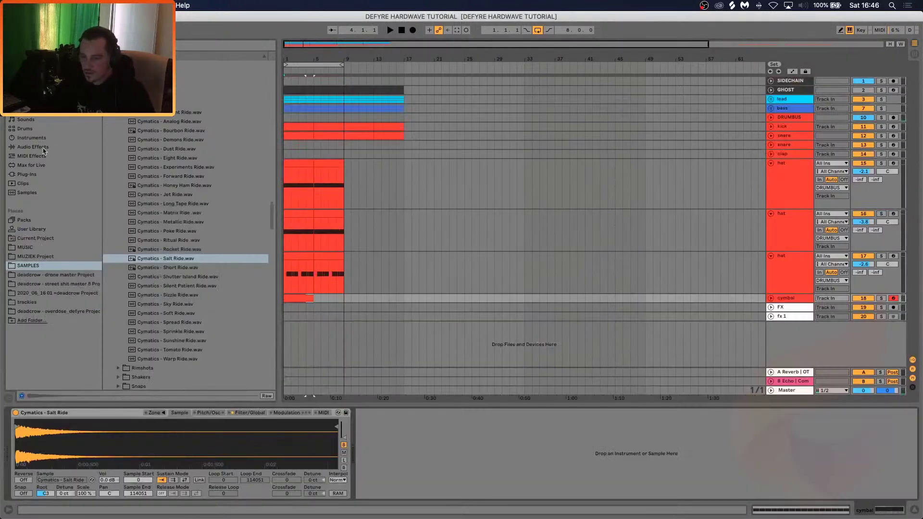
# Add a Frequency Shifter to the cymbal track and raise its fine frequency to 269 Hz
pyautogui.click(32, 147)
pyautogui.moveTo(137, 247); pyautogui.dragTo(440, 436)
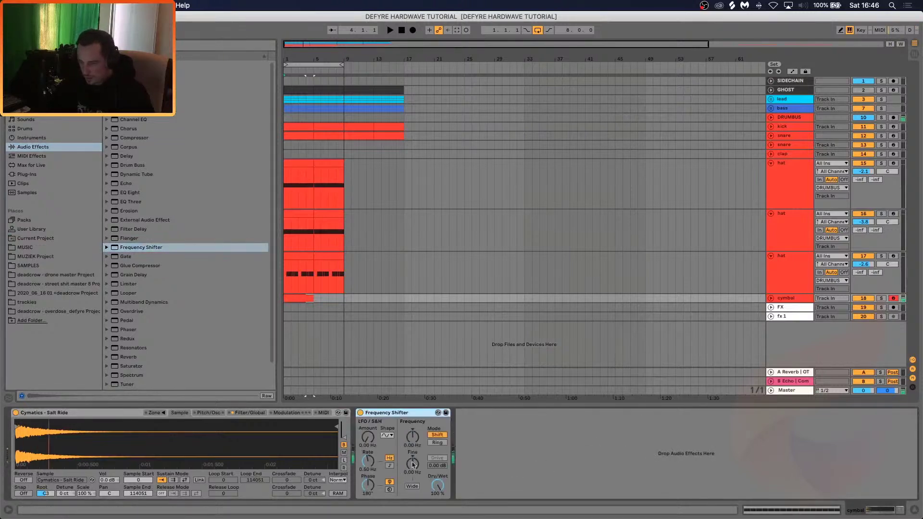
pyautogui.moveTo(413, 465); pyautogui.dragTo(413, 457)
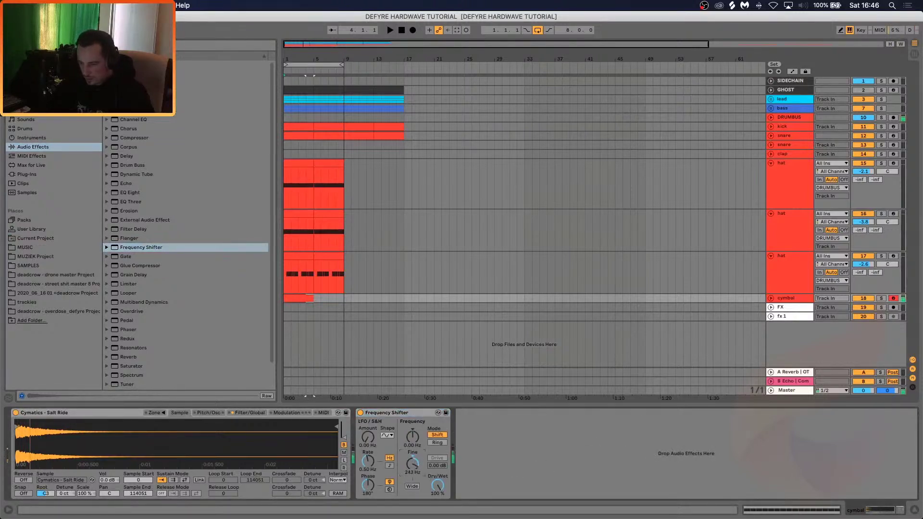
# Duplicate the four-bar cymbal clip over bars 5 to 8 and play the arrangement
pyautogui.click(293, 297)
pyautogui.press('space')
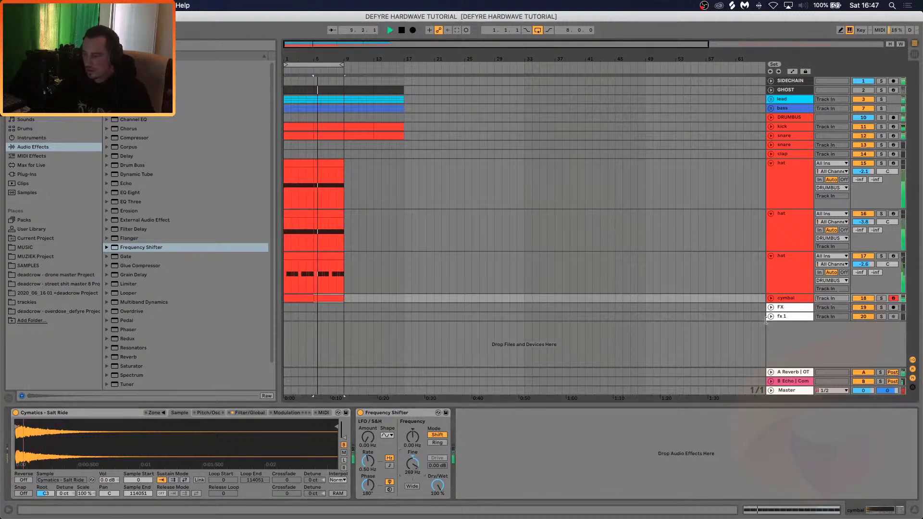
# Add a Utility after the cymbal track's Frequency Shifter, raise its gain, and stop playback
pyautogui.scroll(-2, 120, 366)
pyautogui.doubleClick(120, 366)
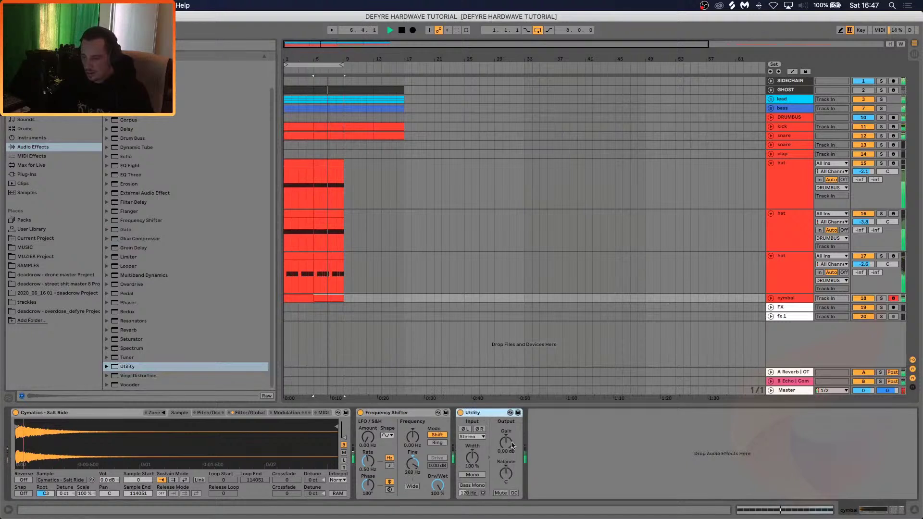
pyautogui.moveTo(506, 443); pyautogui.dragTo(507, 445)
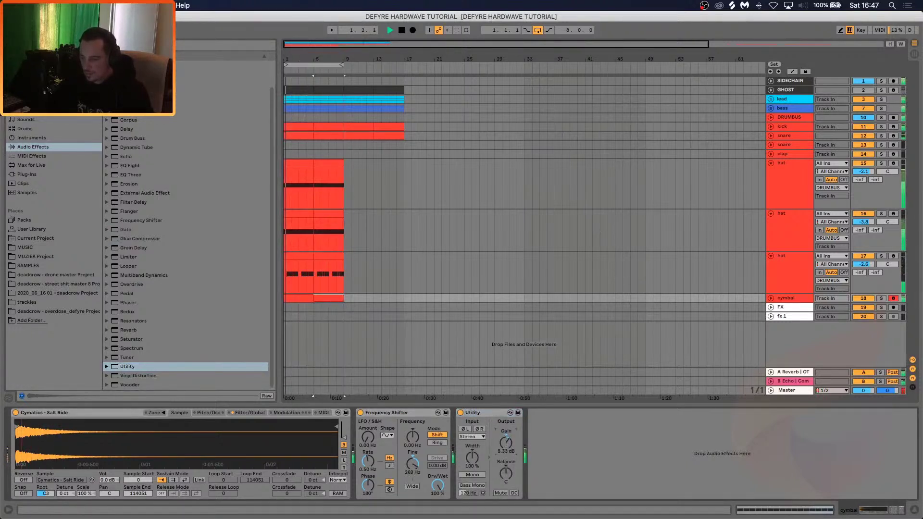
pyautogui.click(503, 405)
pyautogui.press('space')
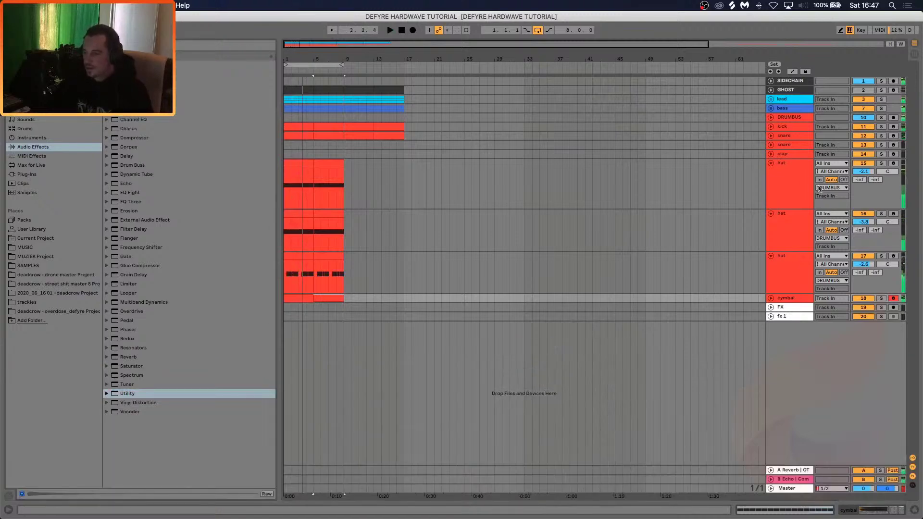
# Fold the three hat tracks and group them together with the cymbal track
pyautogui.click(771, 164)
pyautogui.click(771, 172)
pyautogui.click(770, 182)
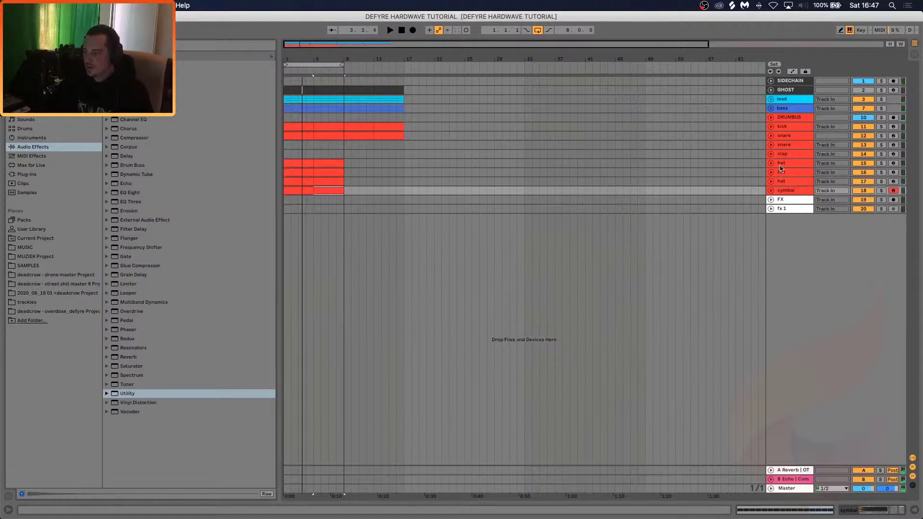
pyautogui.keyDown('shift'); pyautogui.click(786, 190); pyautogui.keyUp('shift')
pyautogui.press('super+g')
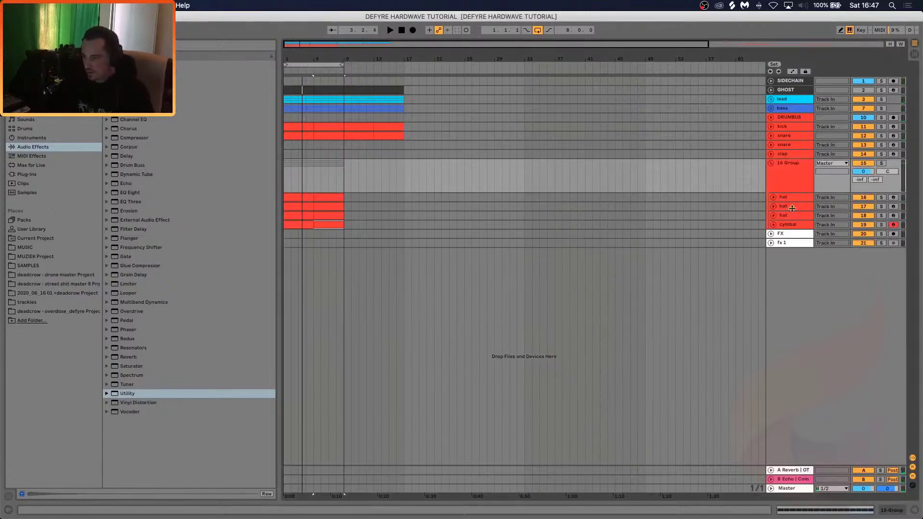
# Solo the new hat and cymbal group
pyautogui.click(792, 196)
pyautogui.doubleClick(784, 182)
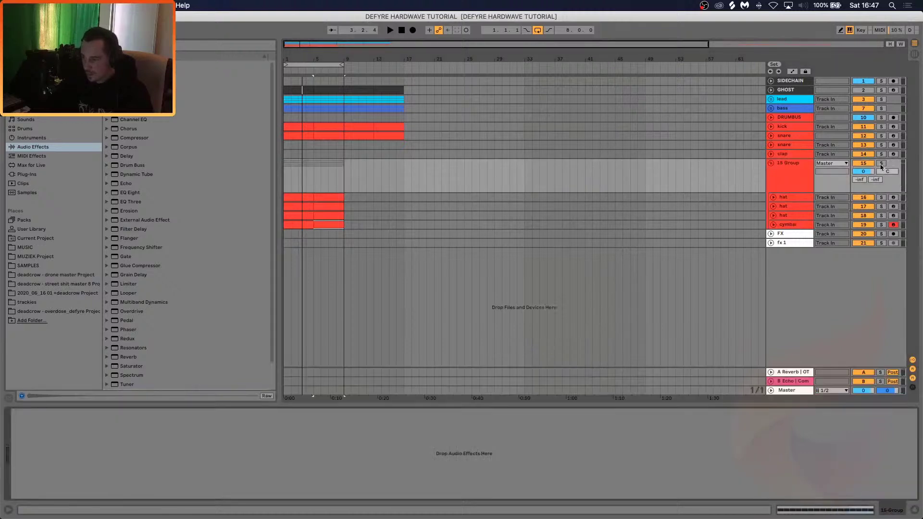
pyautogui.click(881, 165)
# Route the three hats and the cymbal to 15-Group, route the group's output to DRUMBUS, and fold the tracks
pyautogui.click(792, 199)
pyautogui.keyDown('shift'); pyautogui.click(791, 224); pyautogui.keyUp('shift')
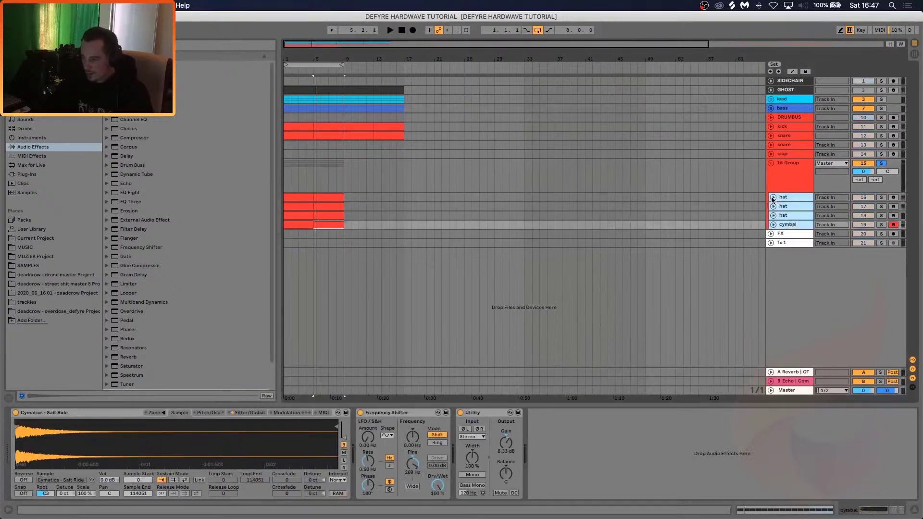
pyautogui.click(773, 197)
pyautogui.click(831, 219)
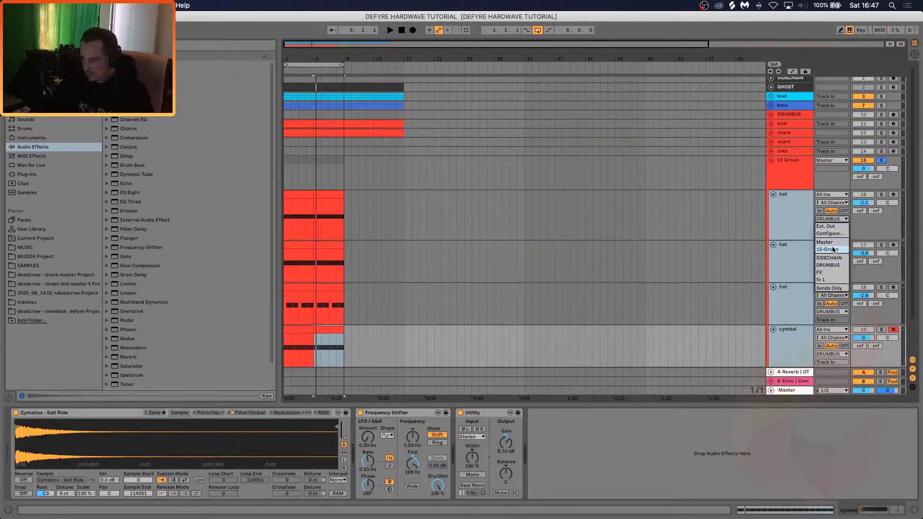
pyautogui.click(827, 250)
pyautogui.click(831, 160)
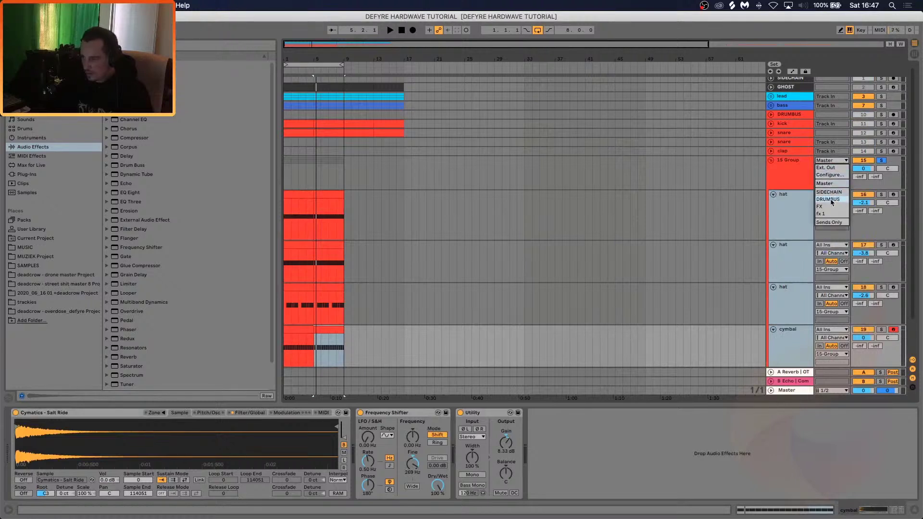
pyautogui.click(829, 201)
pyautogui.click(773, 194)
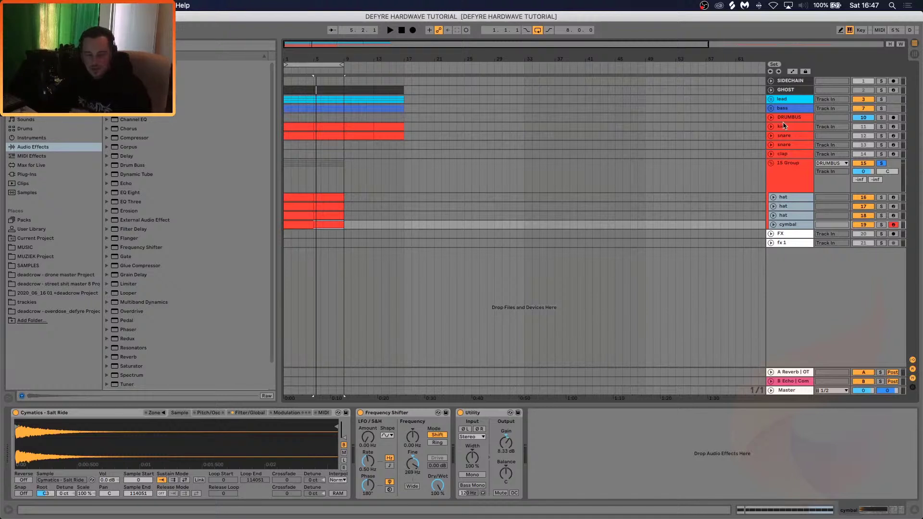
# Add a Reverb to the soloed group with High quality, about 2.41 s decay, 6 dB reflect and diffuse levels, and 25% dry/wet
pyautogui.press('space')
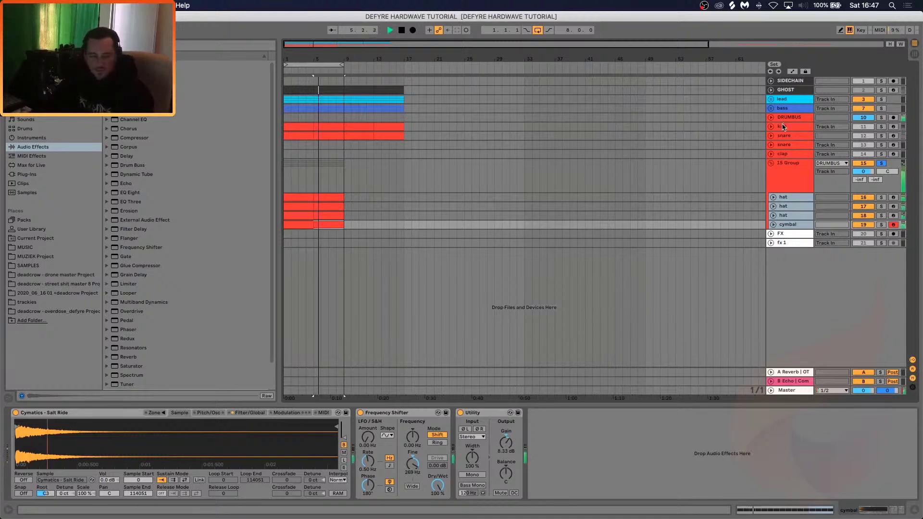
pyautogui.click(790, 178)
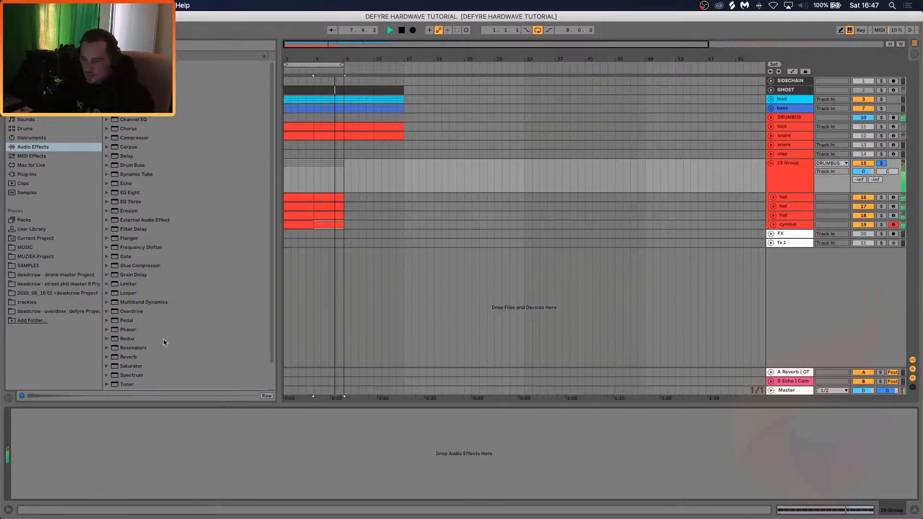
pyautogui.moveTo(128, 357); pyautogui.dragTo(140, 423)
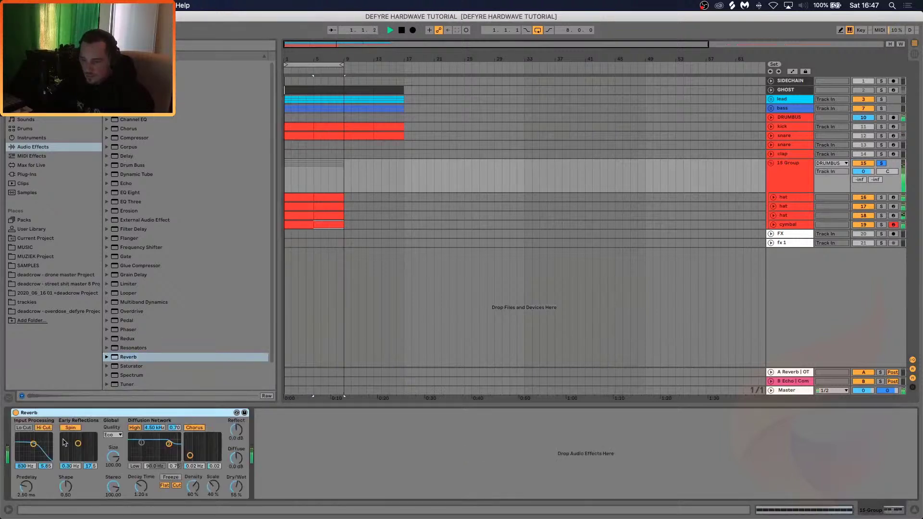
pyautogui.click(113, 434)
pyautogui.click(118, 460)
pyautogui.moveTo(141, 487); pyautogui.dragTo(141, 474)
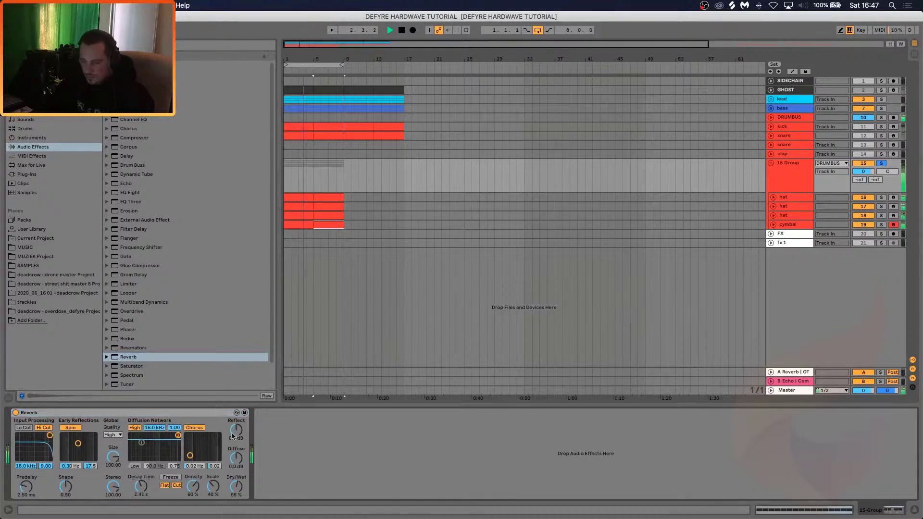
pyautogui.moveTo(236, 459); pyautogui.dragTo(236, 435)
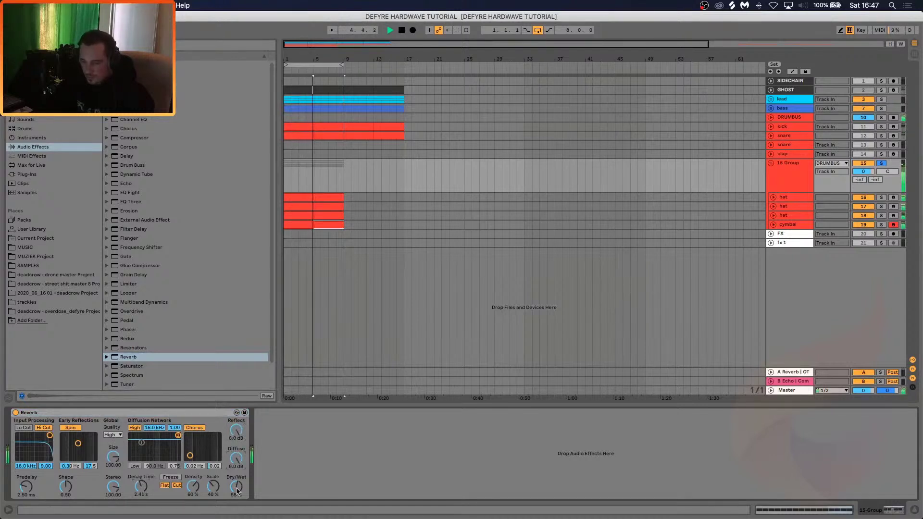
pyautogui.moveTo(236, 487); pyautogui.dragTo(236, 503)
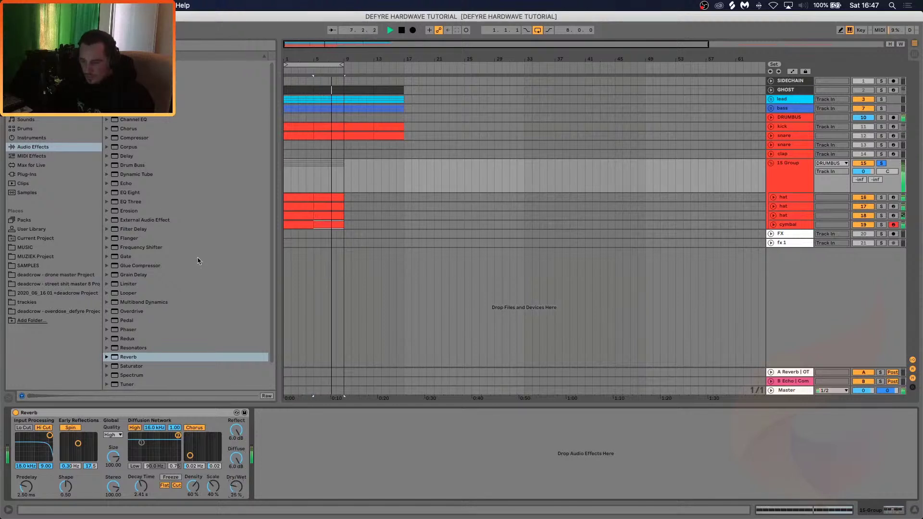
# Add a Compressor after the Reverb with a threshold of about -21.5 dB and an output gain of about 5.62 dB
pyautogui.moveTo(134, 138); pyautogui.dragTo(320, 450)
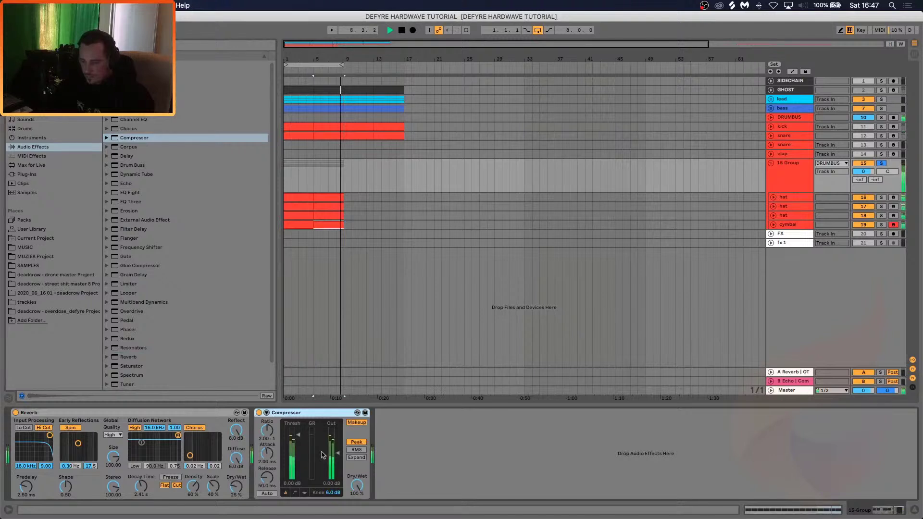
pyautogui.click(306, 492)
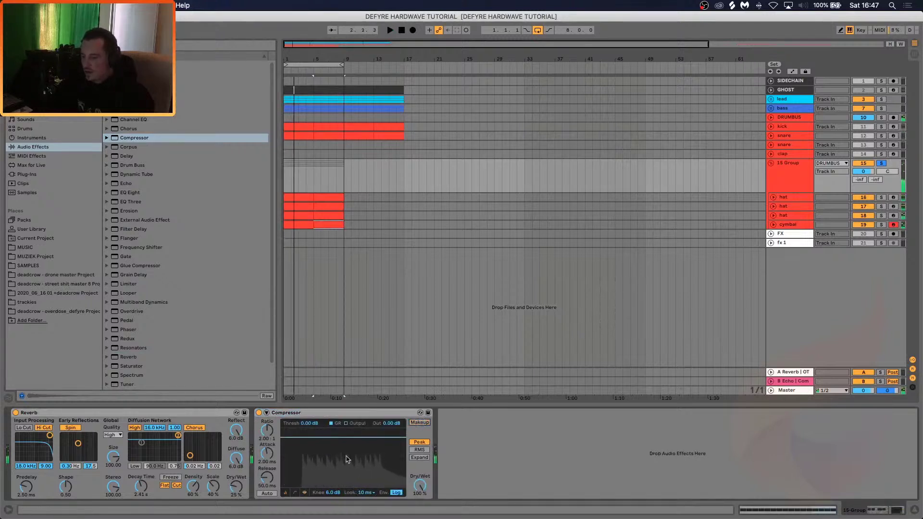
pyautogui.moveTo(309, 423); pyautogui.dragTo(309, 463)
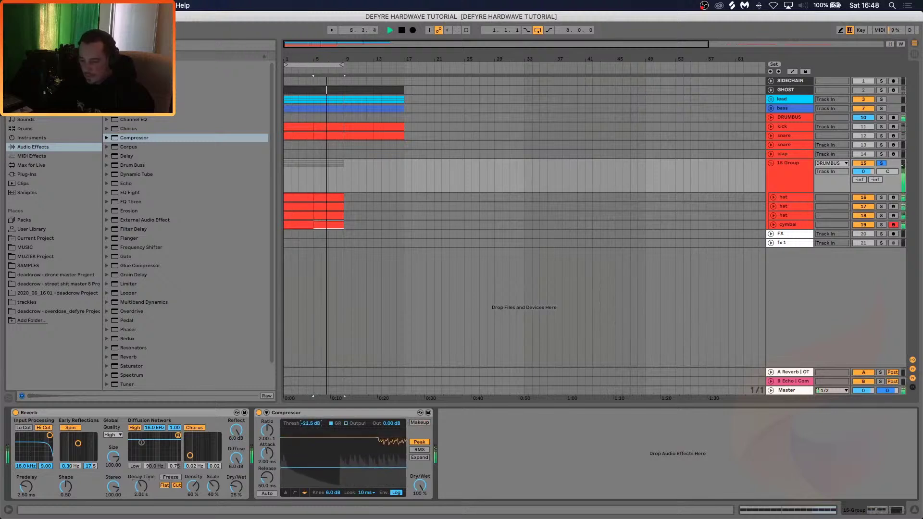
pyautogui.moveTo(394, 426); pyautogui.dragTo(394, 415)
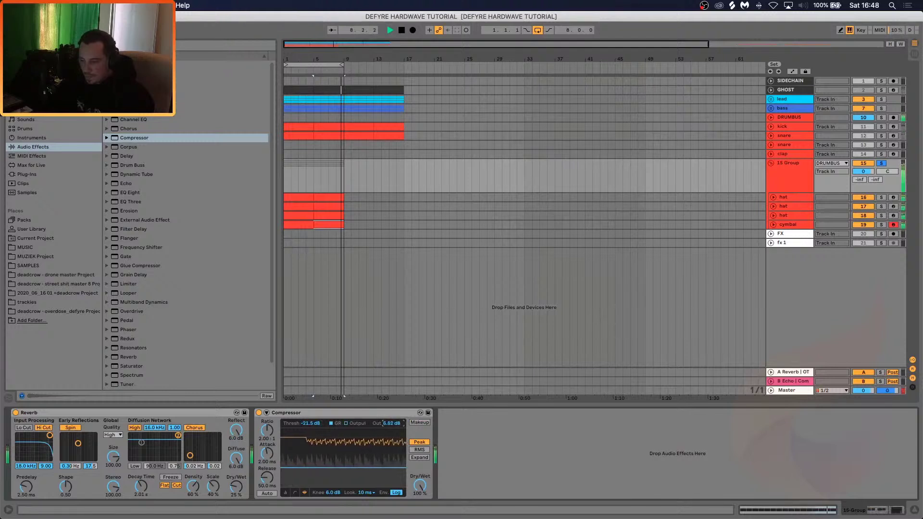
# Unfold the cymbal track and lower its volume to about -4.2 dB
pyautogui.click(773, 224)
pyautogui.moveTo(863, 233); pyautogui.dragTo(863, 240)
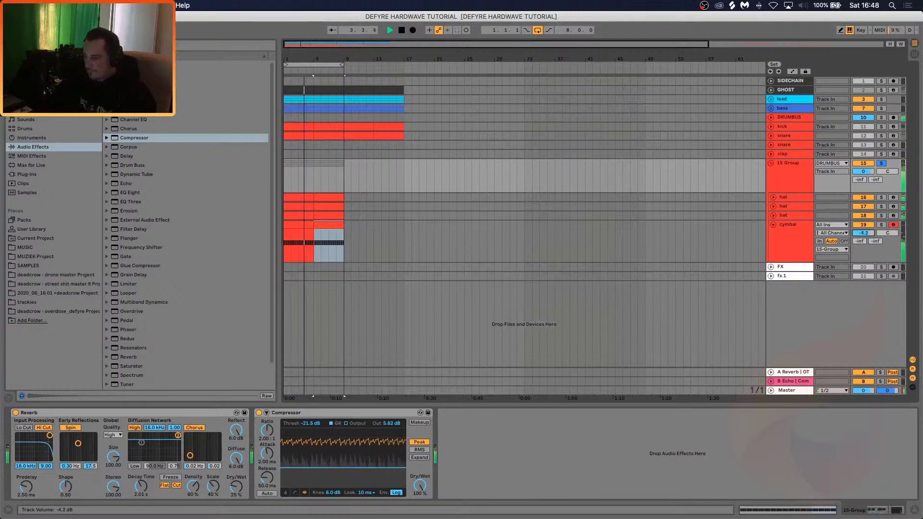
# Add an EQ Eight to the group, cutting about 3.1 dB near 7.4 kHz and boosting the highs near 15.6 kHz
pyautogui.click(802, 182)
pyautogui.moveTo(130, 193); pyautogui.dragTo(612, 454)
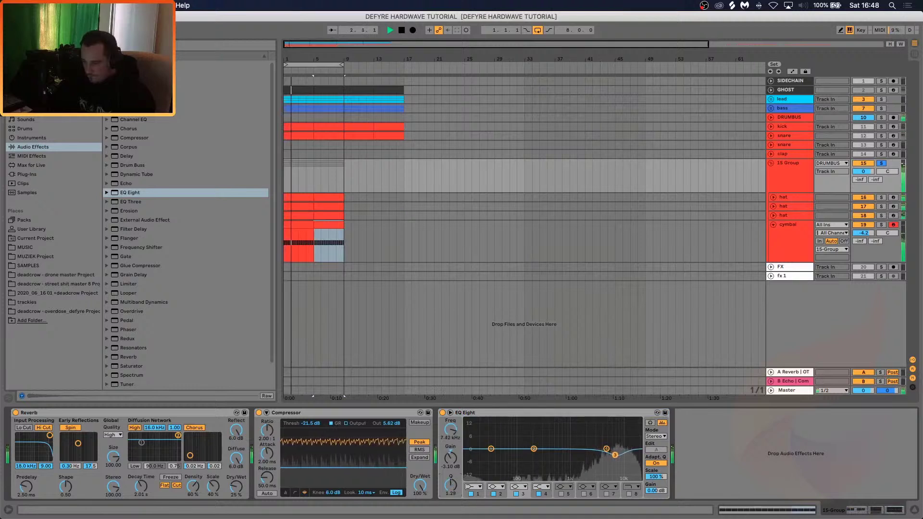
pyautogui.moveTo(543, 451); pyautogui.dragTo(631, 444)
# Add a Saturator after the EQ Eight with Soft Clip on, about 4.57 dB drive, and about -3.14 dB output
pyautogui.moveTo(126, 366); pyautogui.dragTo(748, 451)
pyautogui.click(832, 439)
pyautogui.moveTo(834, 458); pyautogui.dragTo(834, 465)
pyautogui.moveTo(686, 434); pyautogui.dragTo(687, 437)
pyautogui.moveTo(834, 458); pyautogui.dragTo(834, 460)
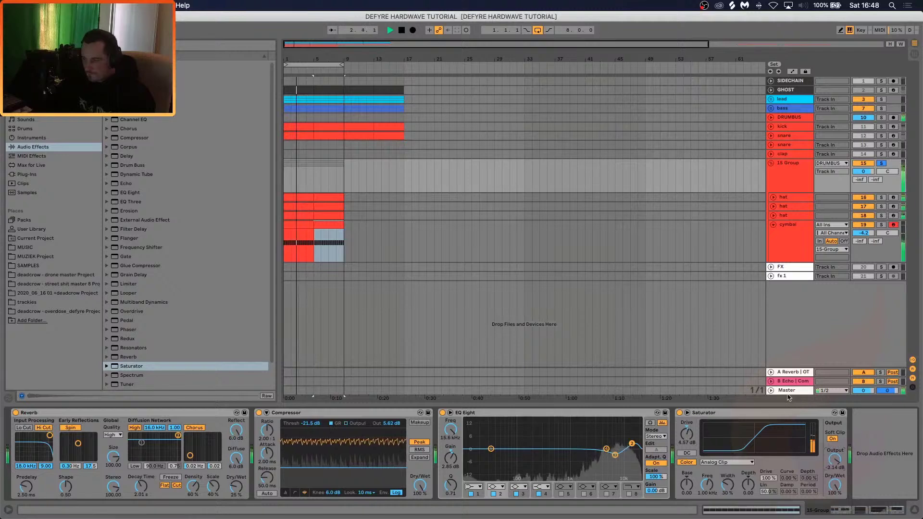
# Unfold the third hat track and lower its volume to about -8.1 dB
pyautogui.click(794, 243)
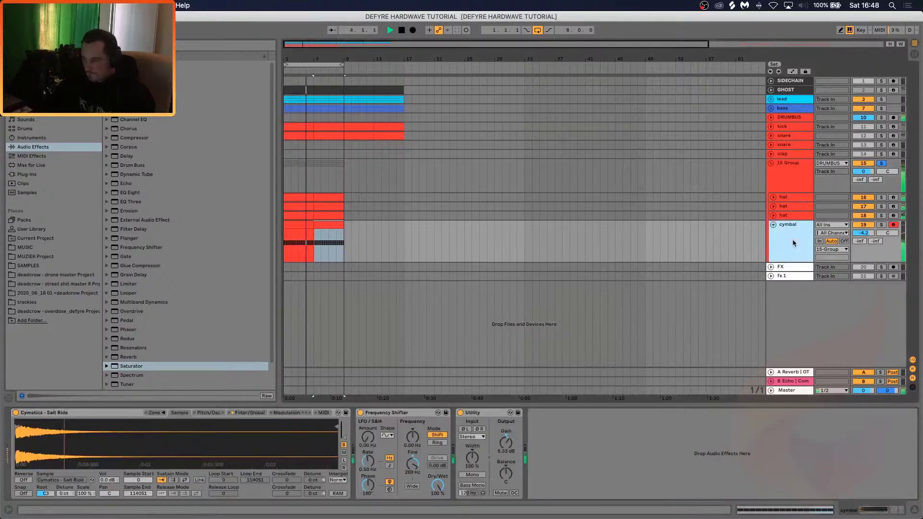
pyautogui.click(773, 216)
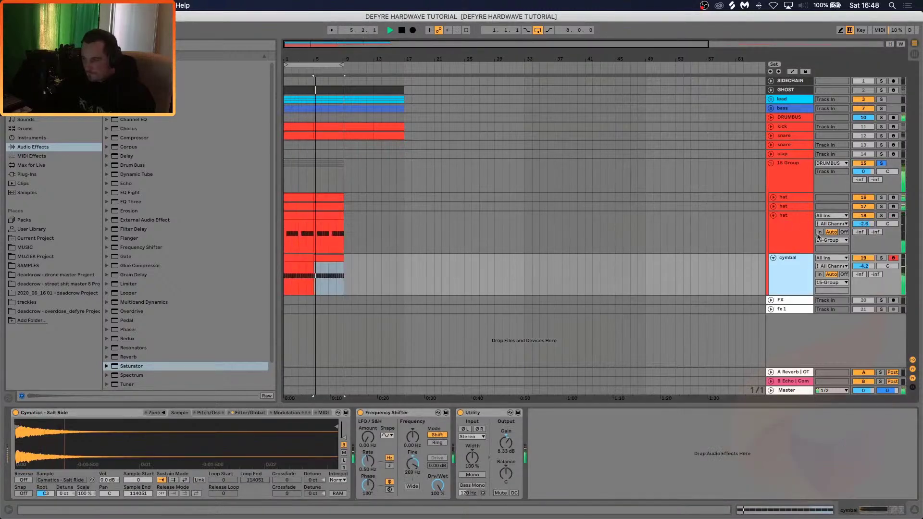
pyautogui.moveTo(865, 224); pyautogui.dragTo(866, 231)
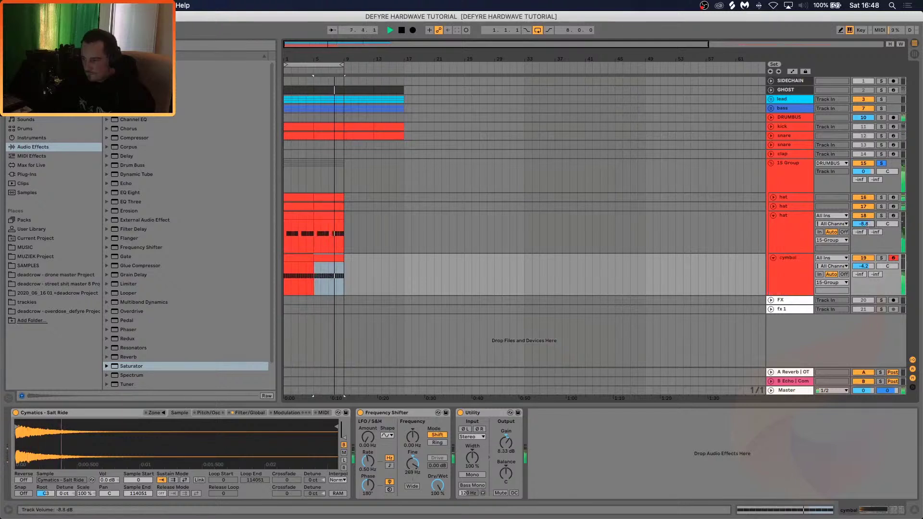
pyautogui.moveTo(870, 226); pyautogui.dragTo(869, 224)
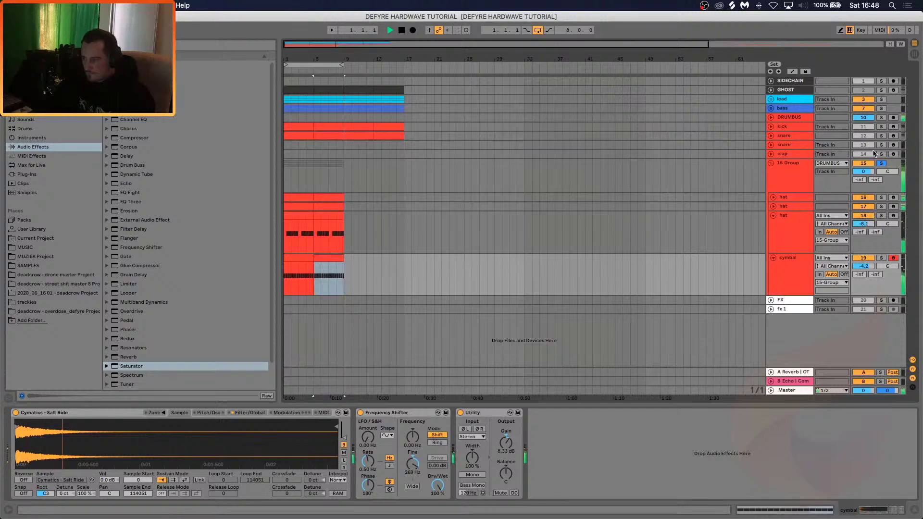
# Unsolo the hat and cymbal group, set its volume to about 0.5 dB, and fold the hat and cymbal tracks
pyautogui.click(881, 163)
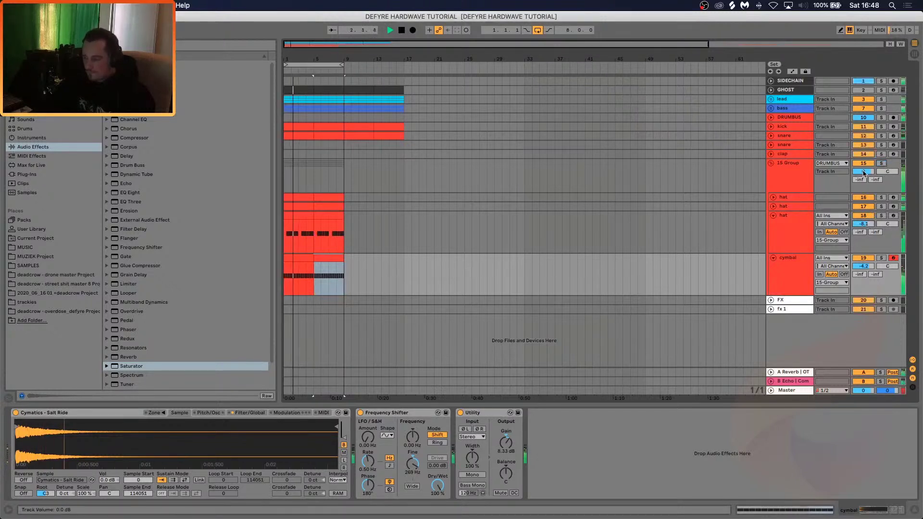
pyautogui.moveTo(867, 174); pyautogui.dragTo(867, 173)
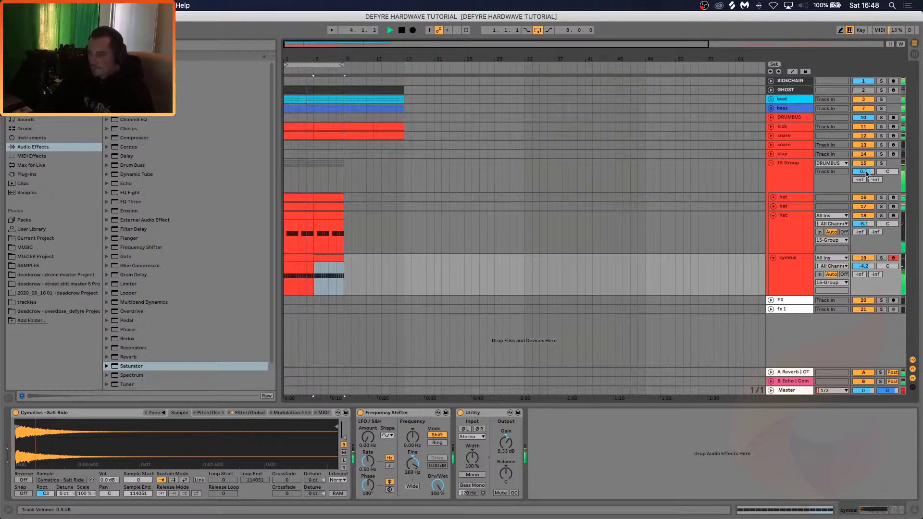
pyautogui.click(773, 216)
pyautogui.click(773, 224)
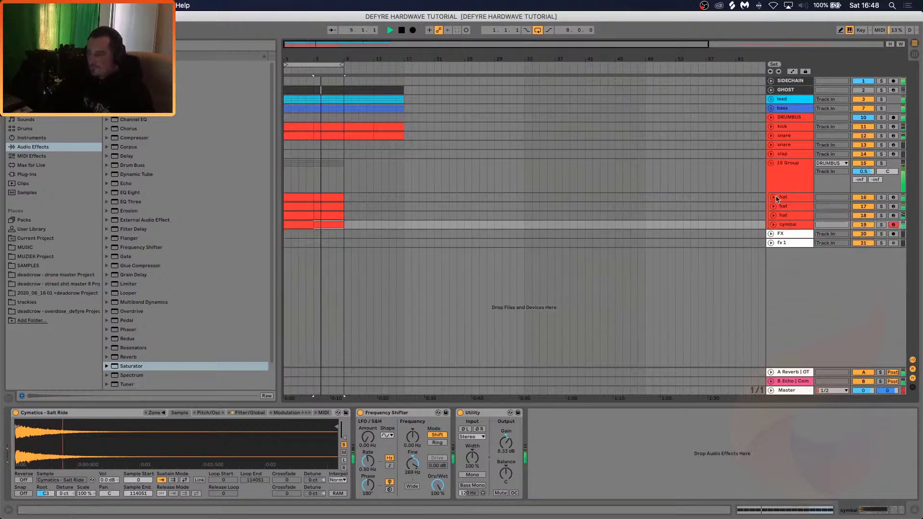
# Unfold the first snare track and change the hat and cymbal group's output to SIDECHAIN
pyautogui.click(780, 180)
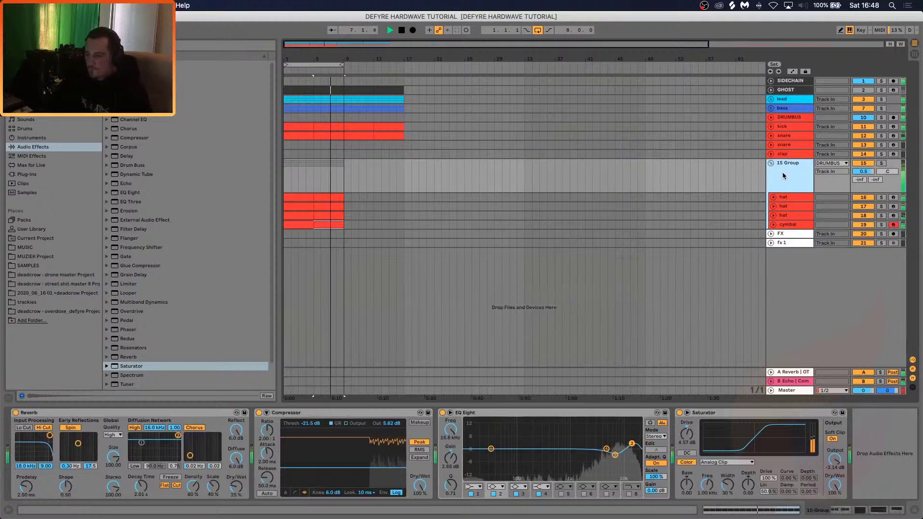
pyautogui.click(771, 137)
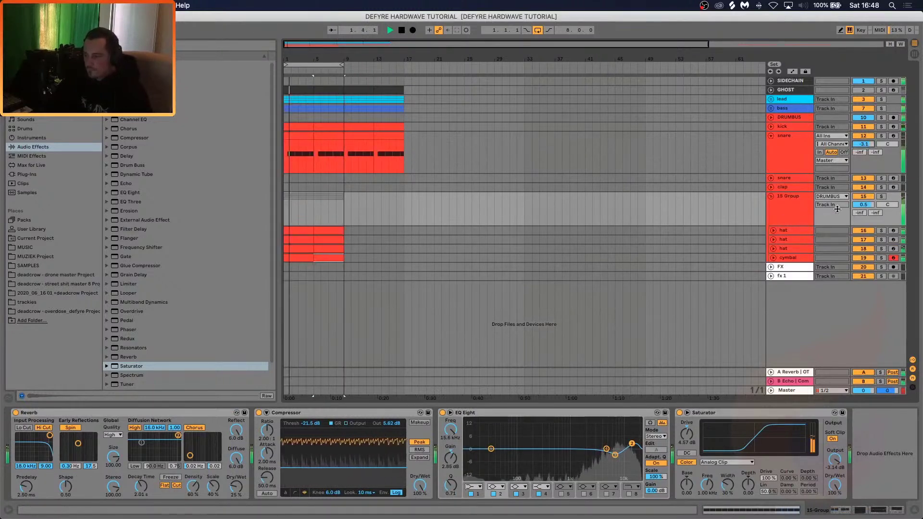
pyautogui.click(783, 208)
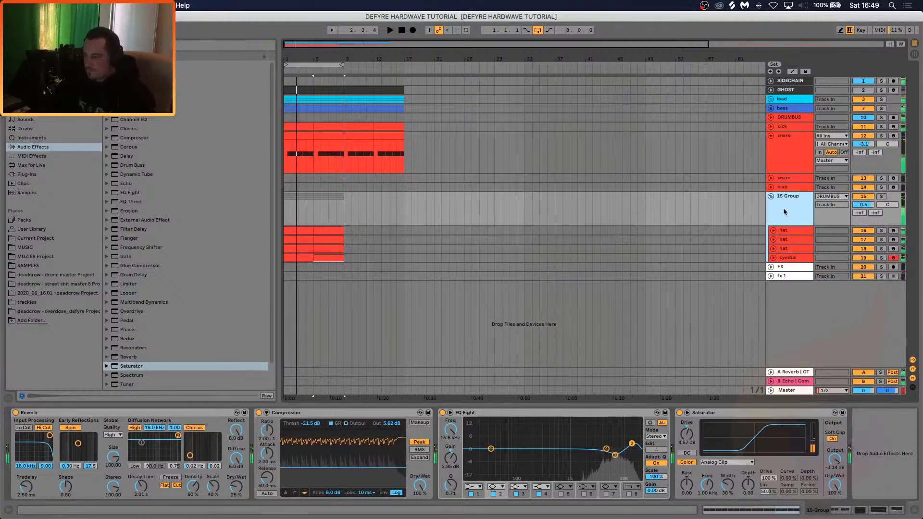
pyautogui.click(833, 197)
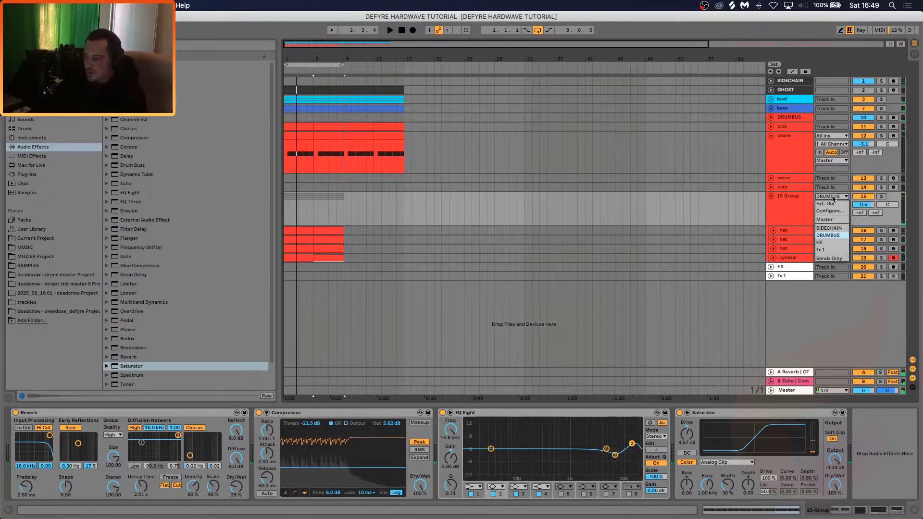
pyautogui.click(831, 227)
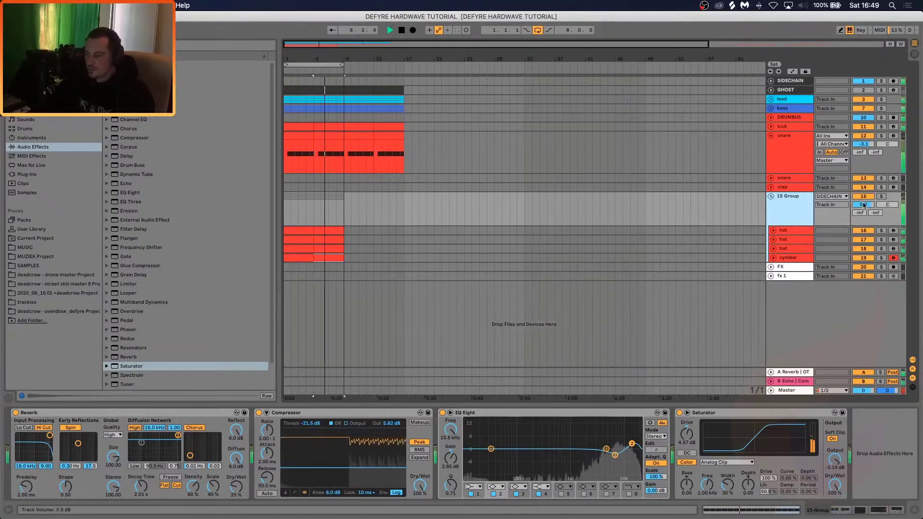
# Add a second EQ Eight before the hat and cymbal group's Saturator, with a high shelf boost of about 4.8 dB near 12.9 kHz
pyautogui.moveTo(864, 205); pyautogui.dragTo(863, 207)
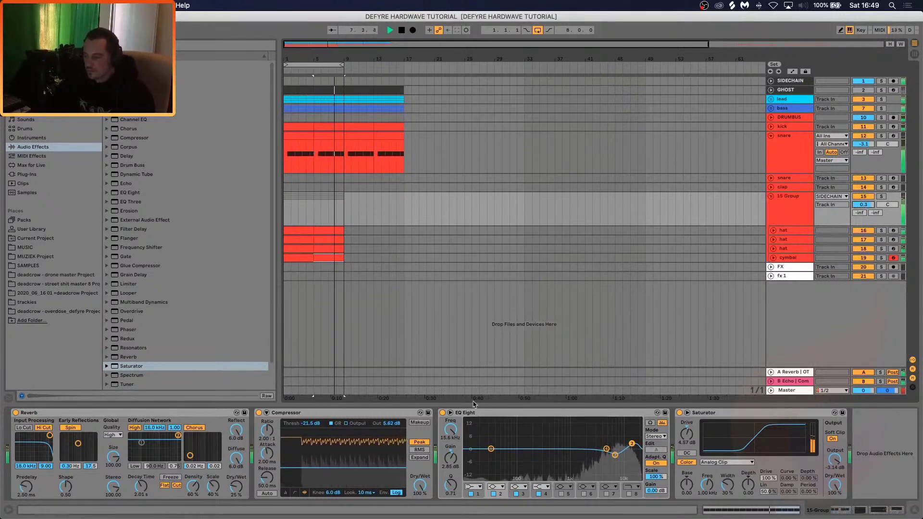
pyautogui.moveTo(132, 193); pyautogui.dragTo(713, 436)
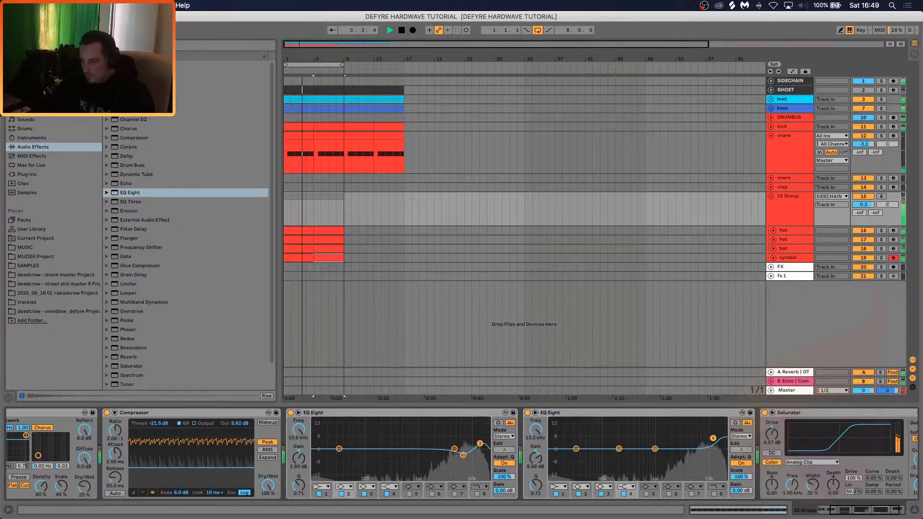
# Unfold the cymbal track and set its volume to about -0.5 dB, and lower the hat and cymbal group to about -1.2 dB
pyautogui.doubleClick(863, 205)
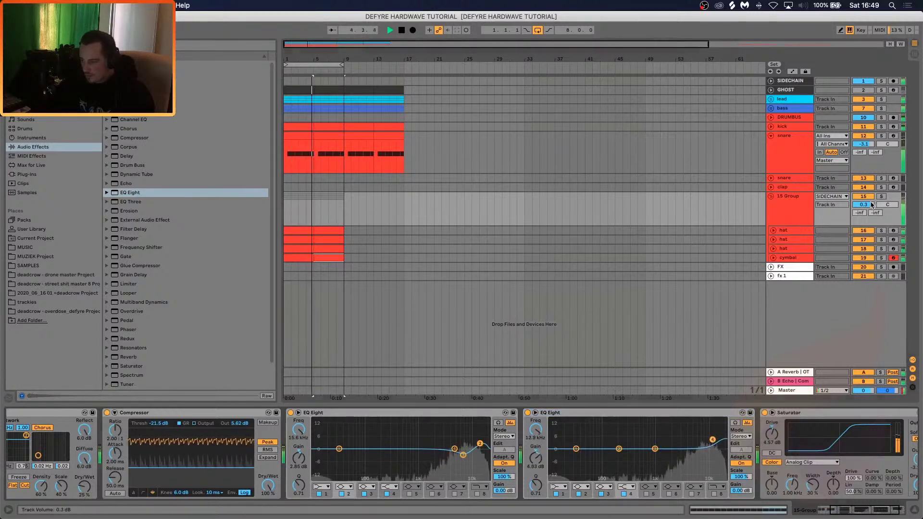
pyautogui.click(773, 258)
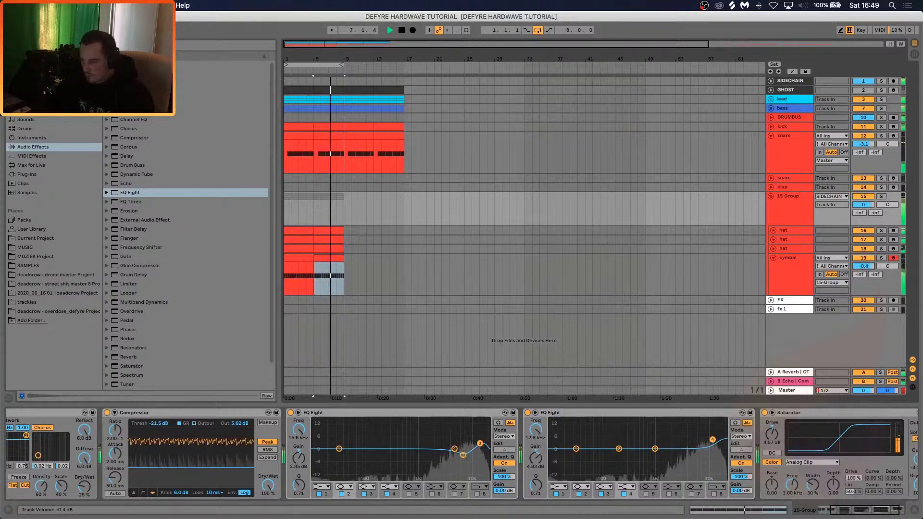
pyautogui.moveTo(865, 266); pyautogui.dragTo(865, 267)
pyautogui.moveTo(864, 205); pyautogui.dragTo(864, 207)
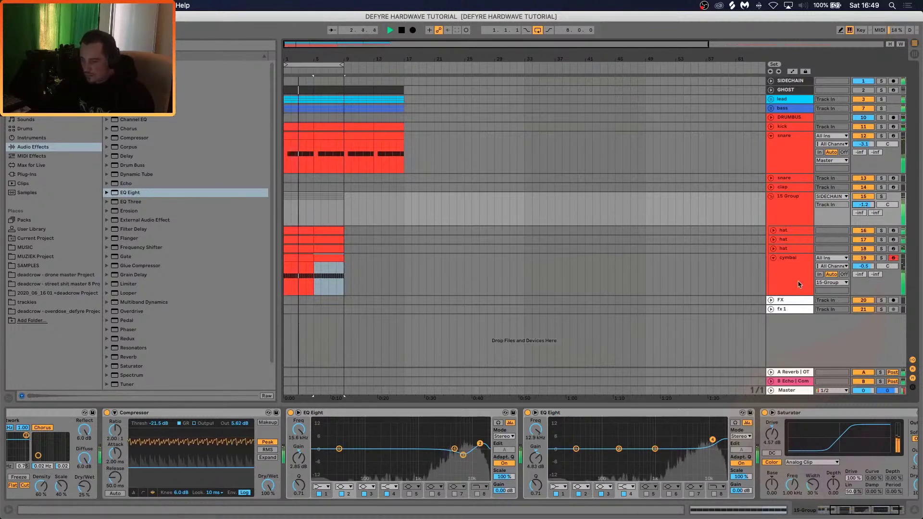
# Fold the hat and cymbal group and the first snare track, and duplicate the group's eight bars so they run to bar 17
pyautogui.click(771, 196)
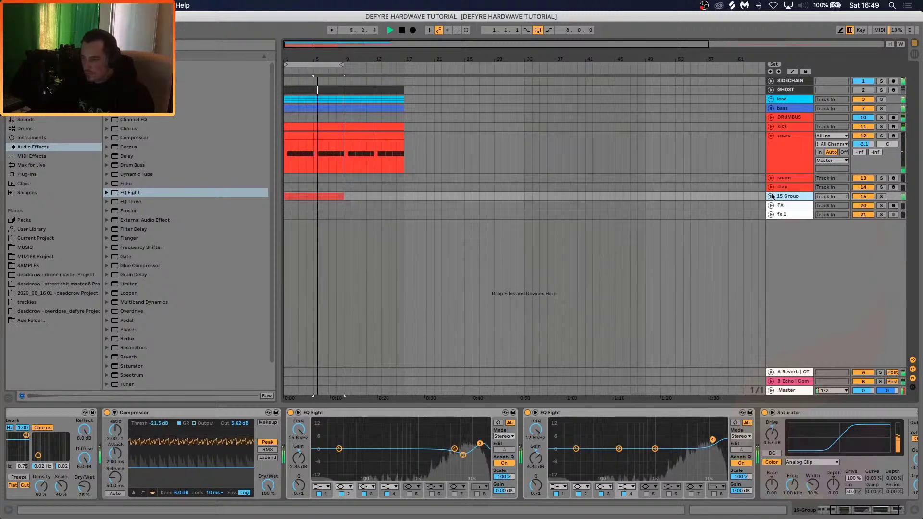
pyautogui.click(787, 148)
pyautogui.click(770, 136)
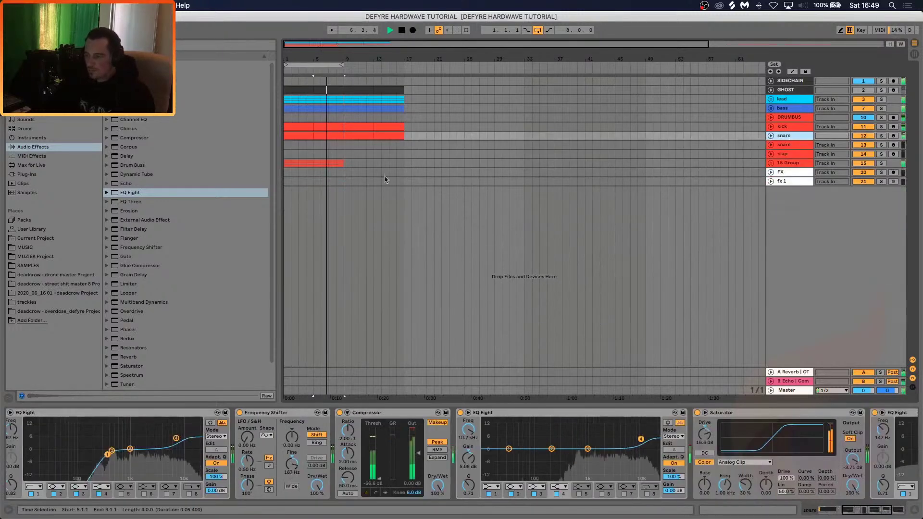
pyautogui.moveTo(345, 165); pyautogui.dragTo(285, 166)
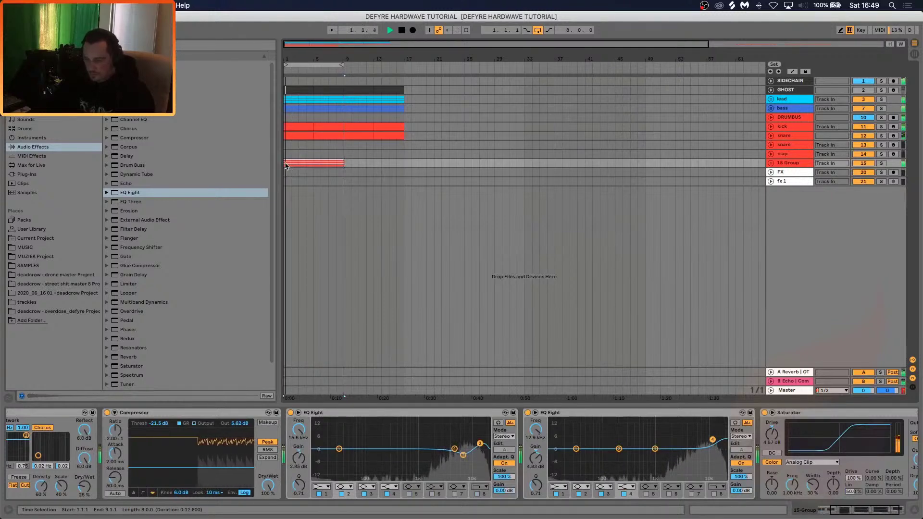
# Set the bass group's volume to about -3.2 dB and add an EQ Eight before its Saturator, boosting the highs about 6.07 dB at 8.43 kHz
pyautogui.click(770, 109)
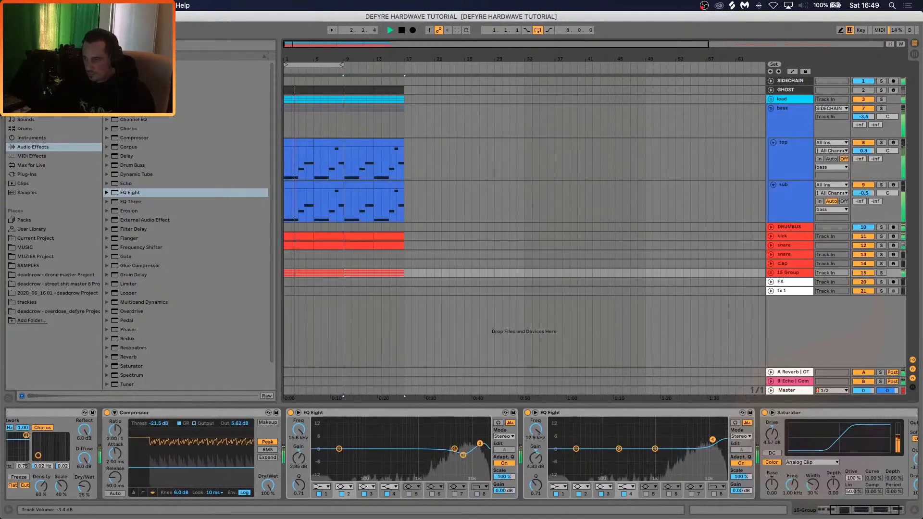
pyautogui.click(770, 119)
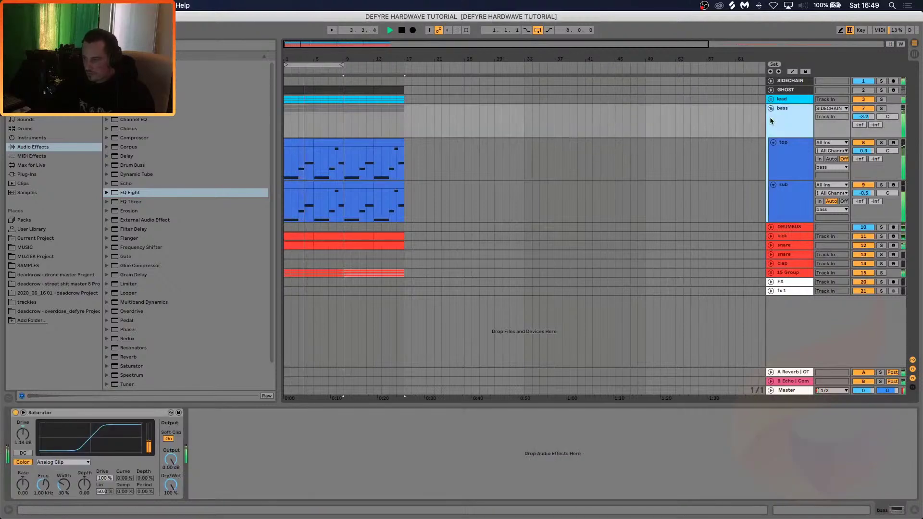
pyautogui.click(39, 464)
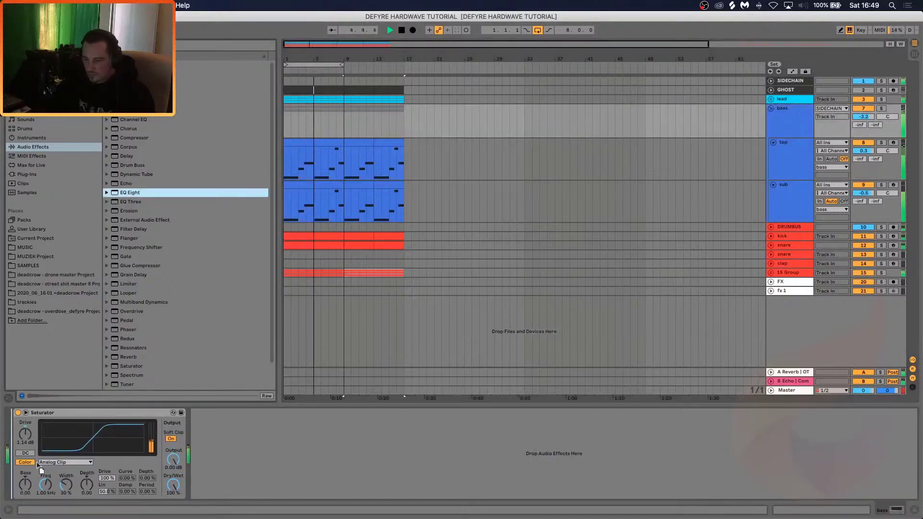
pyautogui.moveTo(37, 465); pyautogui.dragTo(38, 465)
pyautogui.moveTo(180, 448); pyautogui.dragTo(191, 440)
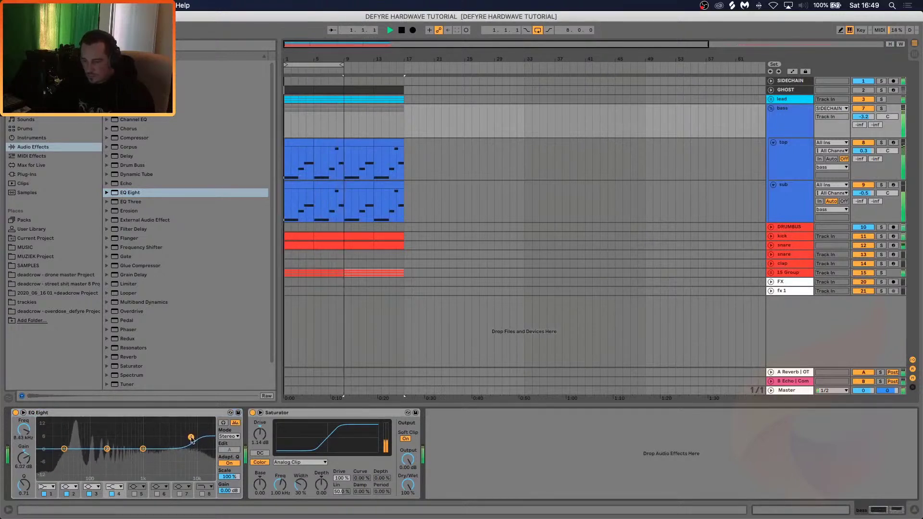
# Add an EQ Eight after the cymbal track's Utility and cut one band about -3.52 dB at 13.5 kHz with Q 2.82
pyautogui.click(789, 271)
pyautogui.click(771, 273)
pyautogui.click(788, 334)
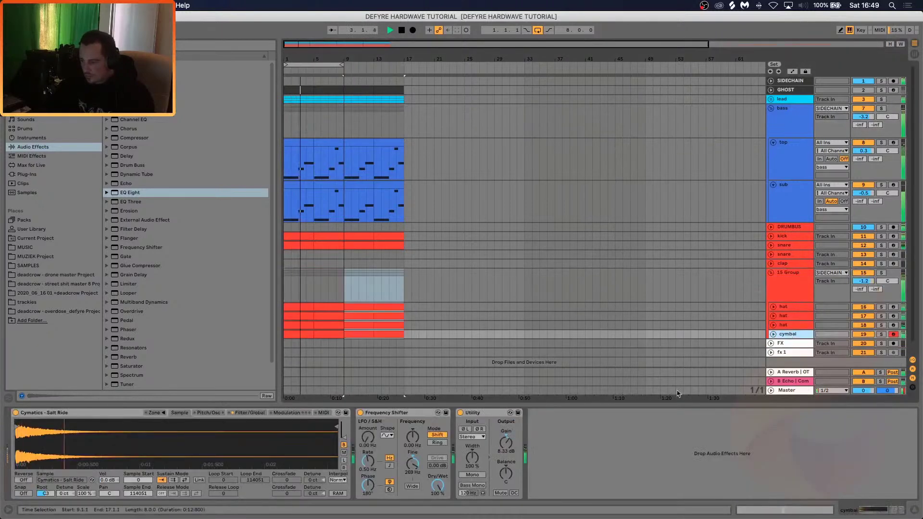
pyautogui.moveTo(126, 193); pyautogui.dragTo(649, 460)
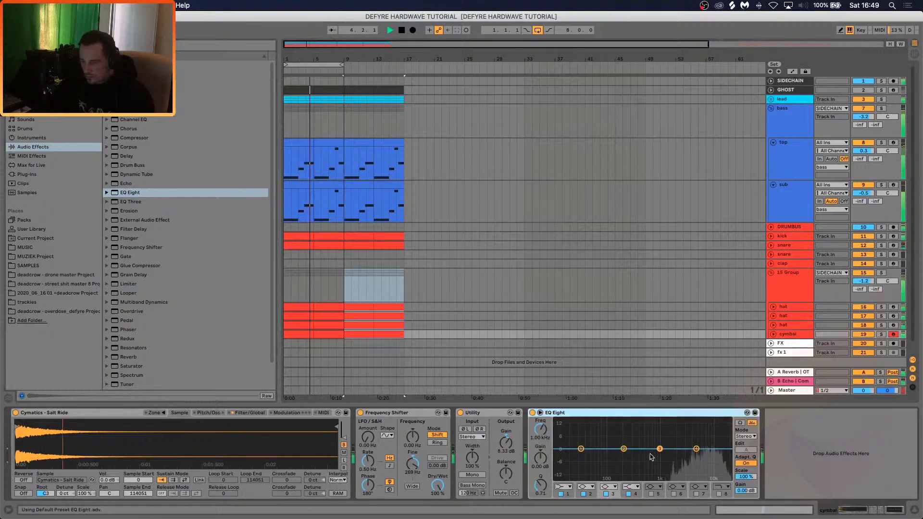
pyautogui.click(695, 449)
pyautogui.moveTo(624, 448); pyautogui.dragTo(665, 420)
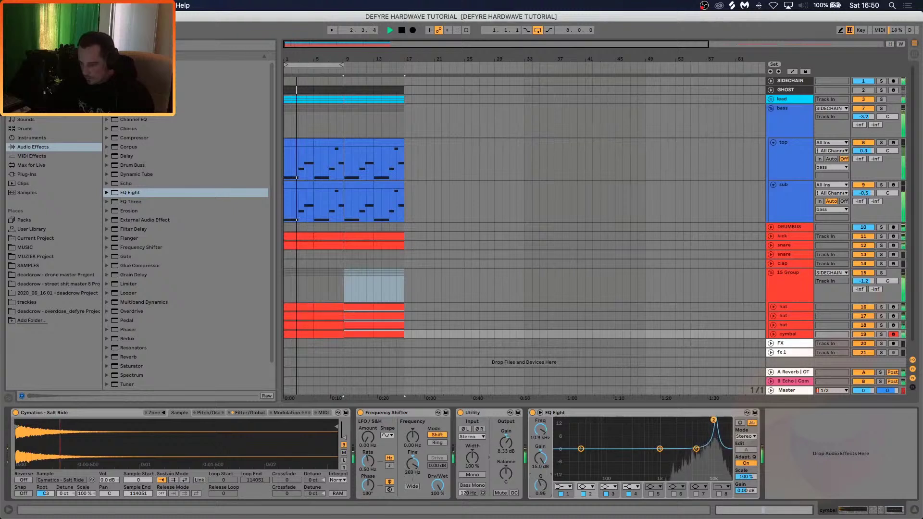
pyautogui.moveTo(540, 457); pyautogui.dragTo(542, 482)
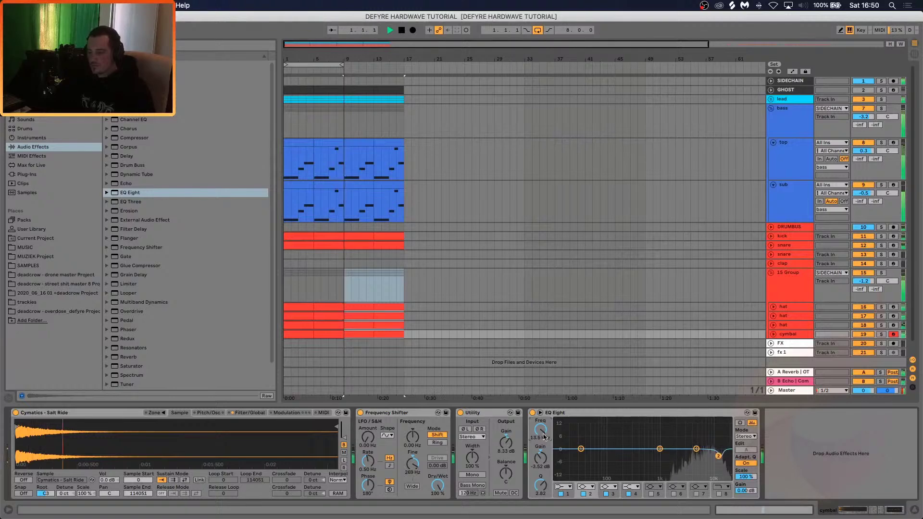
# Unfold the kick track to check its volume setting
pyautogui.click(771, 236)
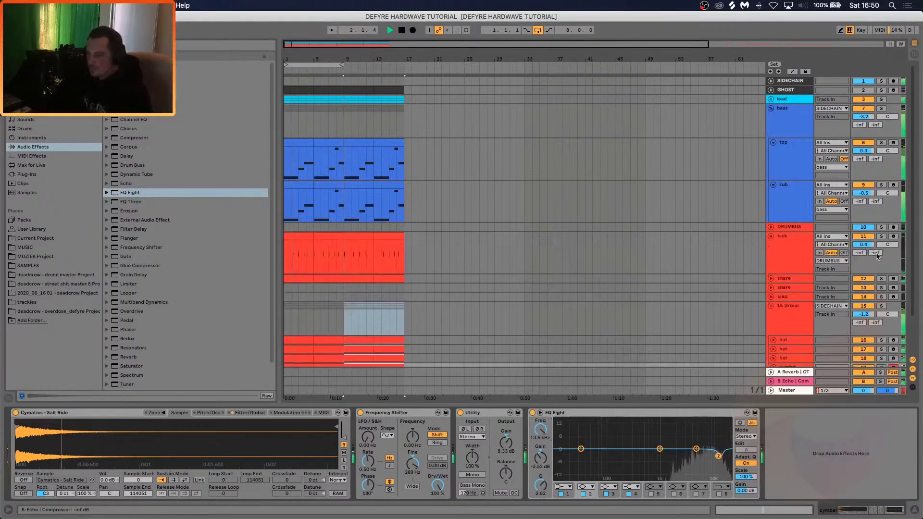
pyautogui.click(864, 245)
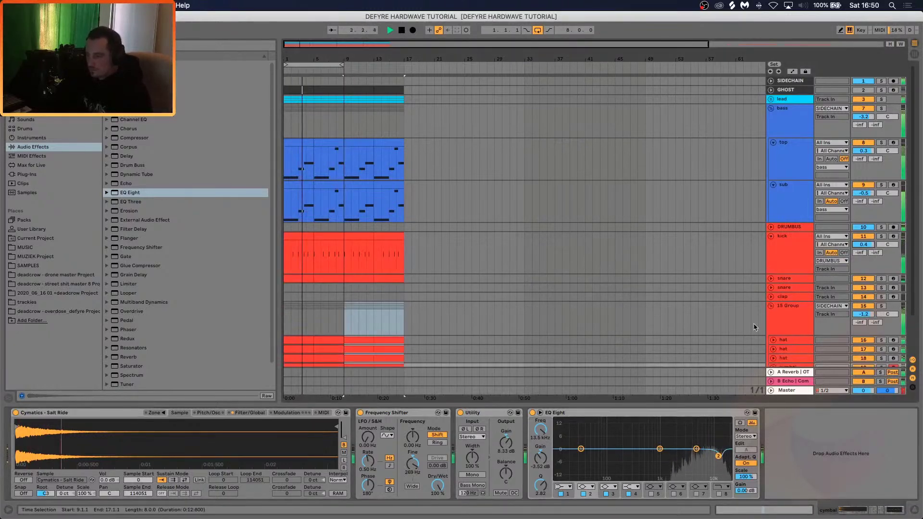
# Solo the second hat track, add an Auto Pan with a synced 1/2 rate and about 61.1% amount, and unsolo it
pyautogui.scroll(-2, 721, 317)
pyautogui.click(290, 304)
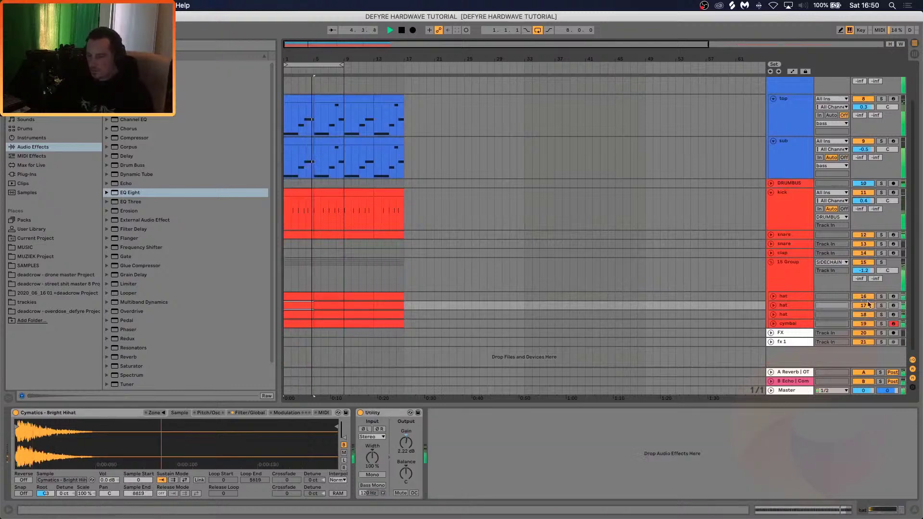
pyautogui.click(880, 305)
pyautogui.doubleClick(783, 306)
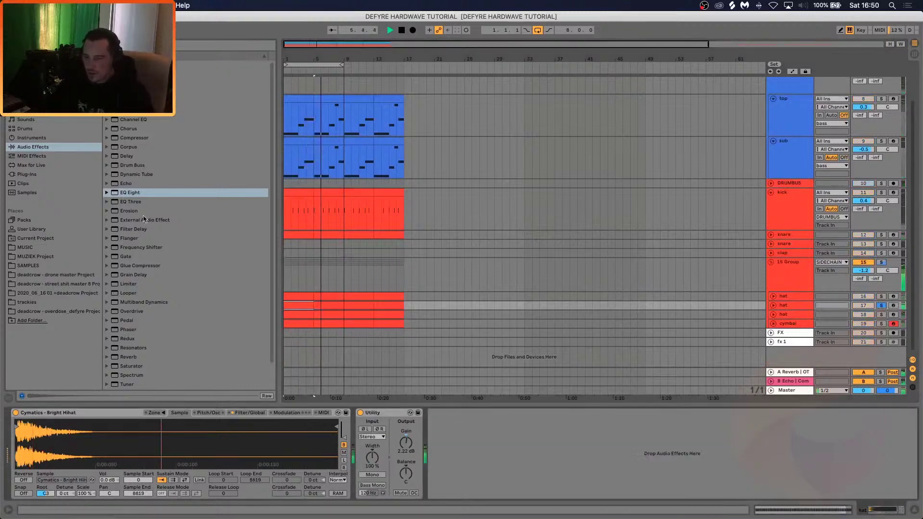
pyautogui.moveTo(144, 92)
pyautogui.mouseDown()
pyautogui.moveTo(308, 288)
pyautogui.moveTo(488, 447)
pyautogui.moveTo(463, 459)
pyautogui.moveTo(440, 448)
pyautogui.moveTo(440, 432)
pyautogui.mouseUp()
pyautogui.click(464, 490)
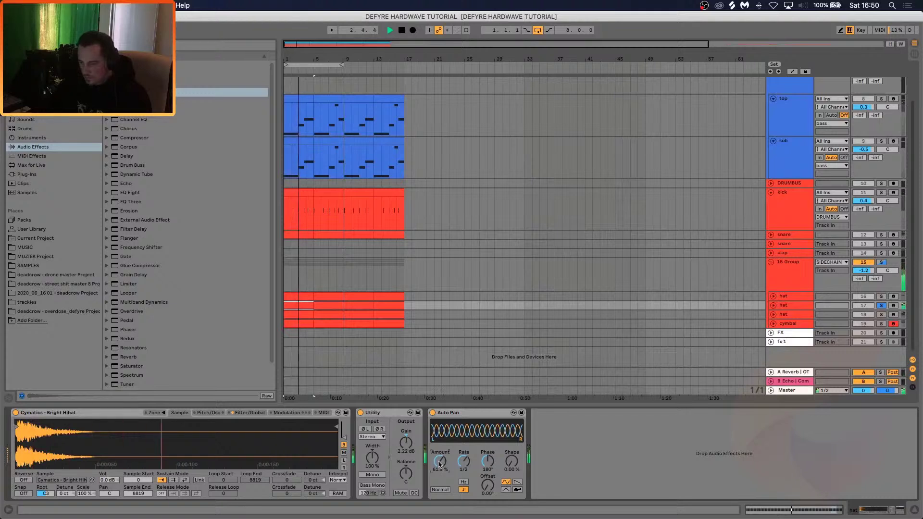
pyautogui.click(881, 306)
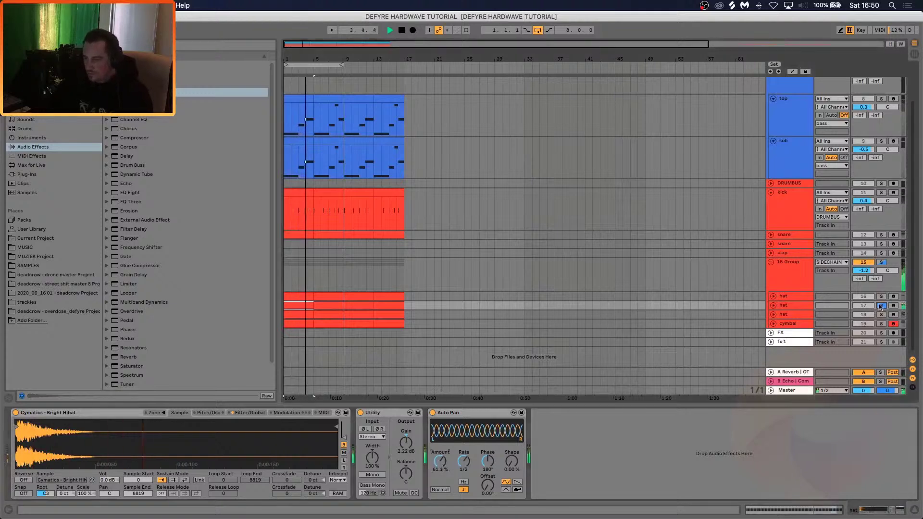
# Lower the second hat track's volume to about -1.9 dB and fold the hat and cymbal group
pyautogui.click(773, 306)
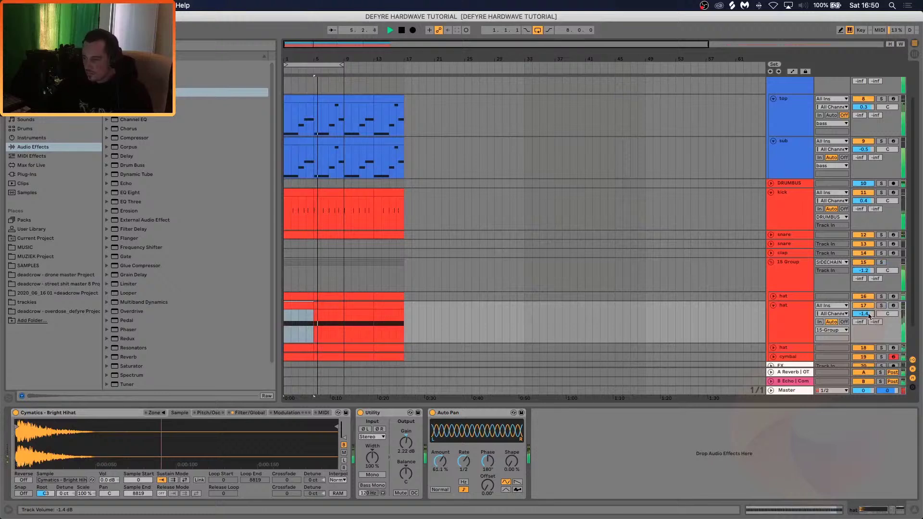
pyautogui.moveTo(869, 316); pyautogui.dragTo(867, 318)
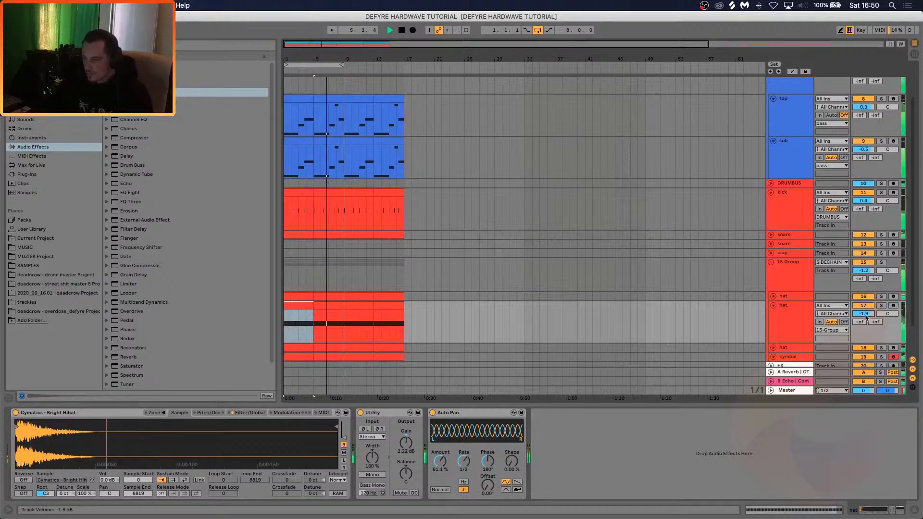
pyautogui.click(774, 306)
pyautogui.click(771, 264)
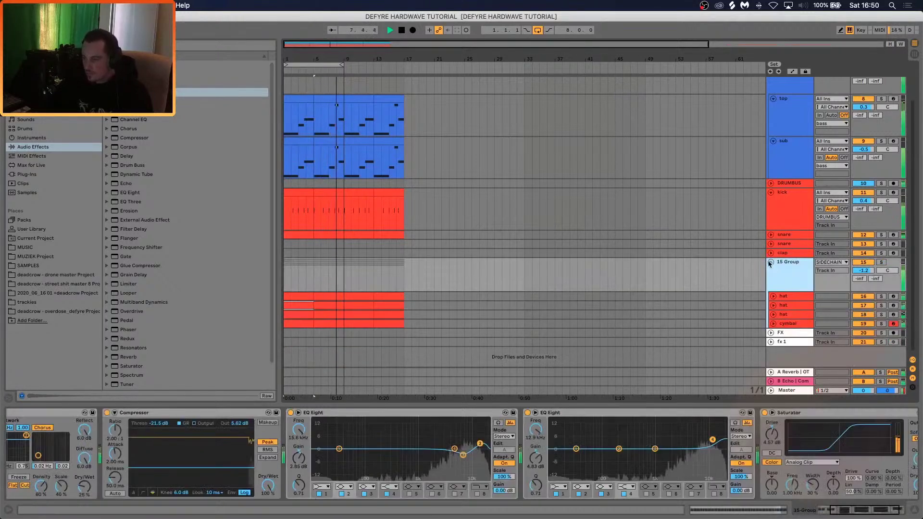
pyautogui.click(770, 262)
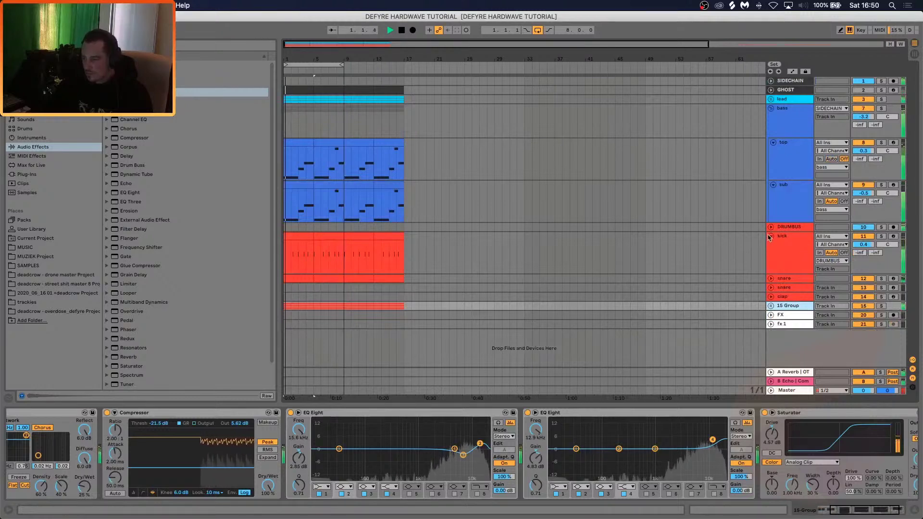
# Fold the kick, sub and top tracks and the bass group
pyautogui.click(770, 236)
pyautogui.click(773, 185)
pyautogui.click(774, 149)
pyautogui.click(773, 143)
pyautogui.click(774, 128)
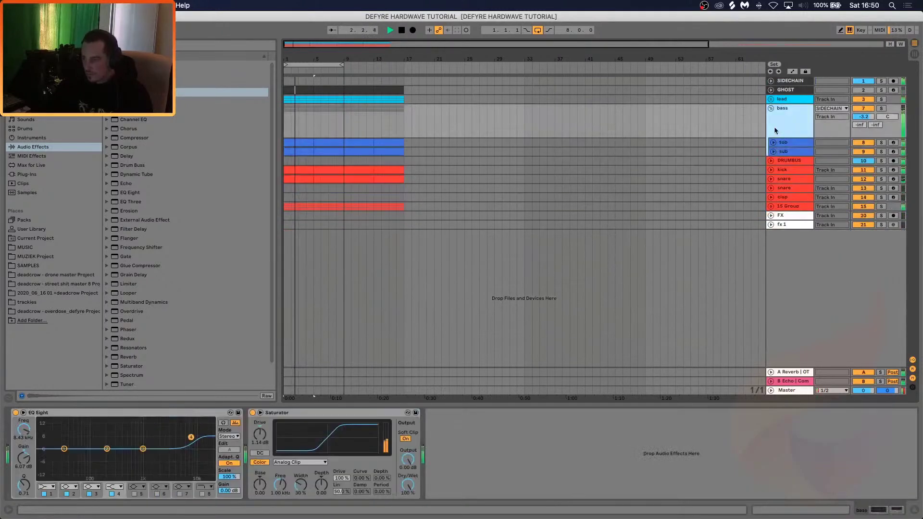
pyautogui.click(770, 108)
# Unfold the first snare track and lower its volume to about -4.5 dB
pyautogui.click(771, 135)
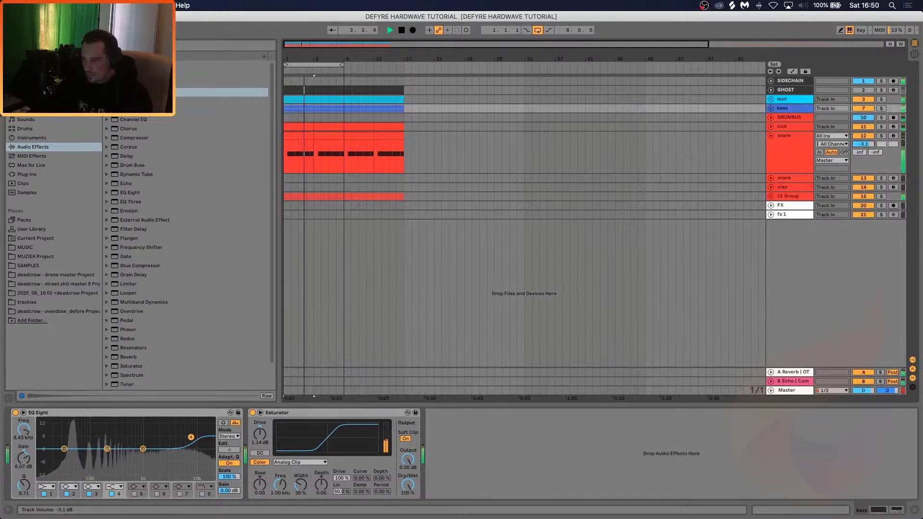
pyautogui.moveTo(863, 144); pyautogui.dragTo(866, 145)
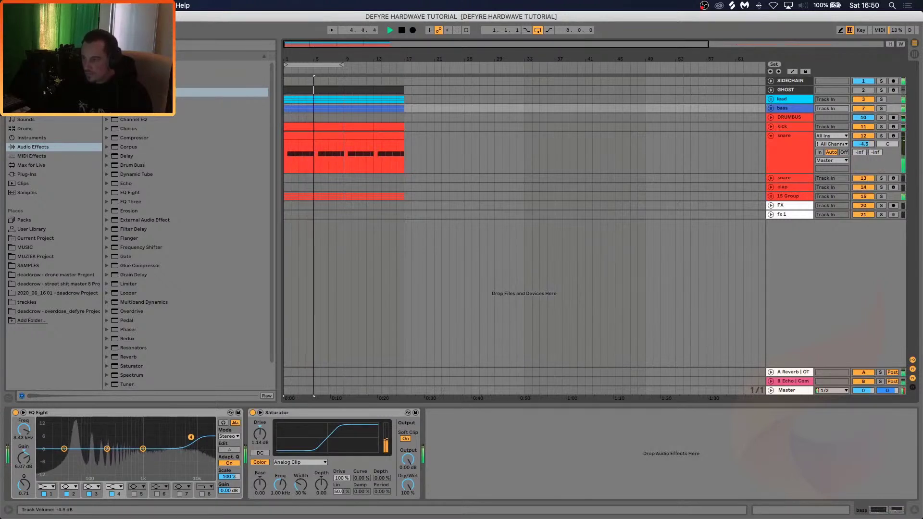
# Unfold the lead group, set its volume to 0 dB, and set its EQ Eight low-cut band to about 152 Hz
pyautogui.click(771, 99)
pyautogui.moveTo(869, 108); pyautogui.dragTo(868, 107)
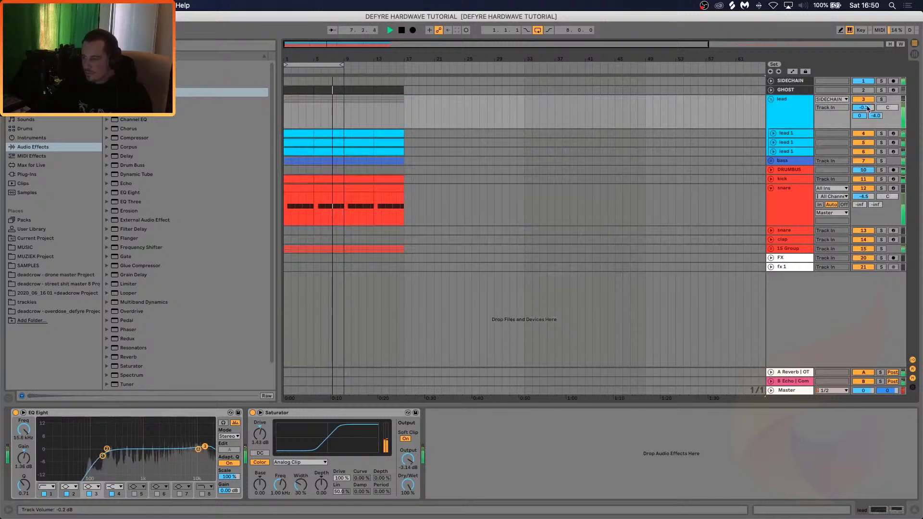
pyautogui.click(772, 113)
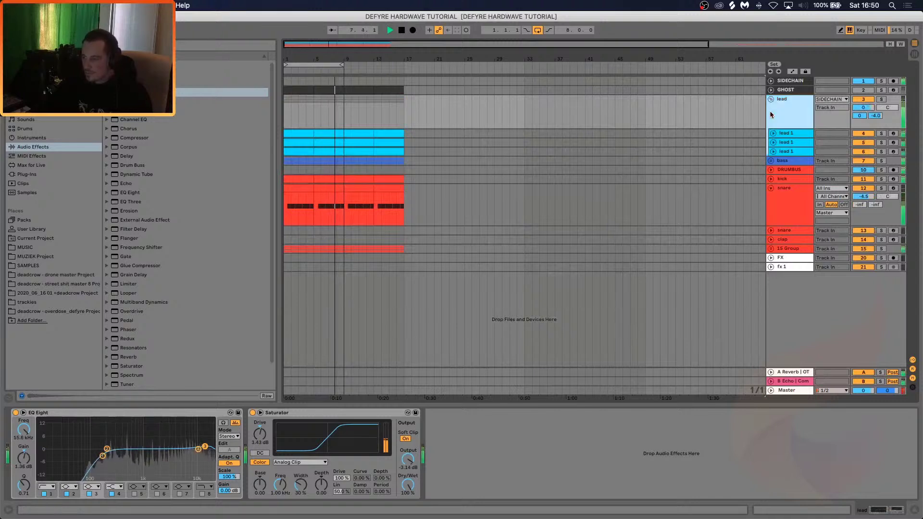
pyautogui.click(105, 455)
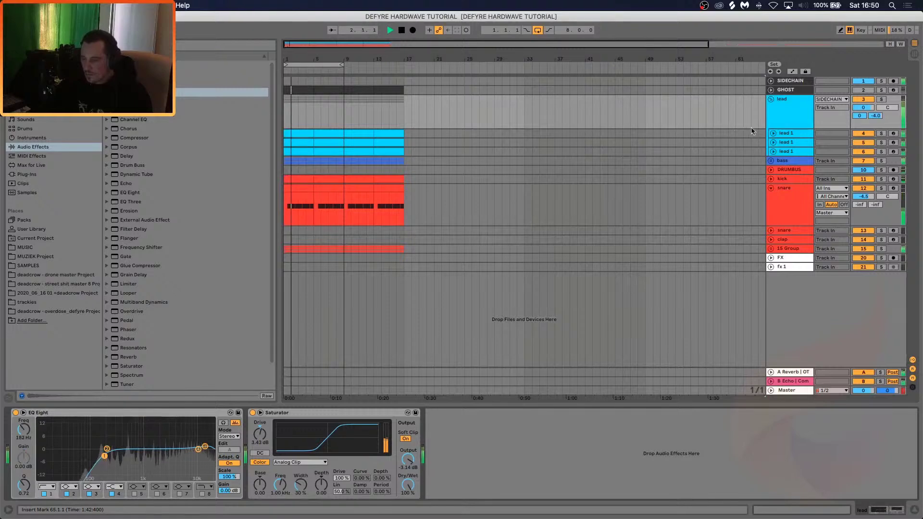
# Unfold the second lead 1 track, audition it soloed with its Spire synth window open, and unsolo it
pyautogui.click(781, 143)
pyautogui.click(773, 142)
pyautogui.press('space')
pyautogui.click(880, 142)
pyautogui.click(770, 169)
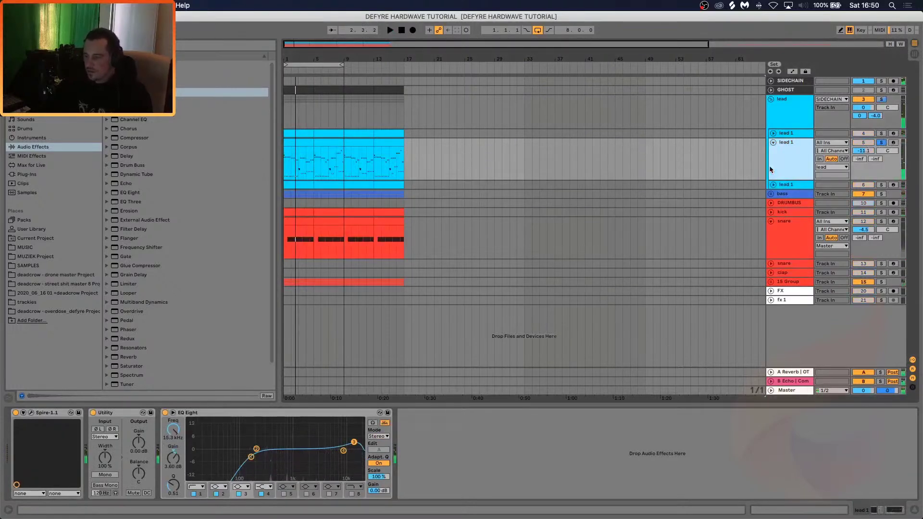
pyautogui.click(31, 413)
pyautogui.press('space')
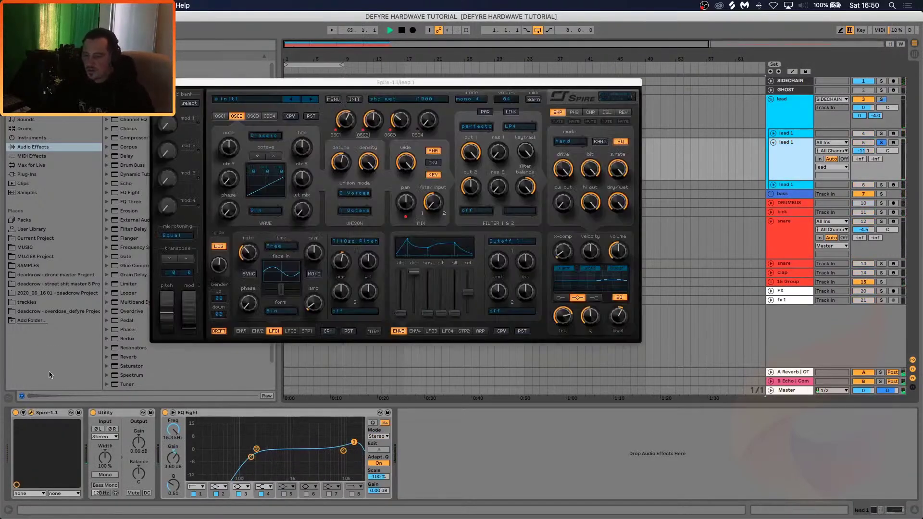
pyautogui.click(881, 143)
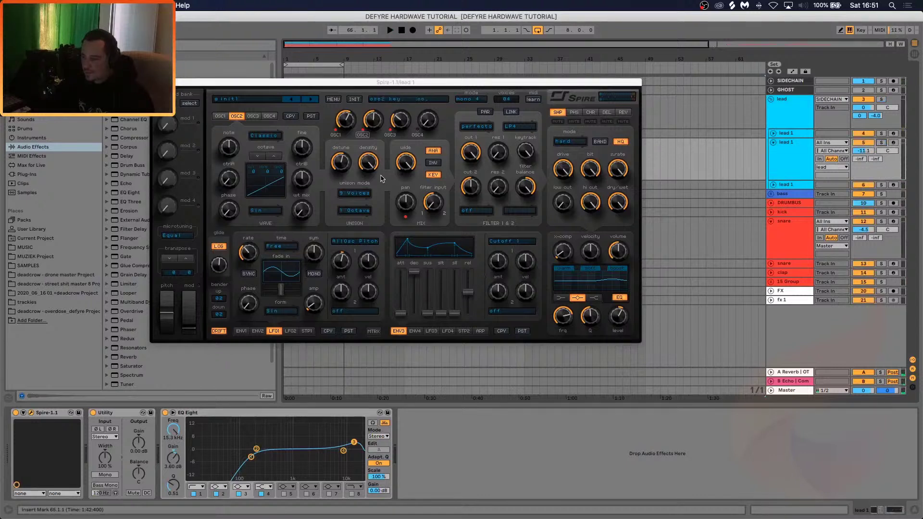
# Audition the second lead 1 track in the mix and soloed, fine-tune the Spire EQ's level, and close the synth window
pyautogui.press('space')
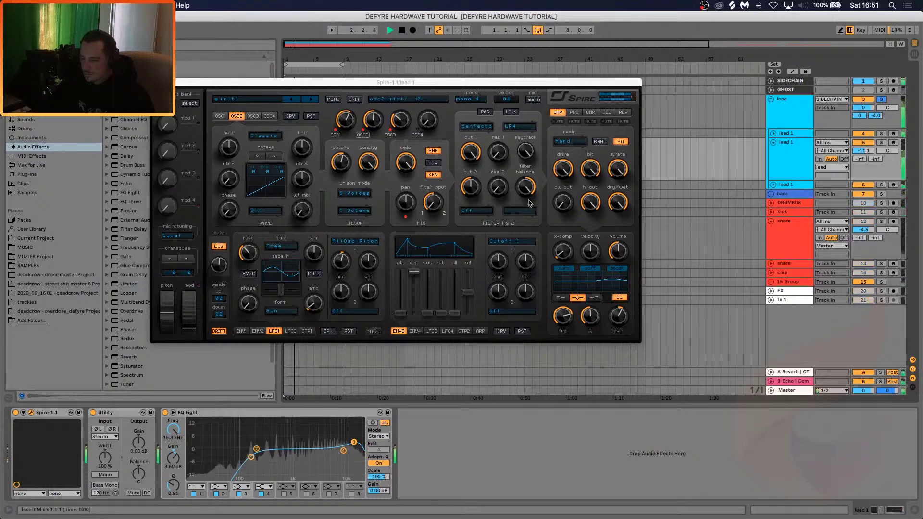
pyautogui.click(220, 116)
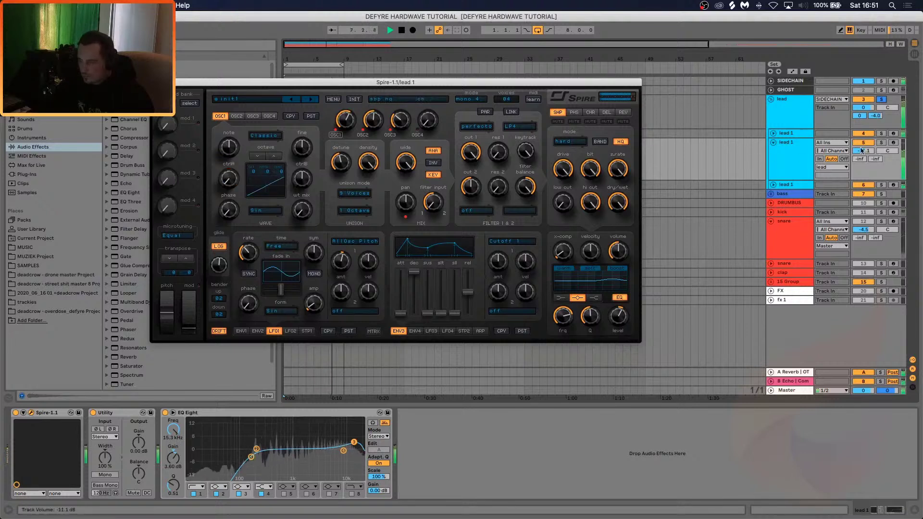
pyautogui.click(881, 144)
pyautogui.click(620, 205)
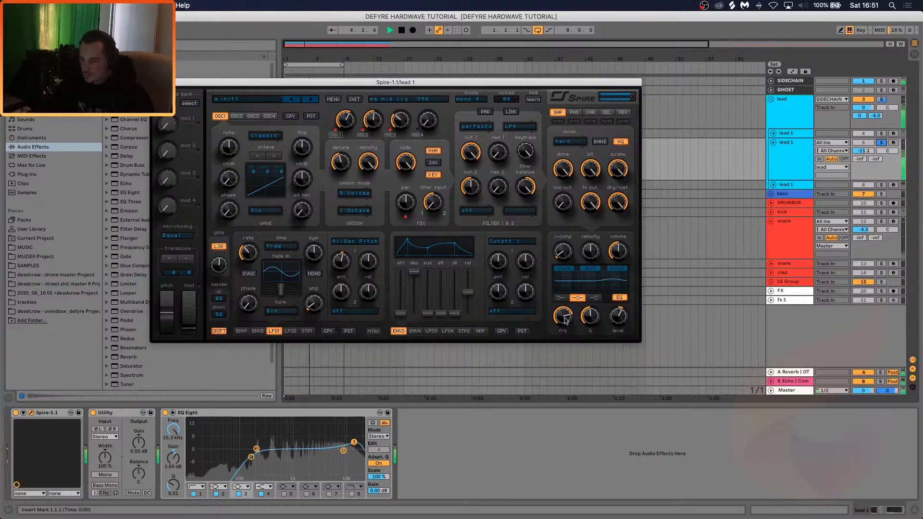
pyautogui.click(882, 144)
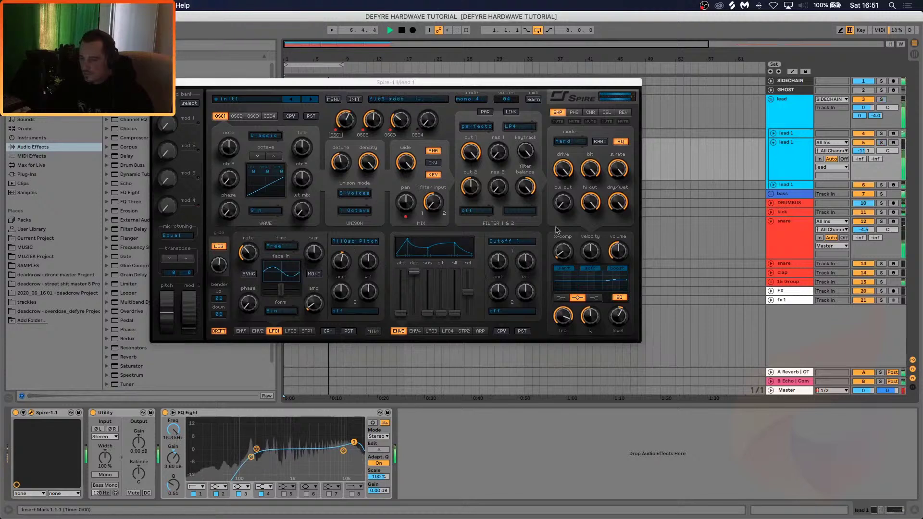
pyautogui.moveTo(622, 319); pyautogui.dragTo(623, 325)
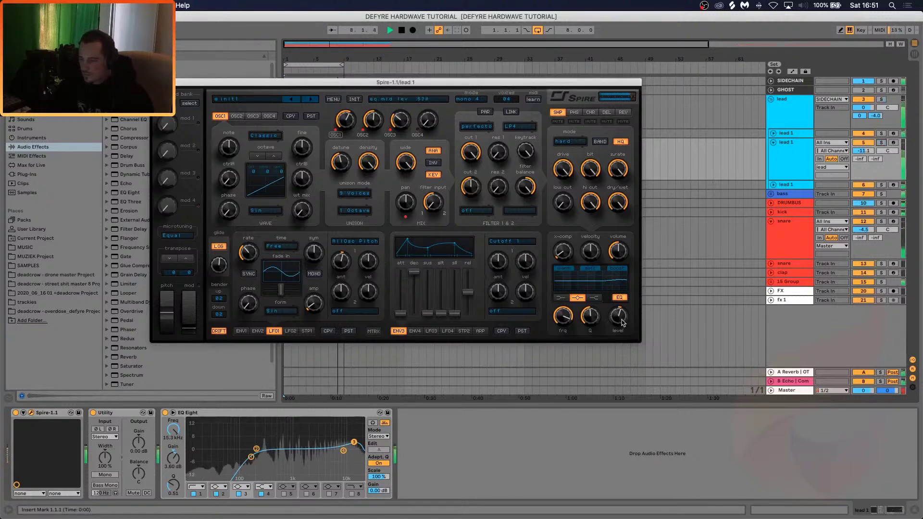
pyautogui.click(155, 82)
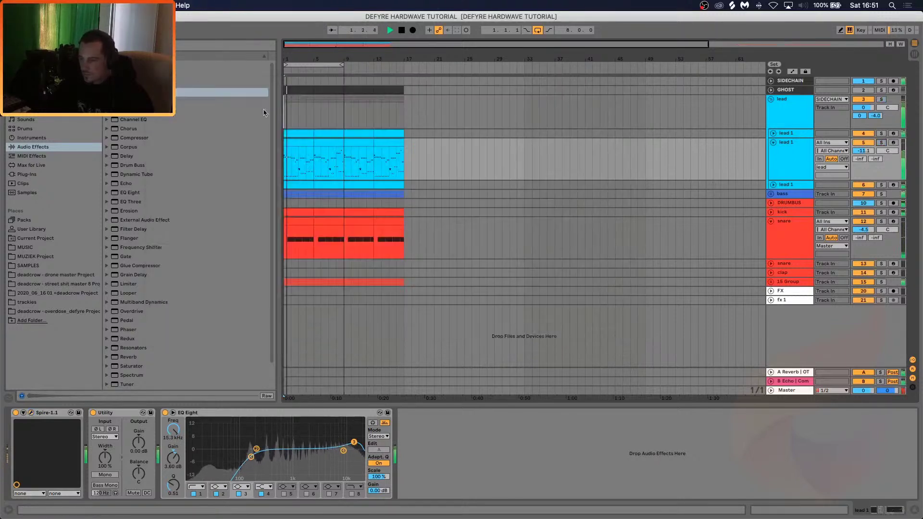
# Unfold the kick track, raise its volume to 0.5 dB, and lower the first snare's volume to -4.8 dB
pyautogui.click(771, 212)
pyautogui.moveTo(870, 224); pyautogui.dragTo(870, 222)
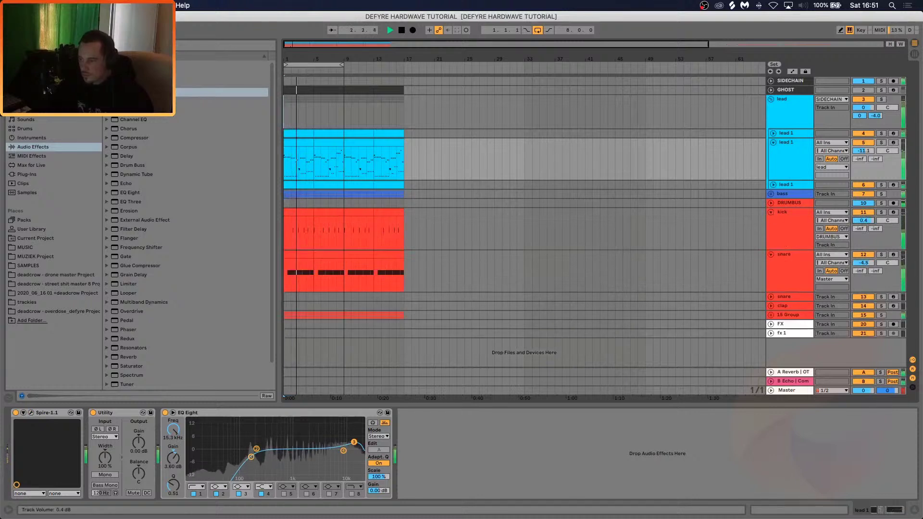
pyautogui.moveTo(864, 263); pyautogui.dragTo(864, 265)
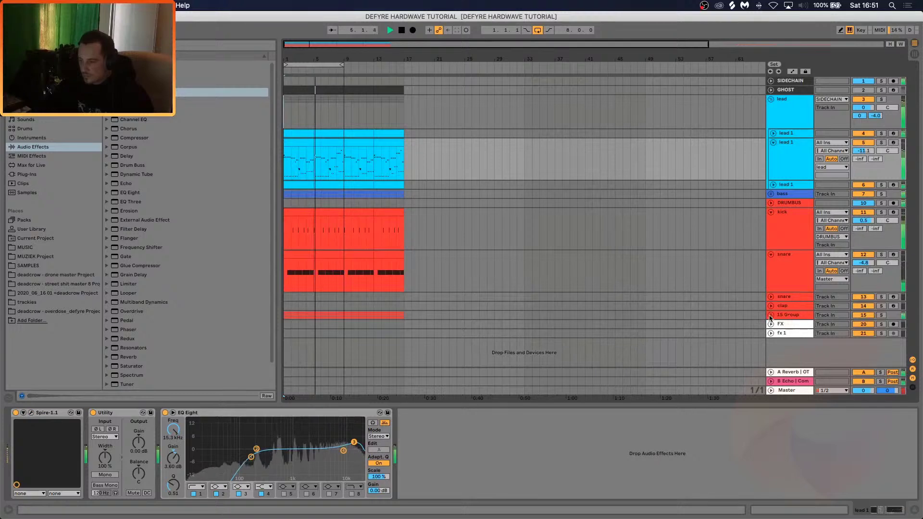
# Unfold and refold 15 Group, and fold the kick, first snare and second lead 1 tracks
pyautogui.click(771, 315)
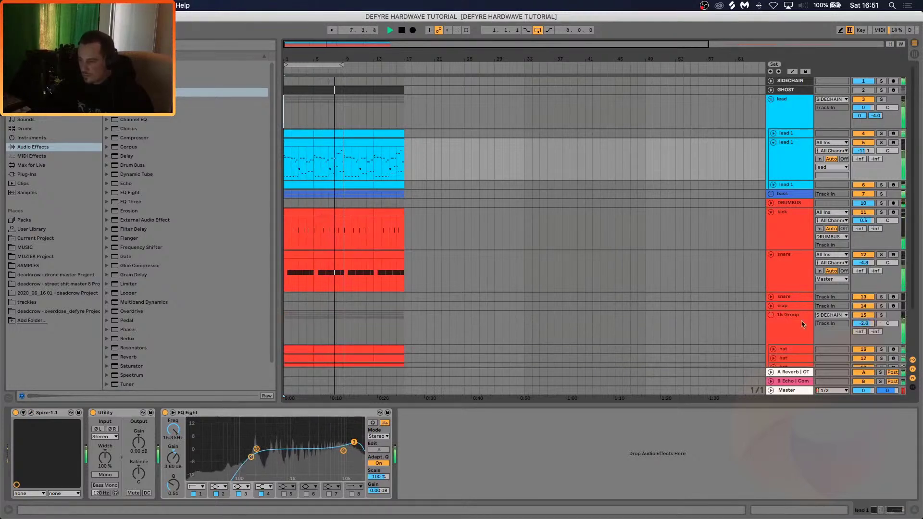
pyautogui.click(784, 322)
pyautogui.scroll(-2, 768, 278)
pyautogui.click(771, 262)
pyautogui.click(772, 219)
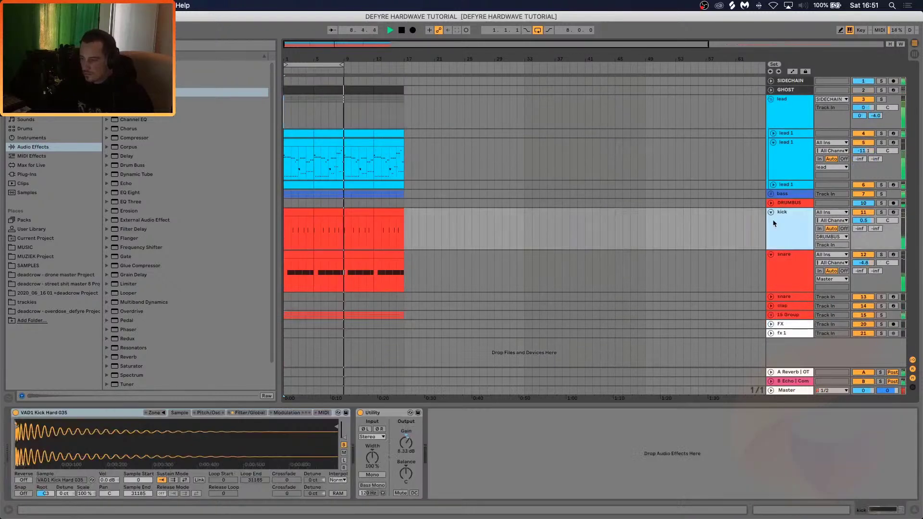
pyautogui.click(771, 254)
pyautogui.click(770, 213)
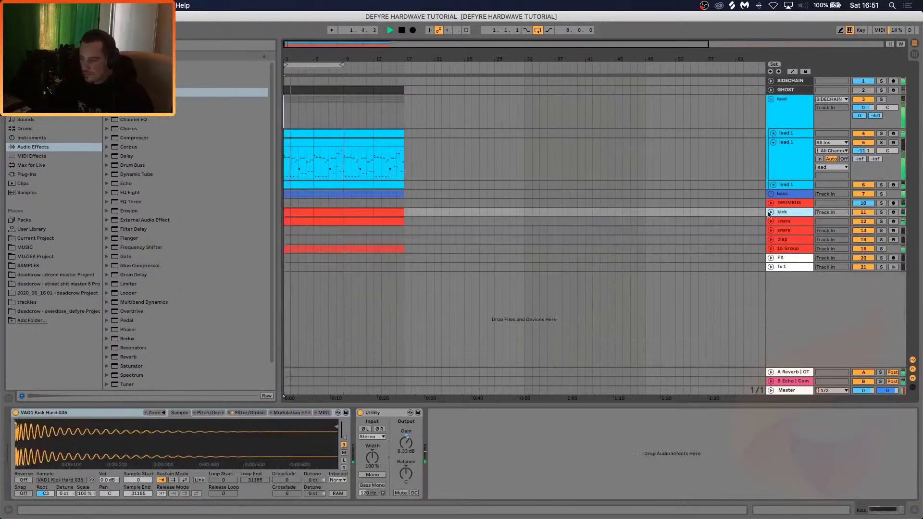
pyautogui.click(773, 144)
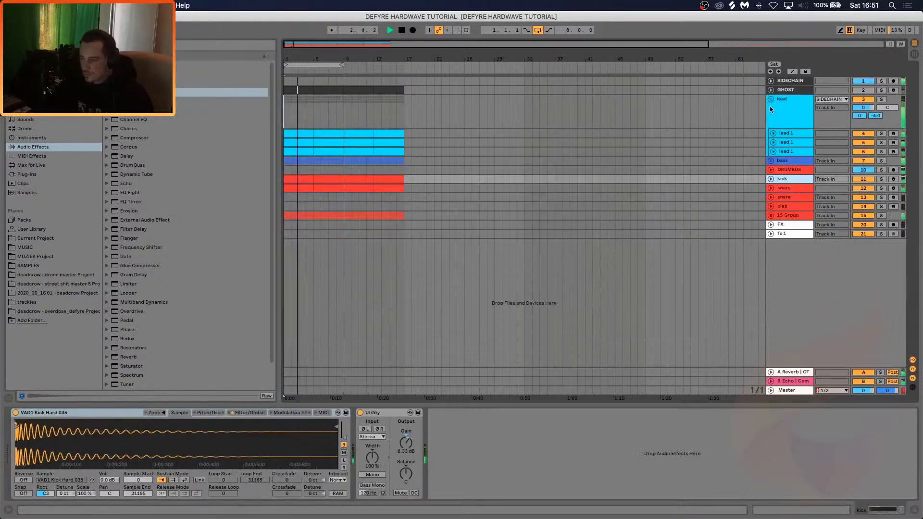
# Set the SIDECHAIN track's Compressor to a -inf dB threshold, 24.8 ms release and 1.86 kHz sidechain EQ frequency
pyautogui.click(788, 81)
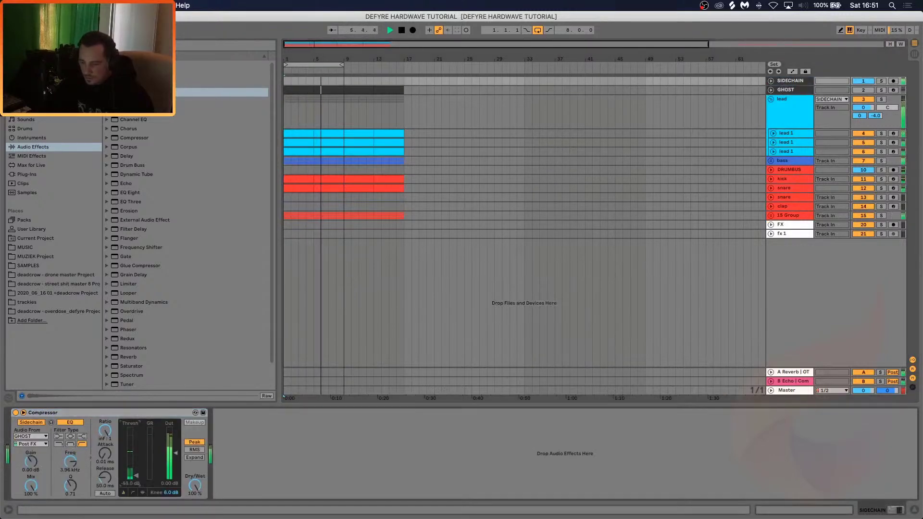
pyautogui.moveTo(136, 475); pyautogui.dragTo(136, 483)
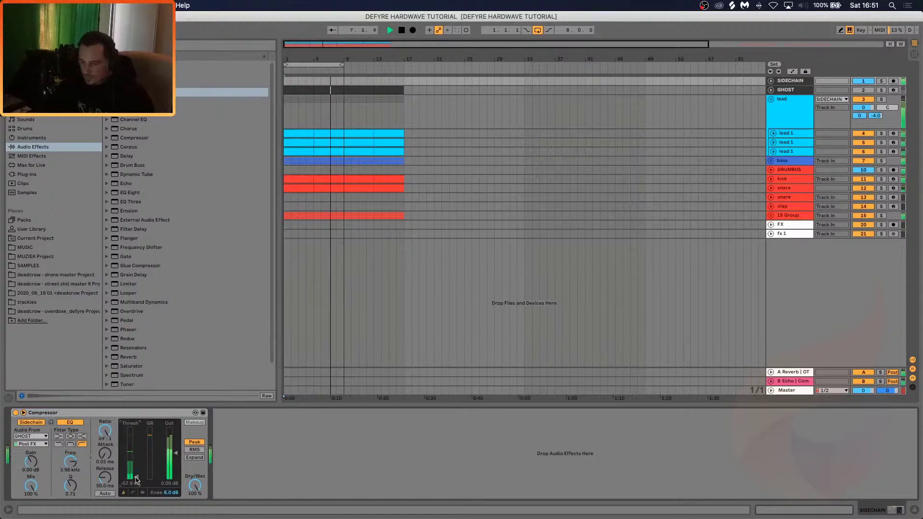
pyautogui.moveTo(73, 468); pyautogui.dragTo(73, 464)
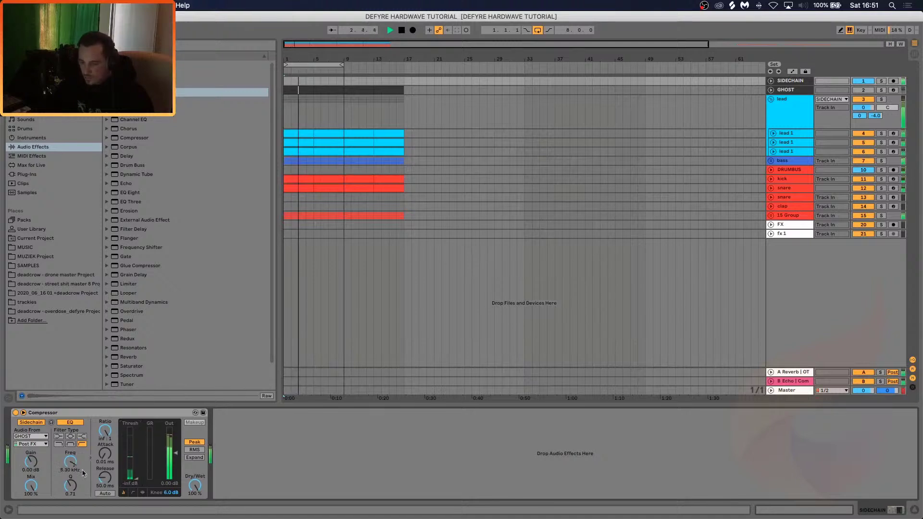
pyautogui.moveTo(104, 477); pyautogui.dragTo(70, 468)
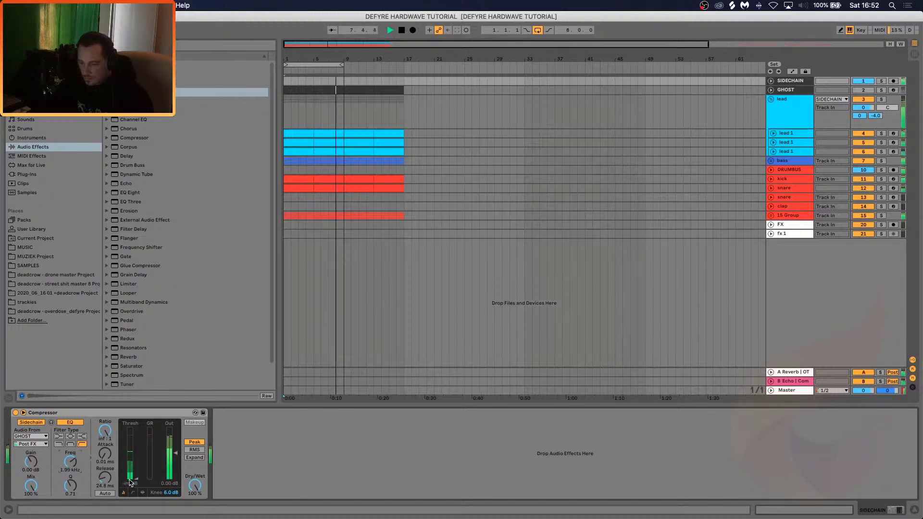
pyautogui.moveTo(68, 469); pyautogui.dragTo(68, 472)
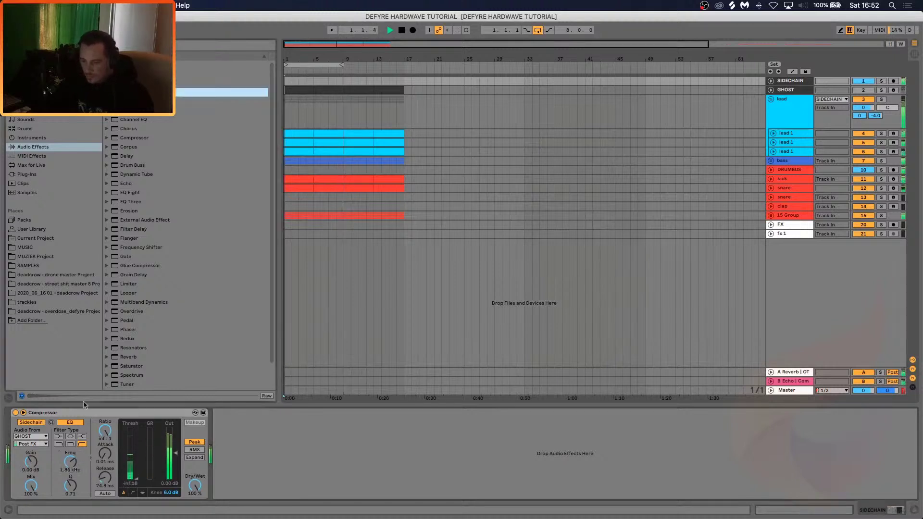
# Paste the SIDECHAIN track's Compressor at the end of the Reverb and Echo return tracks' device chains
pyautogui.click(802, 372)
pyautogui.click(888, 479)
pyautogui.hotkey('ctrl', 'v')
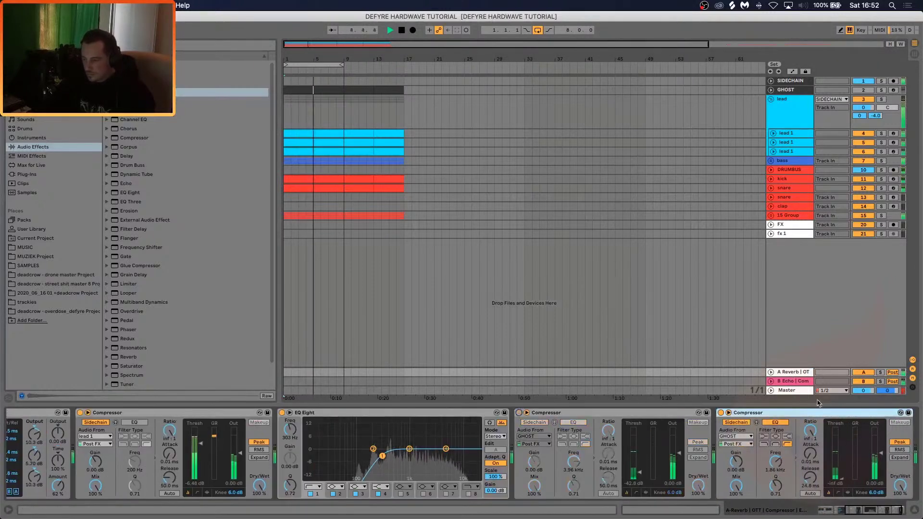
pyautogui.click(798, 382)
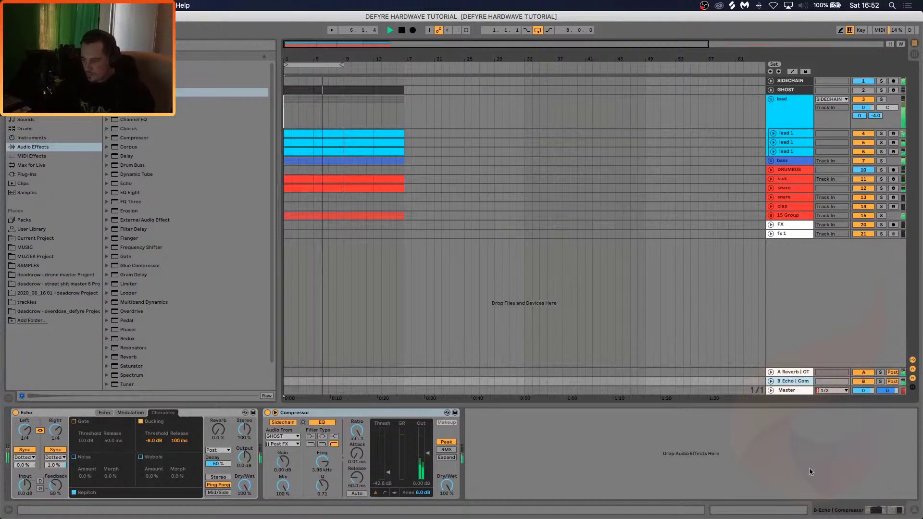
pyautogui.click(812, 477)
pyautogui.hotkey('ctrl', 'v')
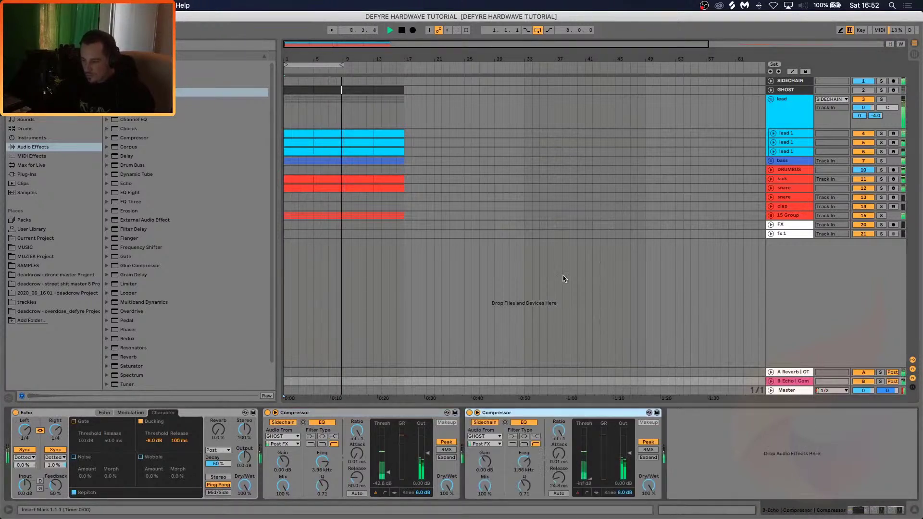
# Retune the SIDECHAIN track's Compressor to a 3.42 kHz sidechain EQ frequency and a 41.1 ms release
pyautogui.click(801, 93)
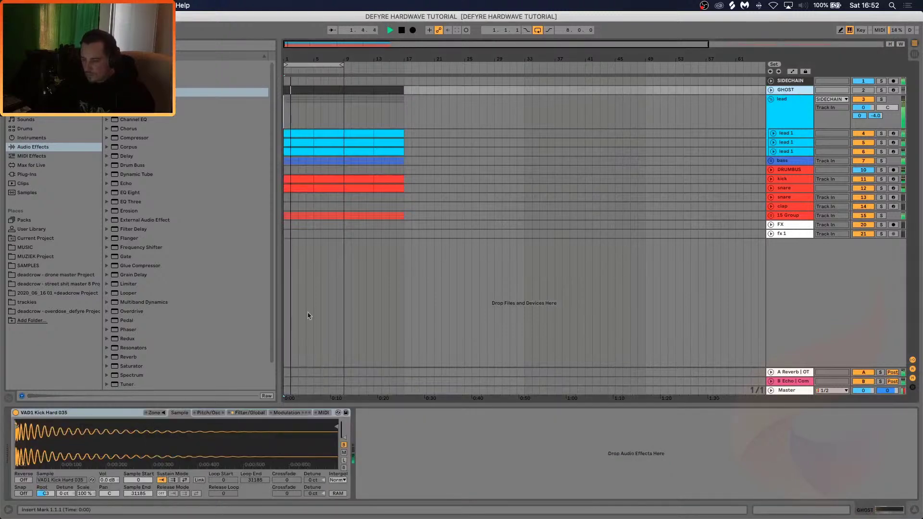
pyautogui.click(784, 121)
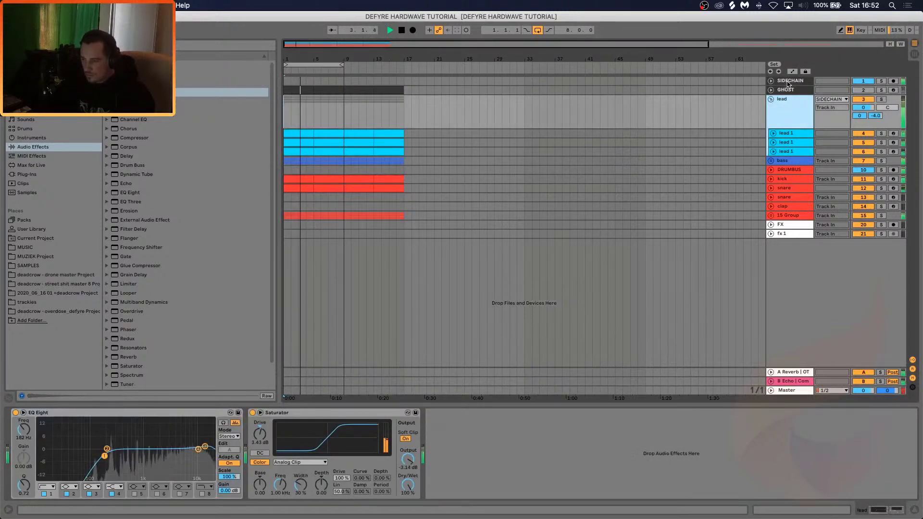
pyautogui.click(790, 81)
pyautogui.moveTo(74, 464)
pyautogui.mouseDown()
pyautogui.moveTo(74, 449)
pyautogui.moveTo(74, 480)
pyautogui.moveTo(71, 455)
pyautogui.mouseUp()
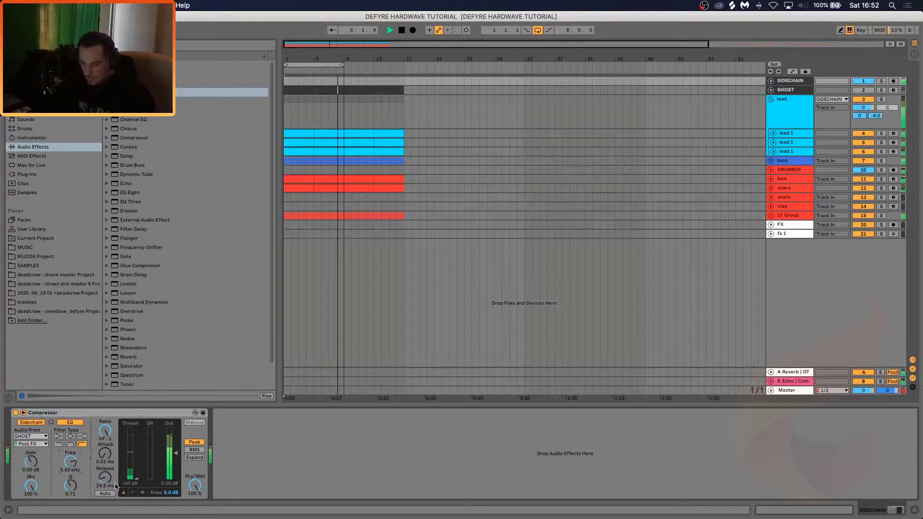
pyautogui.moveTo(115, 486); pyautogui.dragTo(116, 478)
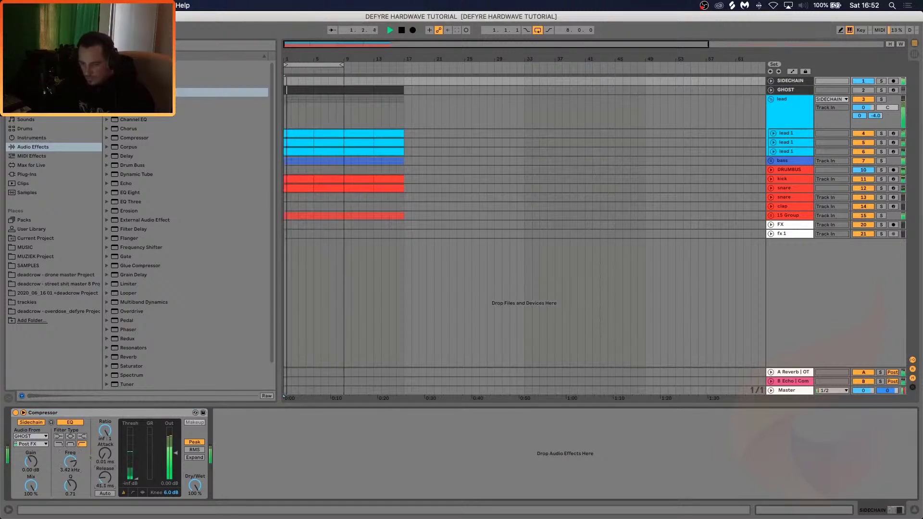
# Copy the retuned Compressor to the end of the Reverb return and delete the two older GHOST-sidechained Compressors there
pyautogui.click(79, 412)
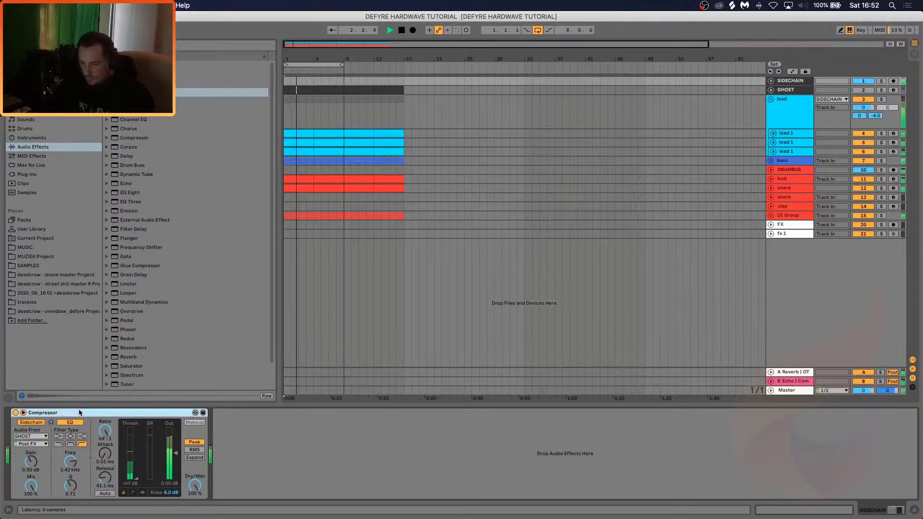
pyautogui.click(793, 373)
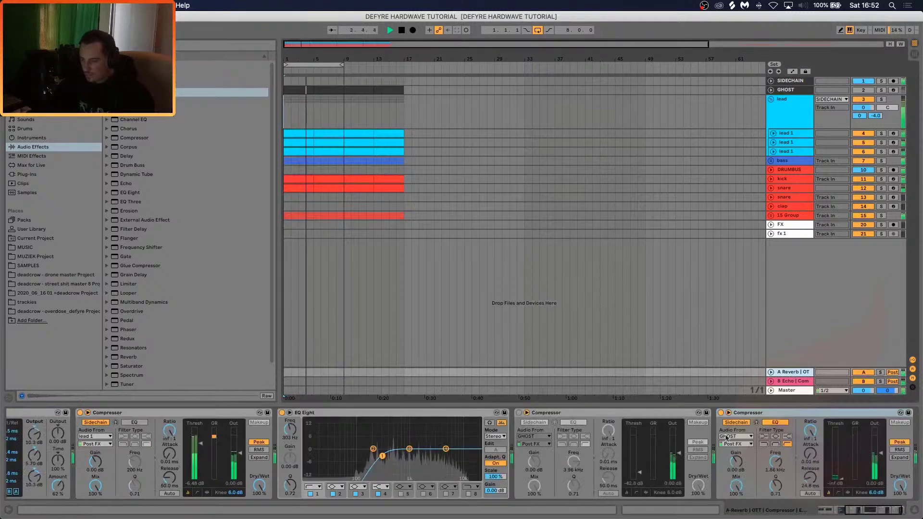
pyautogui.hscroll(3, 884, 483)
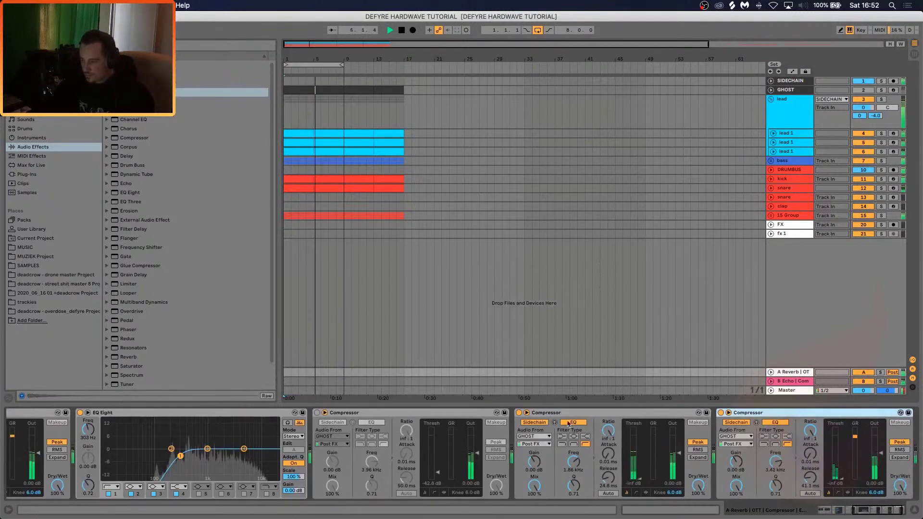
pyautogui.click(462, 415)
pyautogui.press('Delete')
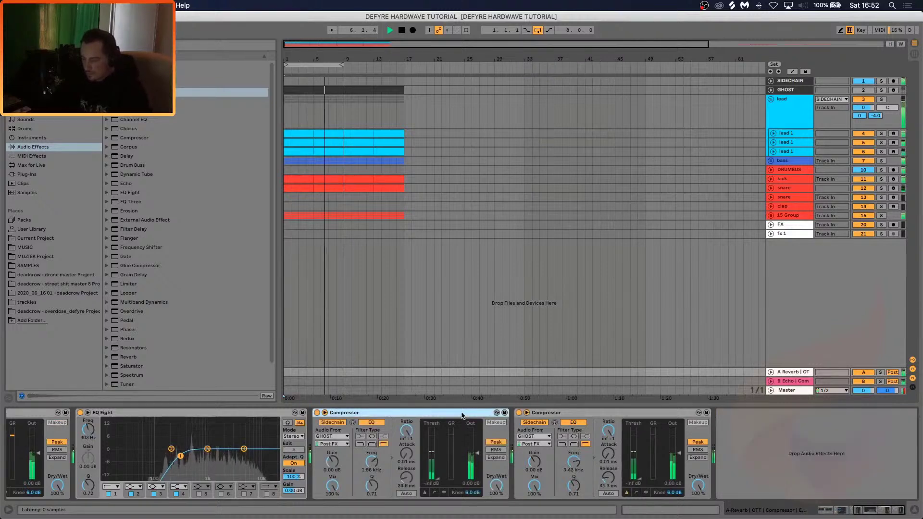
pyautogui.press('Delete')
# Replace both Compressors on the Echo return track with the copied SIDECHAIN Compressor
pyautogui.click(760, 381)
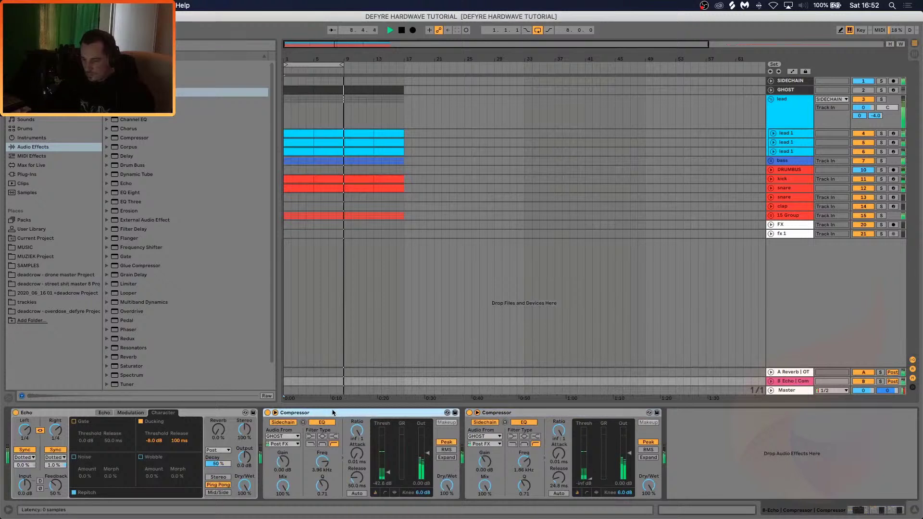
pyautogui.press('Delete')
pyautogui.press('Delete')
pyautogui.click(388, 444)
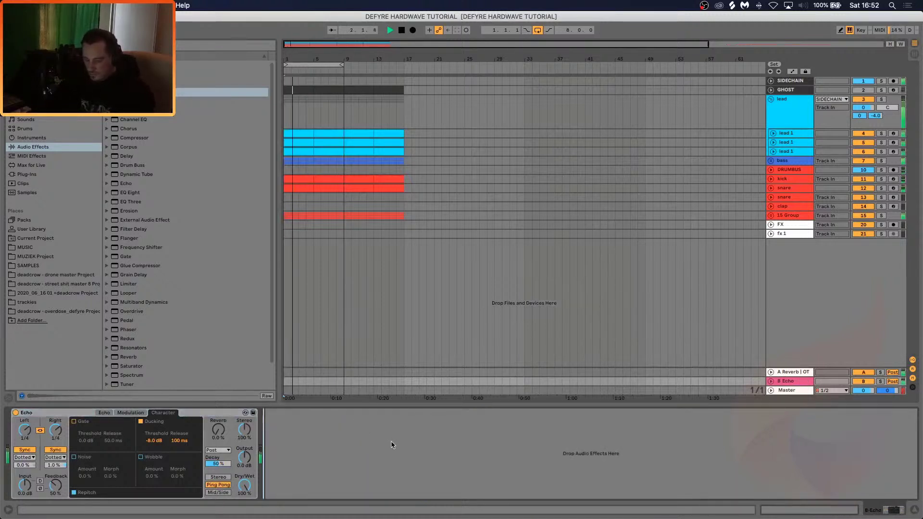
pyautogui.press('super+v')
# Hide the device chain view and fold the lead group
pyautogui.click(428, 407)
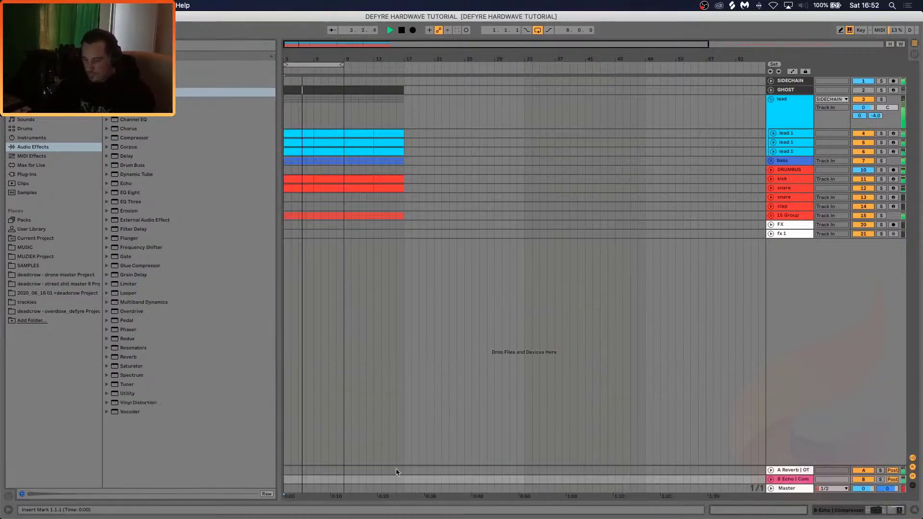
pyautogui.click(778, 106)
pyautogui.click(770, 99)
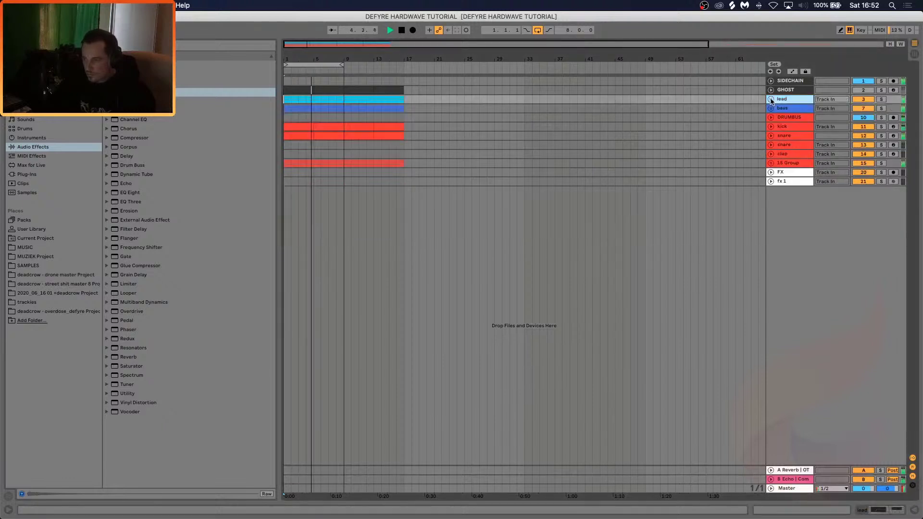
# Solo 15 Group, show its device chain, and restart playback to audition it
pyautogui.click(775, 164)
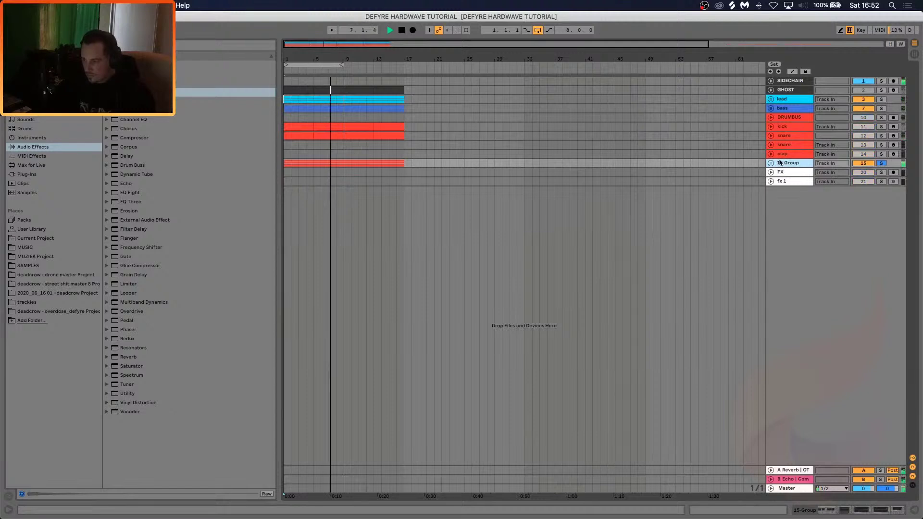
pyautogui.click(864, 510)
pyautogui.click(866, 510)
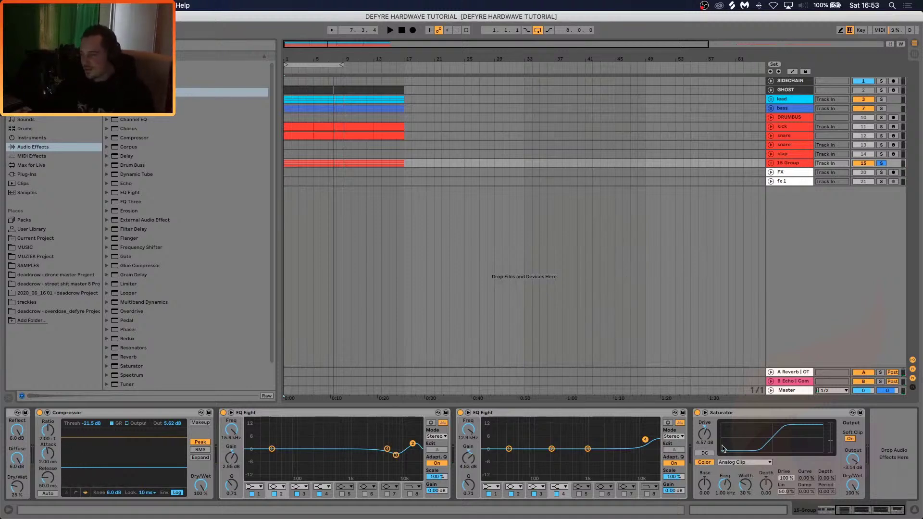
pyautogui.press('space')
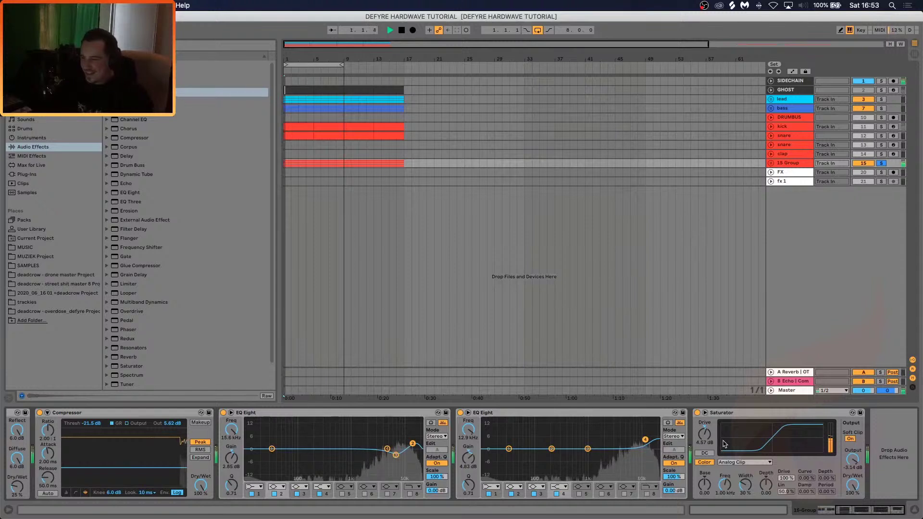
# Set band 1 of the second EQ Eight on 15 Group to a low cut around 1.7 kHz and unsolo the group
pyautogui.click(491, 487)
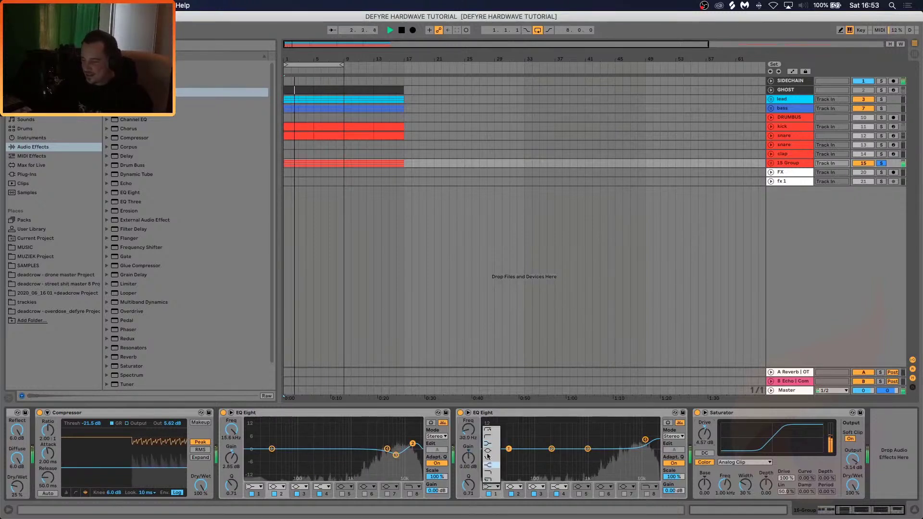
pyautogui.click(491, 438)
pyautogui.moveTo(509, 456); pyautogui.dragTo(598, 456)
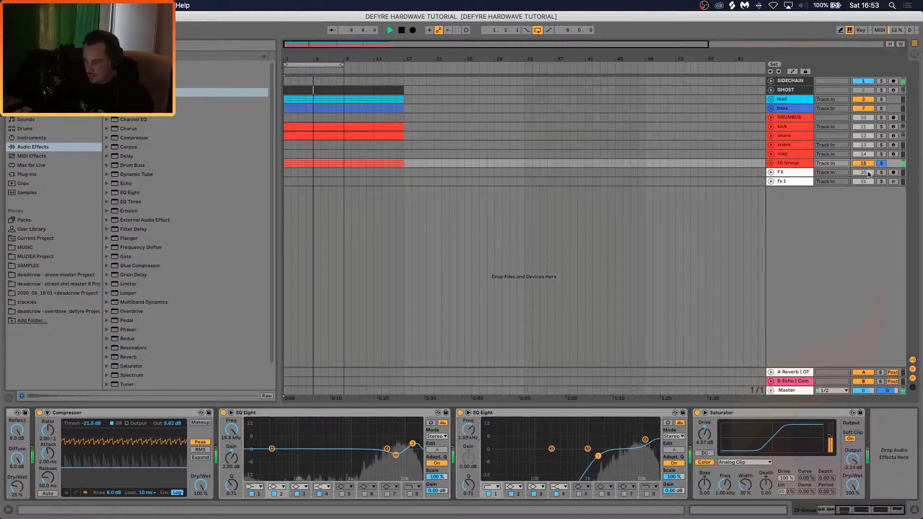
pyautogui.click(881, 163)
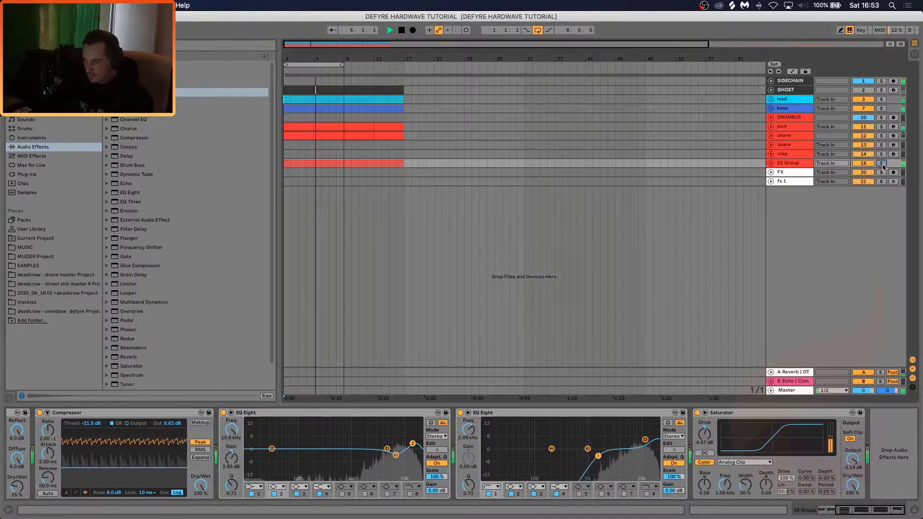
# Unfold 15 Group and the first snare track to check their levels against the mix, and fold both again
pyautogui.click(770, 163)
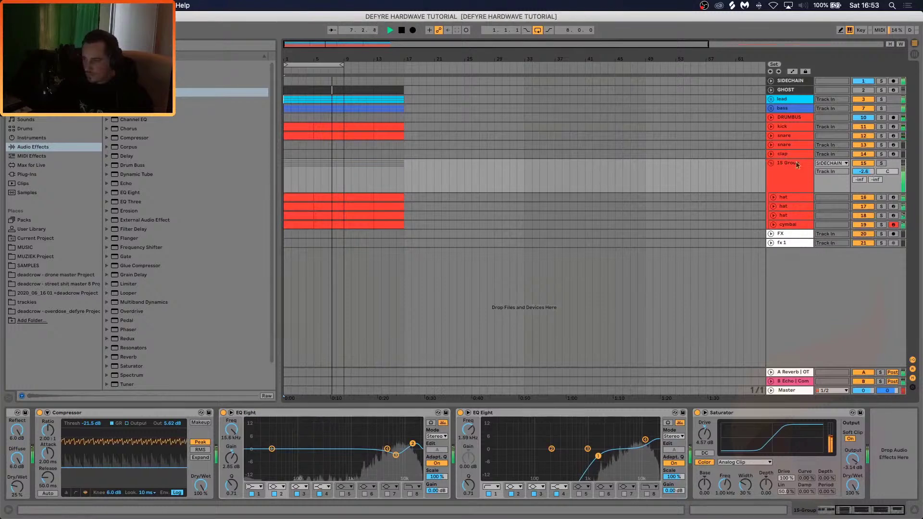
pyautogui.click(771, 135)
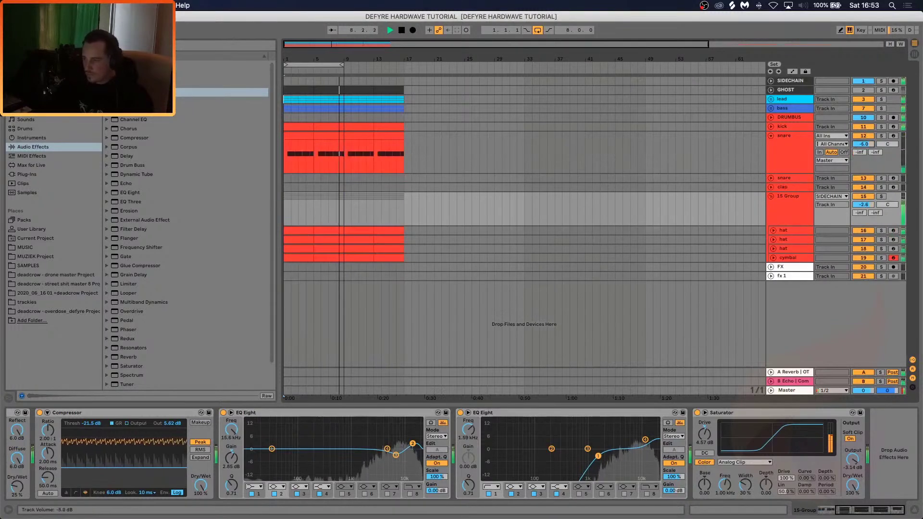
pyautogui.click(770, 135)
pyautogui.click(770, 163)
# Stop playback, select the clap track, and open the VEC1 Claps folder of VENGEANCE ESSENTIAL CLUB SOUNDS vol-1 in SAMPLES
pyautogui.click(787, 157)
pyautogui.press('space')
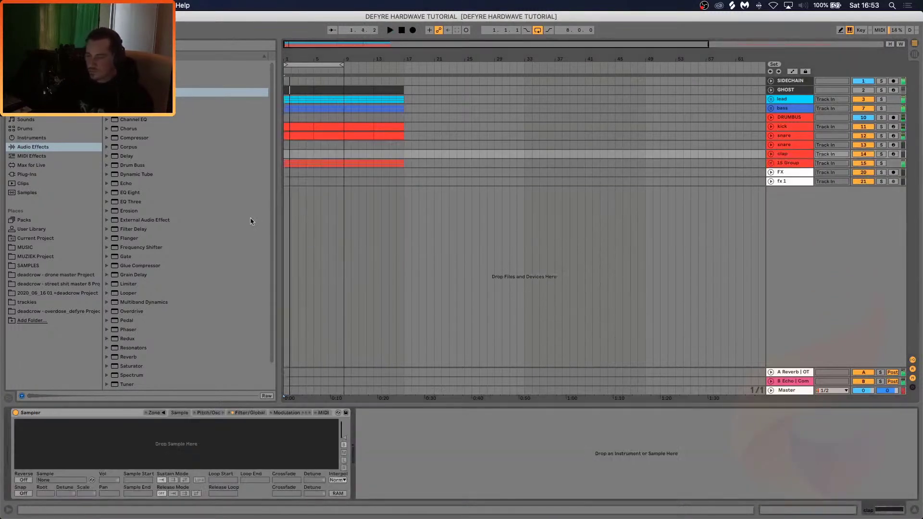
pyautogui.click(30, 265)
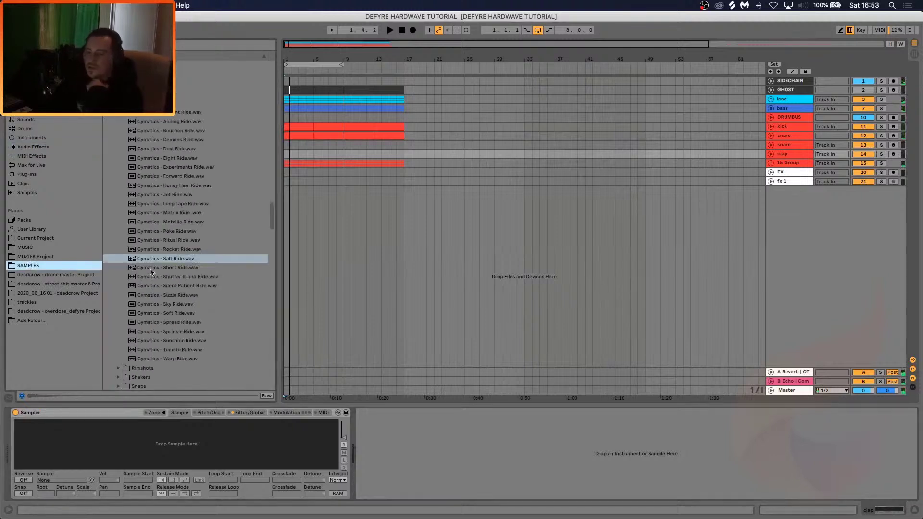
pyautogui.click(118, 103)
pyautogui.scroll(8, 154, 217)
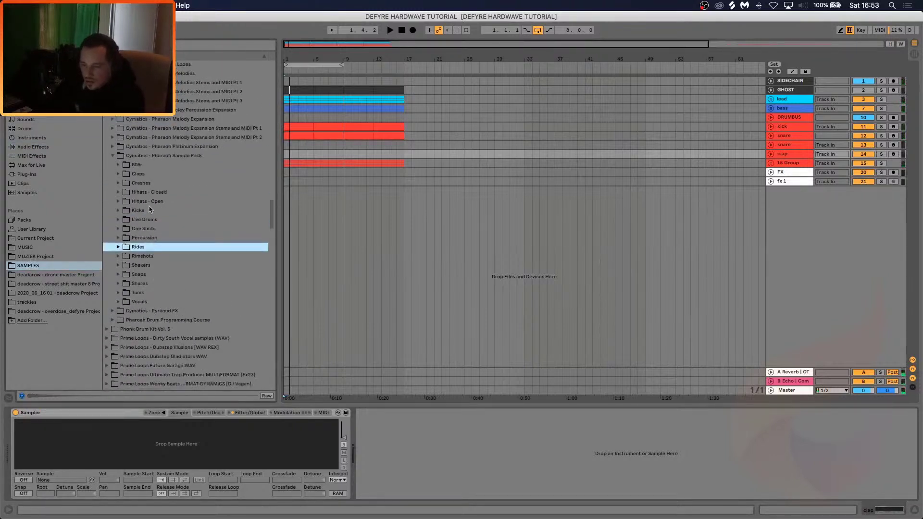
pyautogui.click(188, 92)
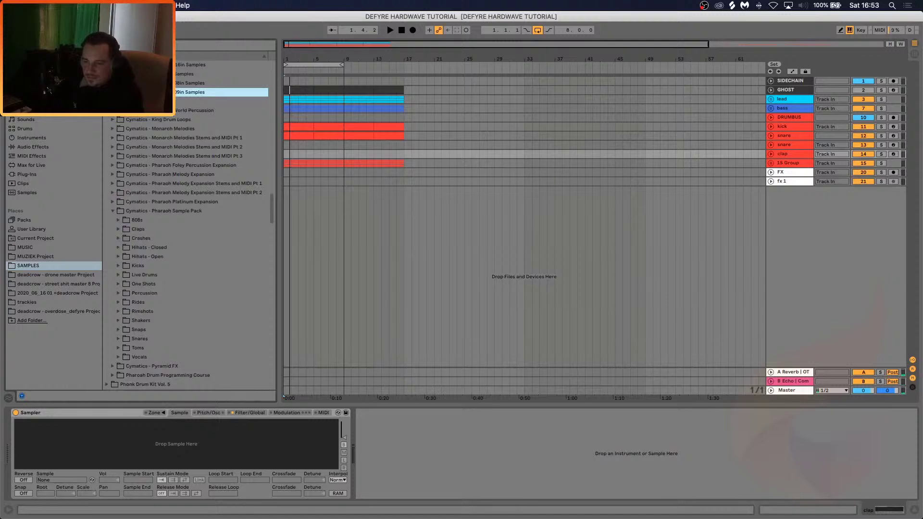
pyautogui.scroll(-20, 161, 287)
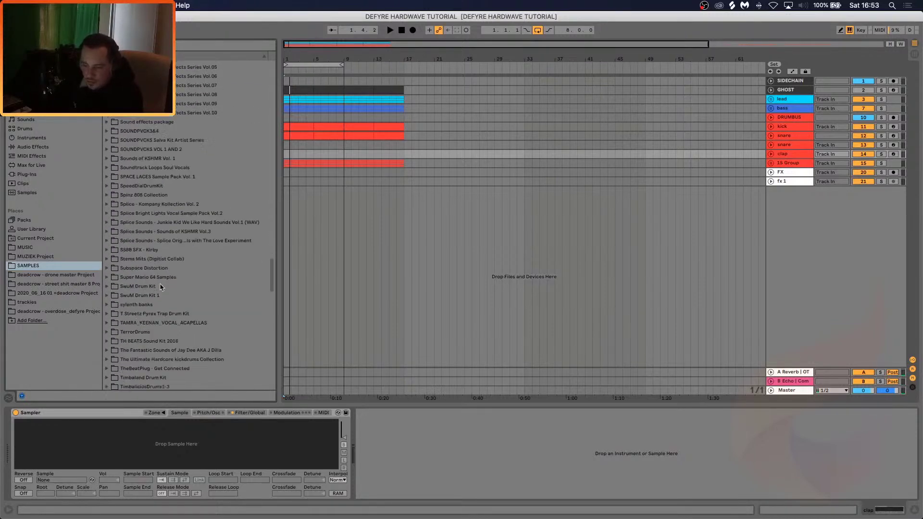
pyautogui.scroll(-10, 161, 287)
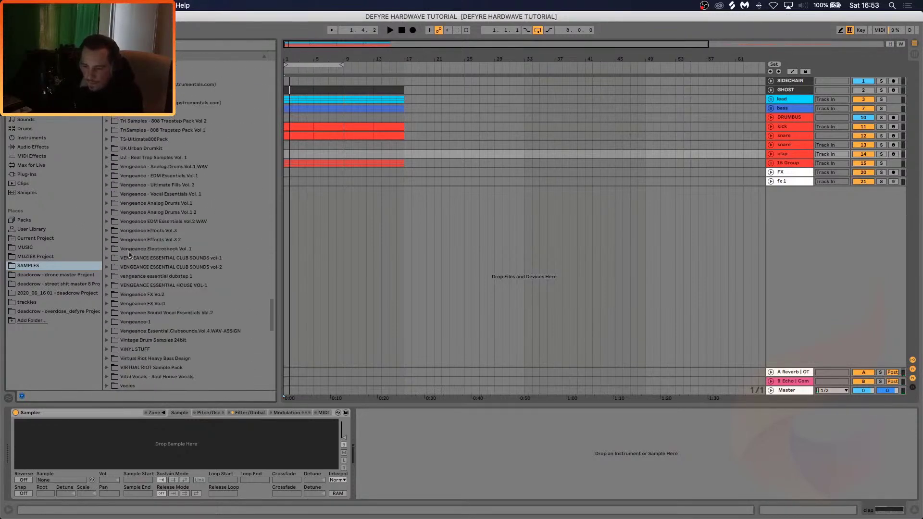
pyautogui.click(129, 259)
pyautogui.click(106, 259)
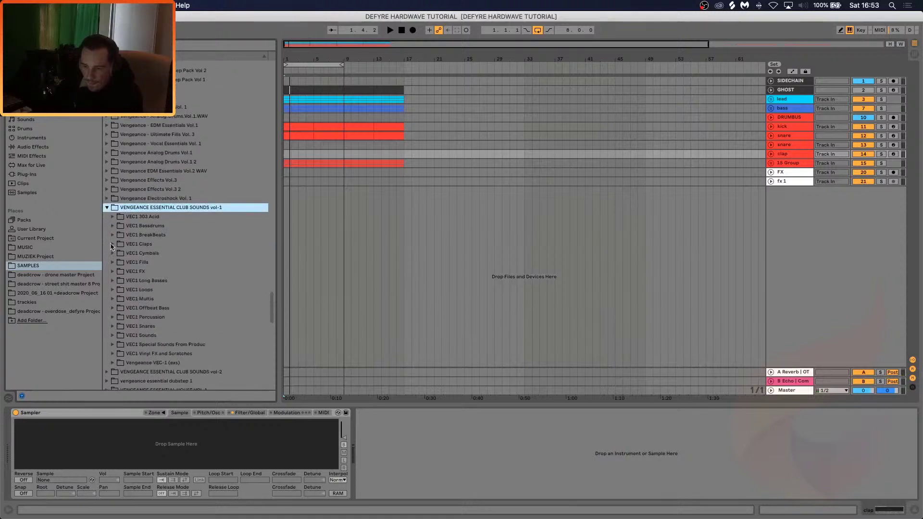
pyautogui.click(112, 244)
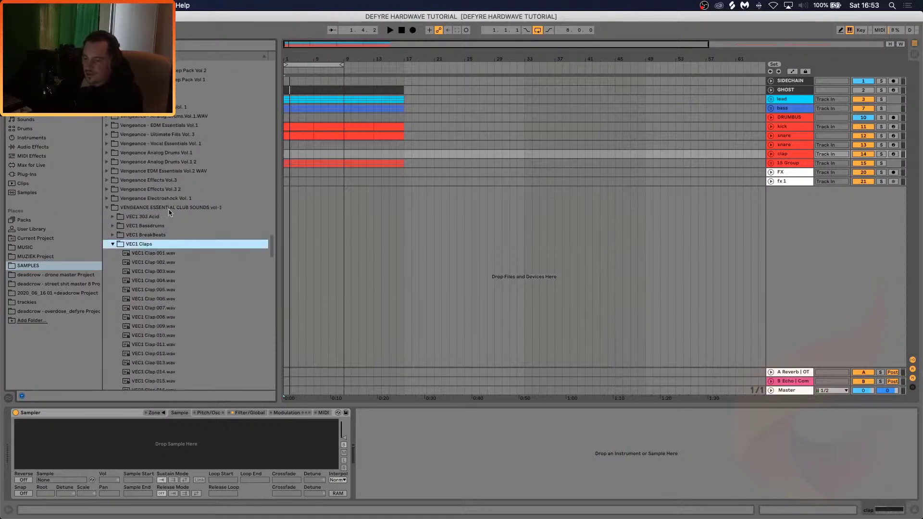
# Load VEC1 Clap 016.wav into the clap track's Sampler and arm the track
pyautogui.scroll(-5, 164, 281)
pyautogui.click(164, 280)
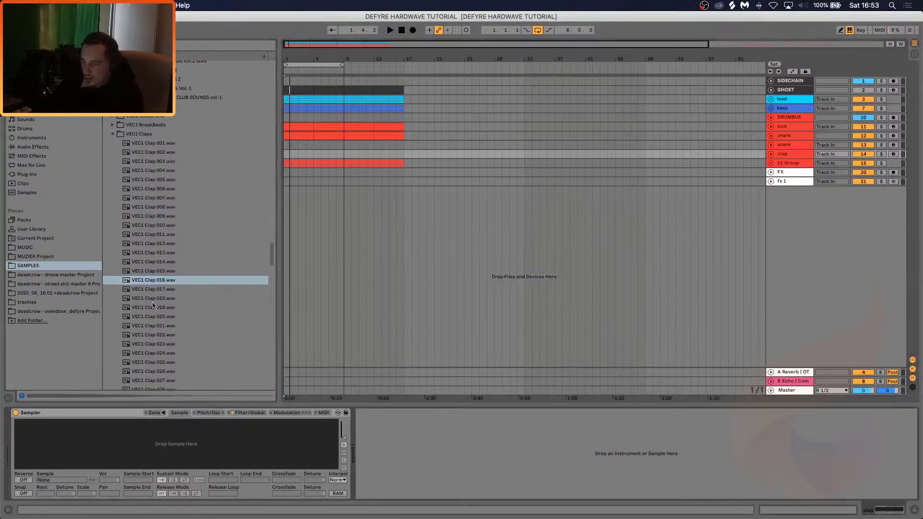
pyautogui.moveTo(153, 280); pyautogui.dragTo(231, 412)
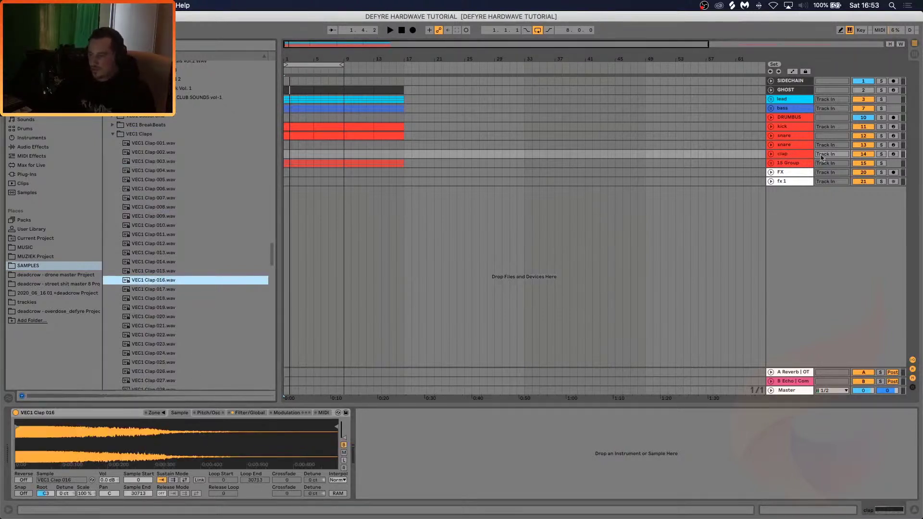
pyautogui.click(892, 154)
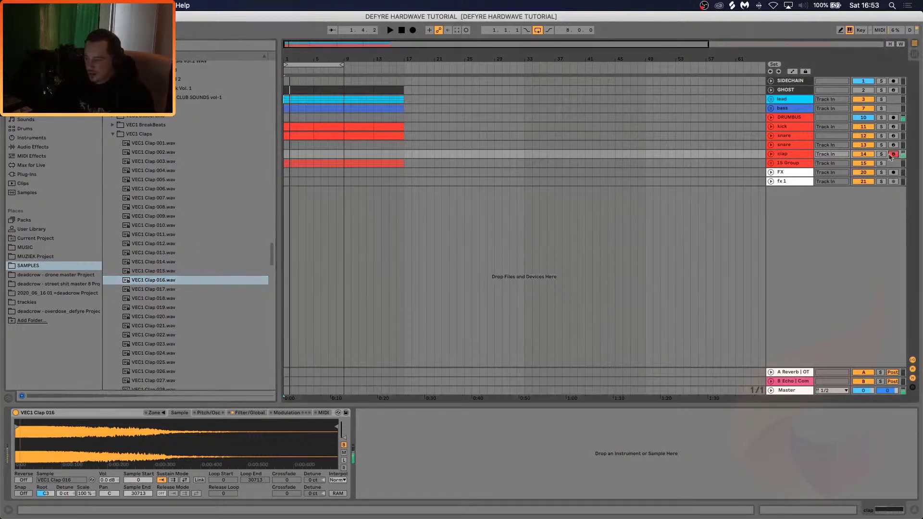
# Add an EQ Eight with a 498 Hz low cut after the clap's Sampler and lengthen the Sampler's volume attack to 145 ms
pyautogui.click(41, 149)
pyautogui.moveTo(130, 193); pyautogui.dragTo(471, 455)
pyautogui.click(391, 486)
pyautogui.click(391, 431)
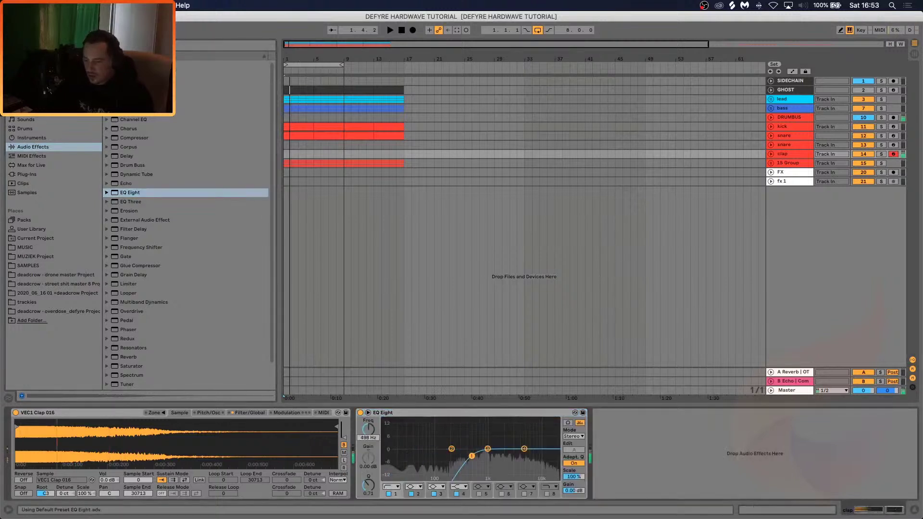
pyautogui.click(242, 413)
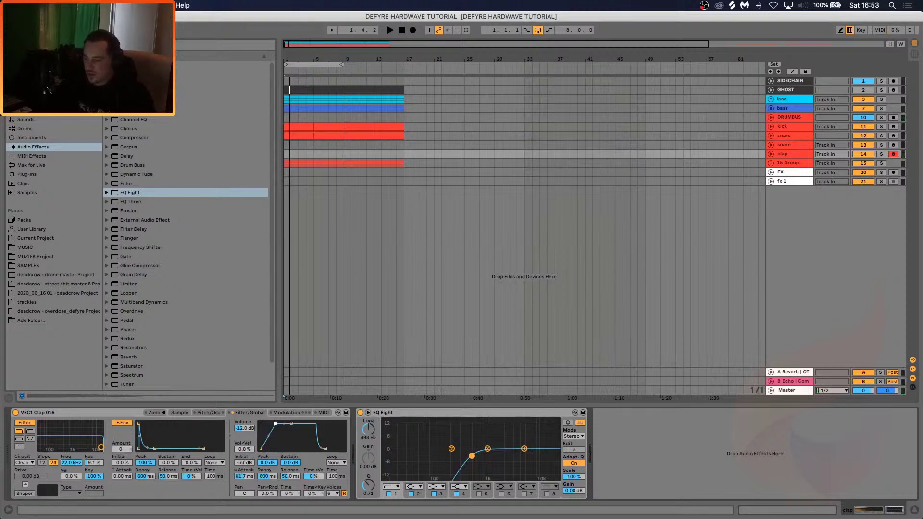
pyautogui.moveTo(278, 424); pyautogui.dragTo(277, 423)
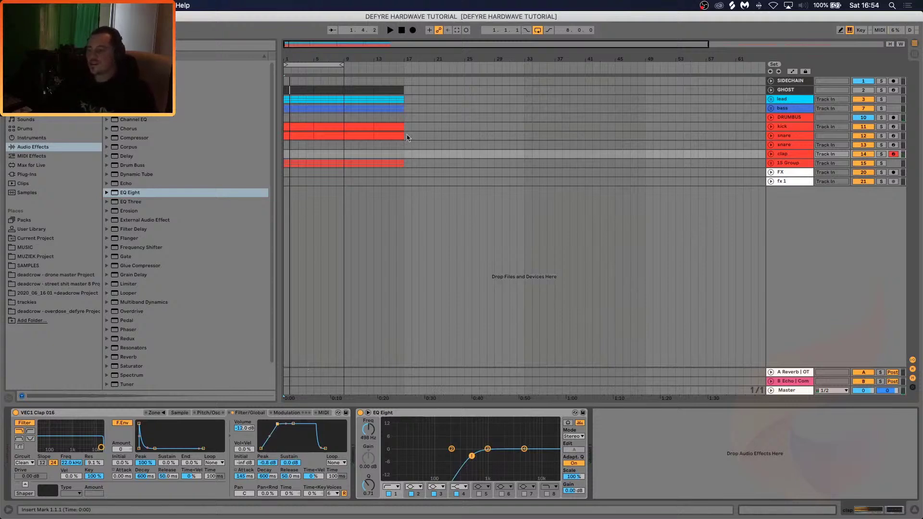
# Copy the first snare track's clips from bars 1 to 17 onto the clap track and add a gain-boosting Utility after its EQ Eight
pyautogui.moveTo(404, 140); pyautogui.dragTo(279, 137)
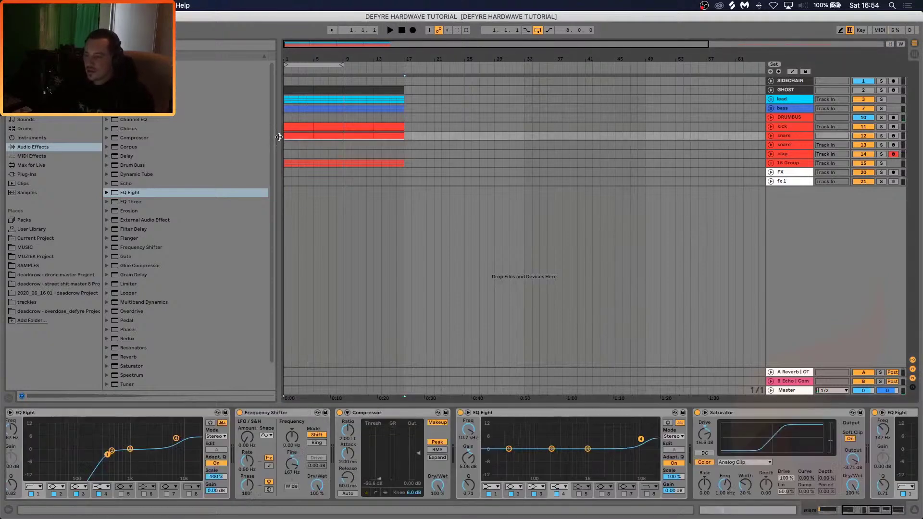
pyautogui.click(287, 154)
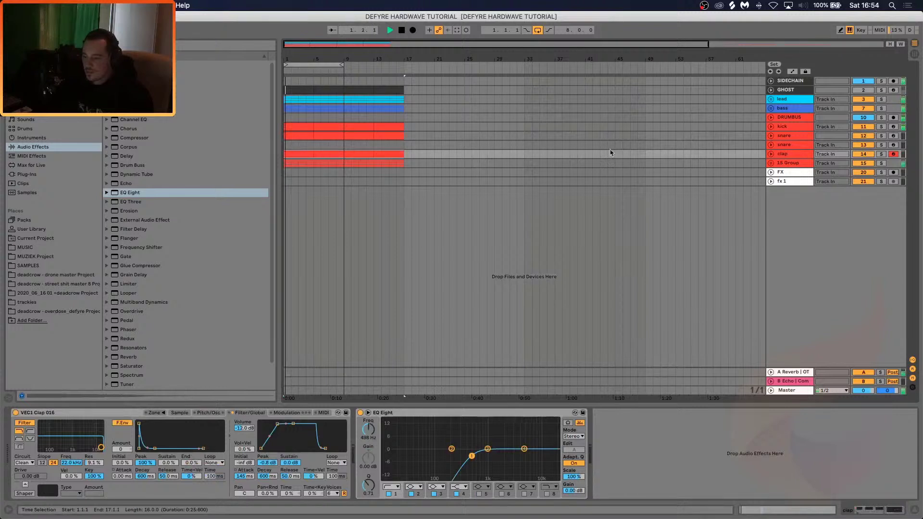
pyautogui.scroll(-3, 166, 344)
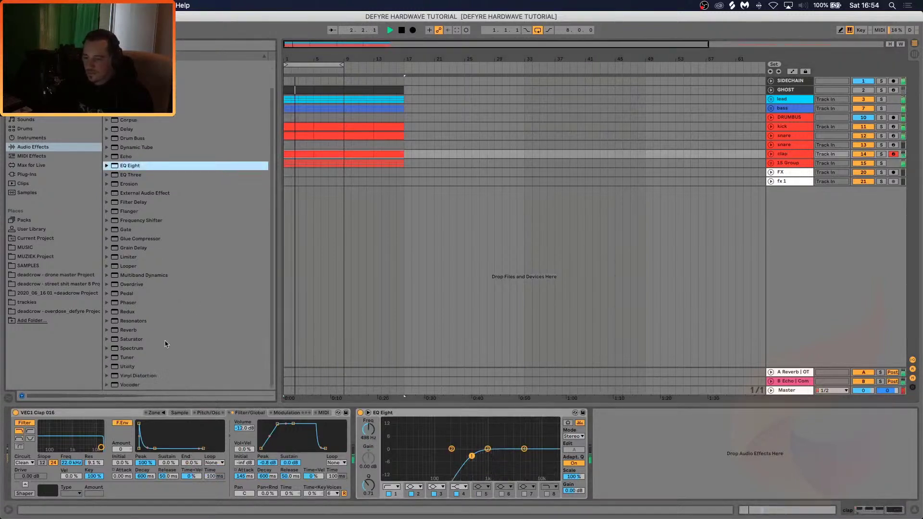
pyautogui.doubleClick(127, 366)
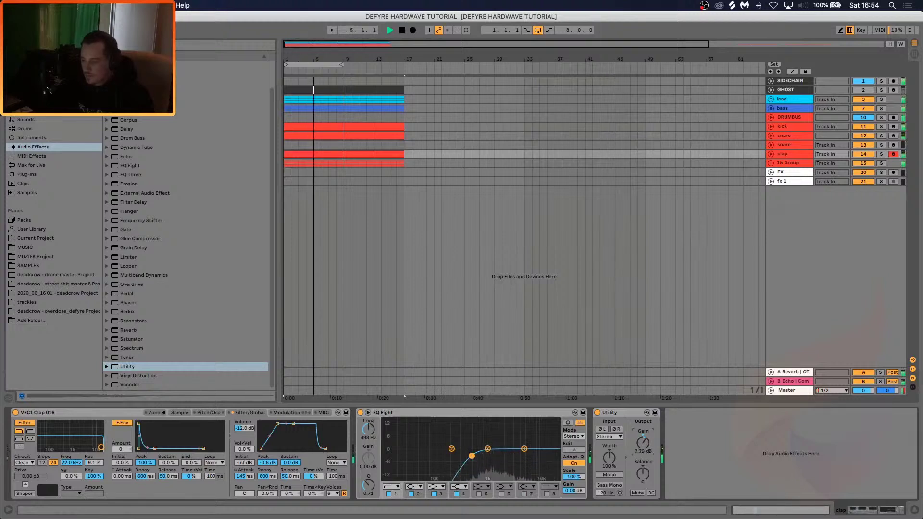
# Boost the clap's highs with EQ Eight band 4 and raise its low cut to 843 Hz
pyautogui.moveTo(524, 449); pyautogui.dragTo(529, 438)
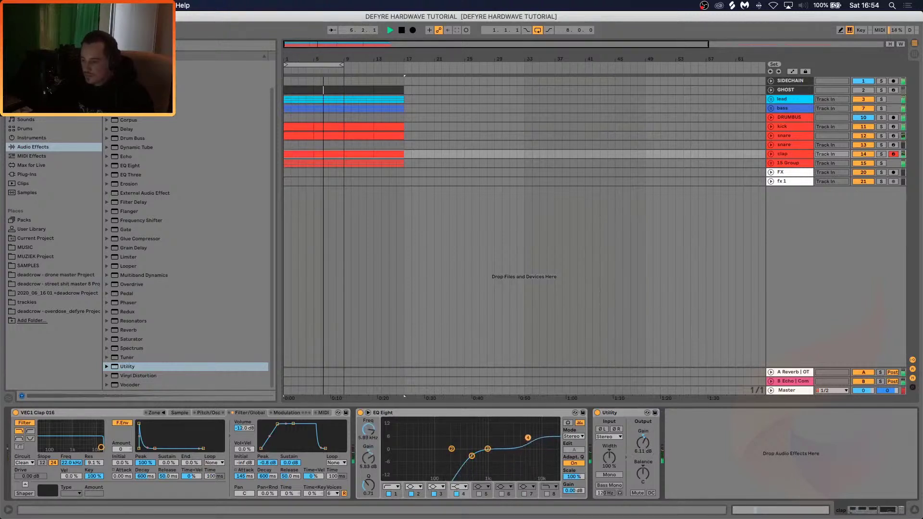
pyautogui.click(472, 456)
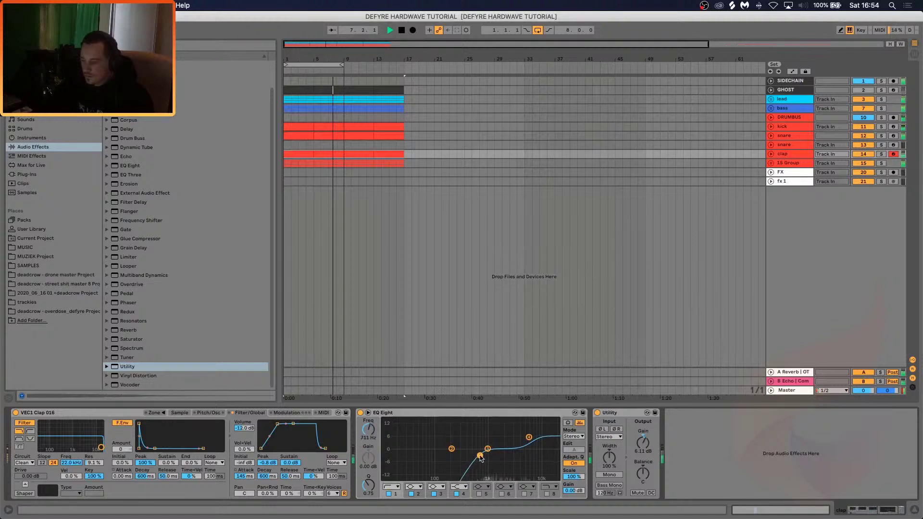
pyautogui.moveTo(481, 458); pyautogui.dragTo(504, 456)
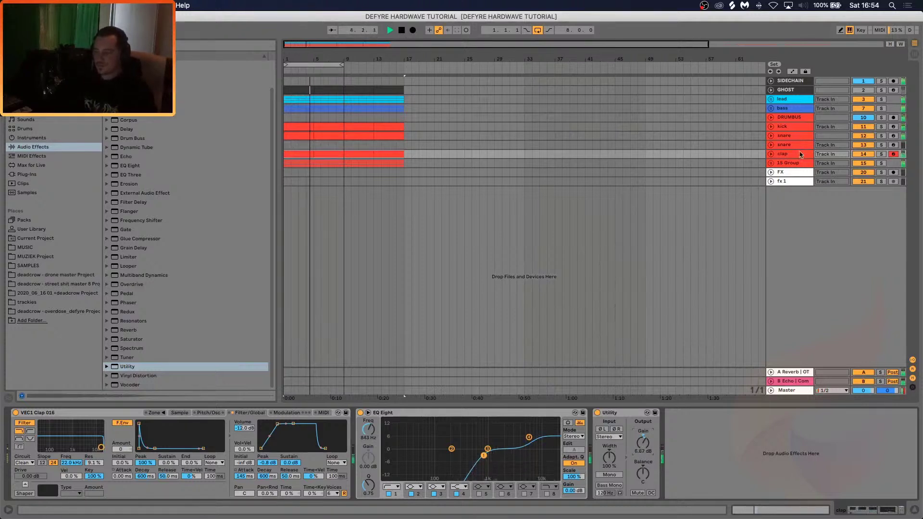
# Set the first snare track's volume to -5.8 dB and raise band 4 of the EQ Eight before its Saturator to 6.32 dB
pyautogui.click(772, 135)
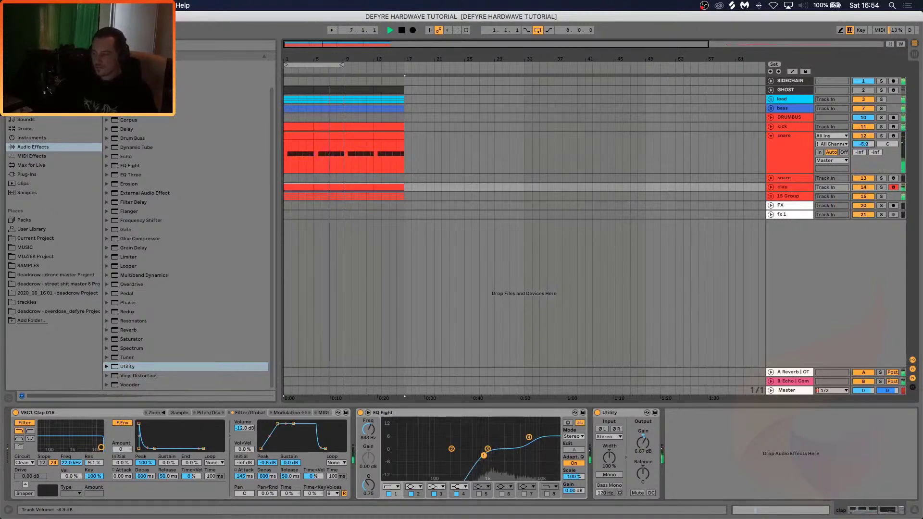
pyautogui.moveTo(868, 146); pyautogui.dragTo(864, 141)
pyautogui.click(780, 145)
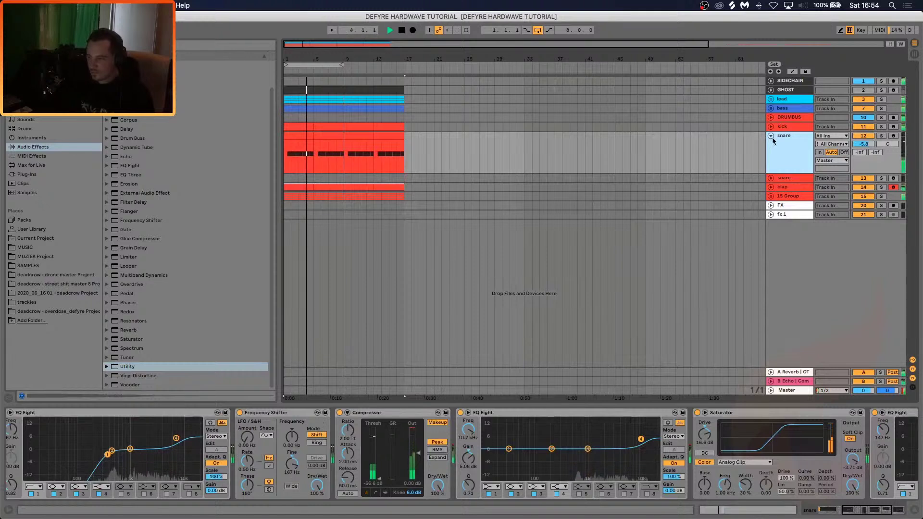
pyautogui.moveTo(641, 440); pyautogui.dragTo(638, 437)
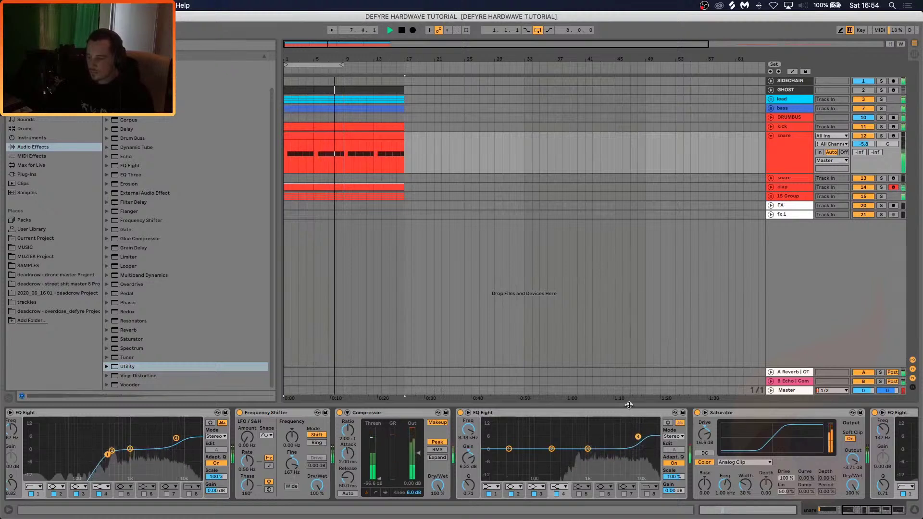
# Hide the device chain, fold the first snare track, and delete the empty second snare track with playback stopped
pyautogui.moveTo(629, 406); pyautogui.dragTo(630, 447)
pyautogui.click(774, 136)
pyautogui.click(771, 136)
pyautogui.press('space')
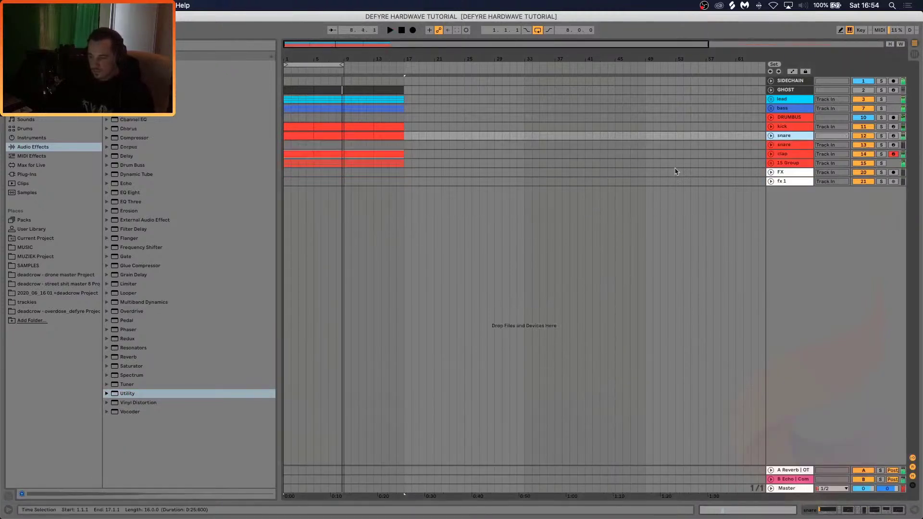
pyautogui.click(797, 145)
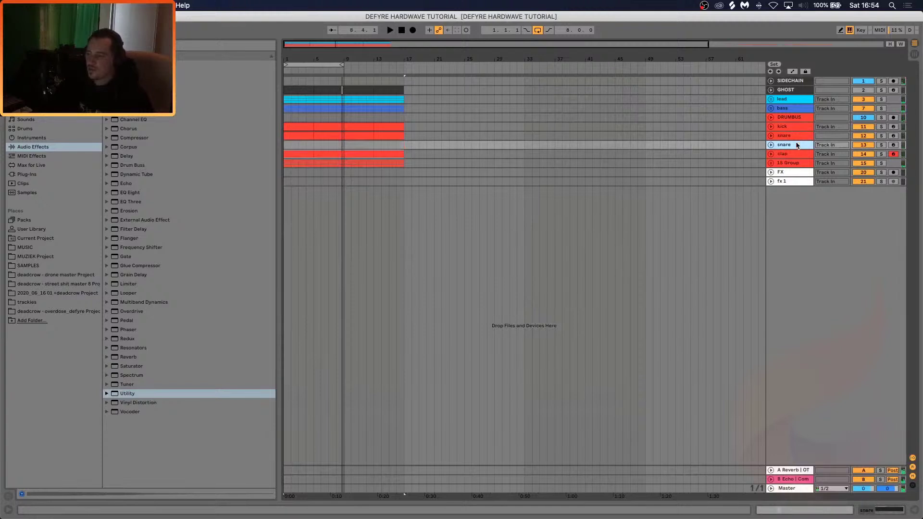
pyautogui.press('Delete')
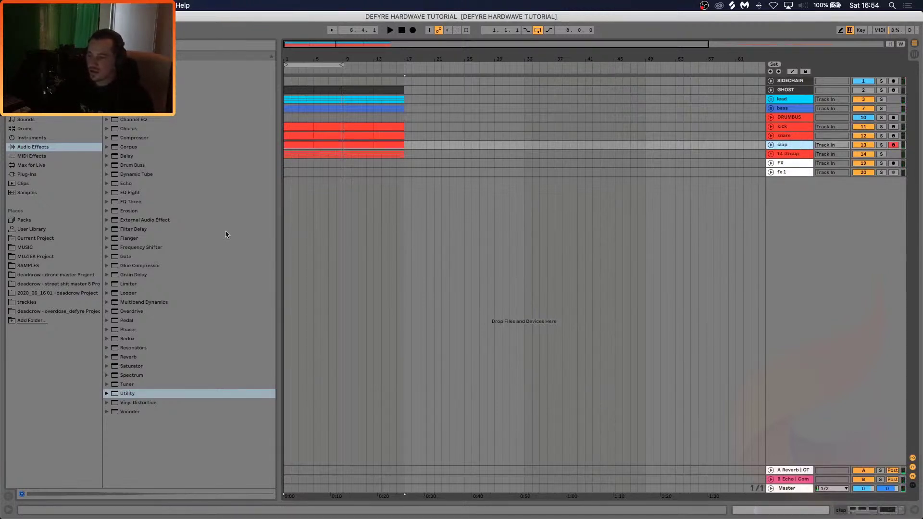
# Return to SAMPLES and collapse the VEC1 Claps and VENGEANCE ESSENTIAL CLUB SOUNDS vol-1 folders
pyautogui.click(22, 266)
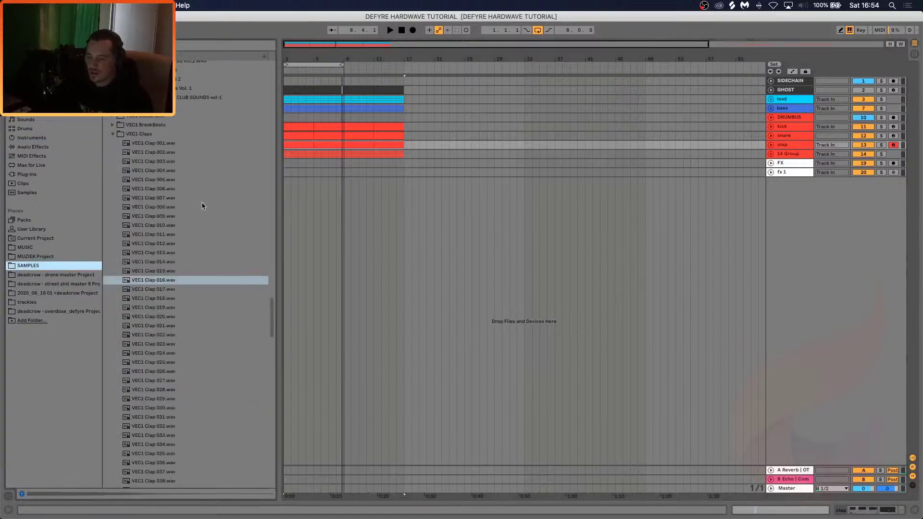
pyautogui.click(114, 135)
pyautogui.click(107, 98)
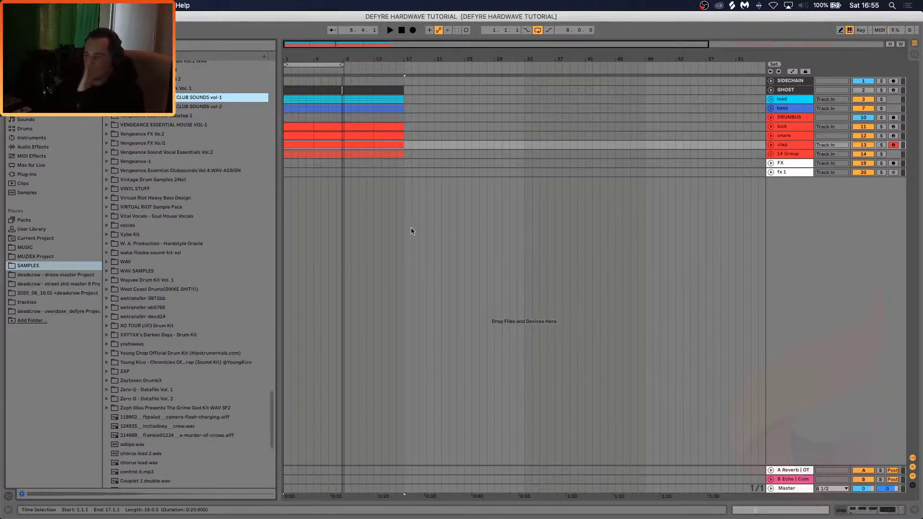
# Restart playback from the beginning of the arrangement to audition the full mix with the clap
pyautogui.click(401, 30)
pyautogui.click(390, 30)
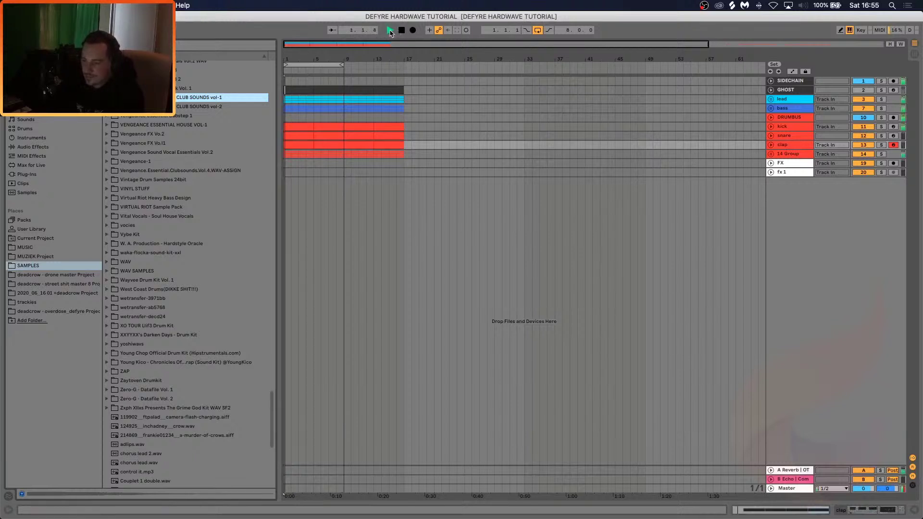
# Set the volume of the 14 Group inside DRUMBUS to -3.3 dB, check its first hat track, and fold the group
pyautogui.click(770, 154)
pyautogui.moveTo(864, 162); pyautogui.dragTo(868, 200)
pyautogui.click(773, 189)
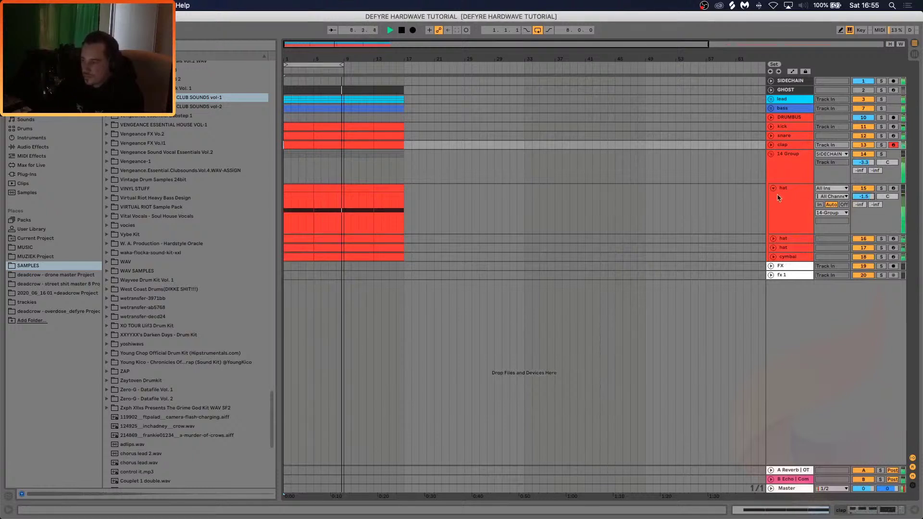
pyautogui.click(773, 188)
pyautogui.click(771, 154)
# Unfold the kick track with its device chain shown, save the Live Set, and briefly play the mix
pyautogui.click(771, 126)
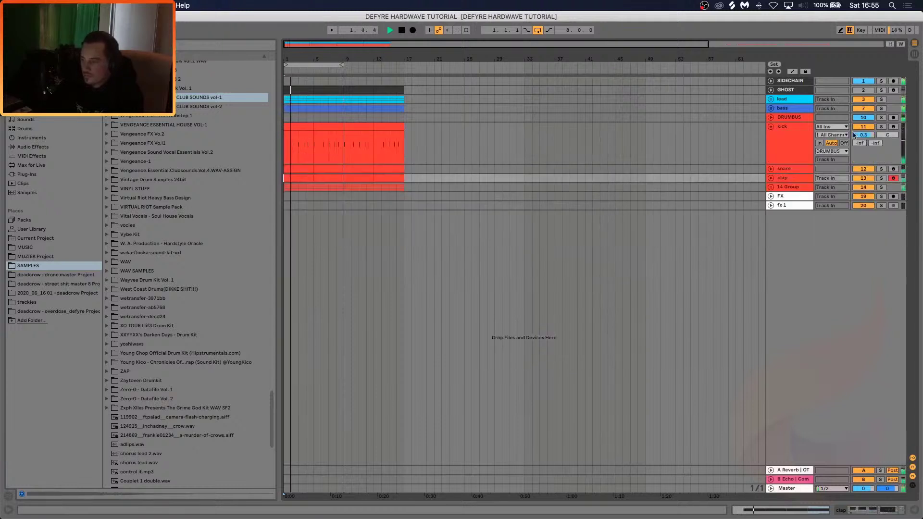
pyautogui.doubleClick(803, 144)
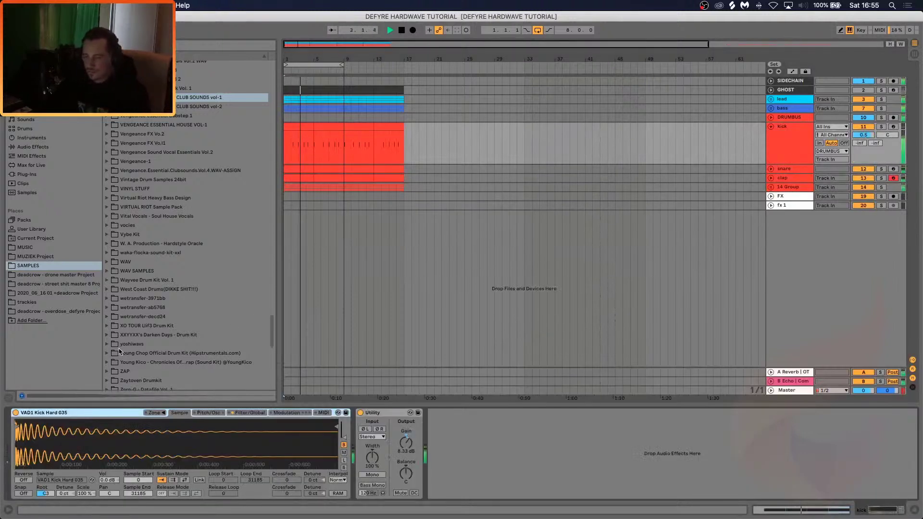
pyautogui.click(55, 5)
pyautogui.click(77, 89)
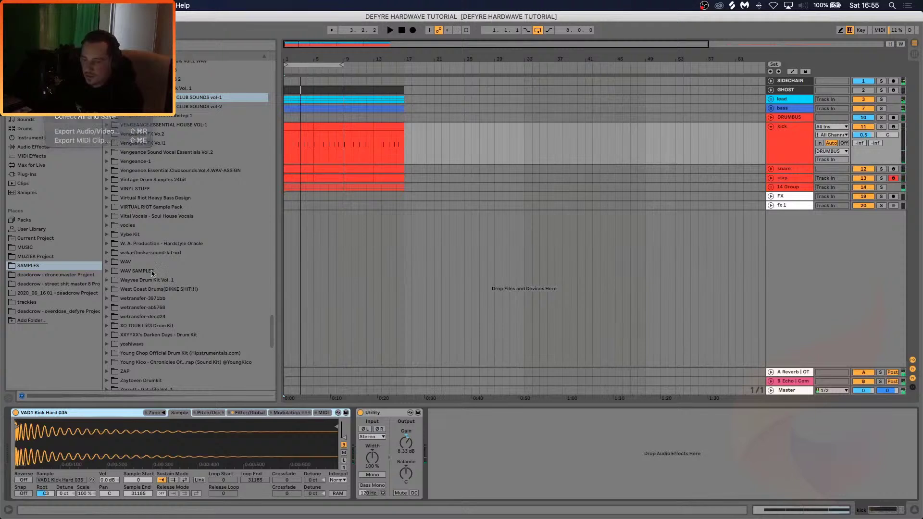
pyautogui.click(285, 150)
pyautogui.press('space')
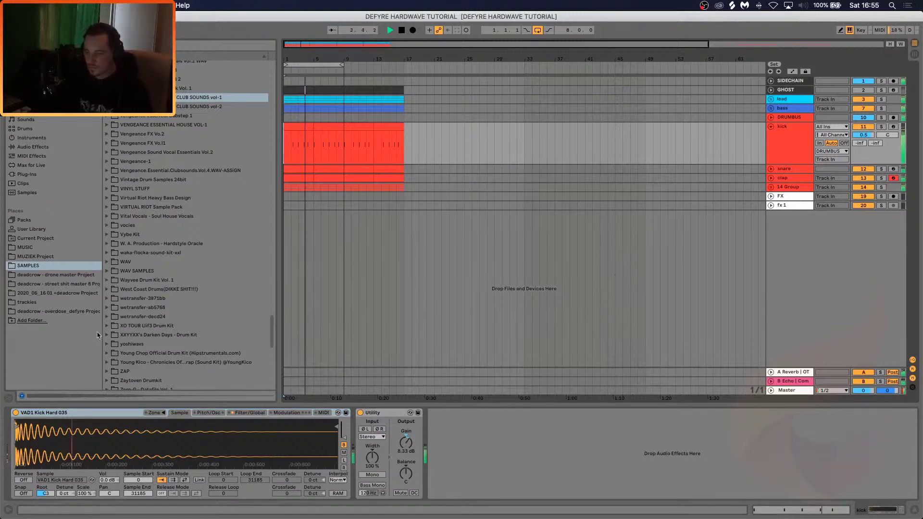
pyautogui.press('space')
# Show the kick's VAD1 Kick Hard 035 sample in the browser, duplicate the kick track, and deactivate the original
pyautogui.rightClick(102, 451)
pyautogui.click(132, 389)
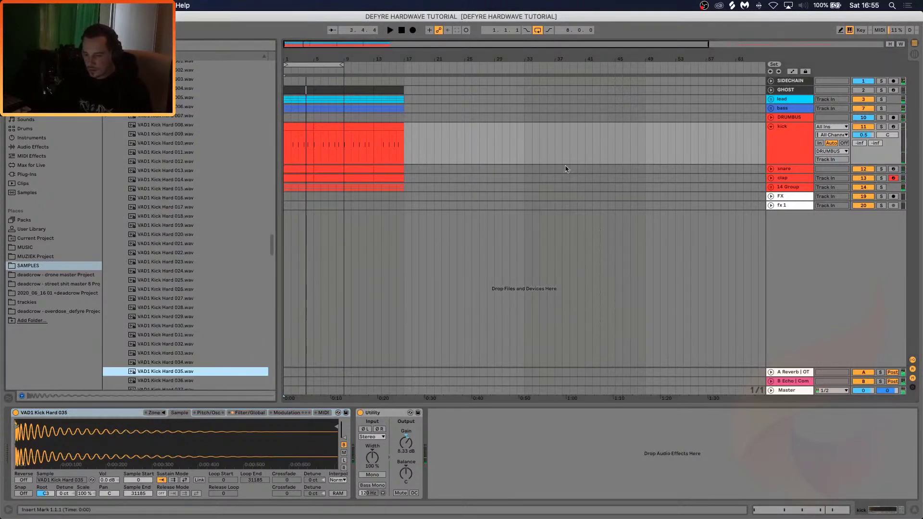
pyautogui.click(783, 133)
pyautogui.press('super+d')
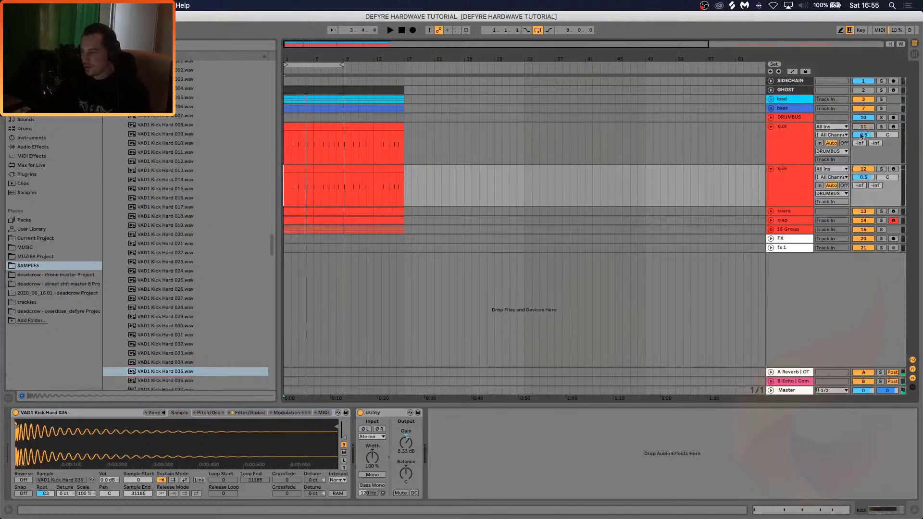
# Try VAD1 Kick Hard 046, 035, 032 and 048 in the duplicated kick's Sampler while the arrangement plays
pyautogui.scroll(-6, 202, 351)
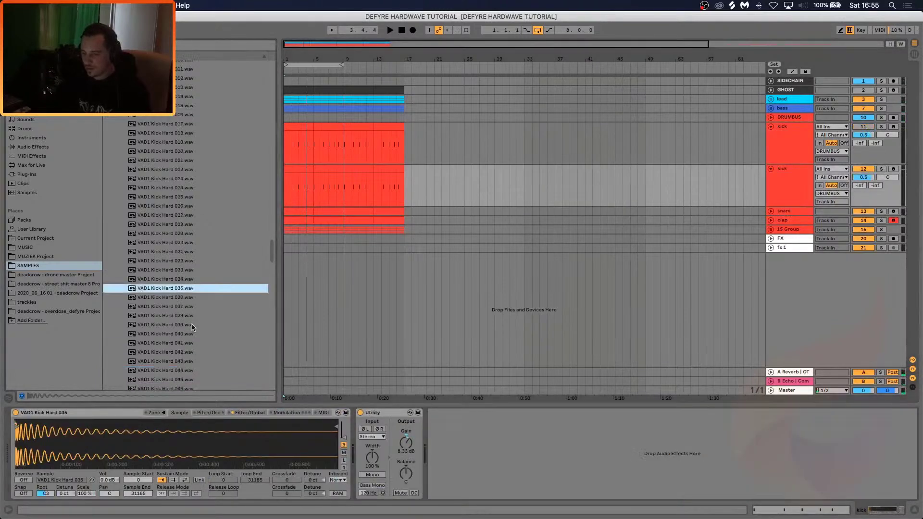
pyautogui.click(165, 328)
pyautogui.moveTo(165, 327); pyautogui.dragTo(154, 413)
pyautogui.press('space')
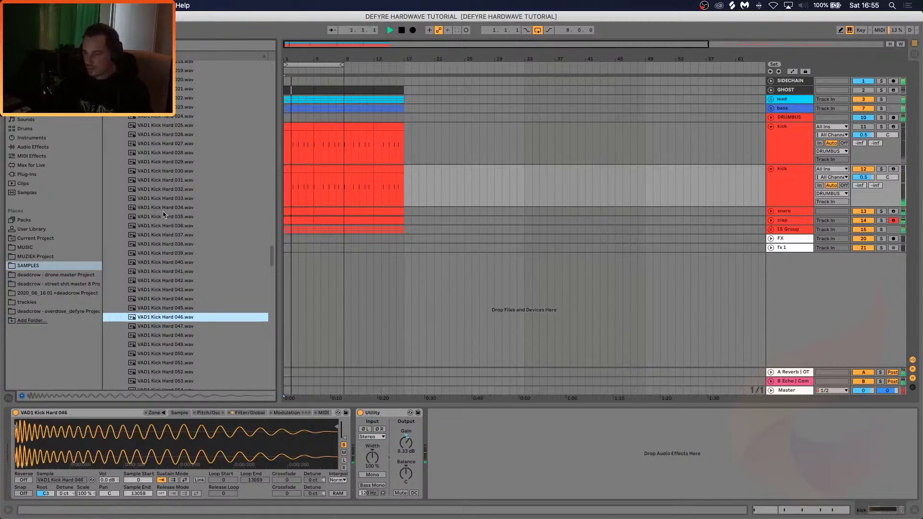
pyautogui.moveTo(164, 217); pyautogui.dragTo(168, 428)
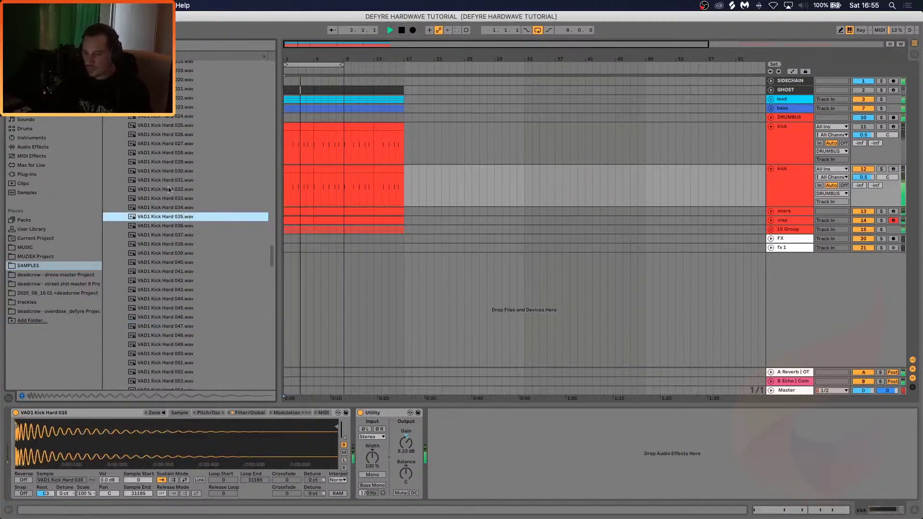
pyautogui.moveTo(167, 189); pyautogui.dragTo(174, 446)
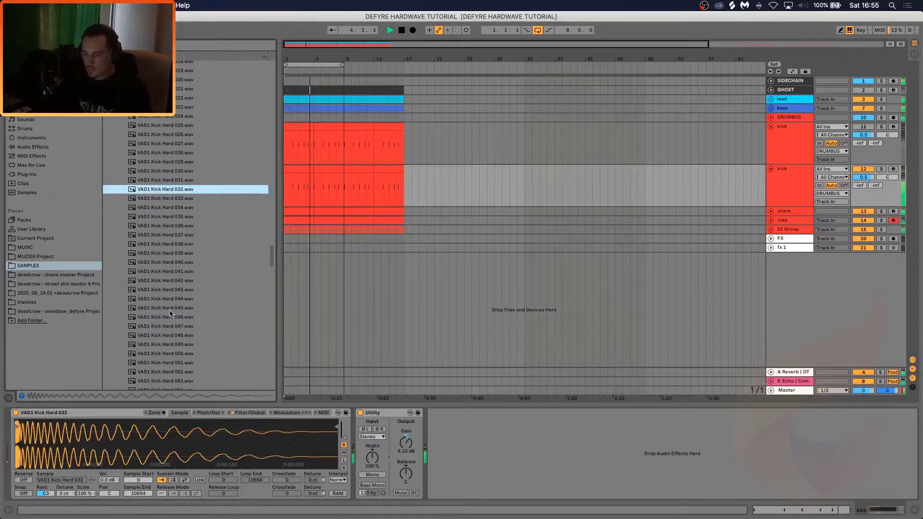
pyautogui.scroll(-1, 168, 317)
pyautogui.click(164, 332)
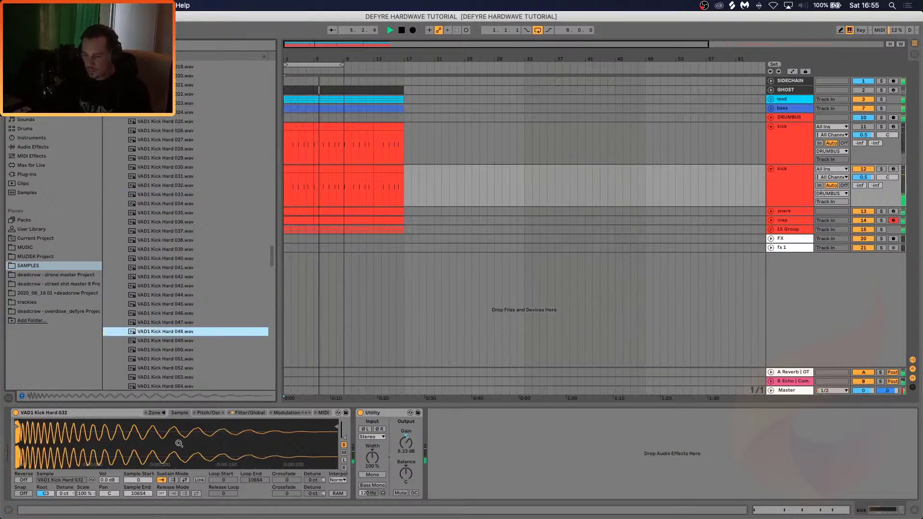
# Load VAD1 Kick Hard 059.wav into the duplicated kick track's Sampler
pyautogui.scroll(-5, 170, 326)
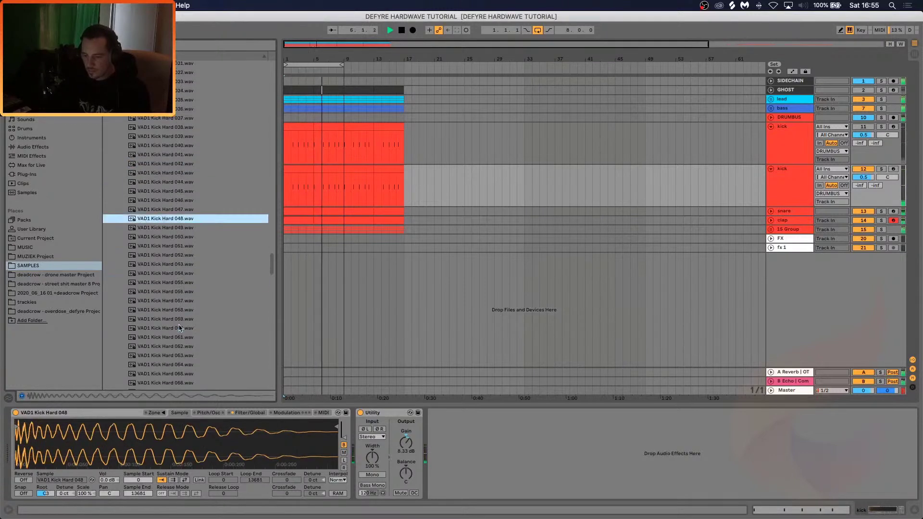
pyautogui.click(146, 321)
pyautogui.scroll(-3, 155, 383)
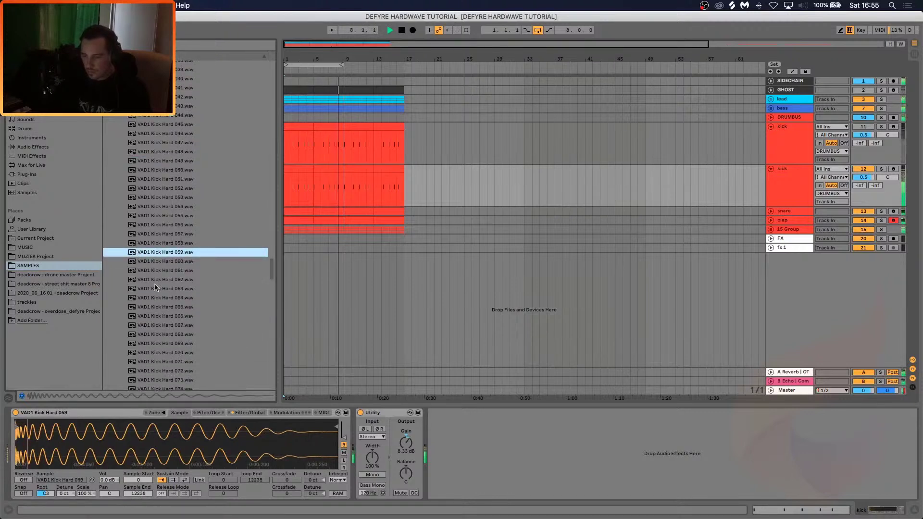
# Set the duplicated kick's track volume to 1.3 dB and its Utility gain to 8.89 dB, and fold the track
pyautogui.moveTo(864, 177); pyautogui.dragTo(864, 174)
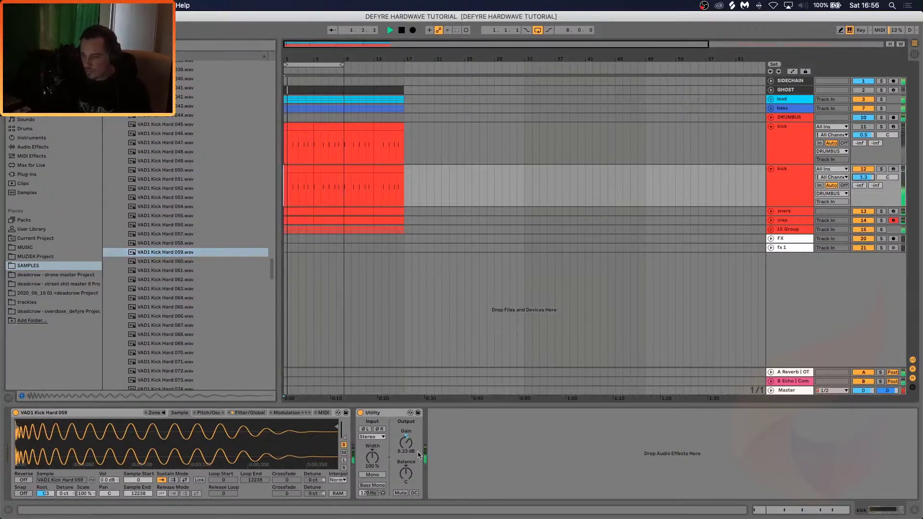
pyautogui.moveTo(411, 443); pyautogui.dragTo(410, 444)
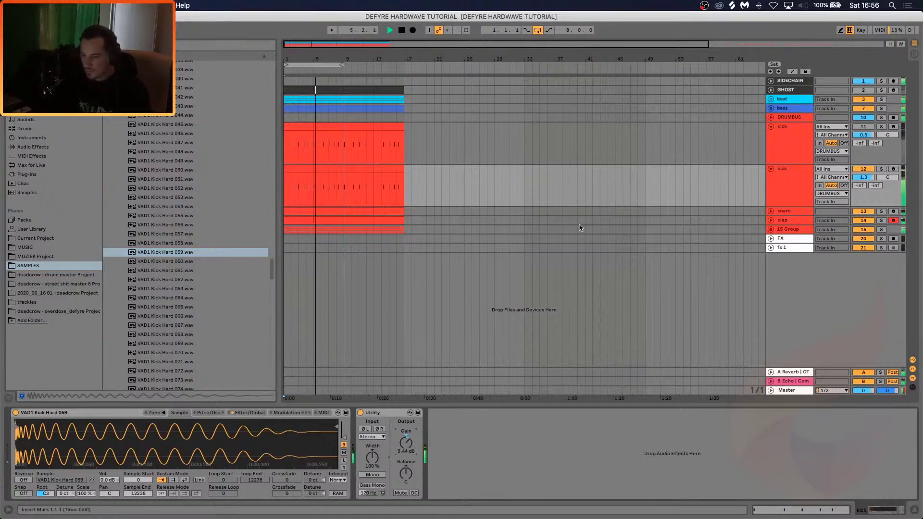
pyautogui.click(785, 185)
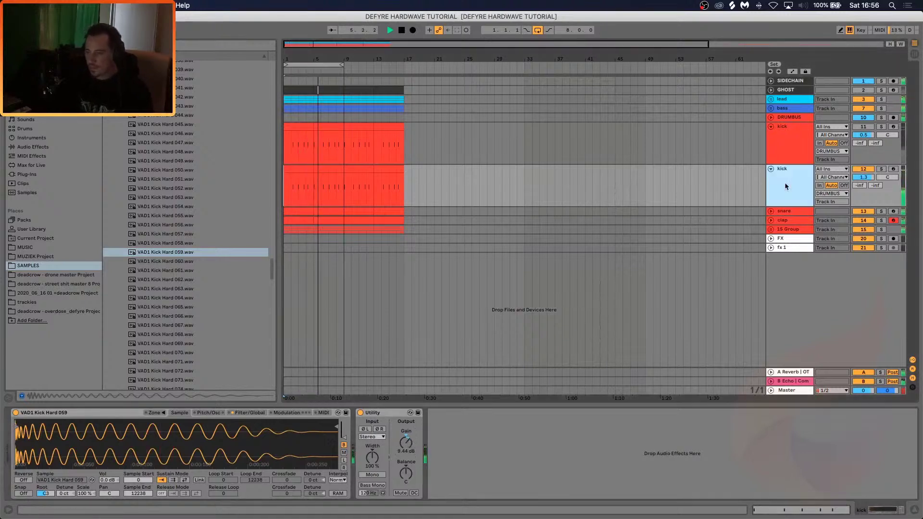
pyautogui.click(406, 447)
pyautogui.moveTo(404, 449); pyautogui.dragTo(404, 451)
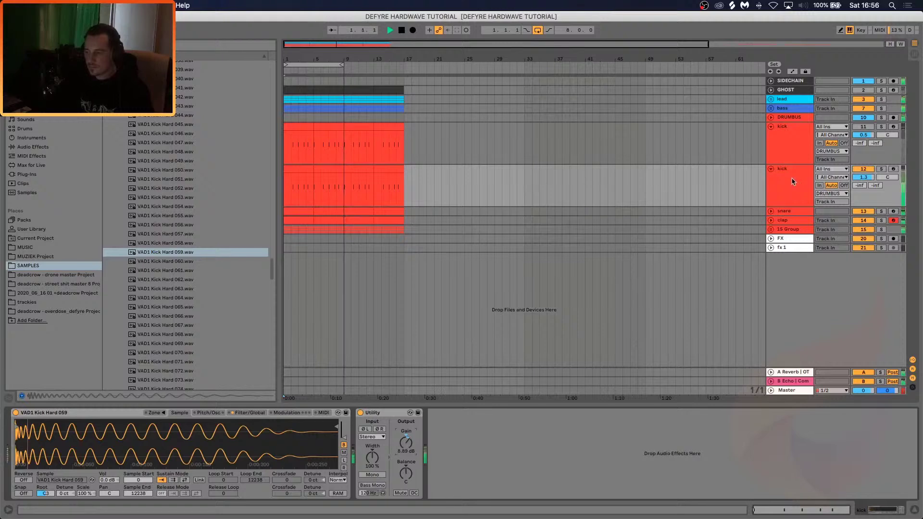
pyautogui.click(771, 169)
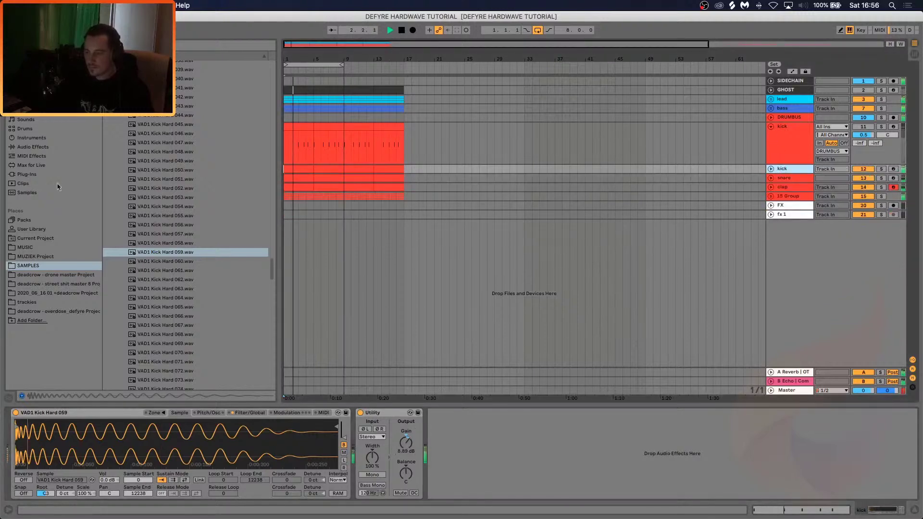
# Add an EQ Eight after the duplicated kick's Utility with a slight boost around 8.80 kHz, and hide the device chain
pyautogui.click(33, 147)
pyautogui.moveTo(116, 197); pyautogui.dragTo(512, 458)
pyautogui.moveTo(596, 449)
pyautogui.mouseDown()
pyautogui.moveTo(587, 430)
pyautogui.moveTo(580, 435)
pyautogui.moveTo(610, 449)
pyautogui.moveTo(591, 432)
pyautogui.moveTo(609, 441)
pyautogui.mouseUp()
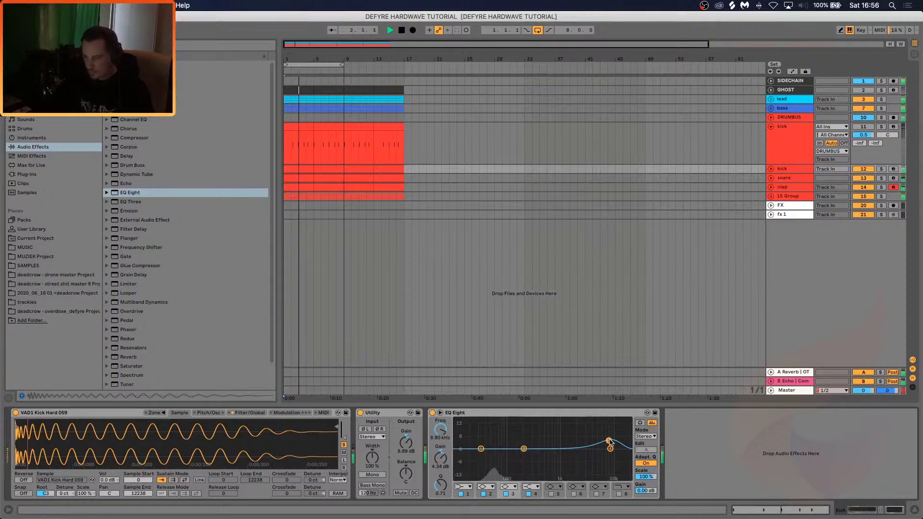
pyautogui.moveTo(608, 441); pyautogui.dragTo(608, 445)
pyautogui.click(603, 404)
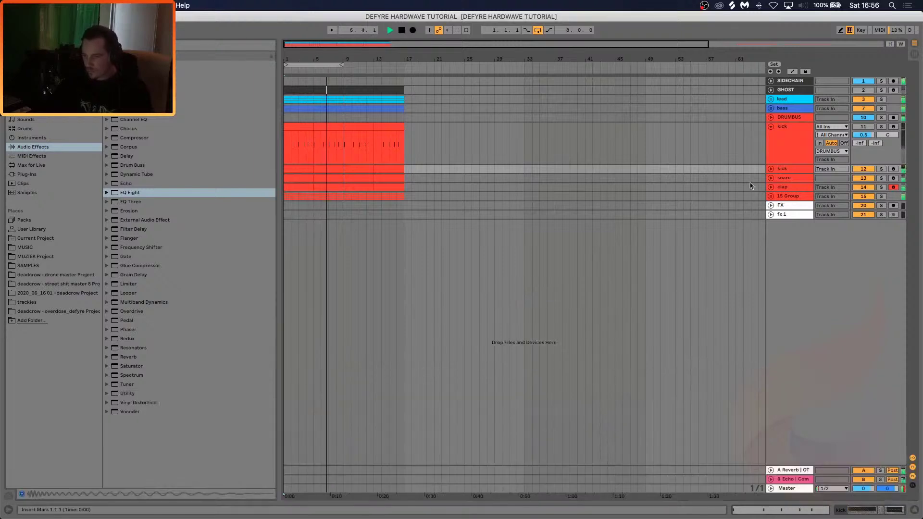
# Fold the original kick track and expand the lead group to show its tracks
pyautogui.click(780, 127)
pyautogui.click(771, 127)
pyautogui.click(780, 100)
pyautogui.click(771, 99)
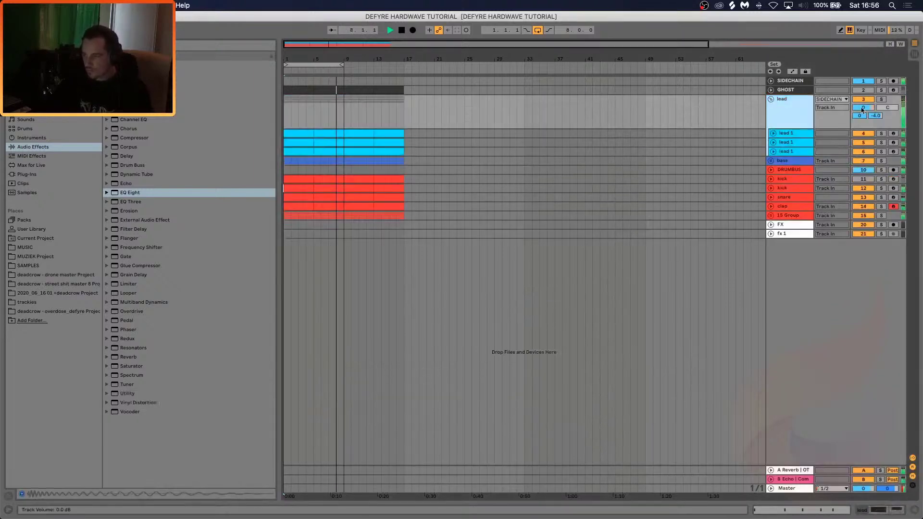
# Stop playback and duplicate the second lead 1 track in the lead group
pyautogui.press('space')
pyautogui.click(789, 134)
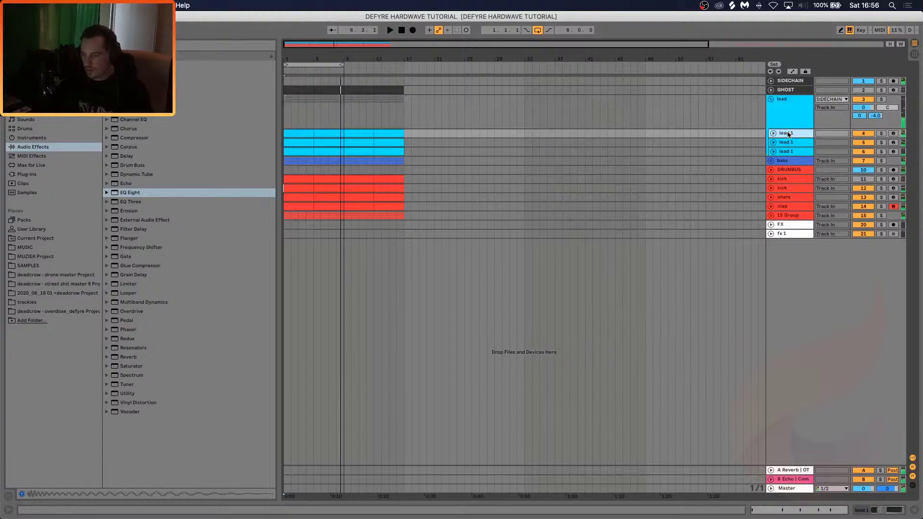
pyautogui.click(789, 143)
pyautogui.press('super+d')
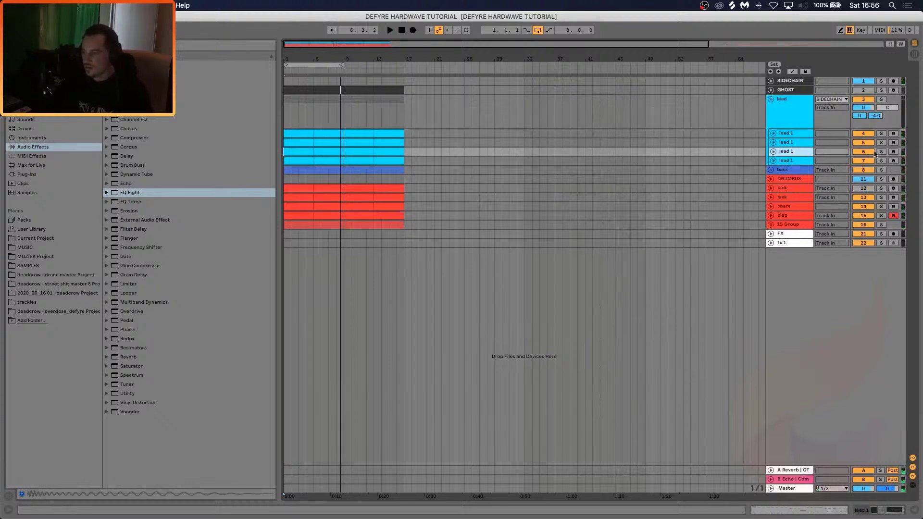
# Solo the duplicated lead 1 track during playback and open its Spire synth
pyautogui.click(881, 152)
pyautogui.press('space')
pyautogui.doubleClick(792, 152)
pyautogui.click(32, 413)
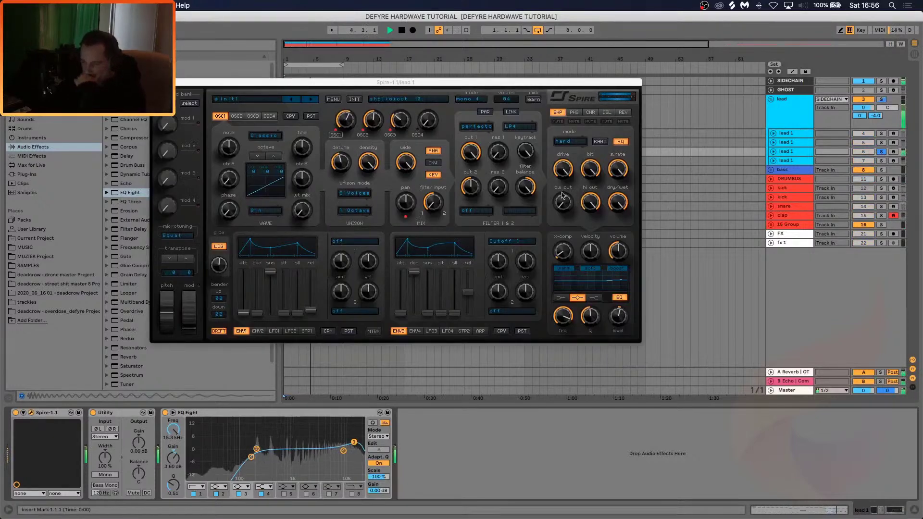
# In the duplicated lead's Spire, set the shaper mode to clip and adjust filter 1's cutoff and resonance; move the EQ Eight low cut to 290 Hz
pyautogui.moveTo(470, 159); pyautogui.dragTo(476, 191)
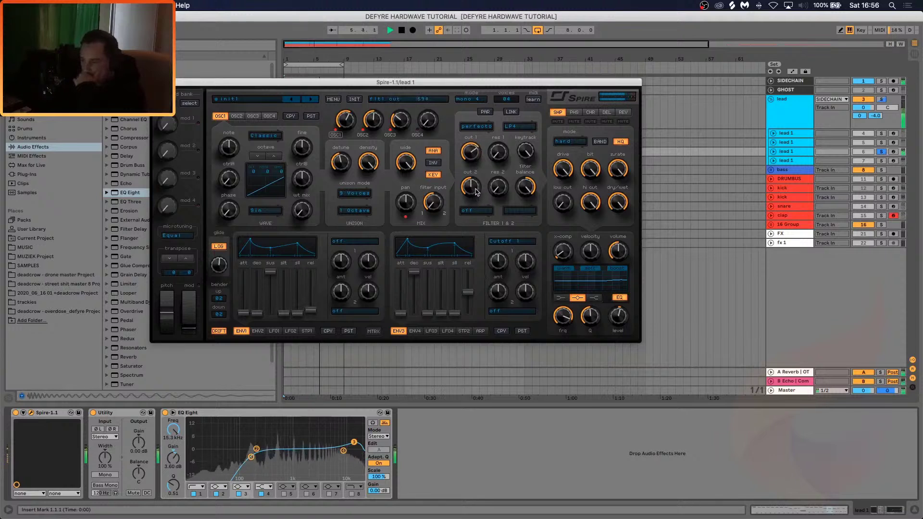
pyautogui.click(570, 141)
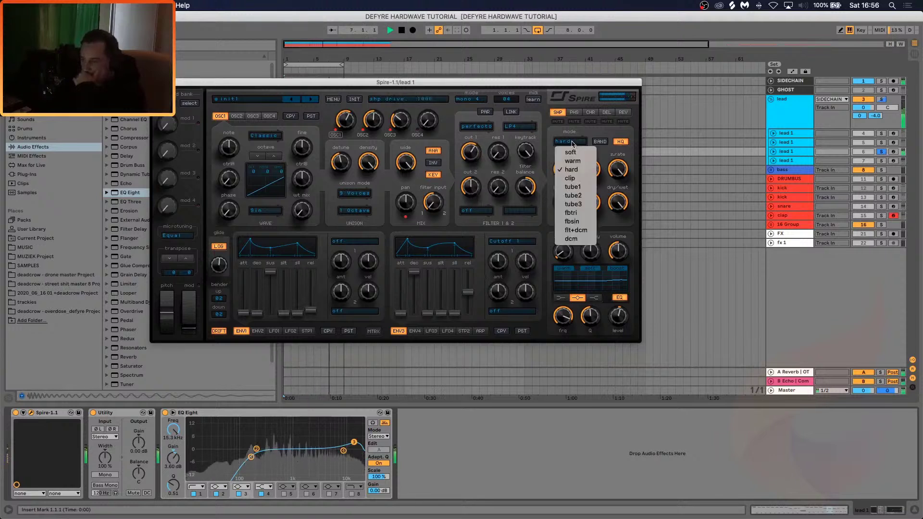
pyautogui.click(570, 179)
pyautogui.moveTo(498, 155); pyautogui.dragTo(500, 125)
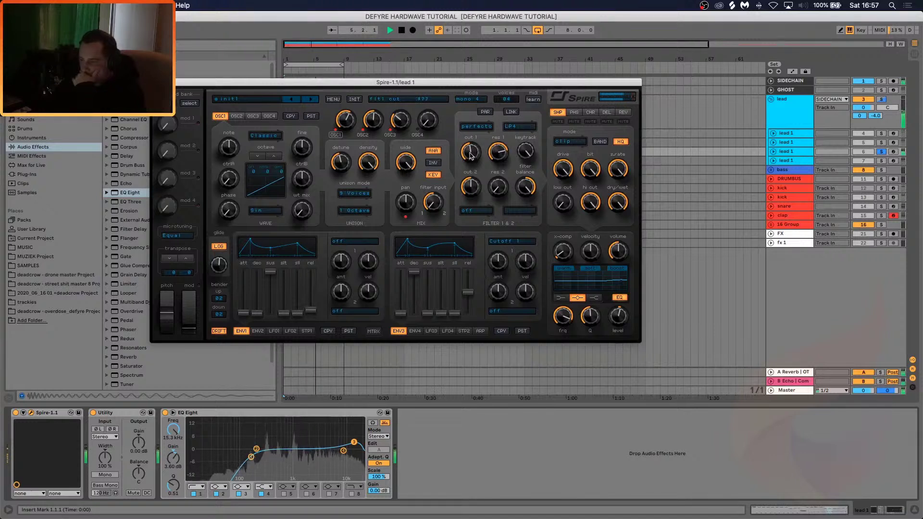
pyautogui.moveTo(252, 458); pyautogui.dragTo(258, 456)
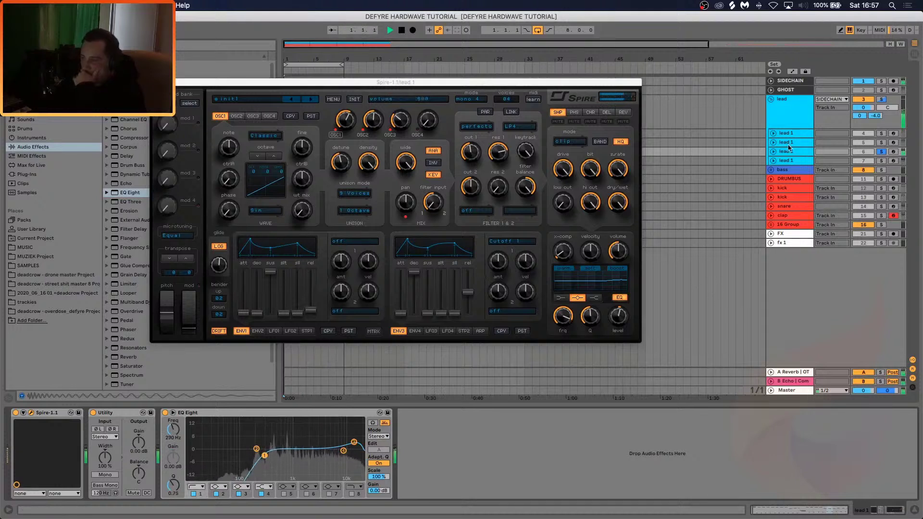
# Unsolo the duplicated lead 1 track, fine-tune its Spire filter in the full mix, and set its track volume to -7.0 dB
pyautogui.click(774, 152)
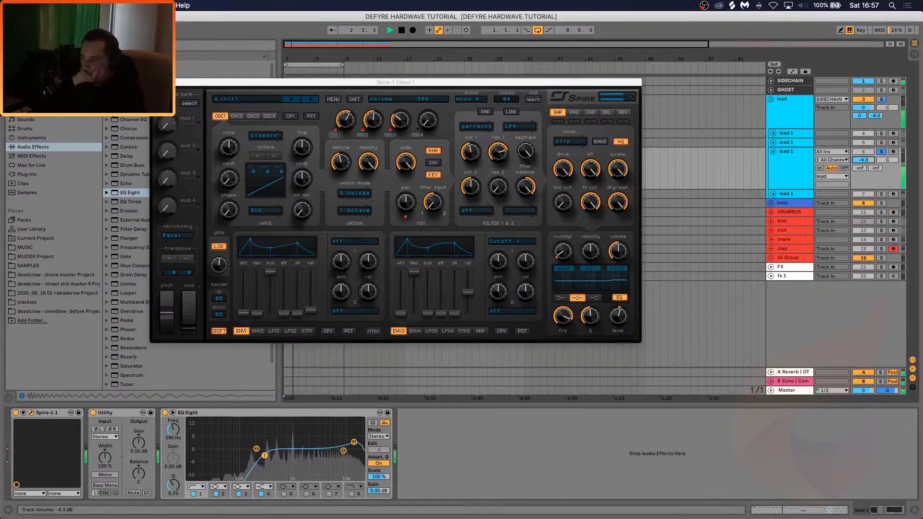
pyautogui.click(881, 152)
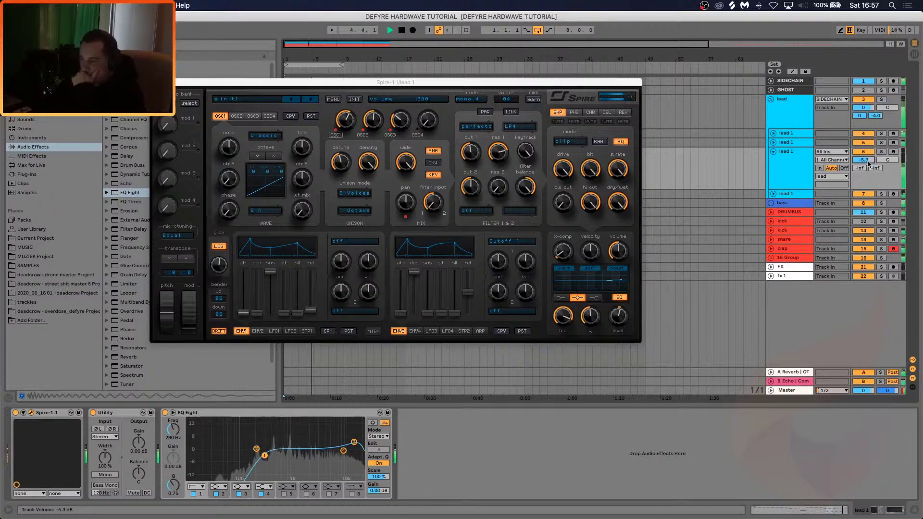
pyautogui.moveTo(478, 156); pyautogui.dragTo(479, 149)
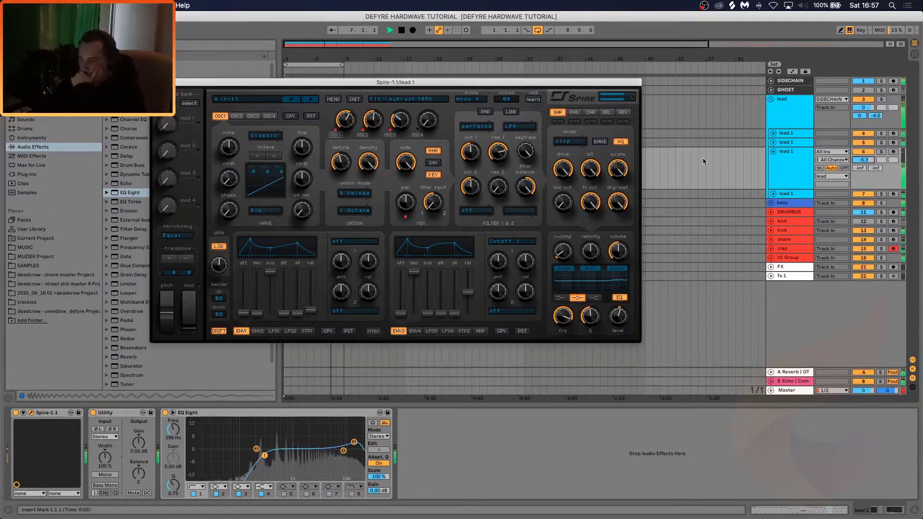
pyautogui.click(857, 161)
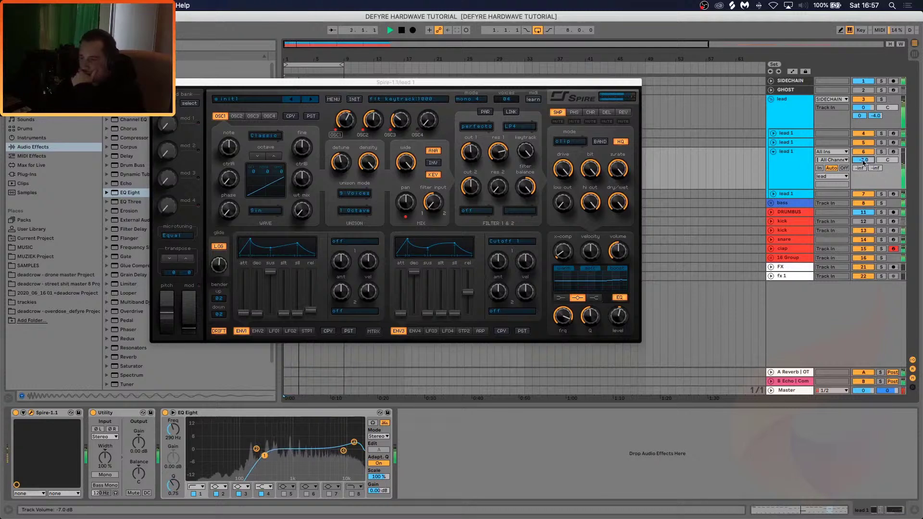
# Unfold the first lead 1 track, set its volume to -2.4 dB, and select it
pyautogui.click(773, 133)
pyautogui.click(864, 142)
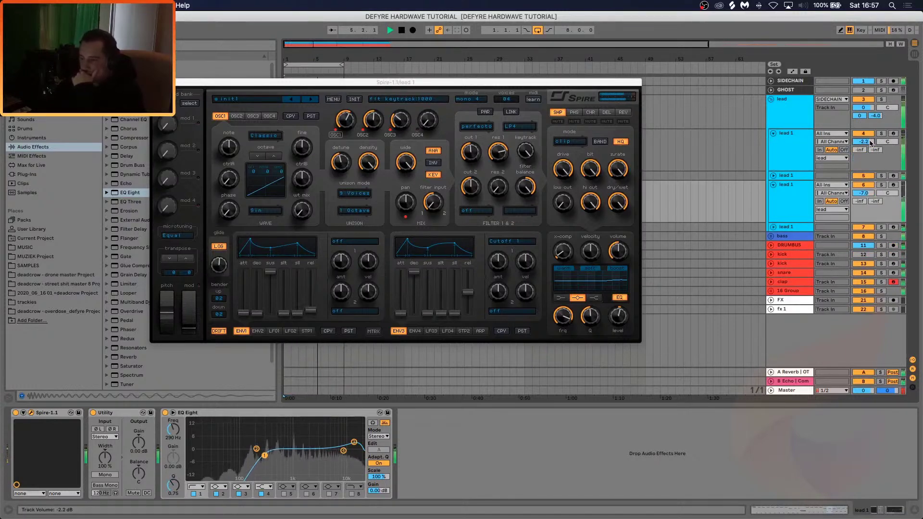
pyautogui.click(806, 145)
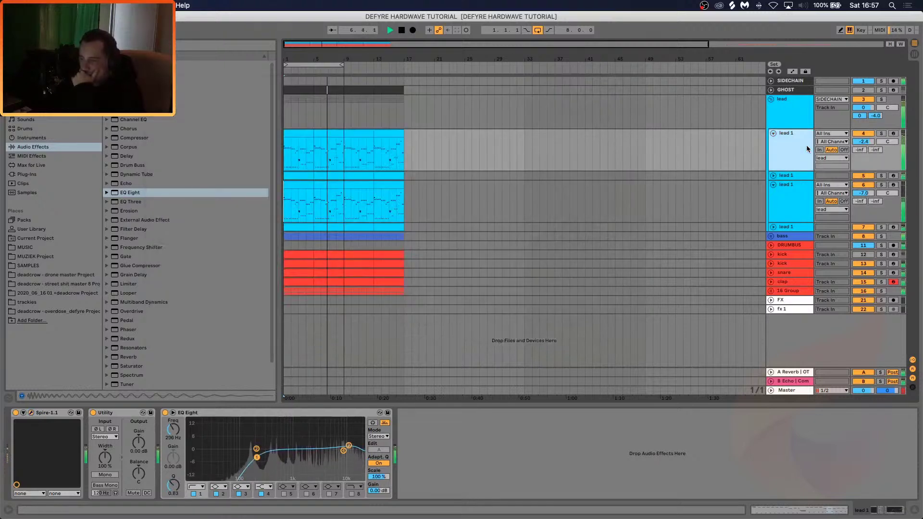
# Open the first lead 1 track's Spire, solo the track and adjust the shaper's low cut and sample rate
pyautogui.click(33, 414)
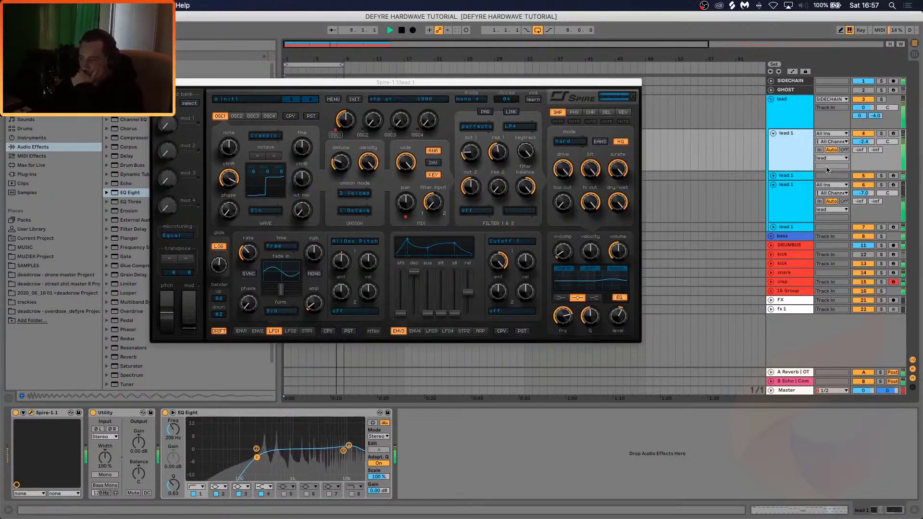
pyautogui.click(560, 203)
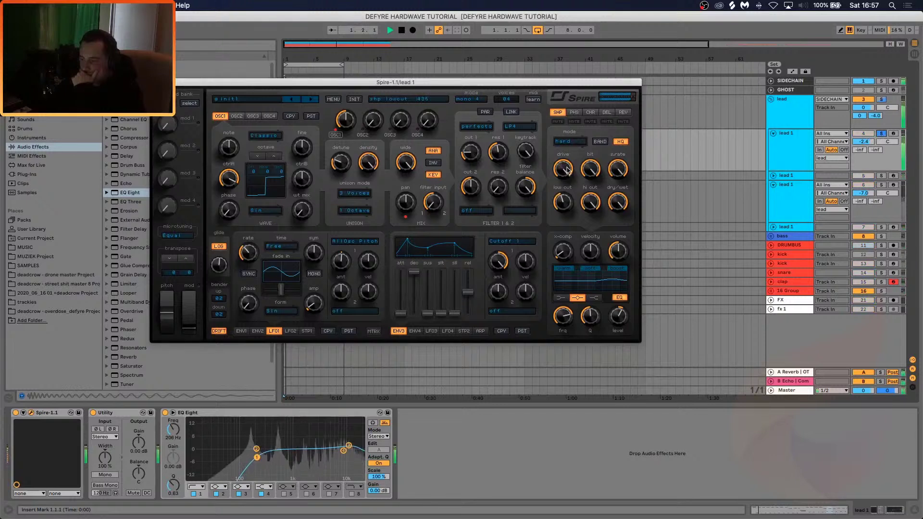
pyautogui.moveTo(567, 199); pyautogui.dragTo(565, 261)
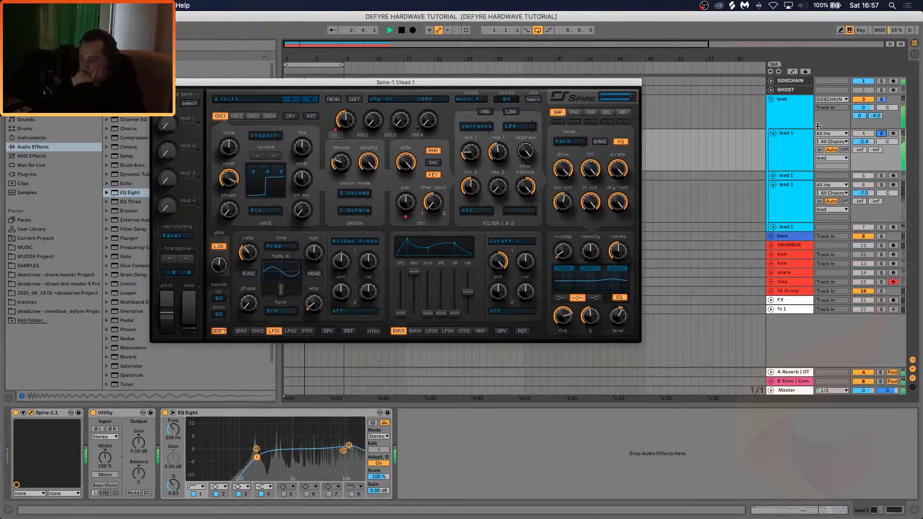
# Unsolo the first lead 1 track, set its volume to -3.4 dB, and set the 16 Group's volume to -2.8 dB
pyautogui.click(879, 135)
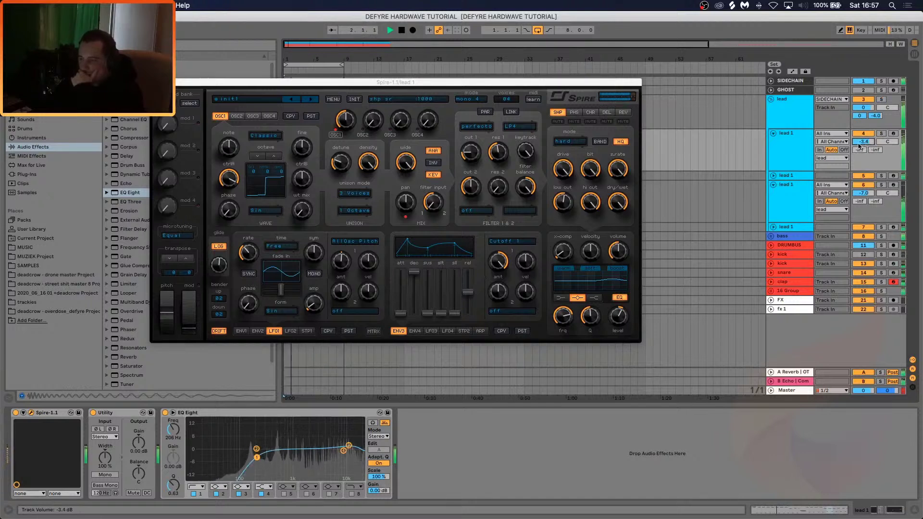
pyautogui.click(771, 291)
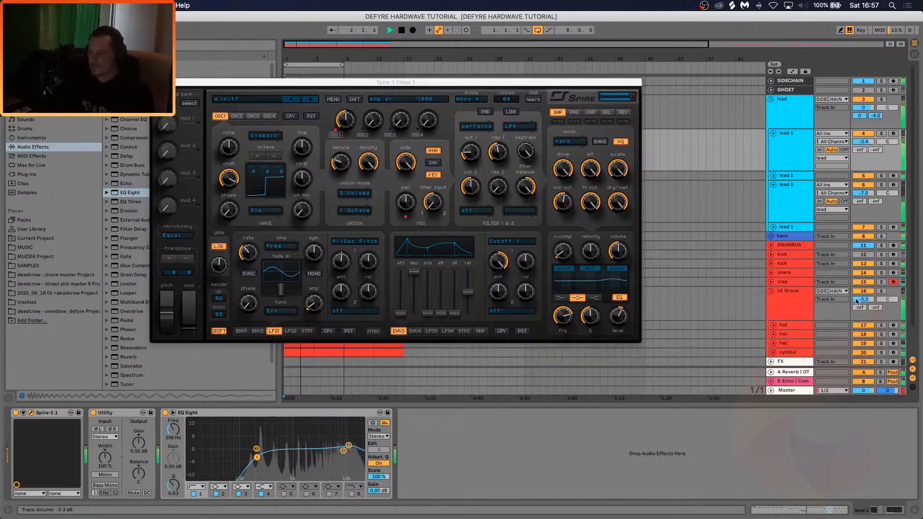
pyautogui.moveTo(857, 300); pyautogui.dragTo(857, 298)
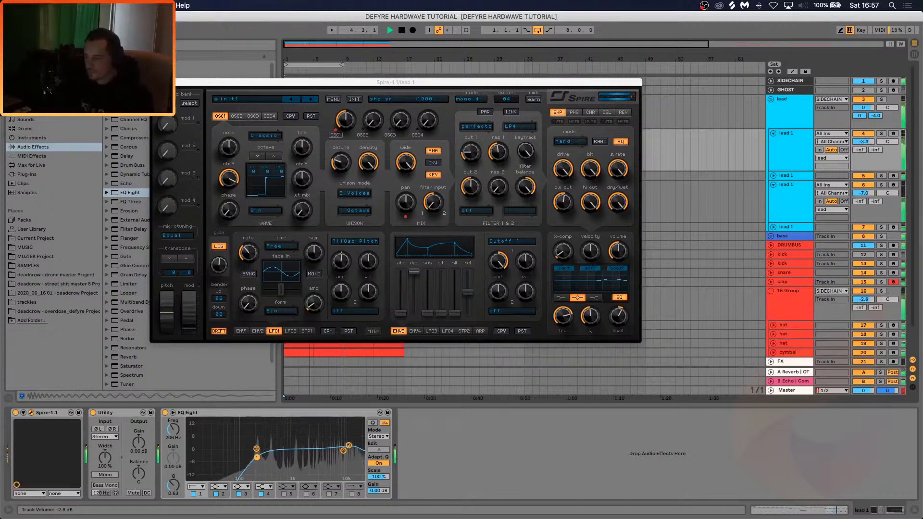
# Fine-tune the shaper's low cut, high cut, bit and sample rate in the first lead 1's Spire within the full mix
pyautogui.click(561, 204)
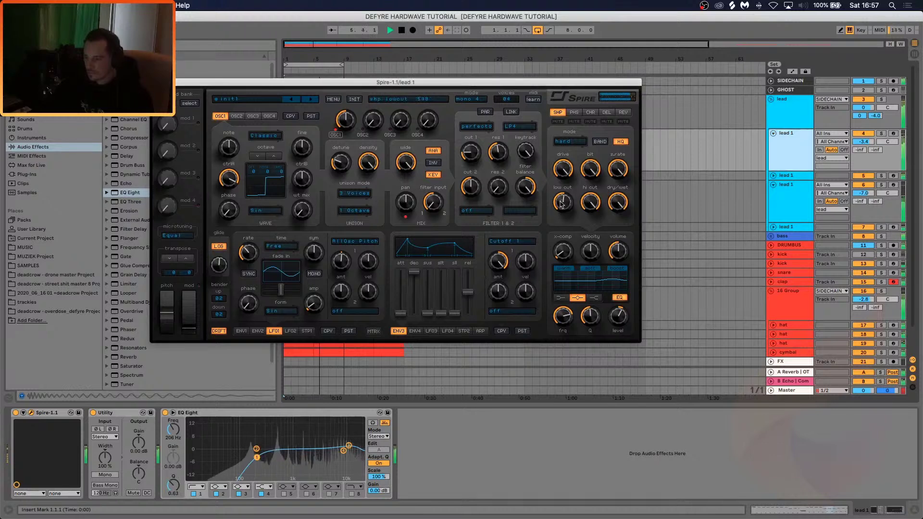
pyautogui.moveTo(561, 204); pyautogui.dragTo(569, 224)
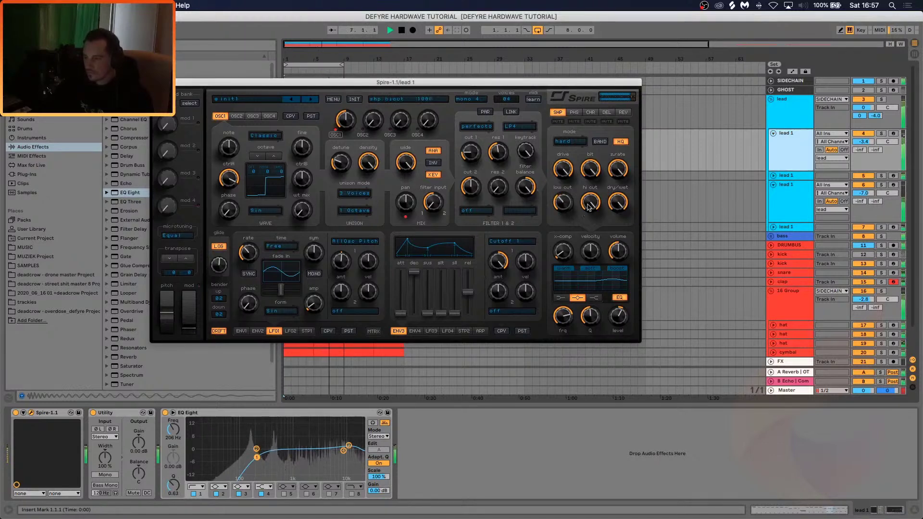
pyautogui.moveTo(592, 257); pyautogui.dragTo(598, 225)
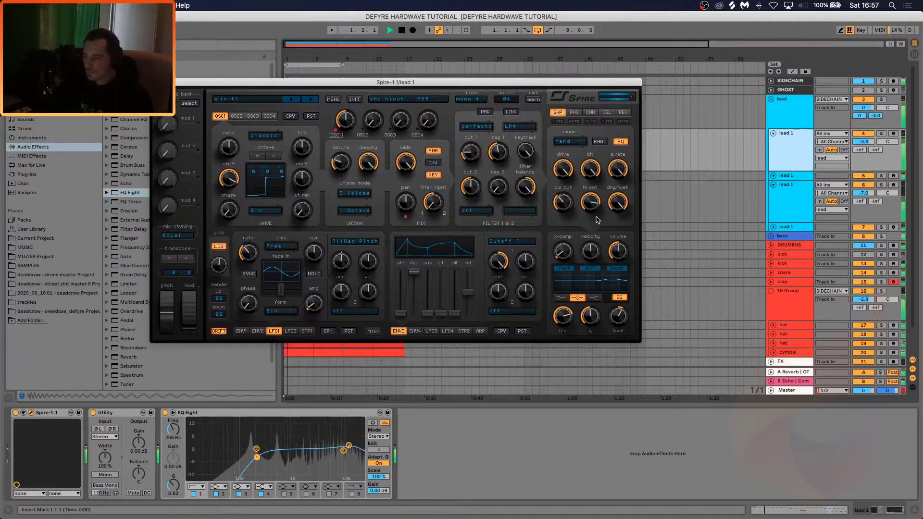
pyautogui.moveTo(596, 174); pyautogui.dragTo(600, 207)
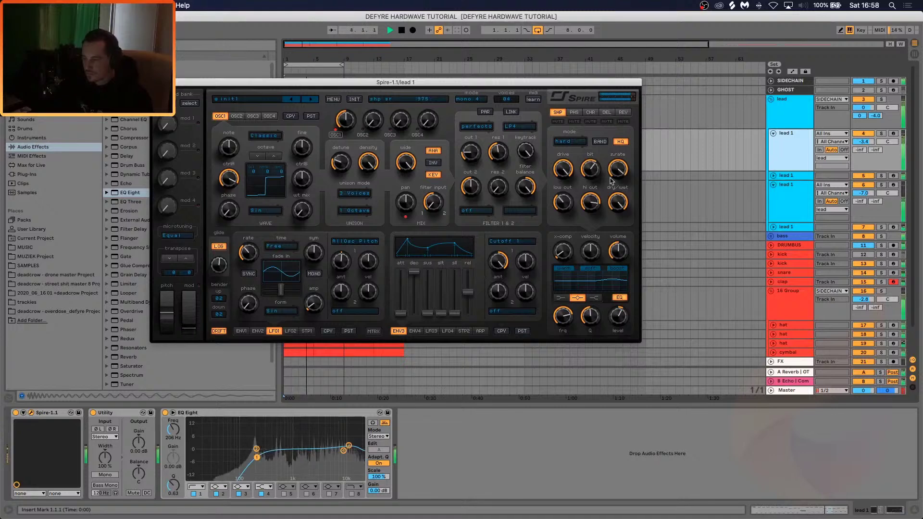
pyautogui.moveTo(592, 155); pyautogui.dragTo(563, 98)
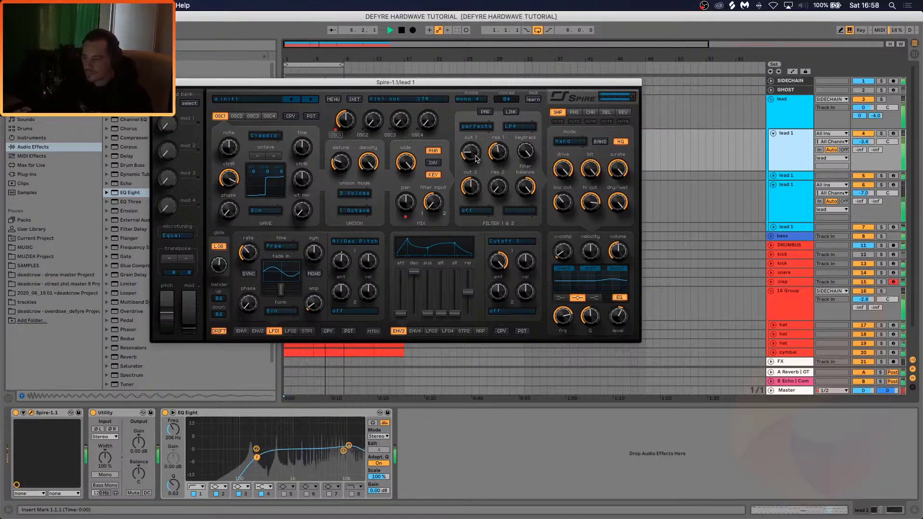
# Adjust Spire's filter 1 cutoff, set the shaper's bit to 1000, and boost EQ Eight's high band by 2.36 dB at 13.8 kHz
pyautogui.moveTo(476, 159); pyautogui.dragTo(467, 219)
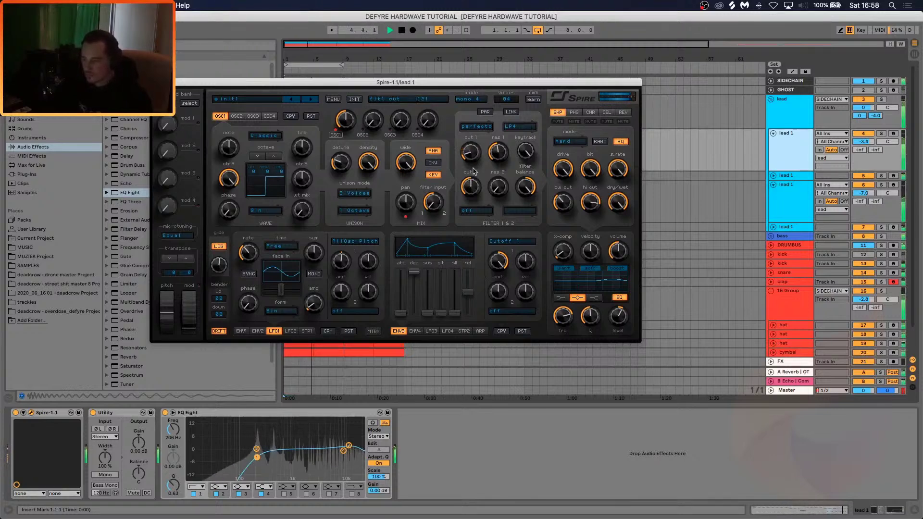
pyautogui.moveTo(476, 159); pyautogui.dragTo(476, 135)
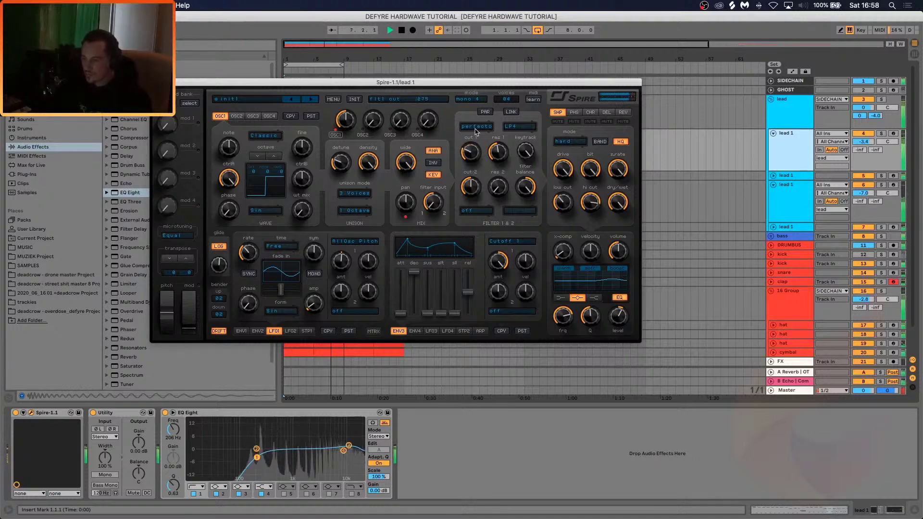
pyautogui.moveTo(583, 209); pyautogui.dragTo(604, 153)
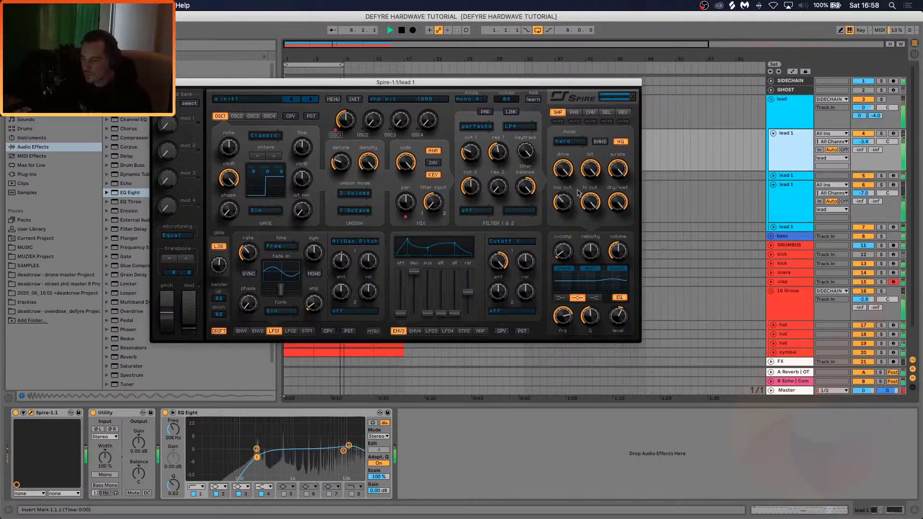
pyautogui.moveTo(348, 446); pyautogui.dragTo(349, 446)
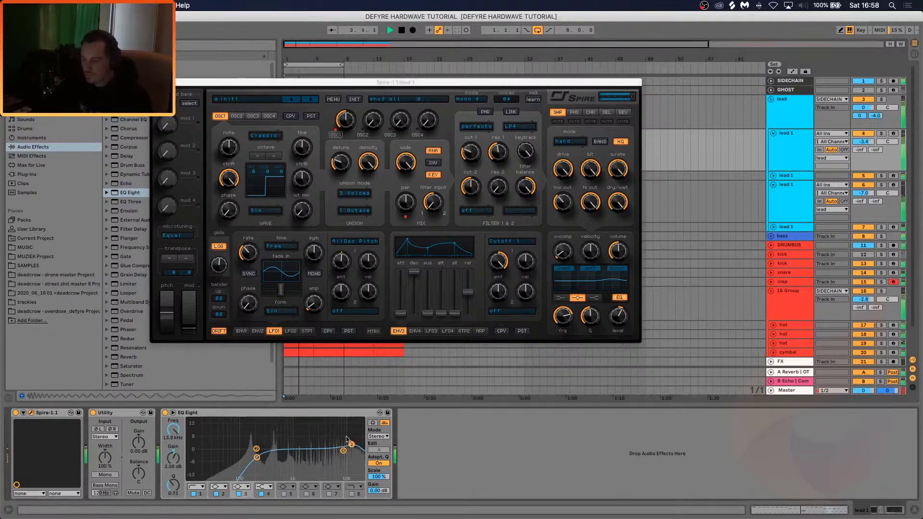
pyautogui.click(155, 82)
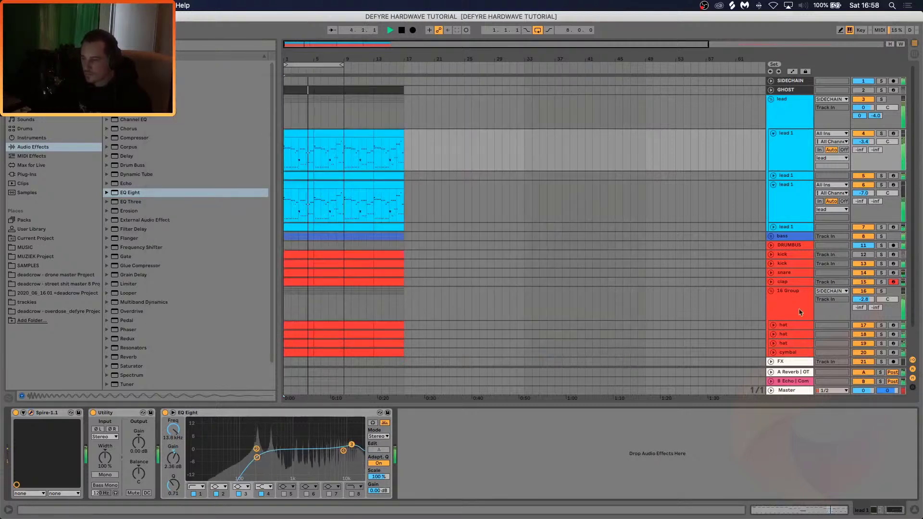
# Unfold the second kick track to adjust its volume, and lower the 16 Group's volume to about -3.3 dB
pyautogui.click(771, 265)
pyautogui.moveTo(864, 274); pyautogui.dragTo(864, 274)
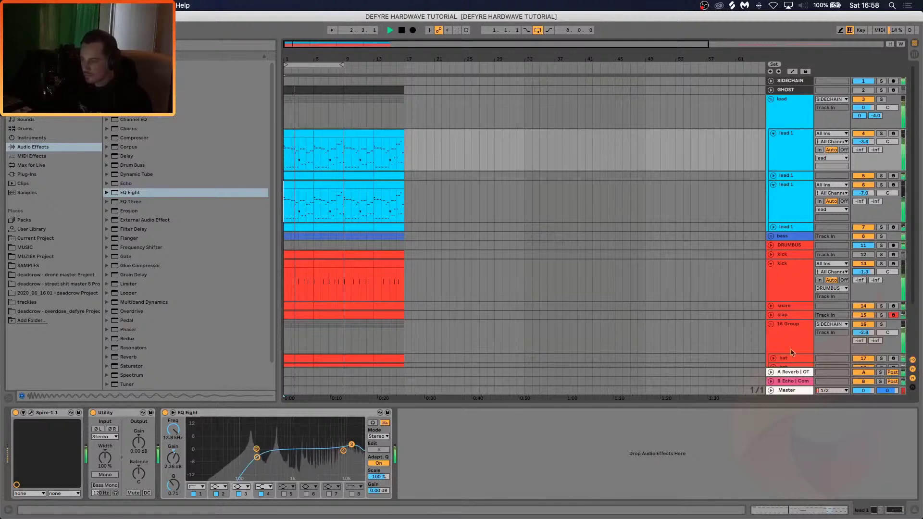
pyautogui.scroll(-3, 787, 349)
pyautogui.moveTo(864, 269); pyautogui.dragTo(864, 275)
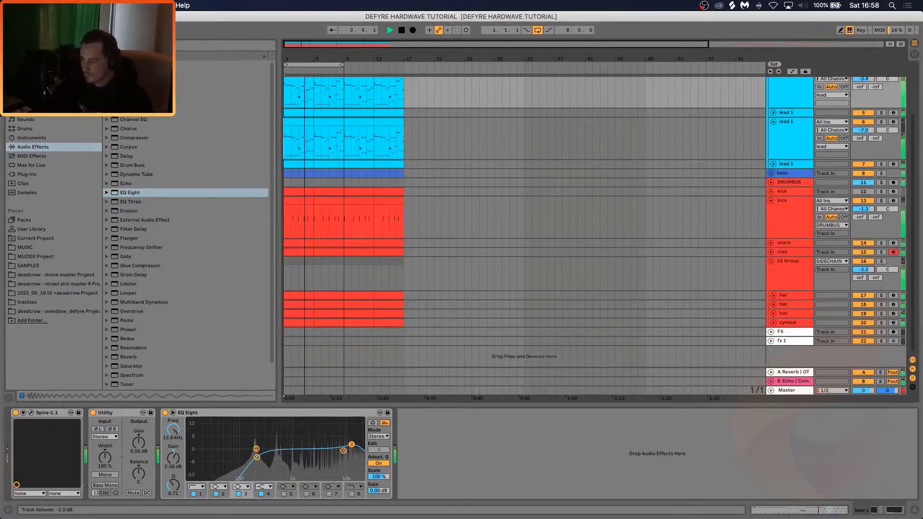
# Fold the 16 Group, kick, lead 1 tracks and lead group, and save the Live Set
pyautogui.click(771, 261)
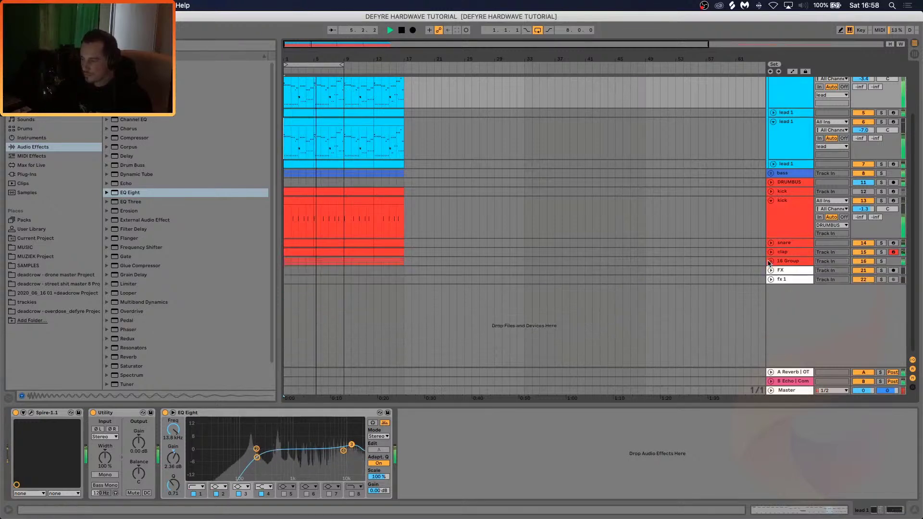
pyautogui.click(771, 201)
pyautogui.click(774, 186)
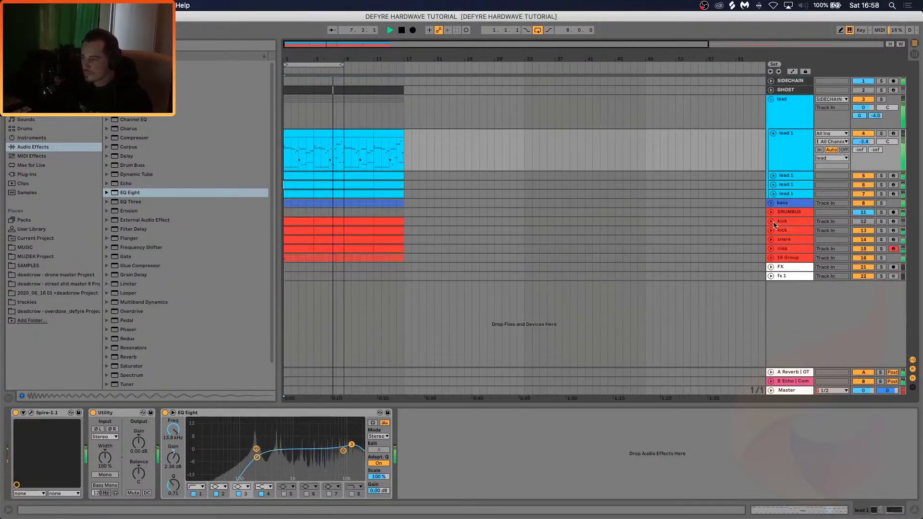
pyautogui.click(780, 241)
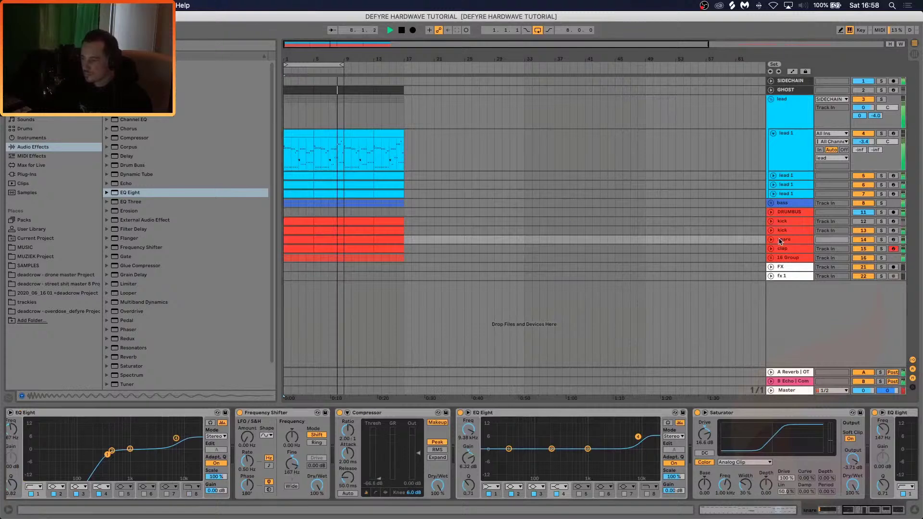
pyautogui.click(773, 134)
pyautogui.click(775, 108)
pyautogui.click(771, 99)
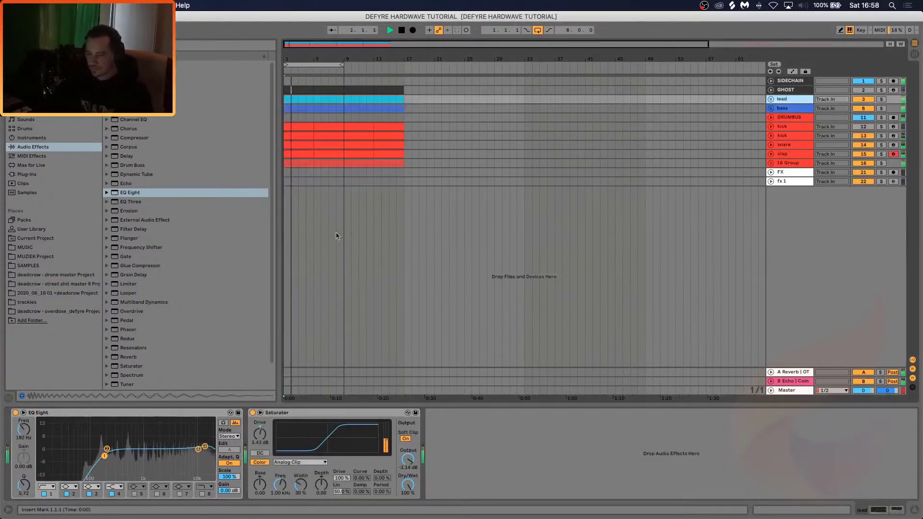
pyautogui.click(54, 5)
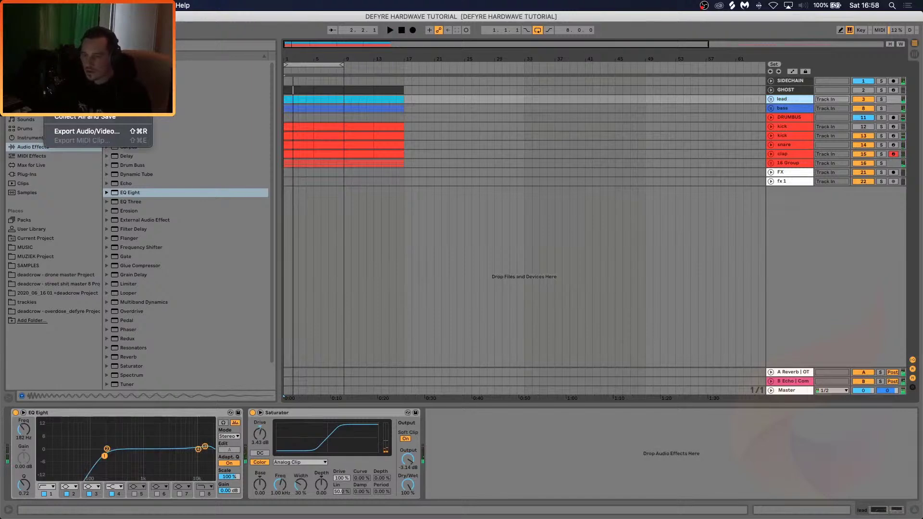
pyautogui.click(77, 90)
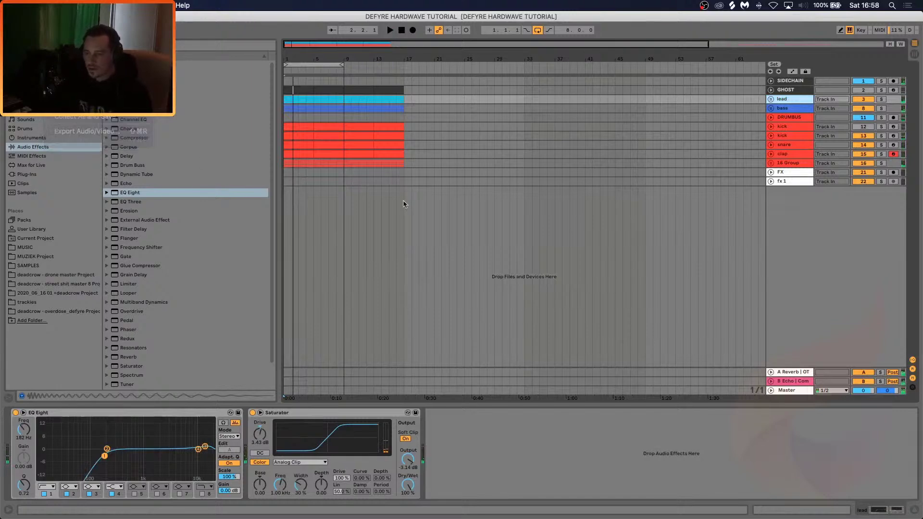
# Insert a new audio track directly below the clap track
pyautogui.rightClick(793, 137)
pyautogui.click(789, 145)
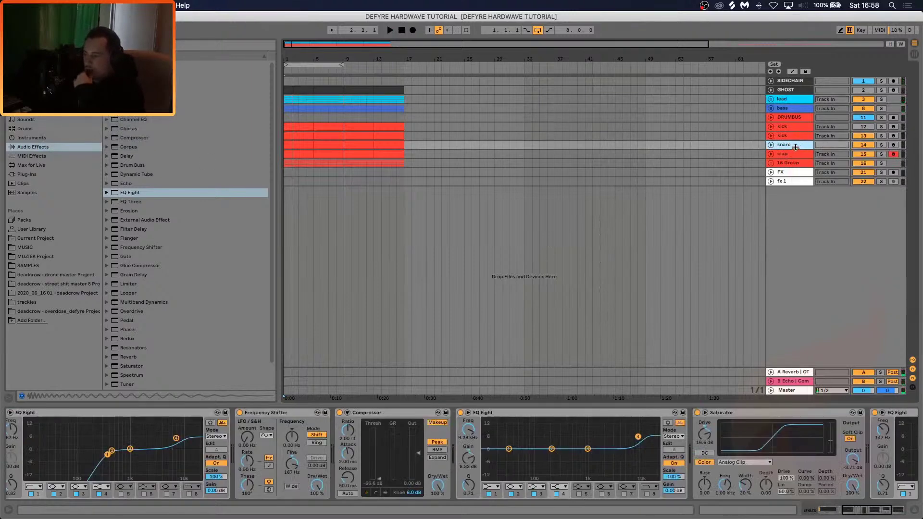
pyautogui.rightClick(796, 146)
pyautogui.click(757, 149)
pyautogui.click(793, 153)
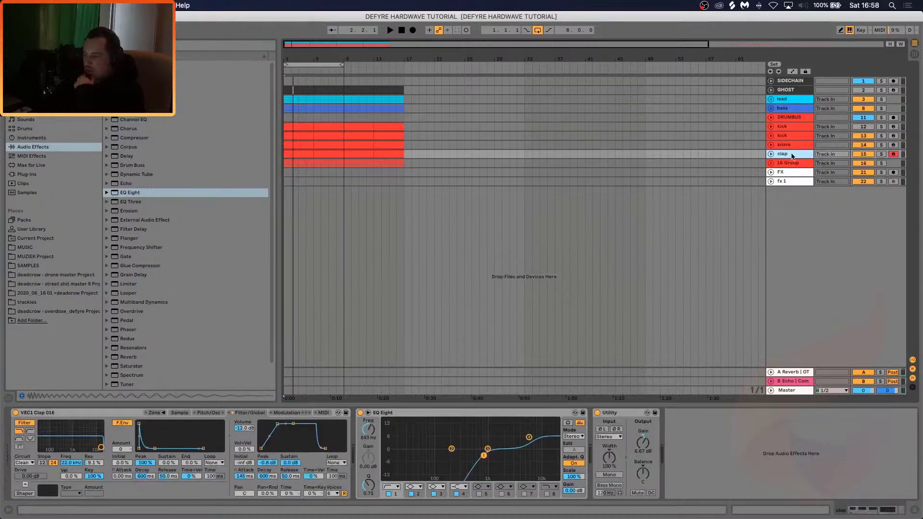
pyautogui.rightClick(793, 155)
pyautogui.click(815, 223)
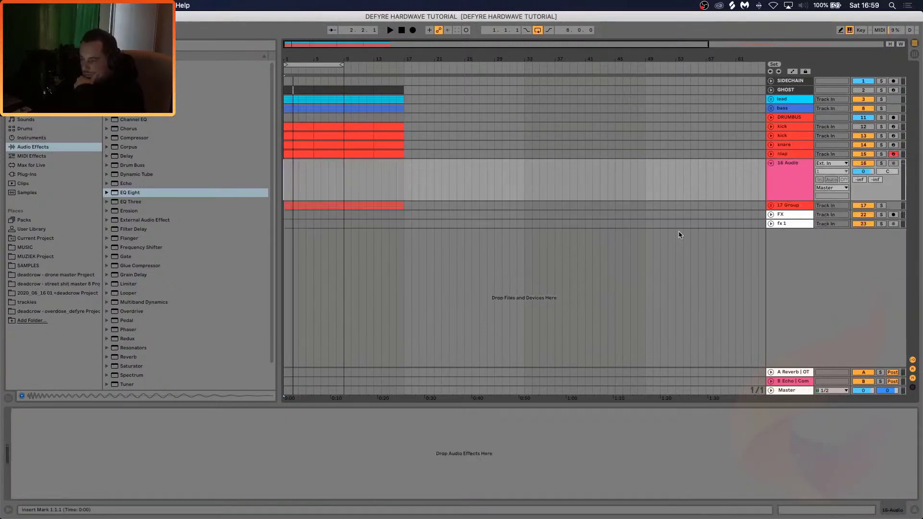
# Browse the SAMPLES folder to Vengeance EDM Essentials Vol.2 WAV and expand its VEDM2 Claps subfolder
pyautogui.click(28, 265)
pyautogui.scroll(-10, 110, 241)
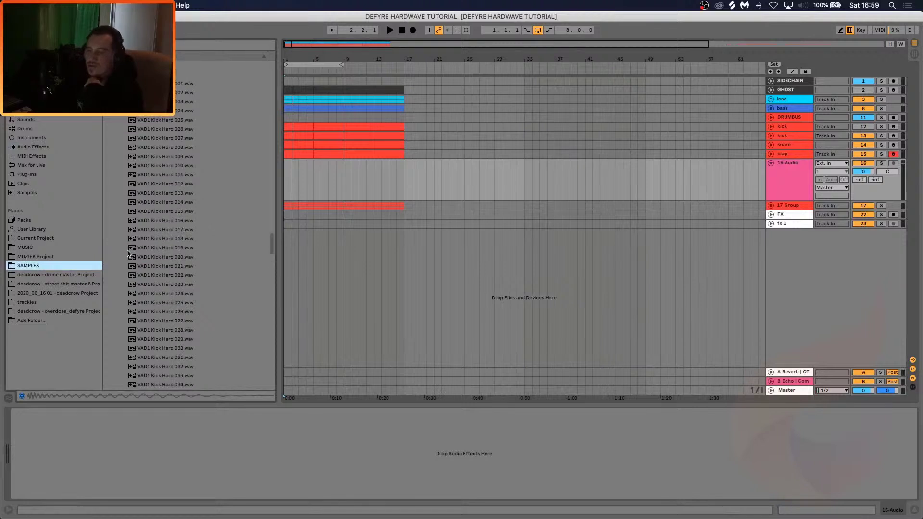
pyautogui.click(107, 229)
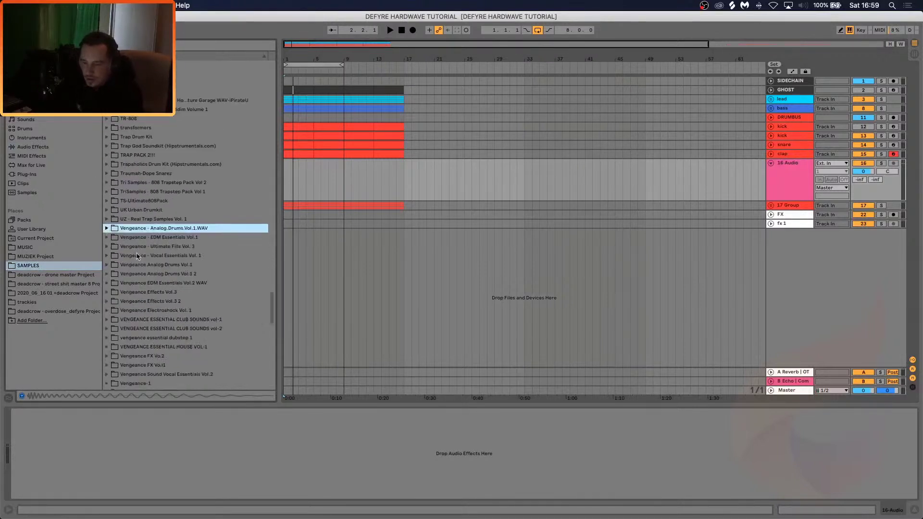
pyautogui.click(107, 270)
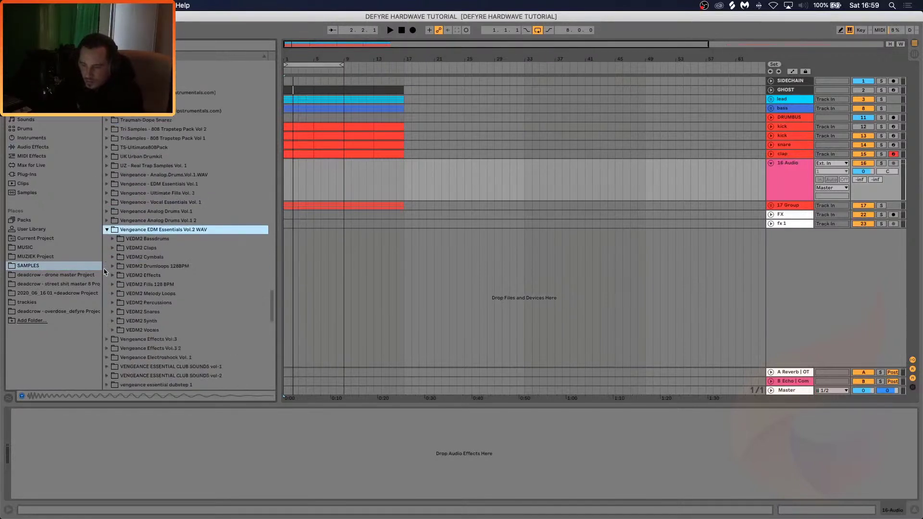
pyautogui.click(113, 247)
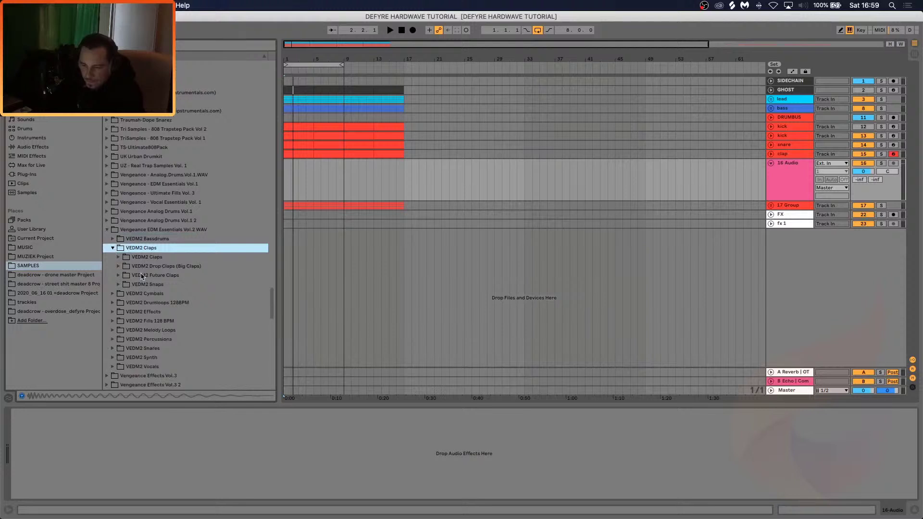
pyautogui.click(118, 258)
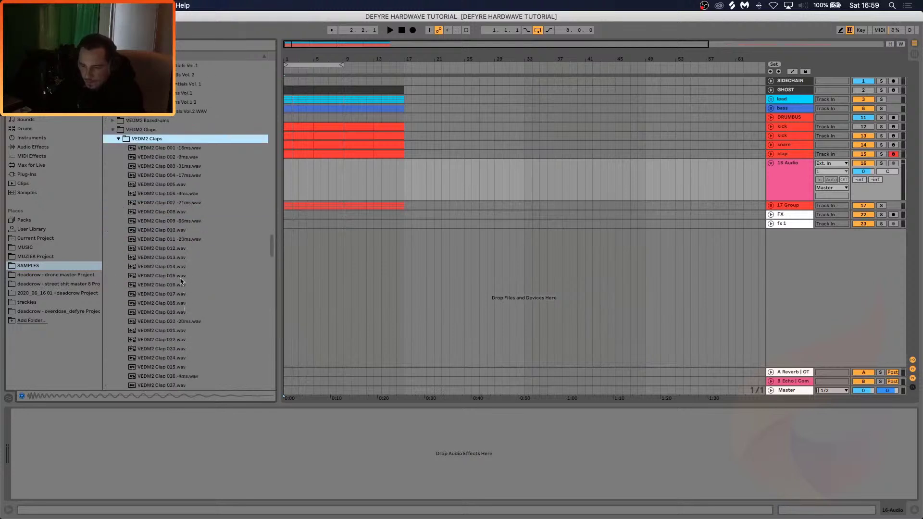
# Audition the VEDM2 claps, place VEDM2 Clap 011 -23ms.wav at bar 2 on the new audio track, and open its clip view
pyautogui.click(185, 240)
pyautogui.click(180, 321)
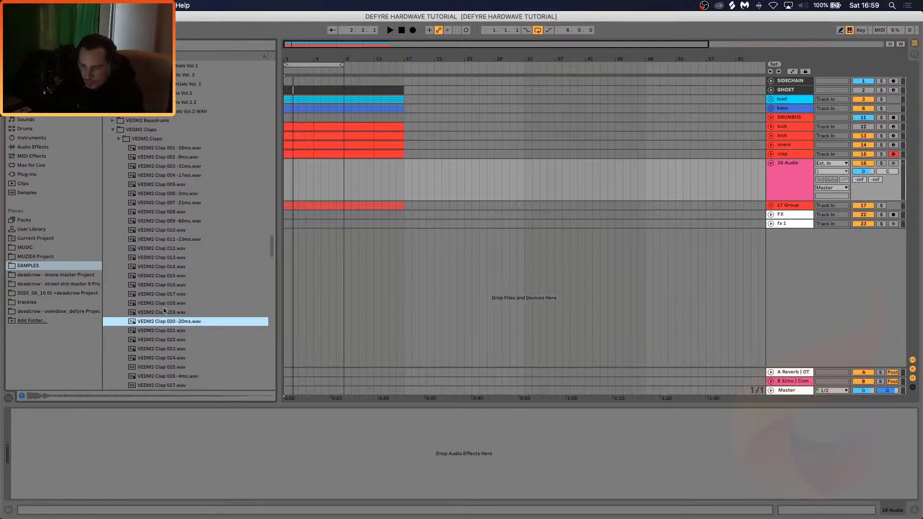
pyautogui.click(171, 239)
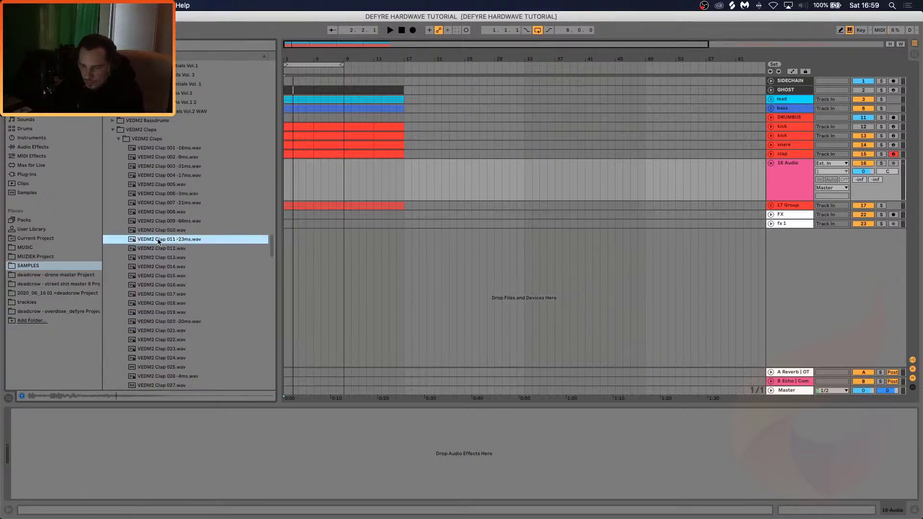
pyautogui.moveTo(164, 242); pyautogui.dragTo(290, 181)
pyautogui.moveTo(287, 59); pyautogui.dragTo(290, 149)
pyautogui.doubleClick(458, 163)
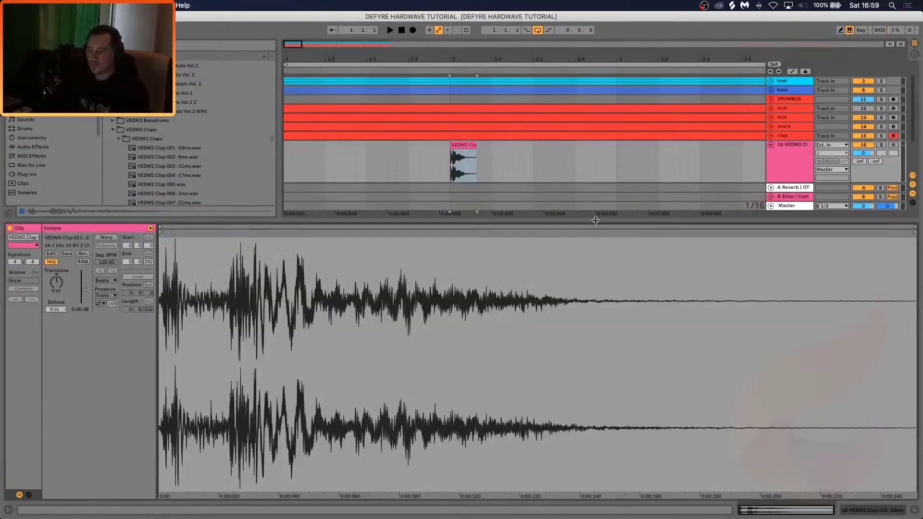
# Audition the VEDM2 clap in solo and try starting the clip at its main transient, about 23 ms in
pyautogui.click(468, 146)
pyautogui.click(882, 145)
pyautogui.press('space')
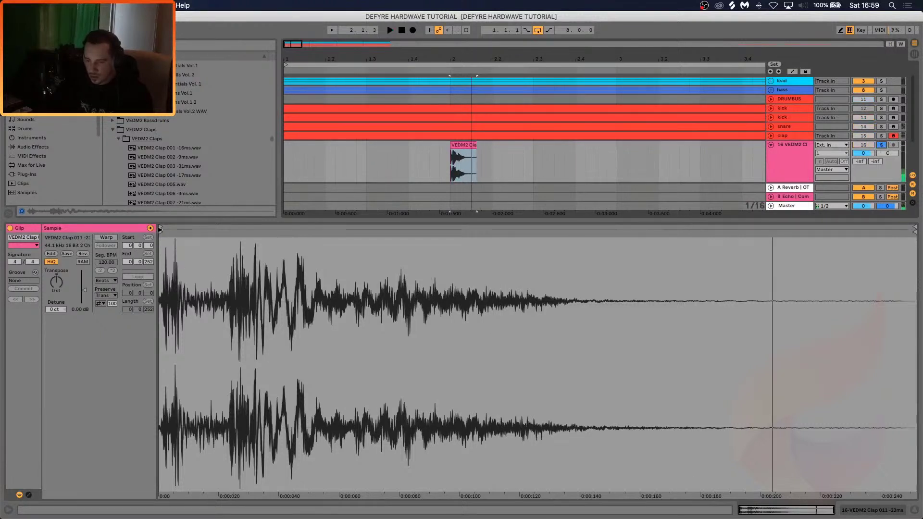
pyautogui.moveTo(161, 230)
pyautogui.mouseDown()
pyautogui.moveTo(229, 233)
pyautogui.moveTo(237, 282)
pyautogui.moveTo(225, 226)
pyautogui.moveTo(237, 232)
pyautogui.moveTo(229, 233)
pyautogui.mouseUp()
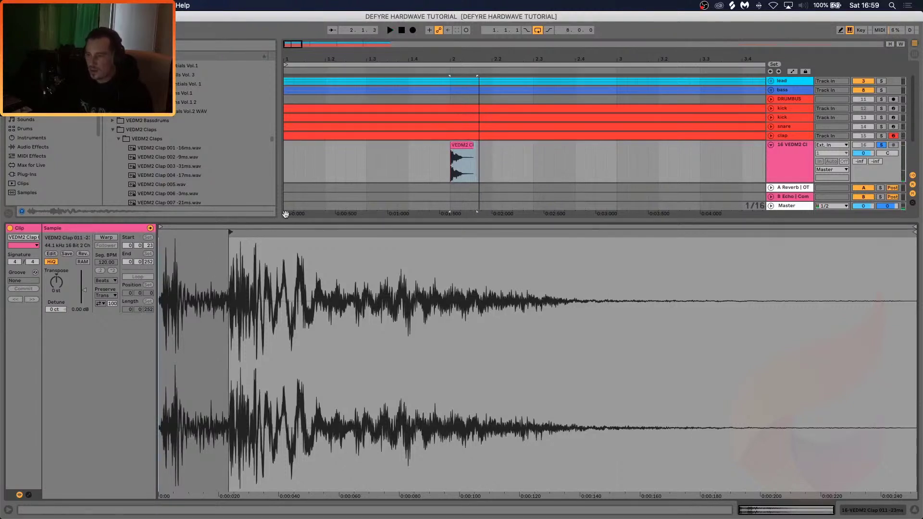
# Move the clap clip slightly ahead of bar 2 and cut away everything from bar 2 onward
pyautogui.moveTo(450, 144); pyautogui.dragTo(324, 145)
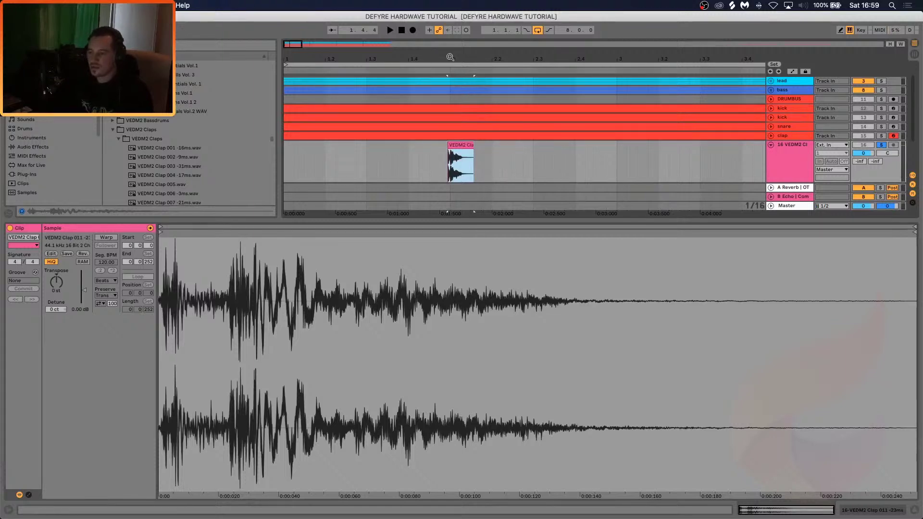
pyautogui.moveTo(450, 57); pyautogui.dragTo(475, 173)
pyautogui.moveTo(436, 148); pyautogui.dragTo(451, 146)
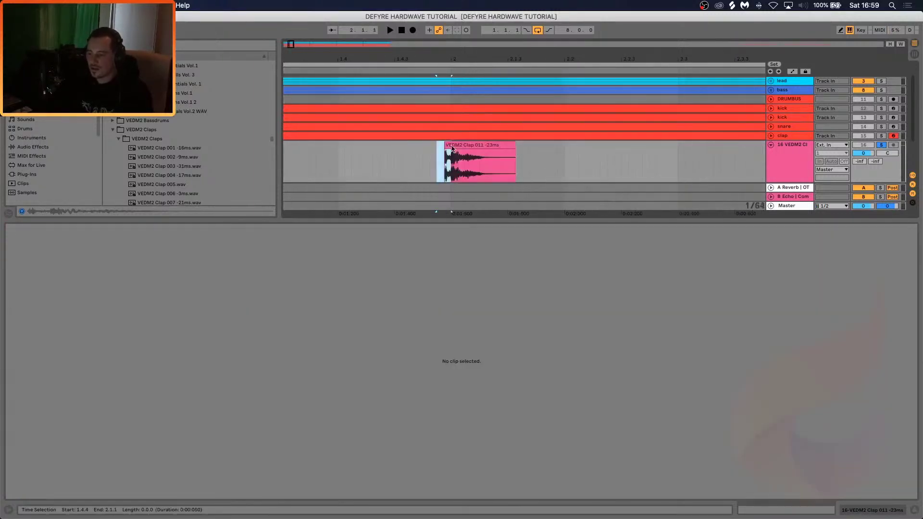
pyautogui.press('super+e')
pyautogui.click(466, 146)
pyautogui.press('Delete')
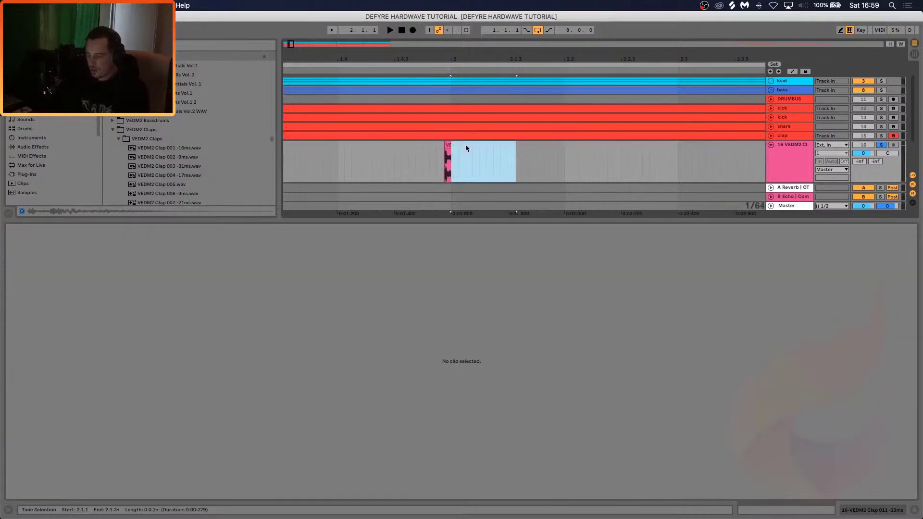
# Place the trimmed clap slice just before beat 3 of bar 1 and duplicate that bar into bar 2
pyautogui.moveTo(466, 56); pyautogui.dragTo(461, 38)
pyautogui.click(284, 146)
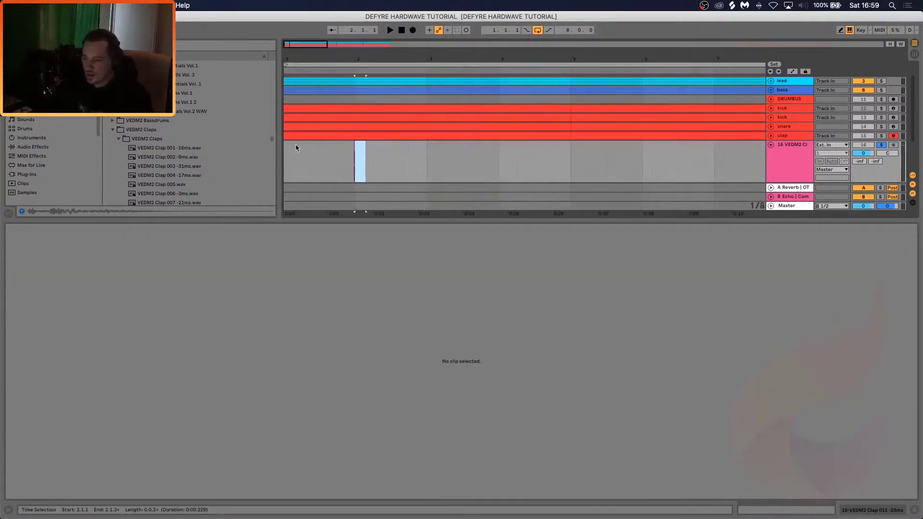
pyautogui.moveTo(284, 146)
pyautogui.mouseDown()
pyautogui.moveTo(339, 146)
pyautogui.moveTo(285, 146)
pyautogui.mouseUp()
pyautogui.click(337, 146)
pyautogui.click(355, 149)
pyautogui.click(356, 147)
pyautogui.hotkey('ctrl', 'd')
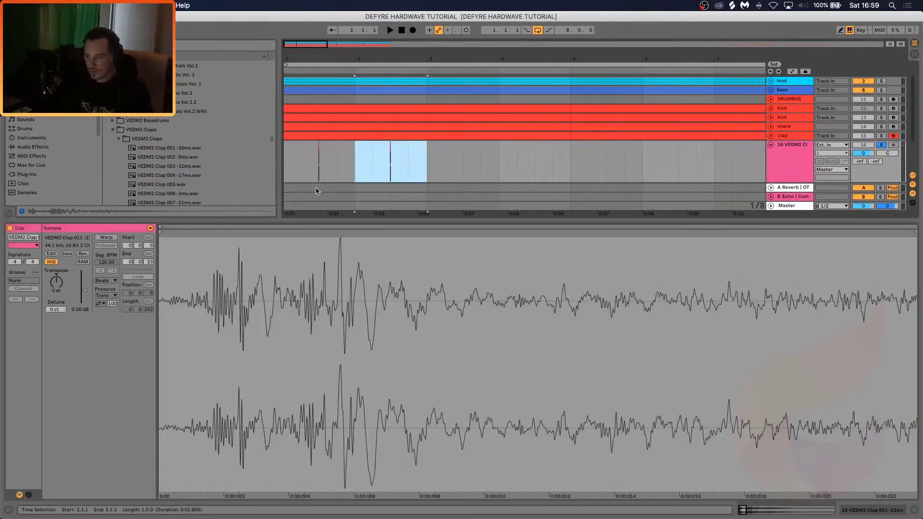
# Keep duplicating the one-bar clap slice pattern through bar 8 and return to the start of the arrangement
pyautogui.hotkey('ctrl', 'd')
pyautogui.hotkey('ctrl', 'd')
pyautogui.hotkey('ctrl', 'd')
pyautogui.moveTo(321, 58); pyautogui.dragTo(321, 27)
pyautogui.hotkey('ctrl', 'd')
pyautogui.hotkey('ctrl', 'd')
pyautogui.hotkey('ctrl', 'd')
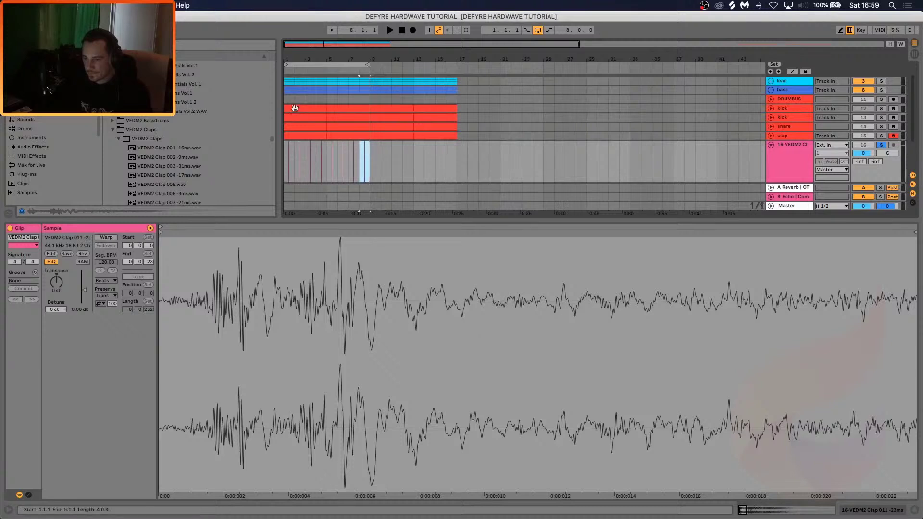
pyautogui.click(284, 158)
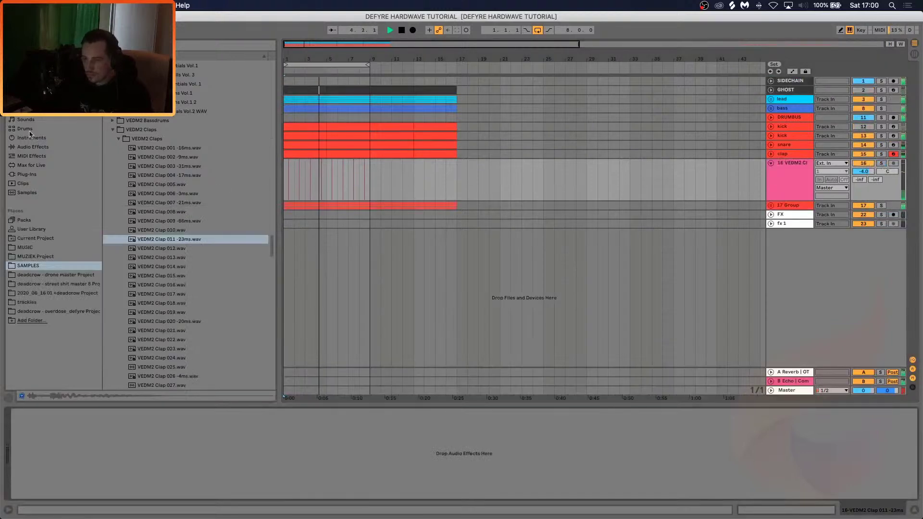
# Add EQ Eight to the clap slice track with a 5.68 dB high-shelf boost and a low cut near 560 Hz, and lower the track to -7.6 dB
pyautogui.click(32, 147)
pyautogui.moveTo(130, 192); pyautogui.dragTo(194, 438)
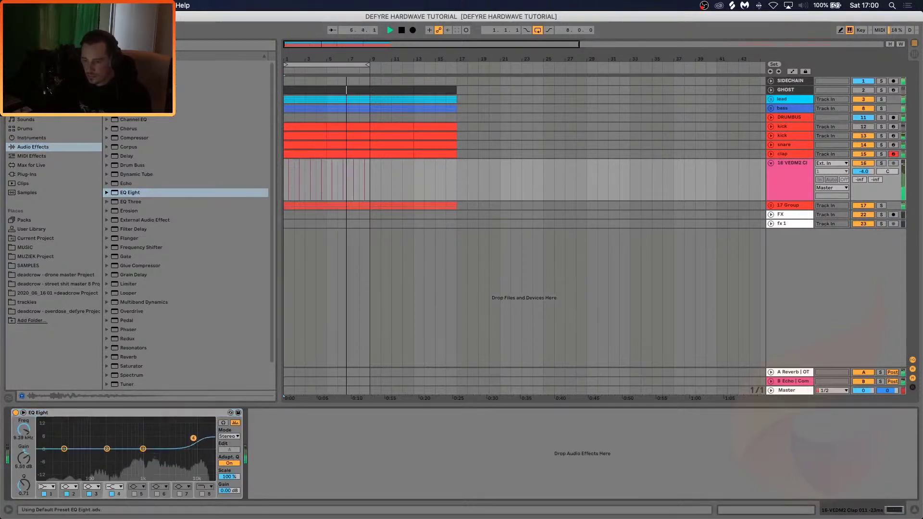
pyautogui.click(46, 487)
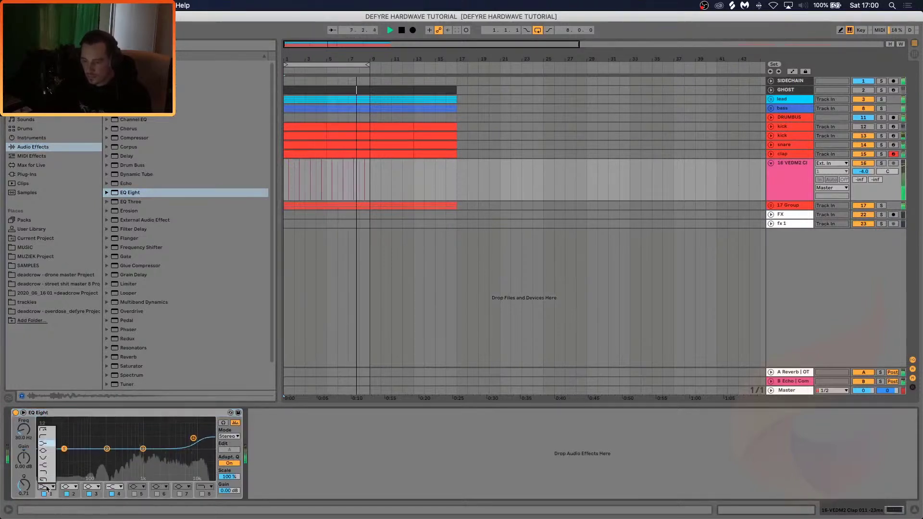
pyautogui.click(46, 439)
pyautogui.moveTo(64, 456); pyautogui.dragTo(130, 456)
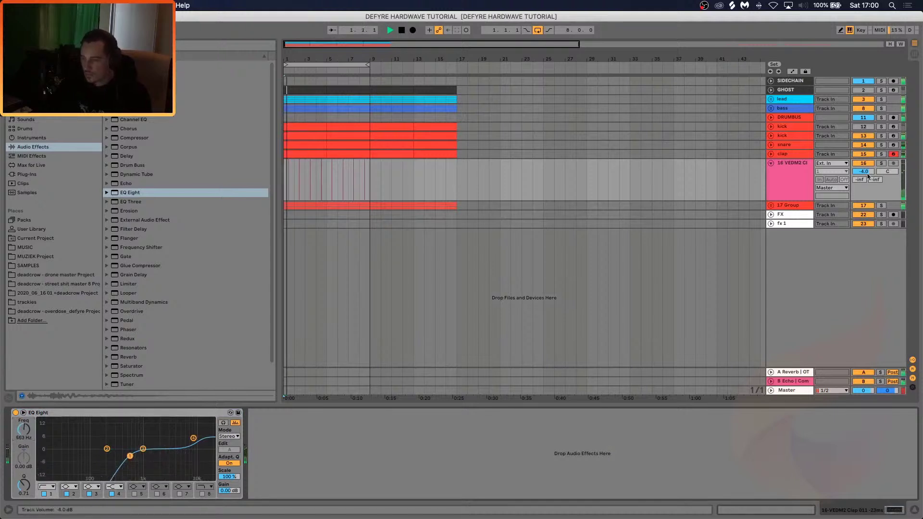
pyautogui.moveTo(866, 172)
pyautogui.mouseDown()
pyautogui.moveTo(867, 187)
pyautogui.moveTo(869, 174)
pyautogui.mouseUp()
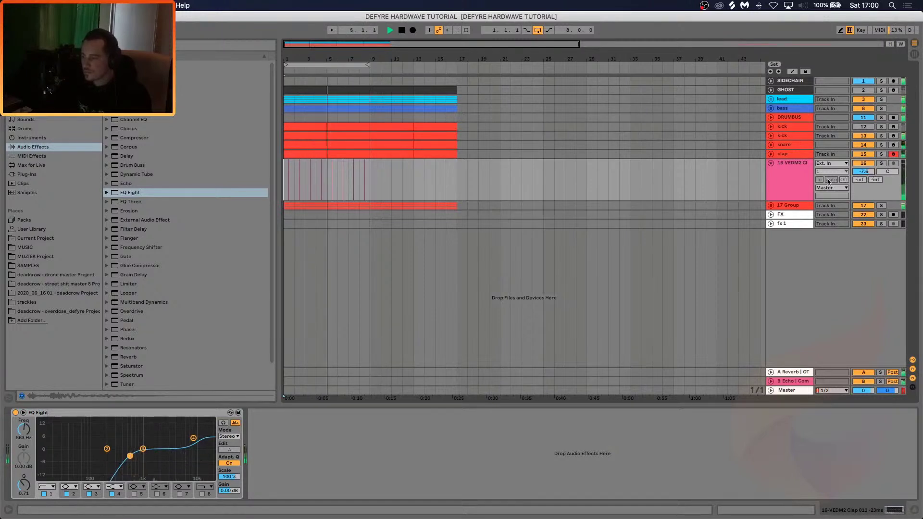
# Rename the clap slice track preshift and color it red like the other drum tracks
pyautogui.rightClick(811, 179)
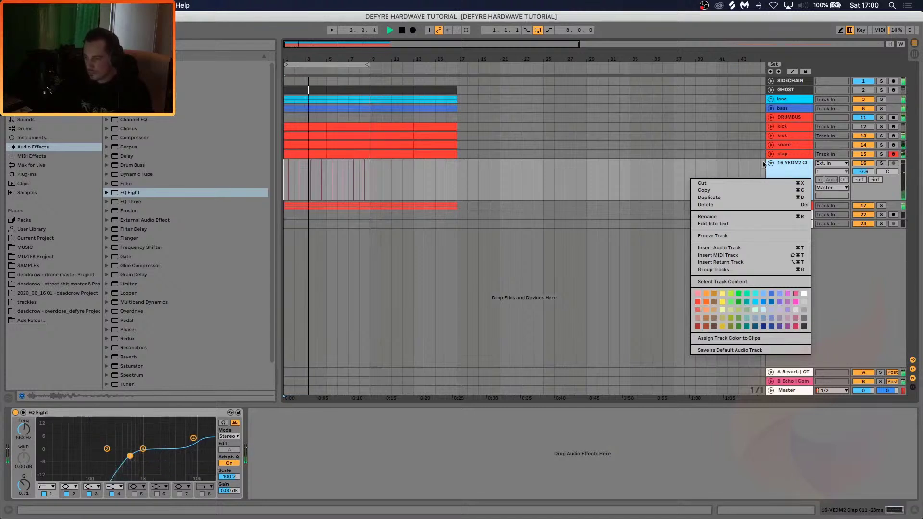
pyautogui.click(798, 163)
pyautogui.press('super+r')
pyautogui.write('pre')
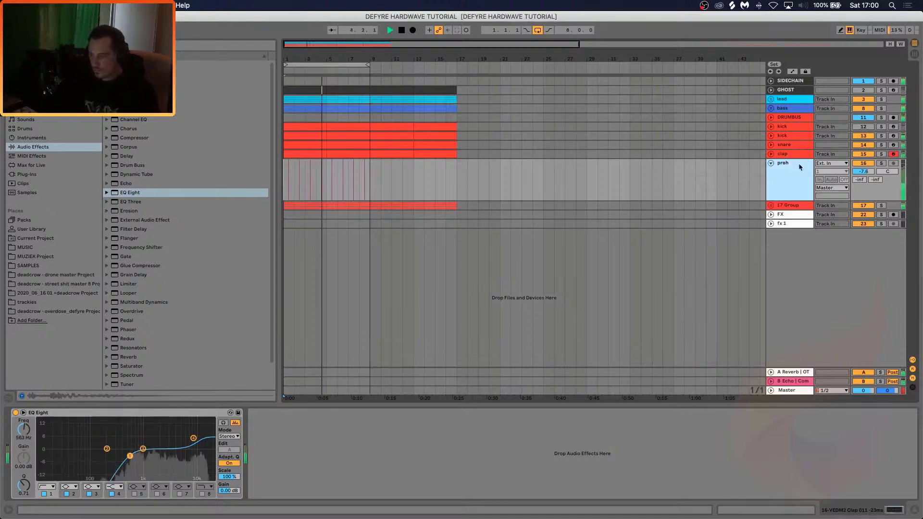
pyautogui.write('shift')
pyautogui.press('Return')
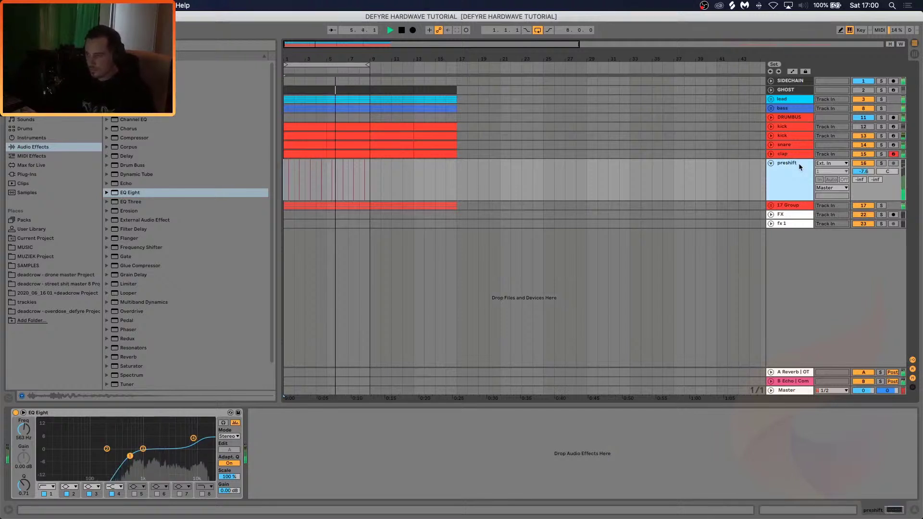
pyautogui.rightClick(798, 163)
pyautogui.click(807, 287)
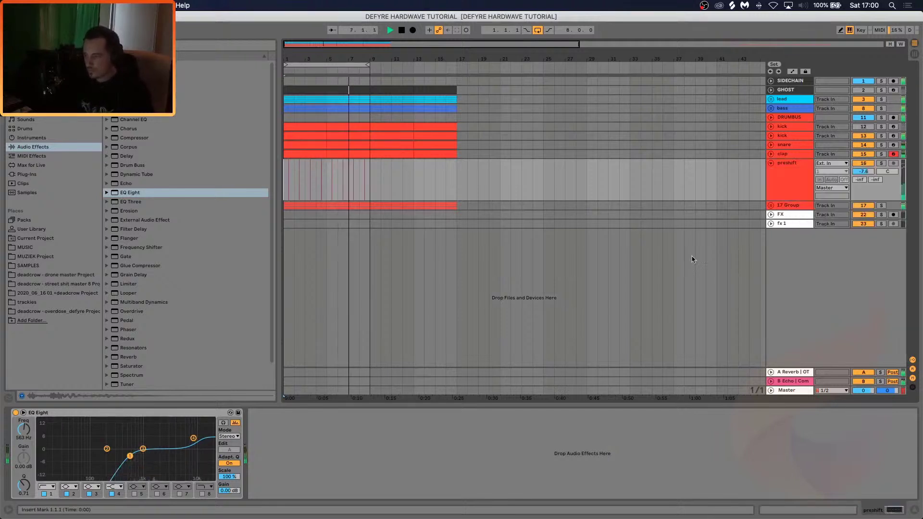
# Recolor all preshift clips in bars 1 to 8 red
pyautogui.moveTo(285, 60); pyautogui.dragTo(288, 92)
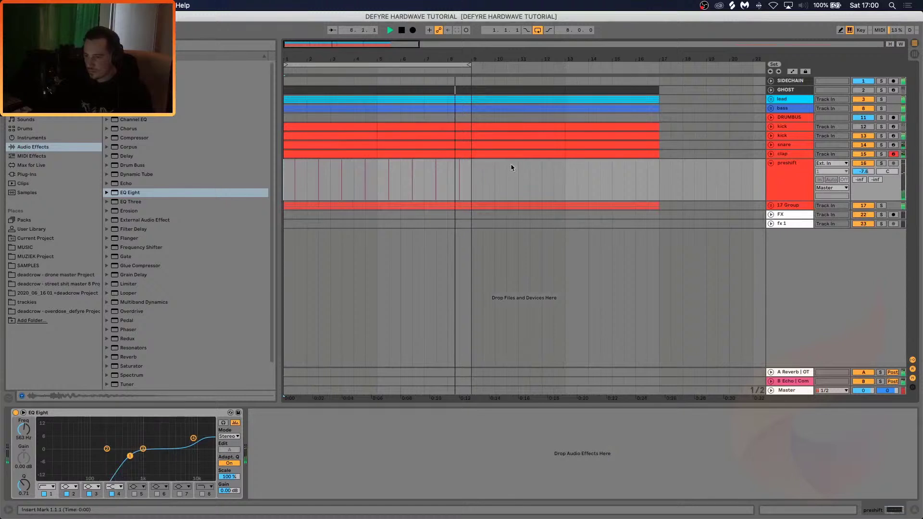
pyautogui.moveTo(473, 168); pyautogui.dragTo(283, 169)
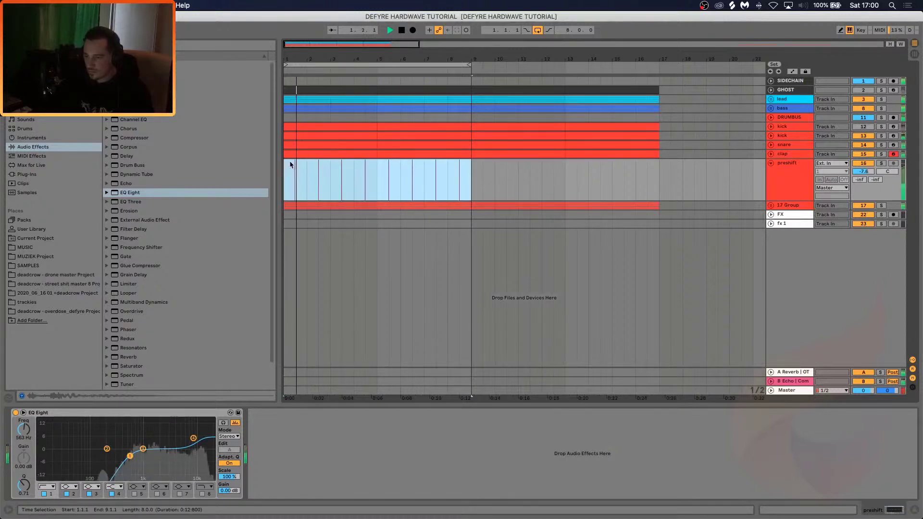
pyautogui.rightClick(294, 161)
pyautogui.click(306, 321)
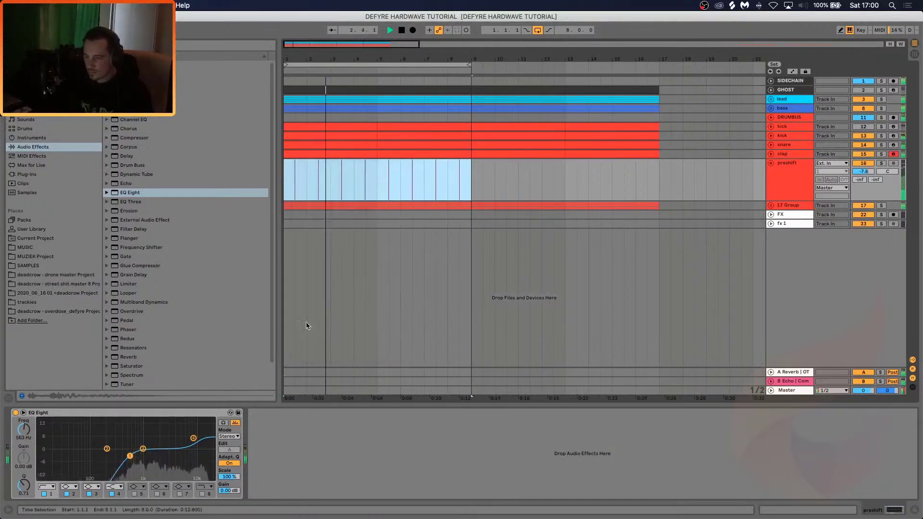
# Duplicate bars 1 to 8 of the preshift track so the pattern fills bars 9 to 16
pyautogui.click(471, 167)
pyautogui.moveTo(472, 167); pyautogui.dragTo(284, 168)
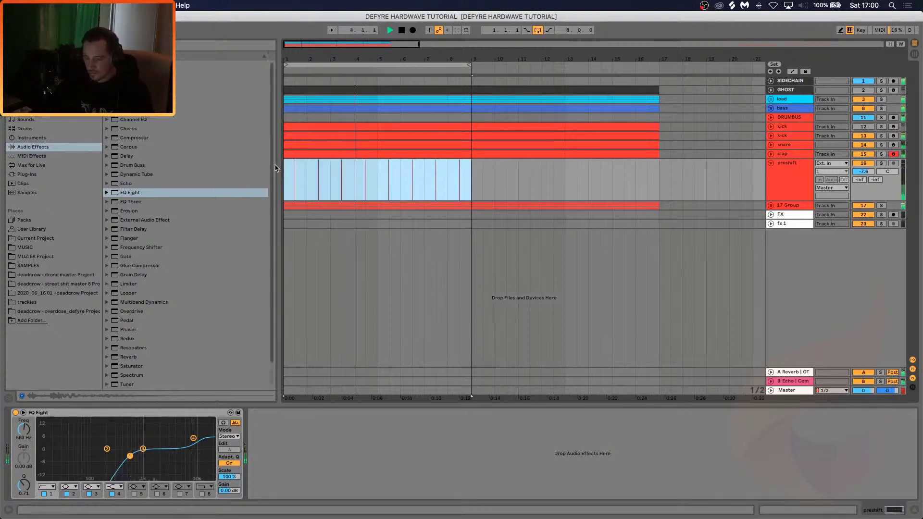
pyautogui.hotkey('ctrl', 'd')
# Lower the preshift track volume to -8.6 dB and raise its EQ Eight low cut to 979 Hz
pyautogui.moveTo(863, 172); pyautogui.dragTo(863, 175)
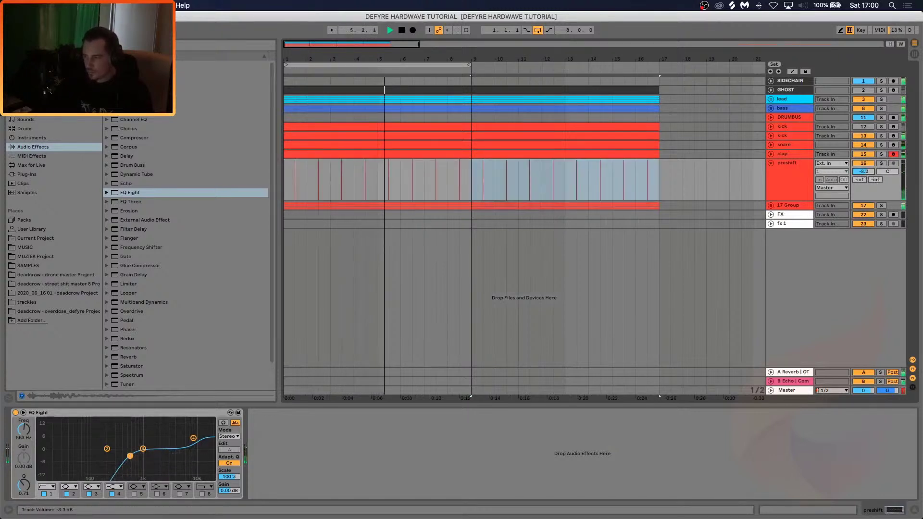
pyautogui.moveTo(129, 455); pyautogui.dragTo(142, 454)
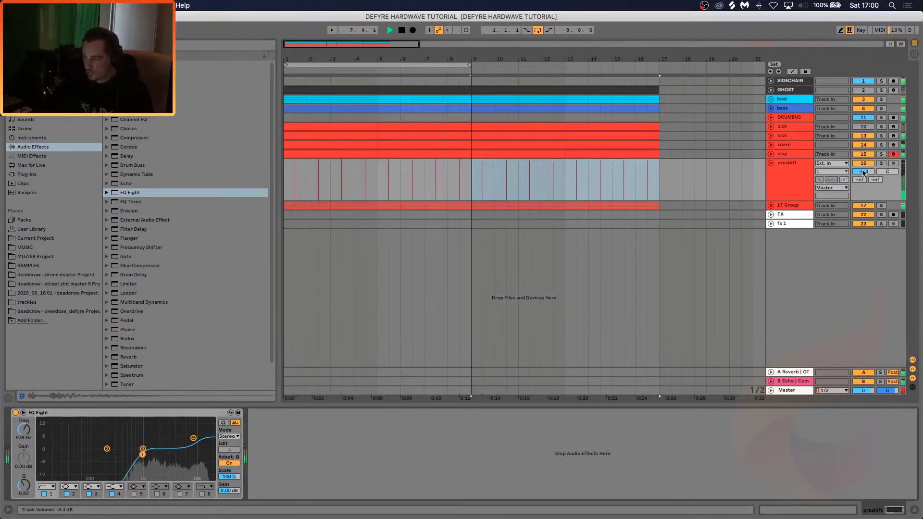
pyautogui.moveTo(862, 172); pyautogui.dragTo(863, 174)
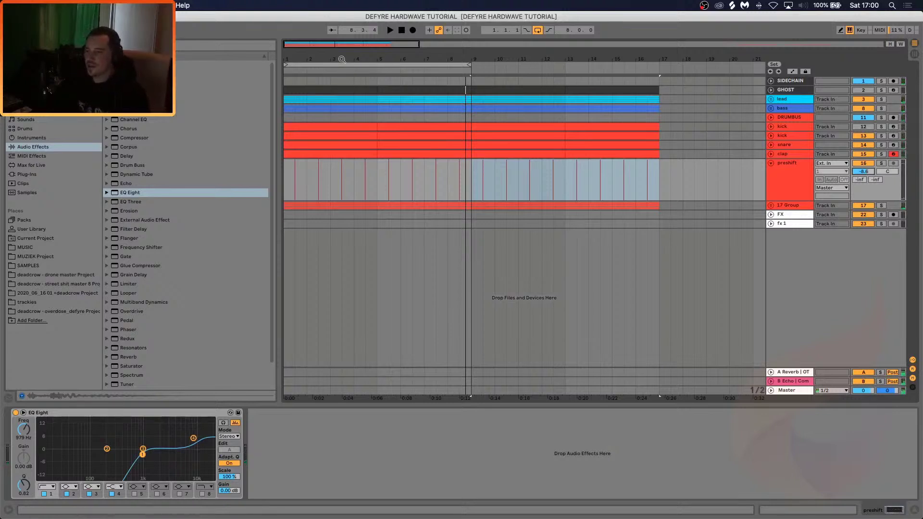
# Select the preshift clips across bars 1 to 16 and extend the loop to that 16-bar range
pyautogui.moveTo(411, 58); pyautogui.dragTo(503, 63)
pyautogui.click(285, 175)
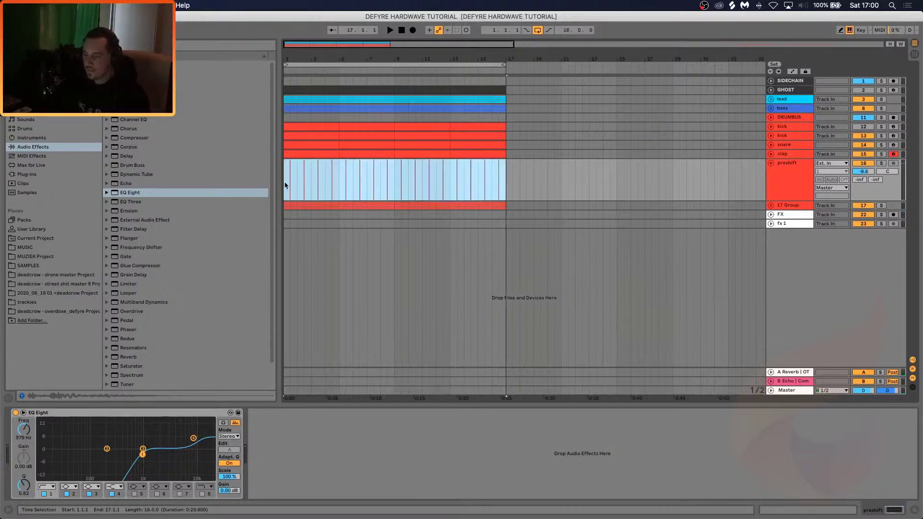
pyautogui.click(285, 185)
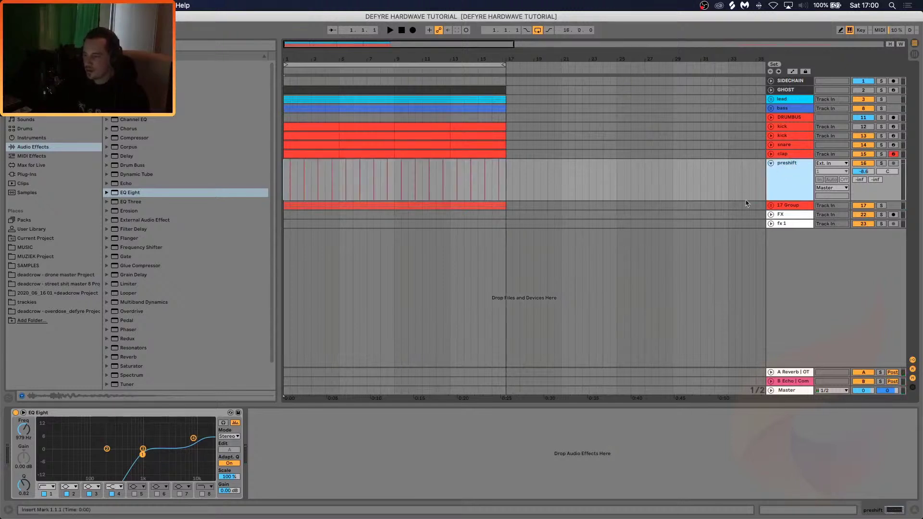